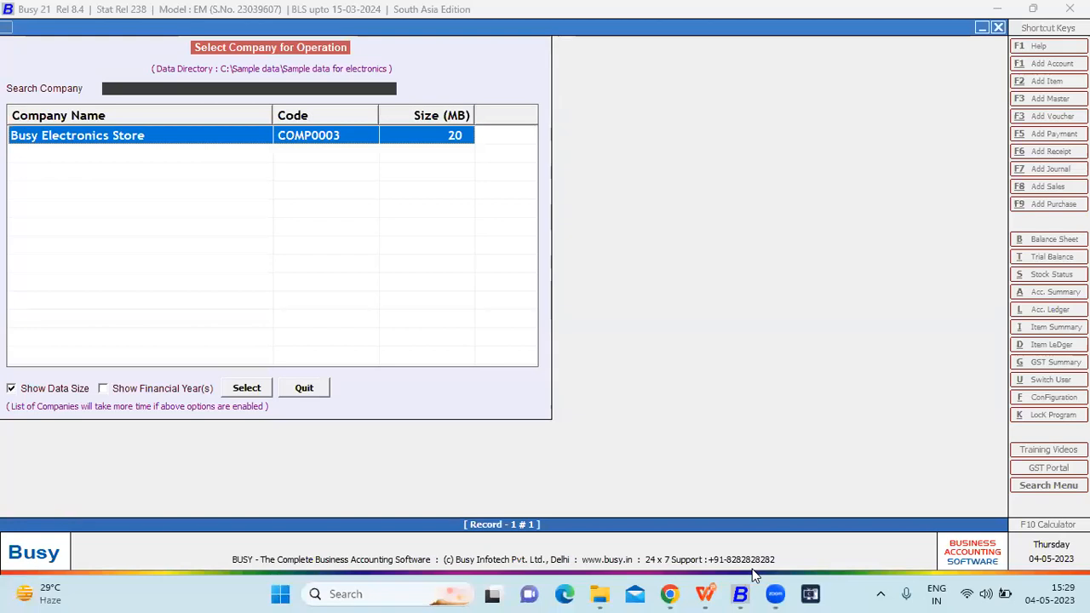
- Open the Busy Electronics Store company and log in with the user name and account password
key(Return)
text(A)
key(Return)
text(a)
key(Return)
key(Return)
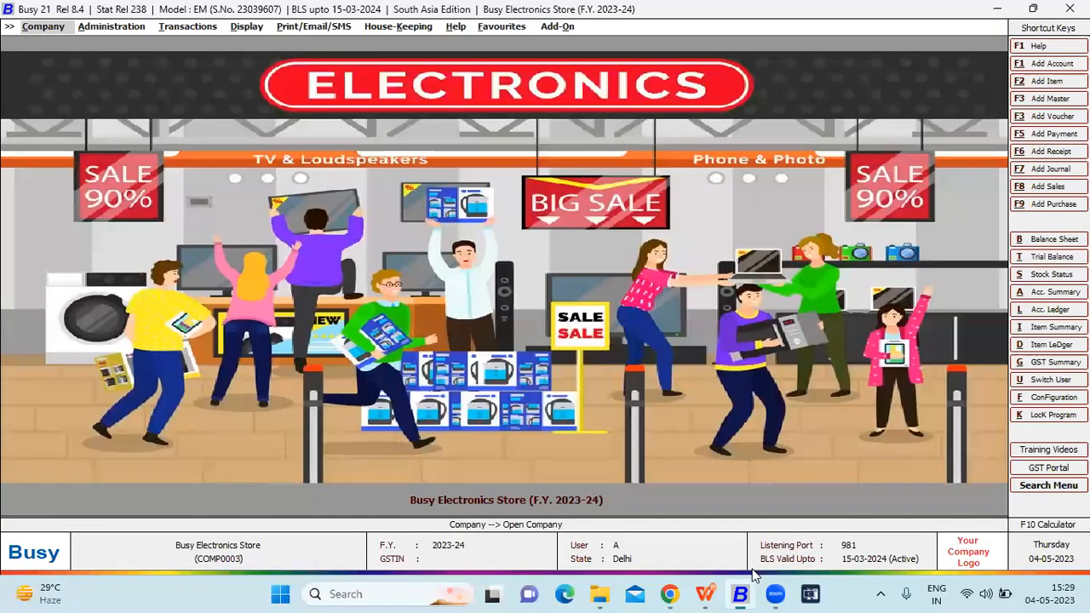
- Open the company details for modification, review the names, dates, industry type and CA details, and quit without saving
key(Right)
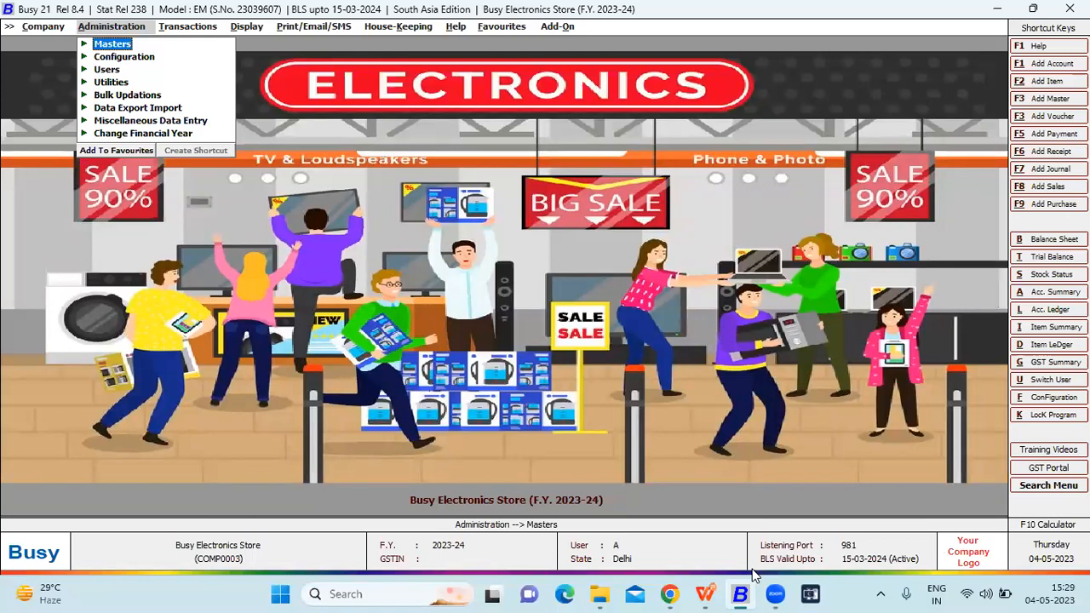
key(Left)
key(Down)
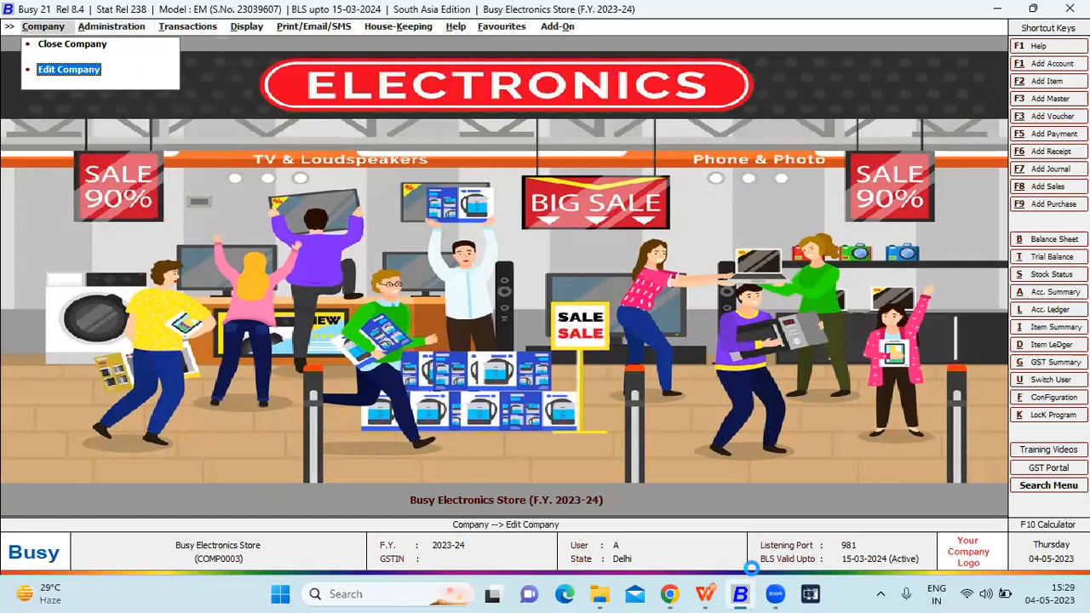
key(Return)
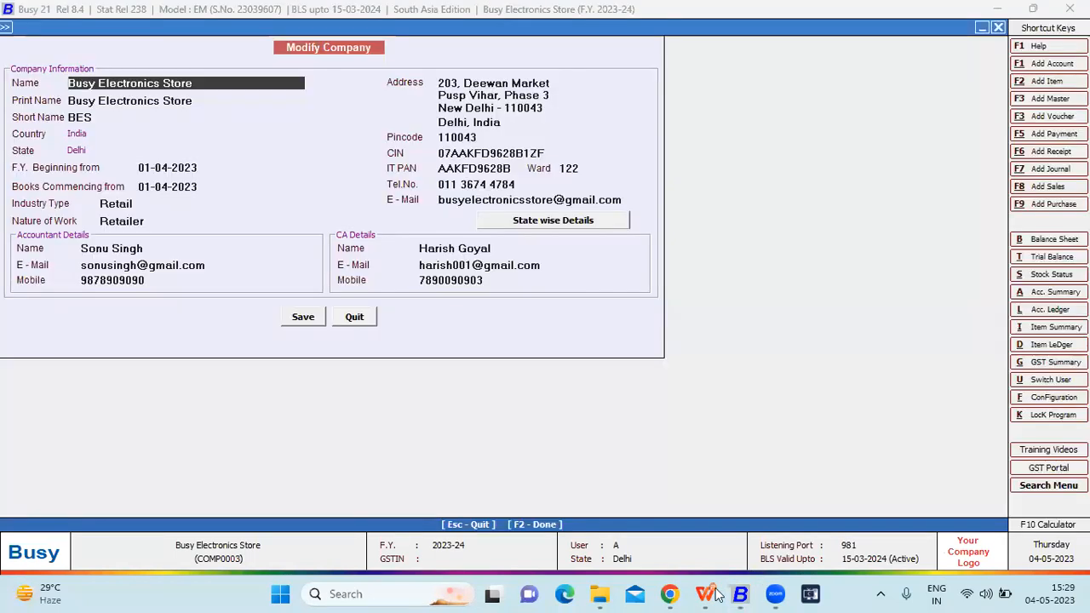
drag(207, 82, 129, 84)
drag(198, 101, 152, 102)
drag(203, 169, 150, 188)
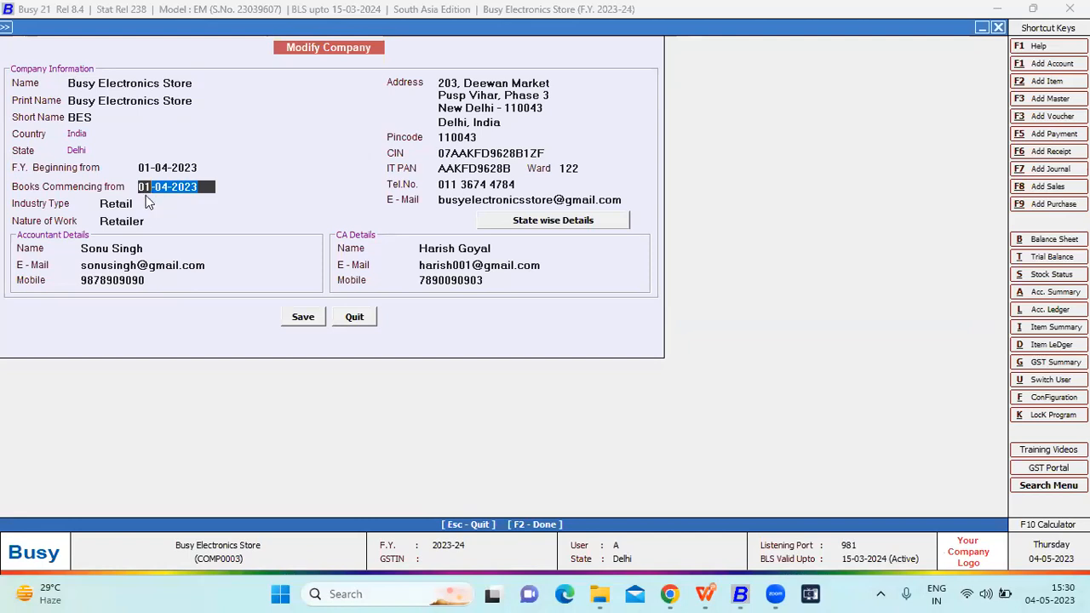
click(147, 202)
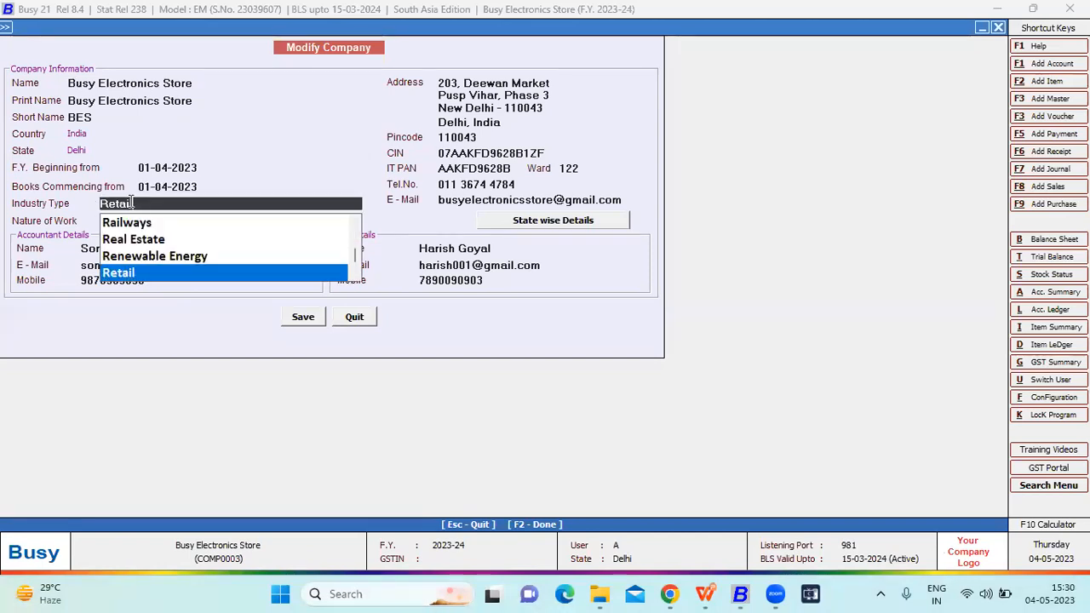
click(182, 192)
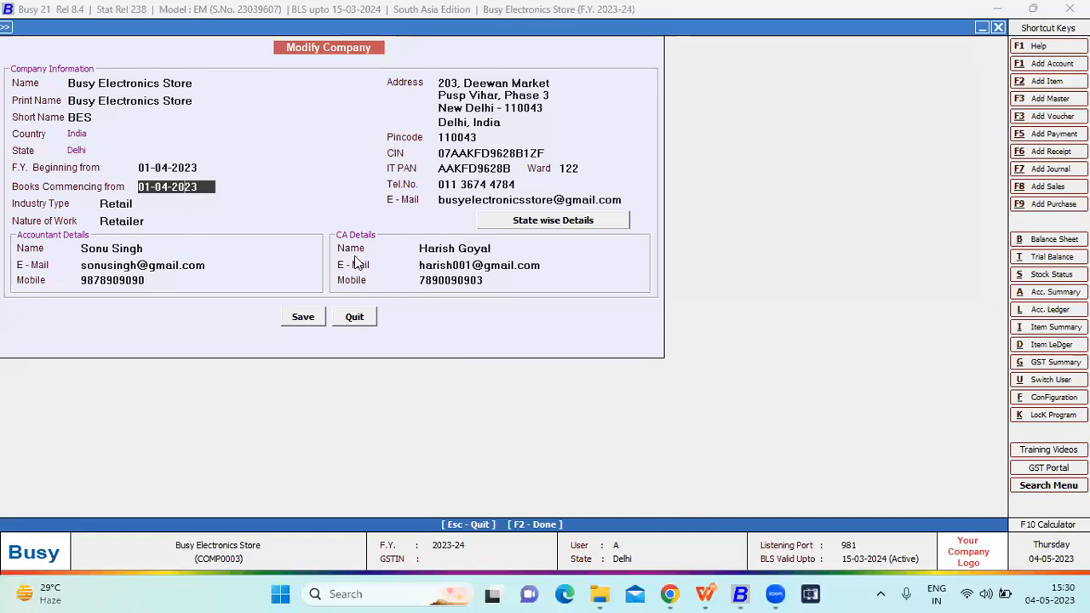
click(503, 249)
click(353, 315)
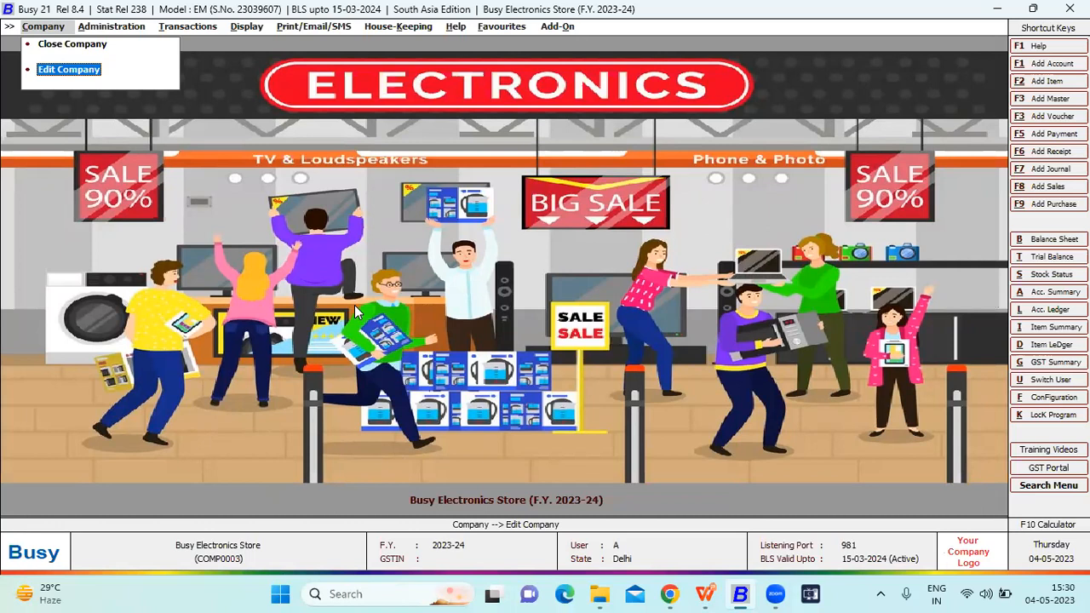
- Open the Accounts section of Features / Options and review the Bill-by-bill Details configuration
key(Right)
key(Down)
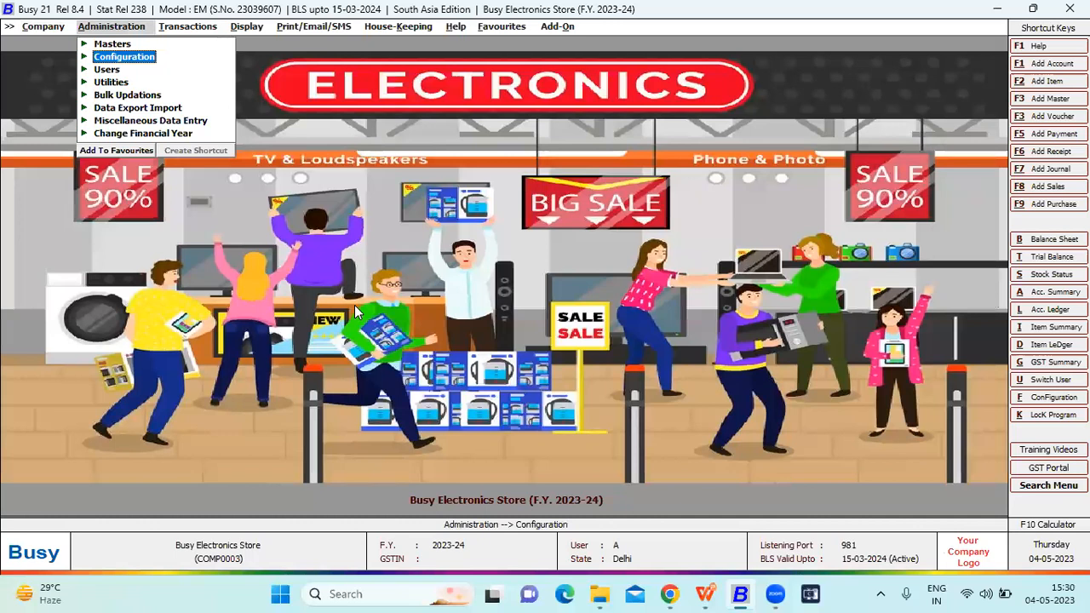
key(Return)
key(Return)
key(Down)
key(Down)
key(Down)
key(Return)
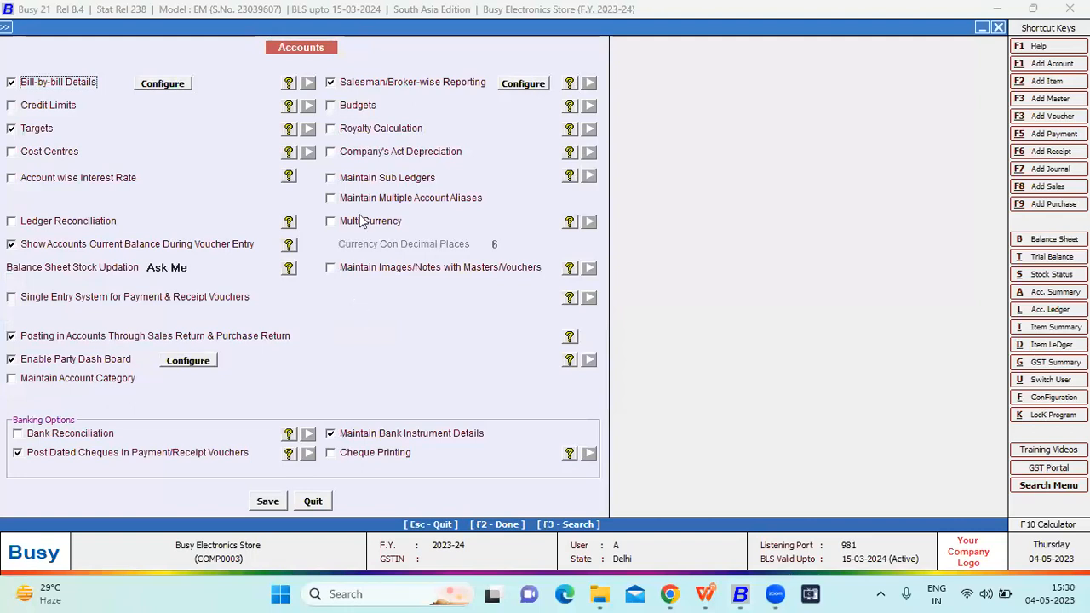
click(154, 86)
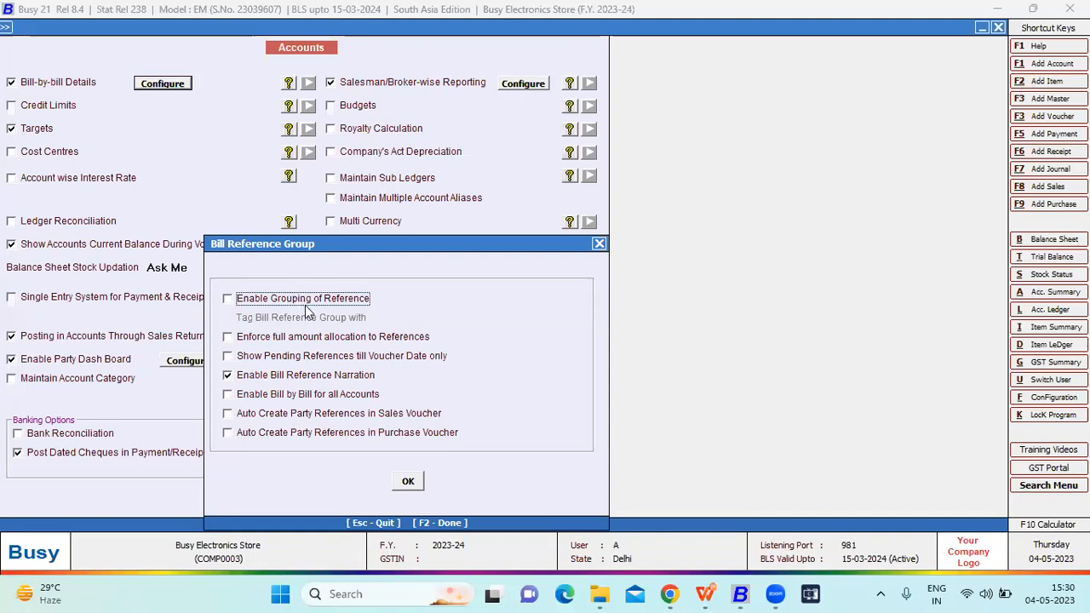
key(Escape)
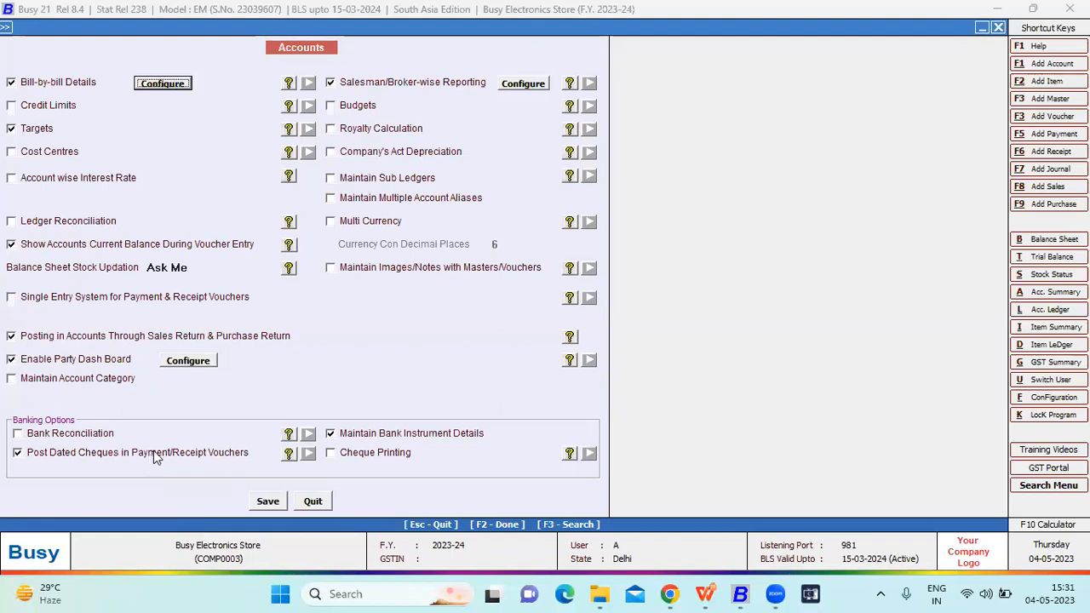
- Configure salesman reporting to pick the default commission from the Salesman / Broker Master, and save the Accounts options
click(527, 84)
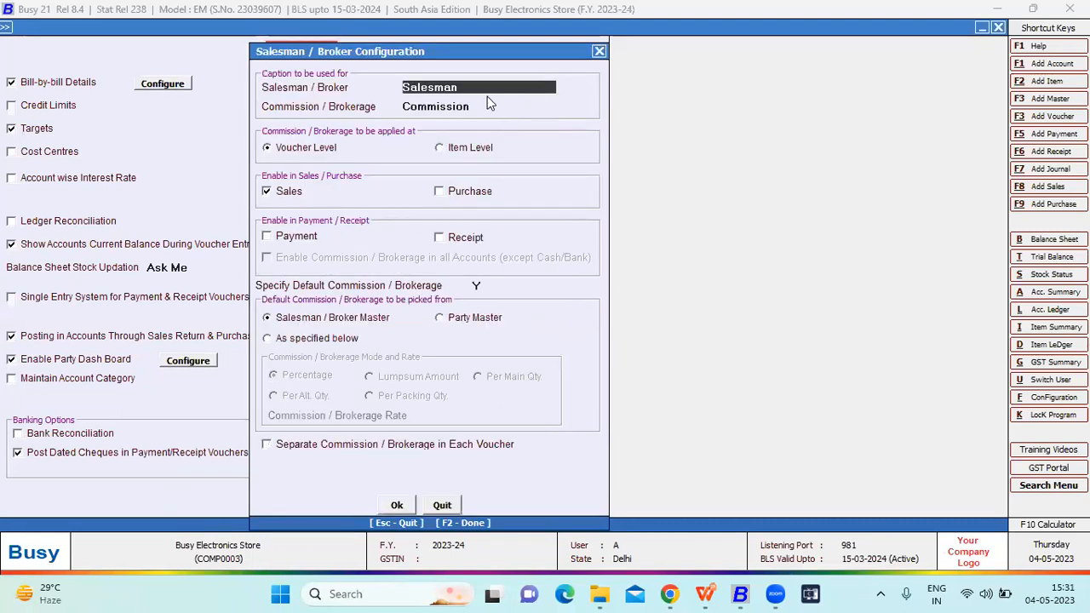
drag(484, 86, 403, 87)
click(412, 107)
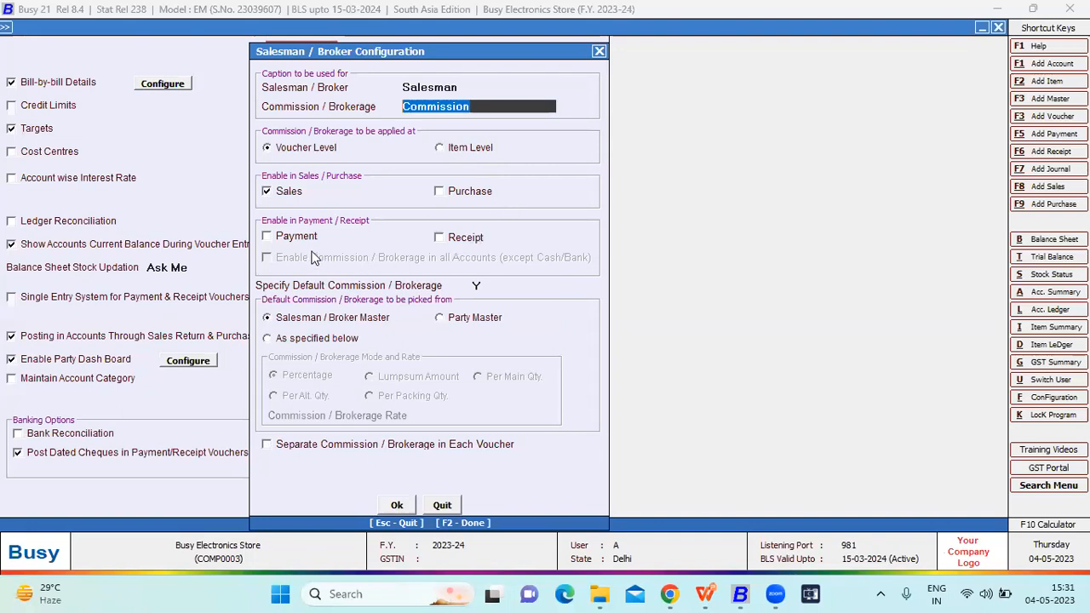
click(479, 286)
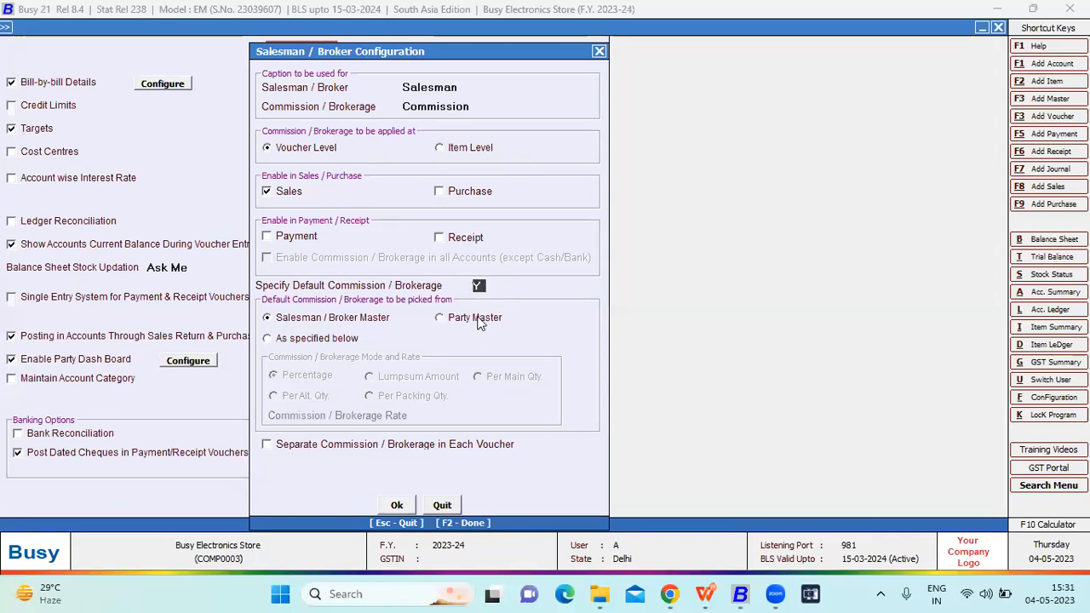
click(340, 343)
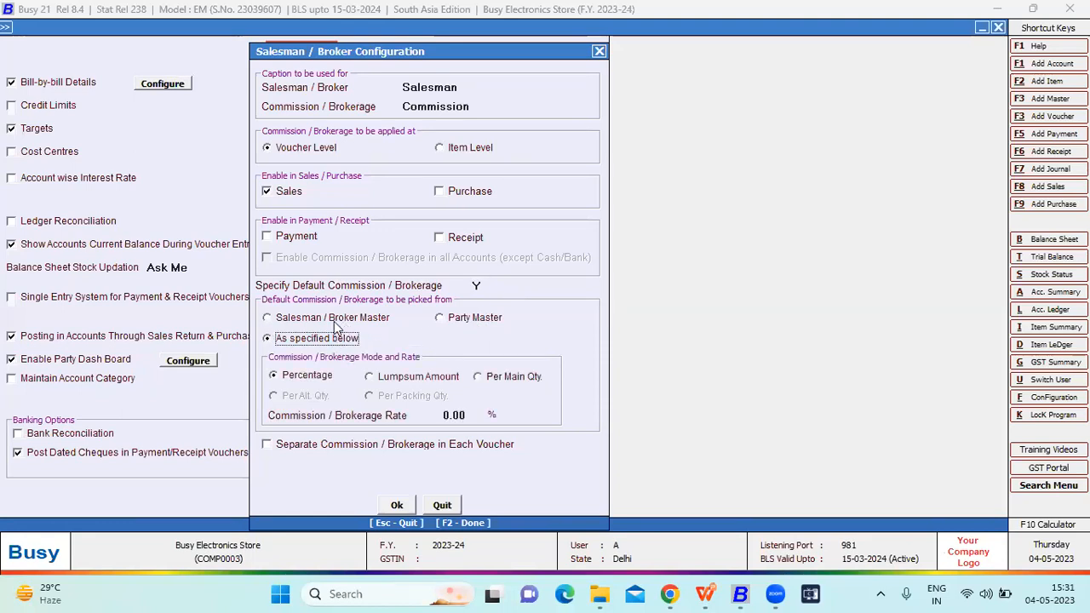
click(340, 322)
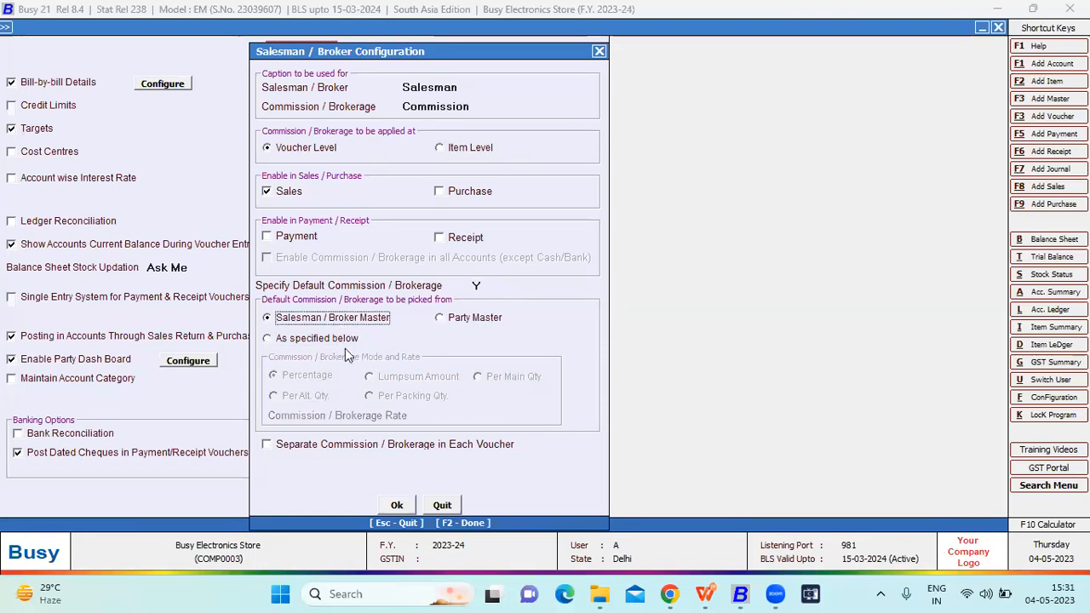
click(397, 504)
click(268, 501)
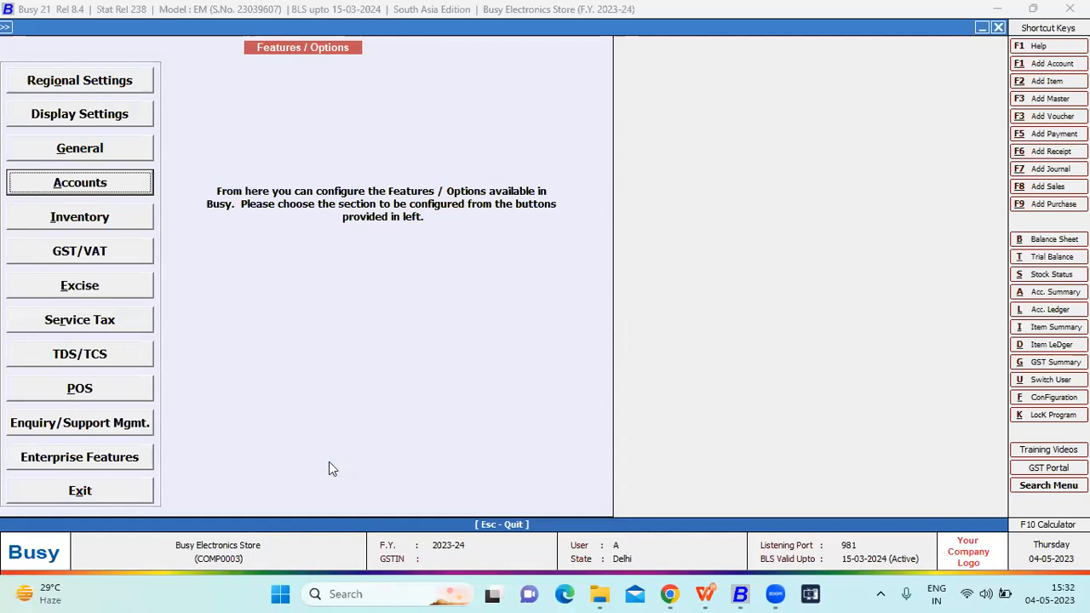
- Open the Inventory section of Features / Options and check the item category caption
key(Down)
key(Return)
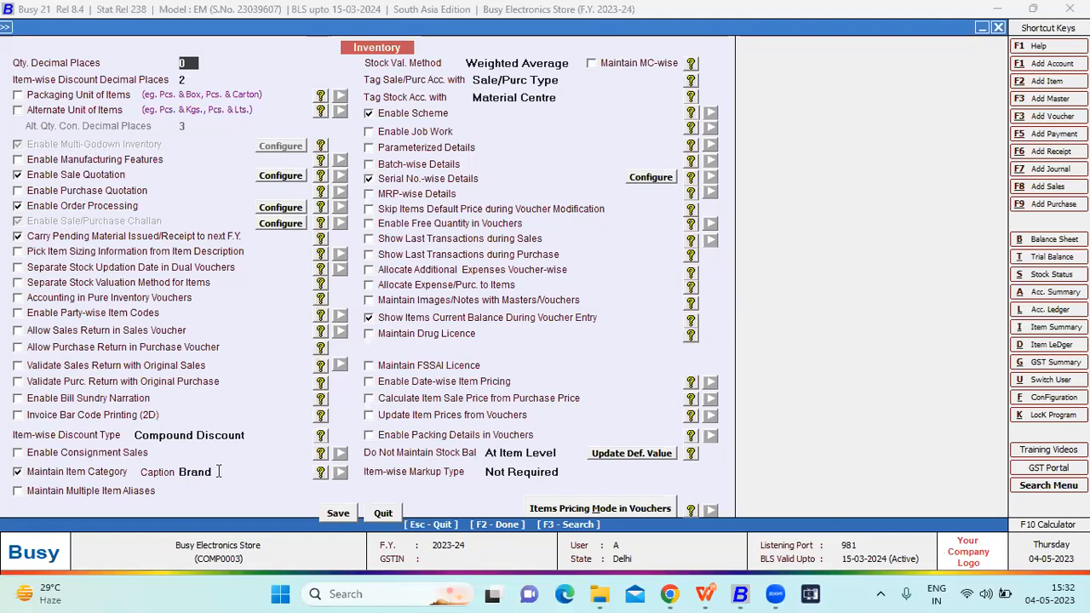
click(218, 472)
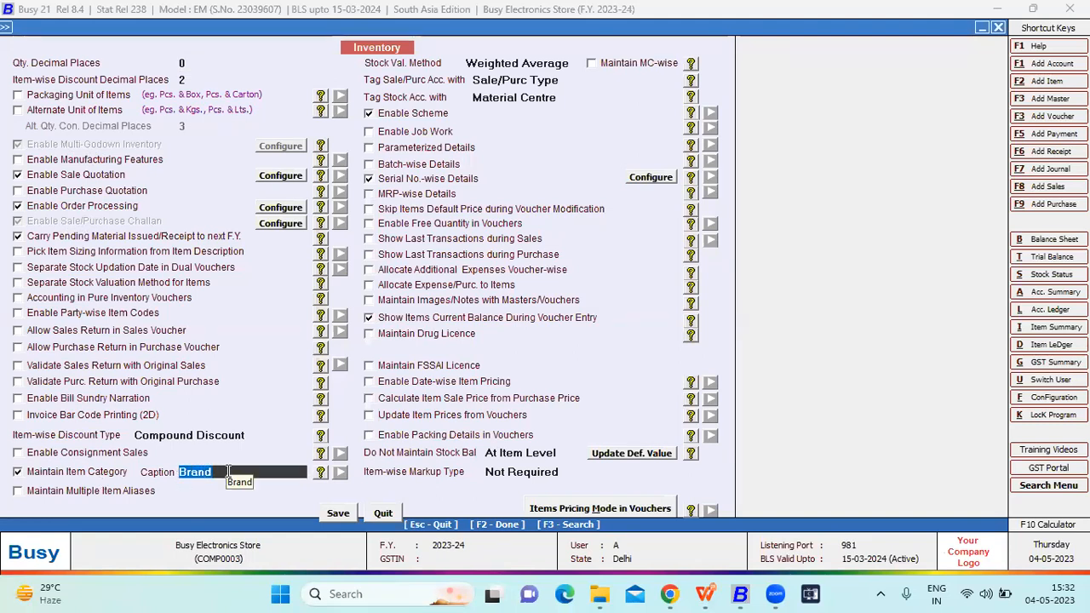
click(227, 471)
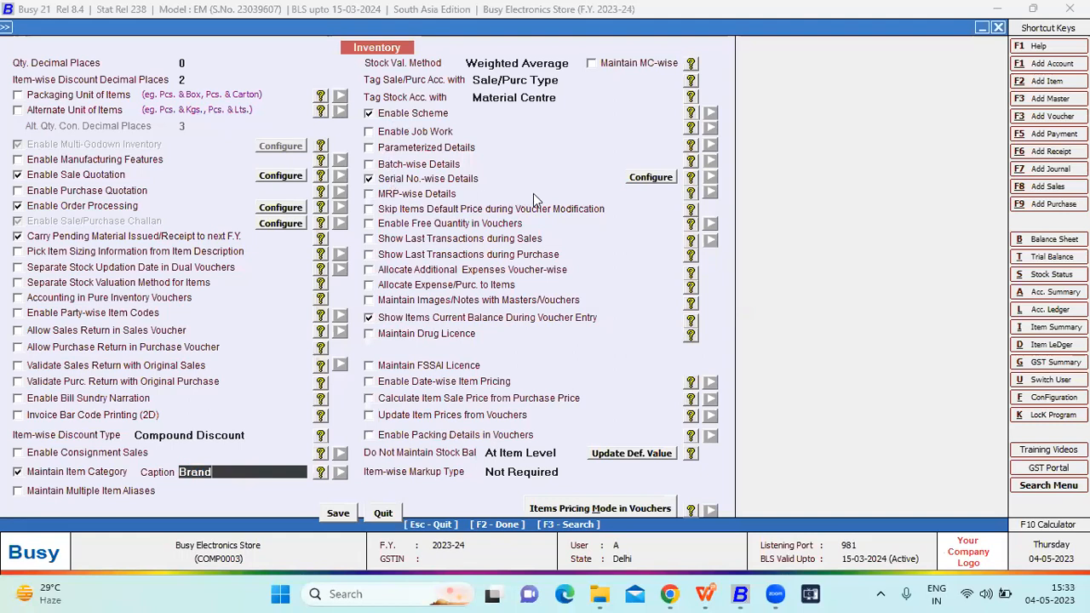
- In the item serial number options, set serial number adjustment without serial number stock to Don't Allow and confirm
click(651, 178)
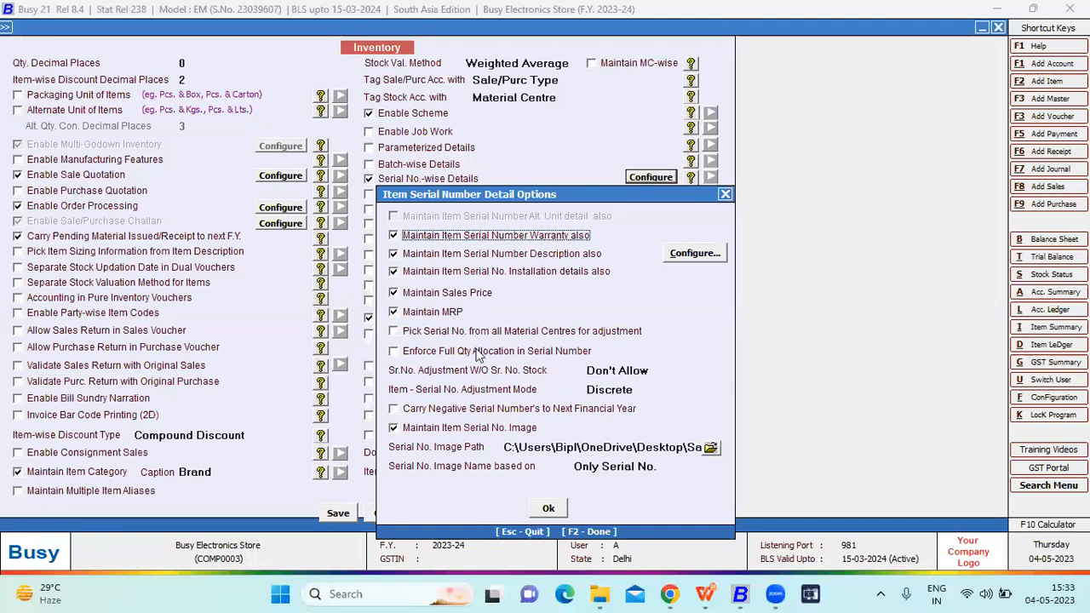
click(606, 370)
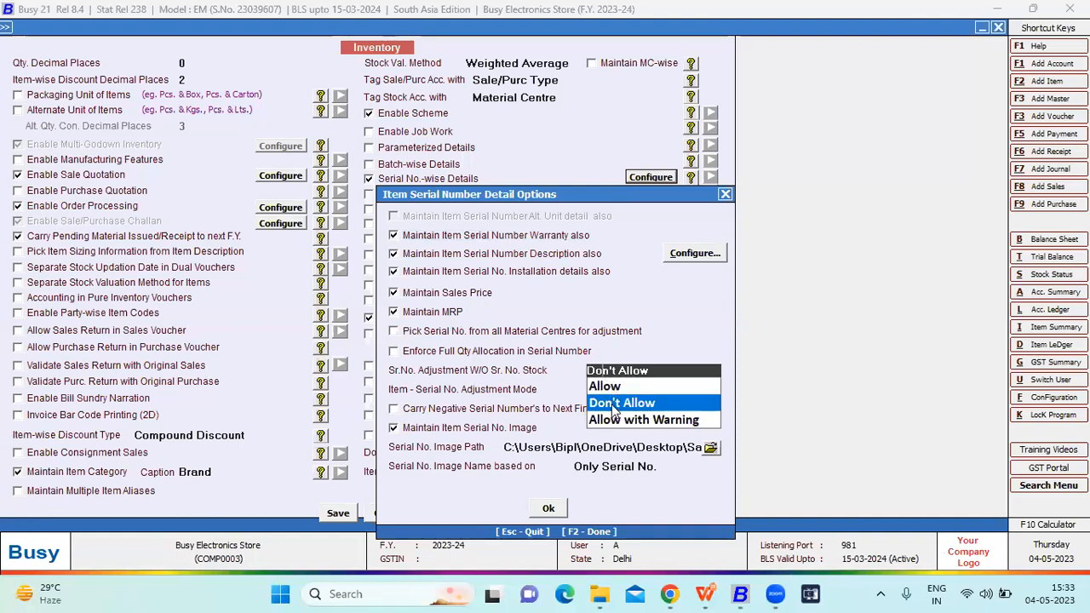
click(611, 405)
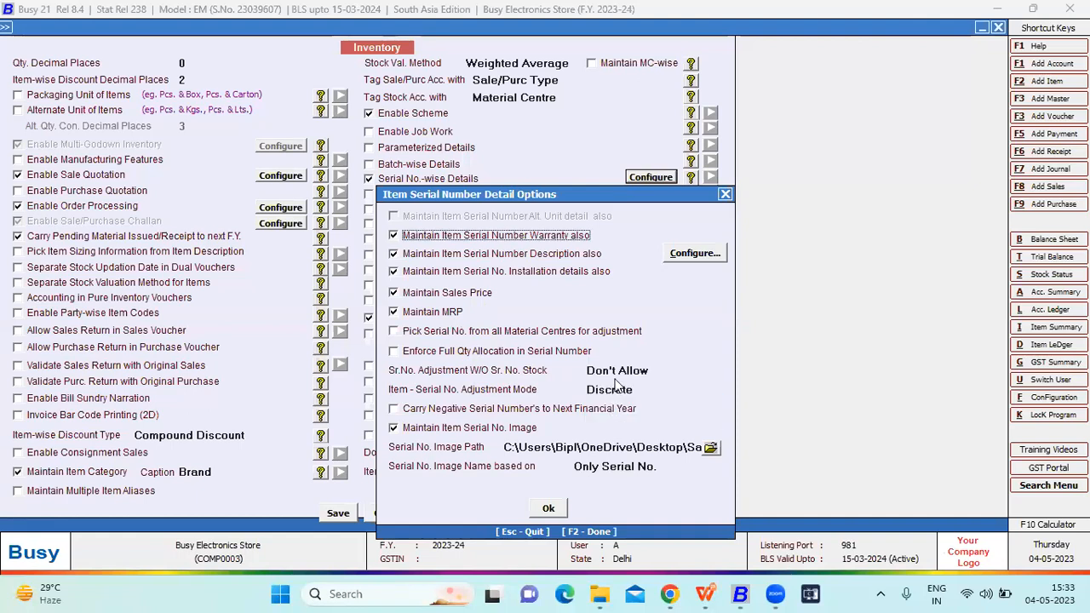
click(616, 371)
click(610, 417)
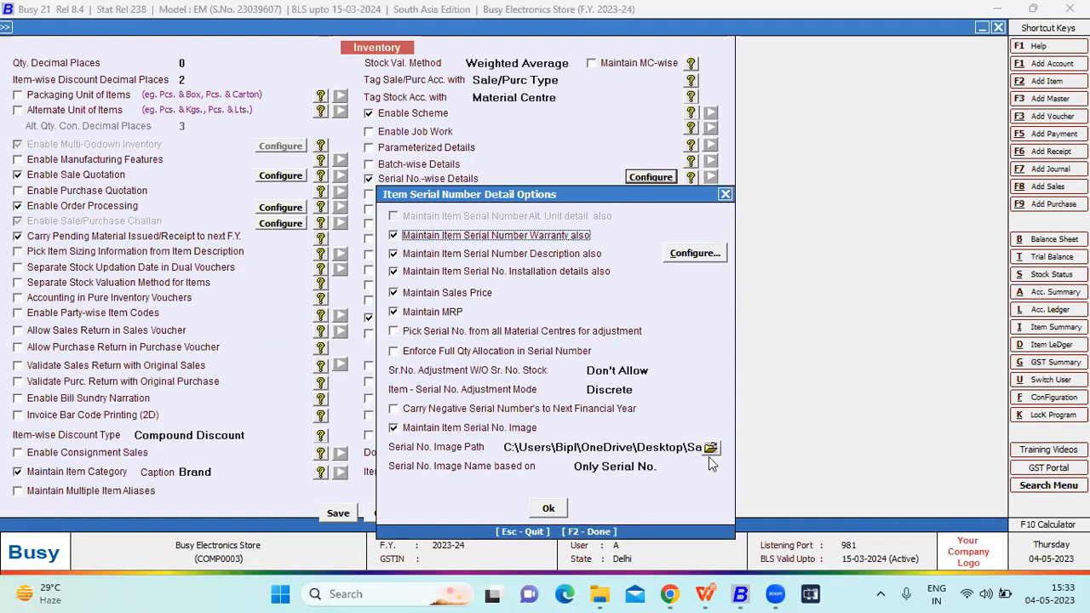
click(549, 509)
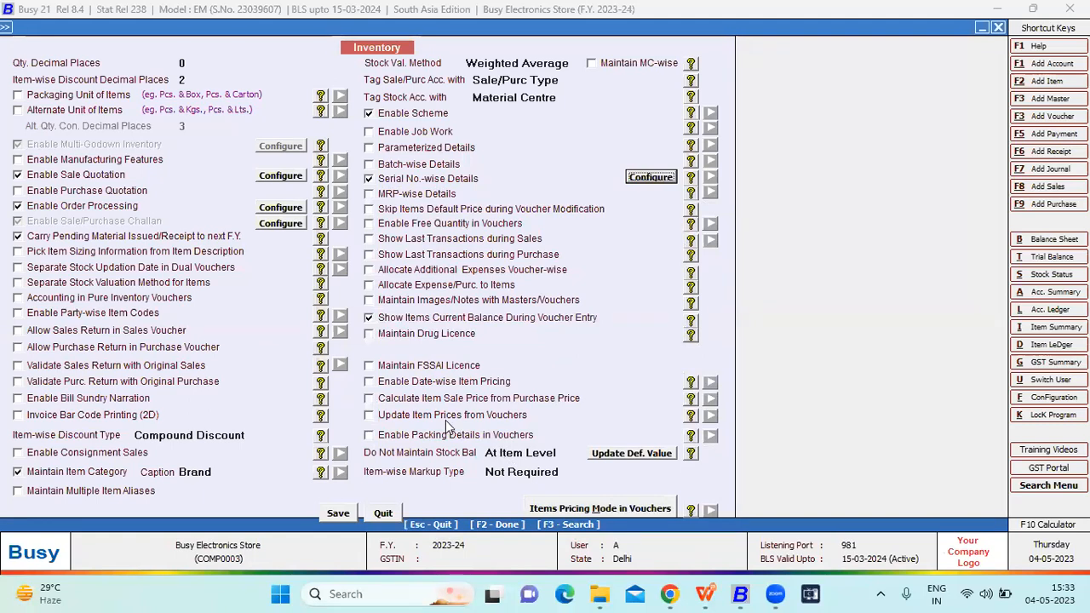
- Review the items pricing mode options for vouchers, save the Inventory options and exit Features / Options
click(571, 511)
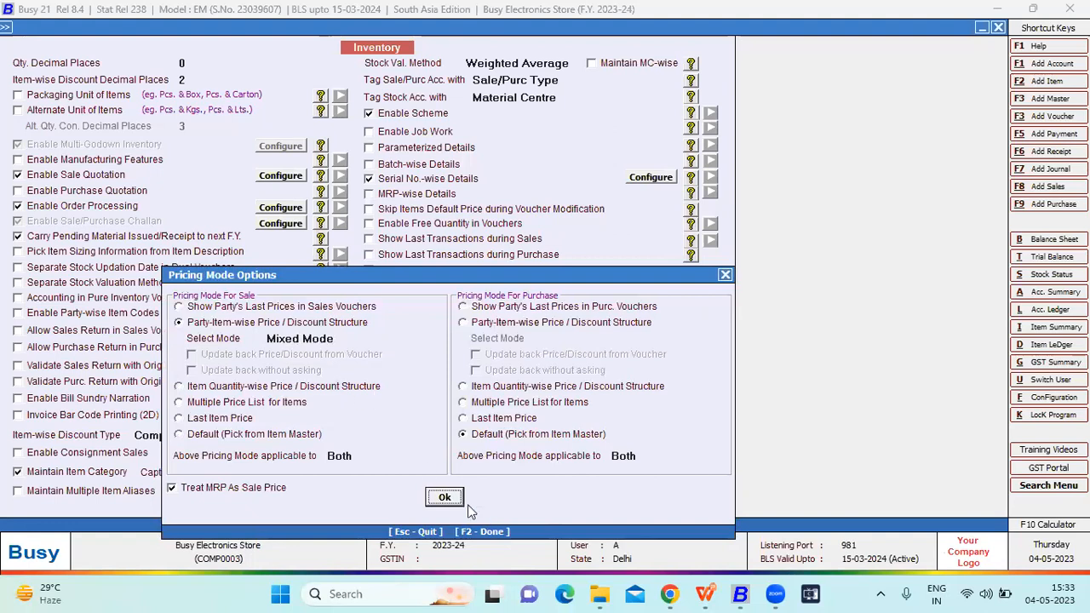
click(447, 497)
click(353, 515)
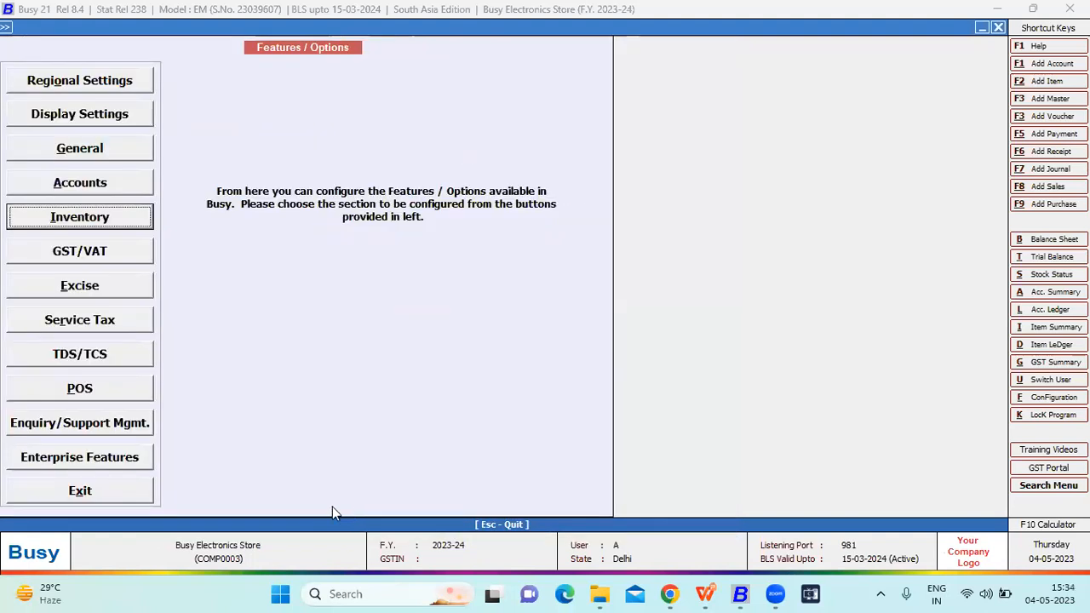
click(140, 494)
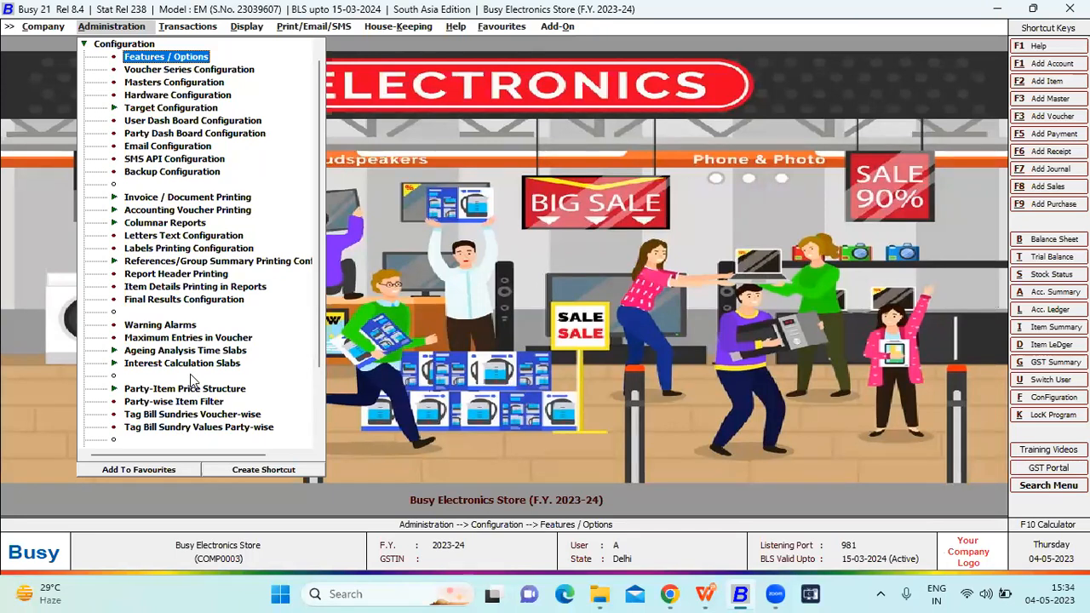
- Open the voucher configuration of the Main series under Sales in Voucher Series Configuration
key(Down)
key(Return)
key(Down)
key(Down)
key(Down)
key(Return)
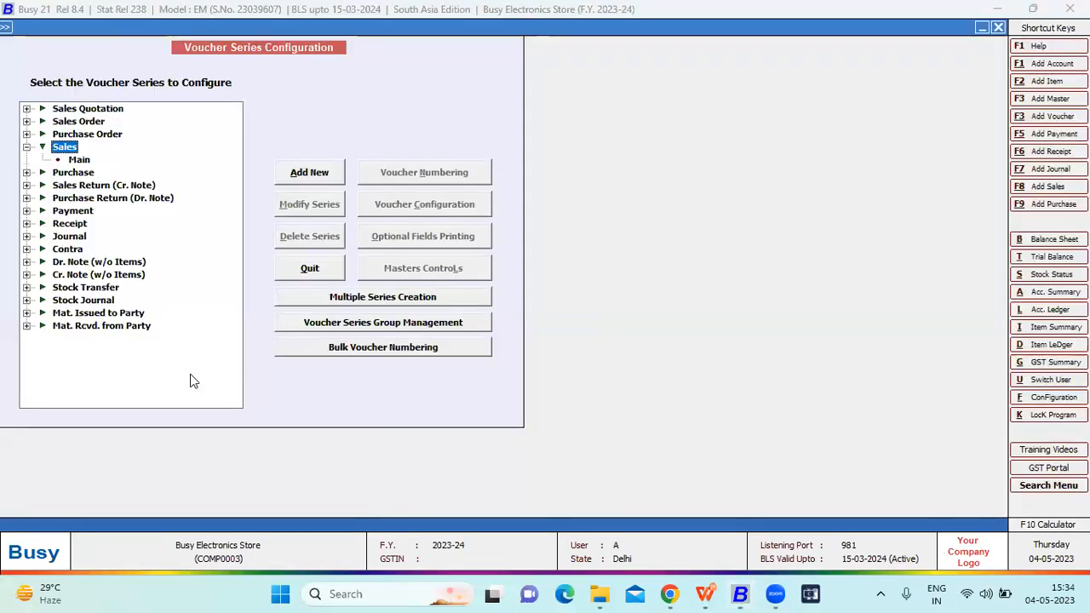
key(Down)
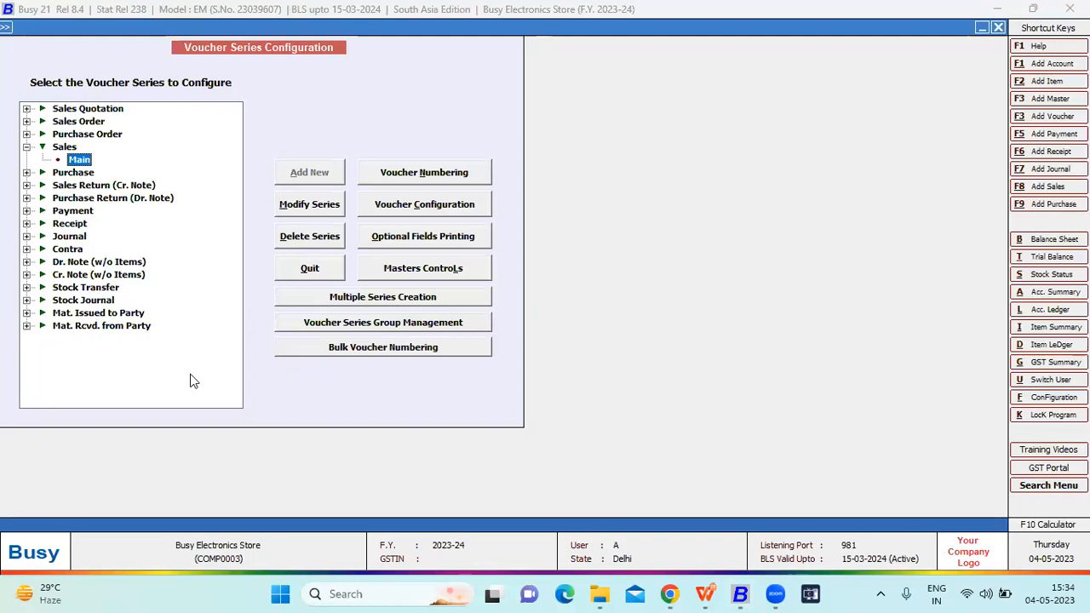
click(388, 209)
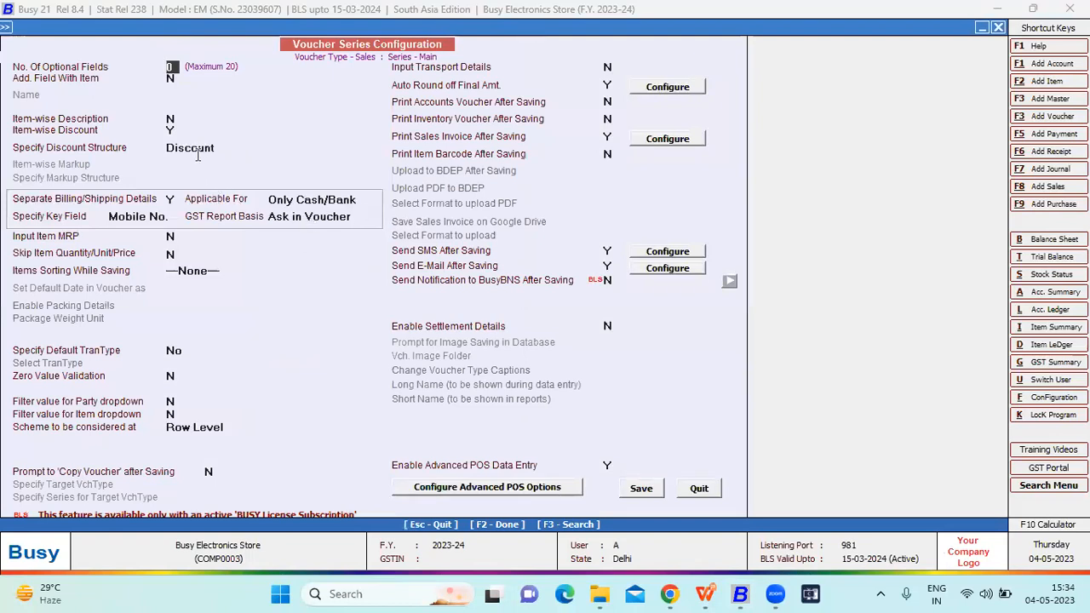
- Open the Discount structure used for item-wise discount, review its settings and save it
click(173, 129)
click(203, 147)
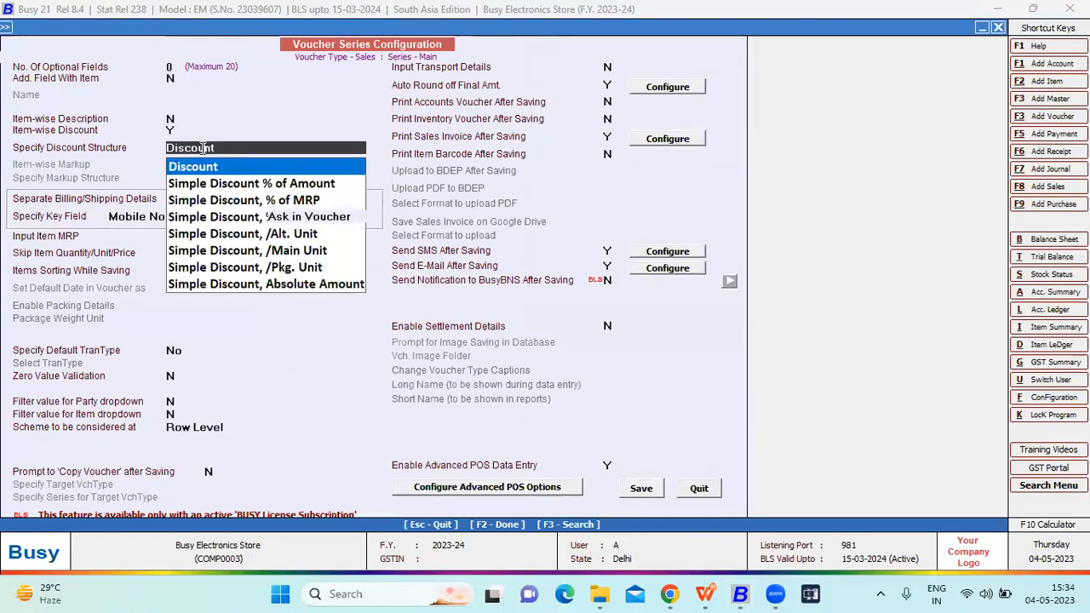
key(alt+m)
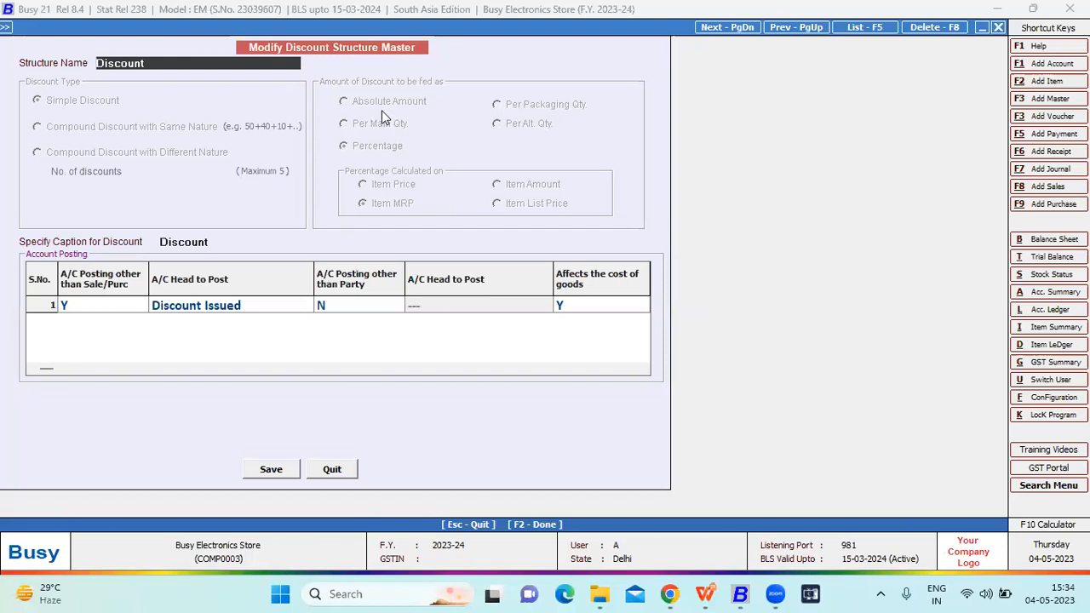
click(271, 469)
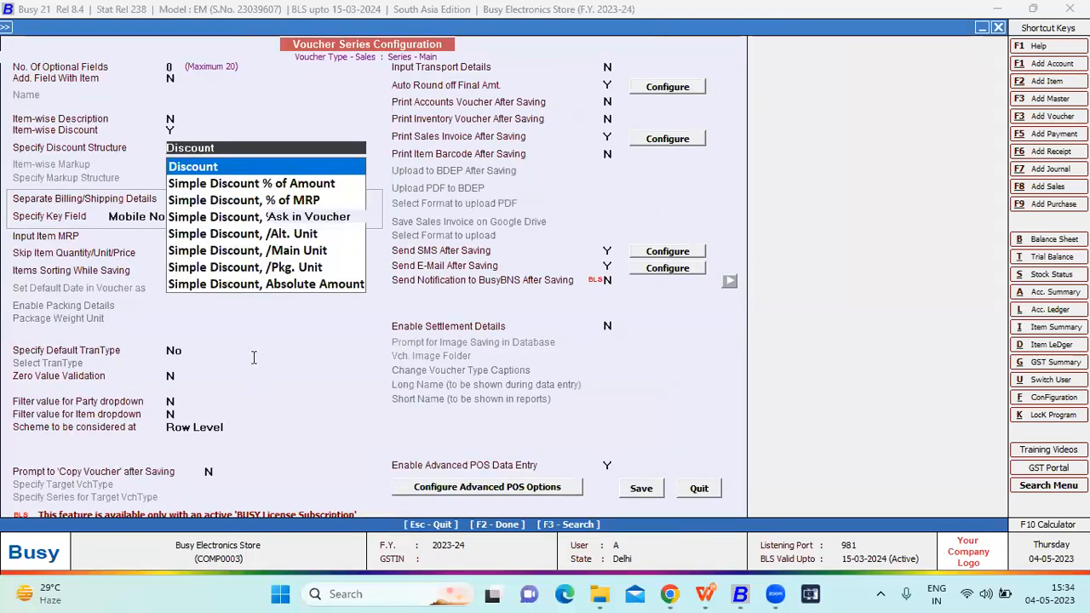
- Keep Discount as the discount structure and review which vouchers the separate billing/shipping details apply to
key(Return)
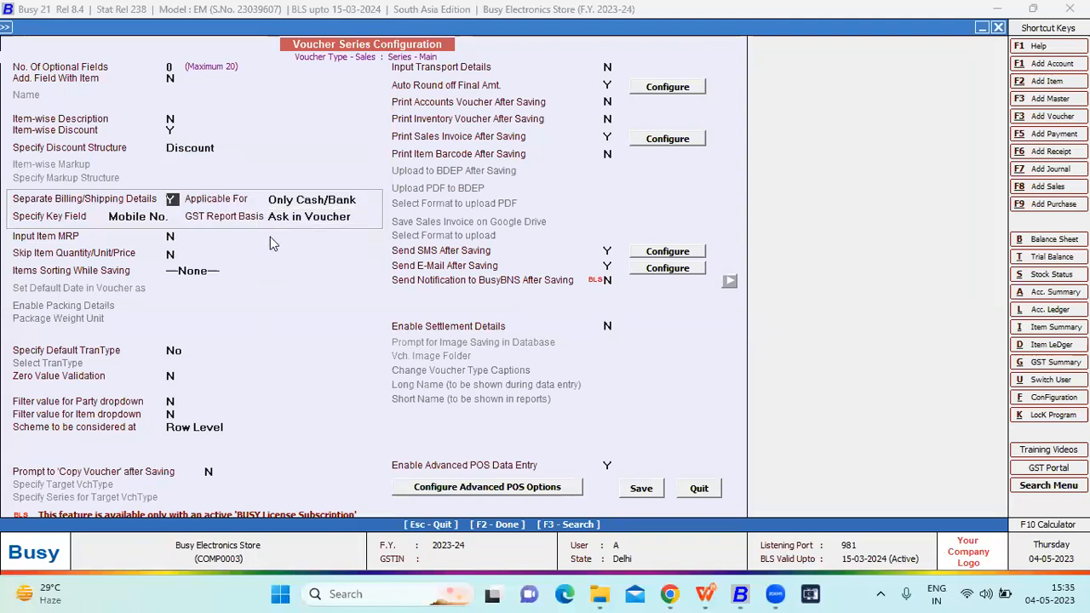
click(314, 198)
click(307, 235)
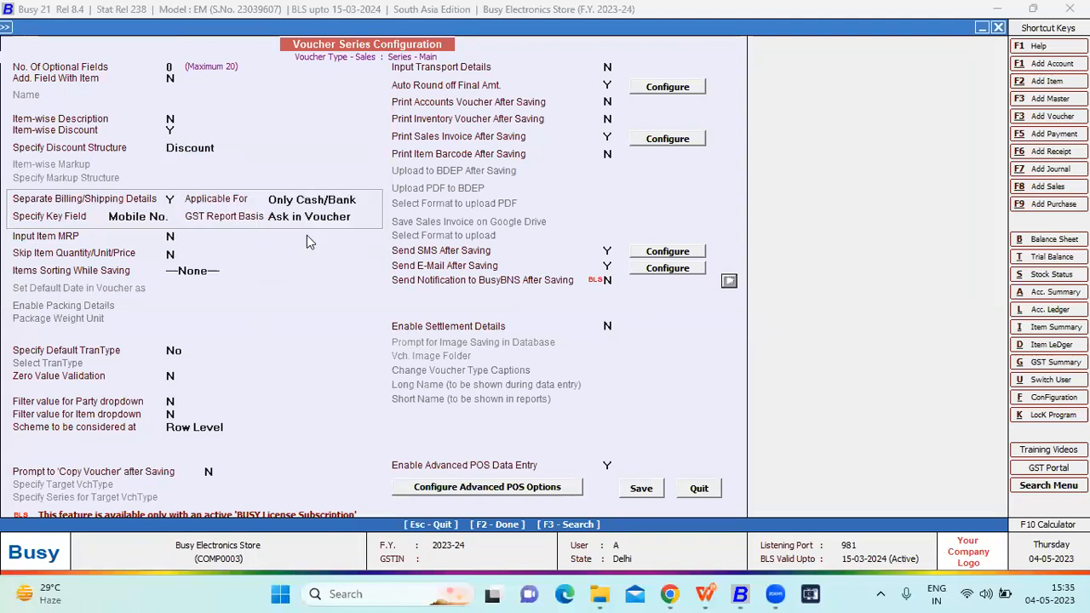
click(312, 199)
click(308, 233)
- Review the auto round-off options and the sales invoice printing details, closing both unchanged
click(610, 84)
key(Return)
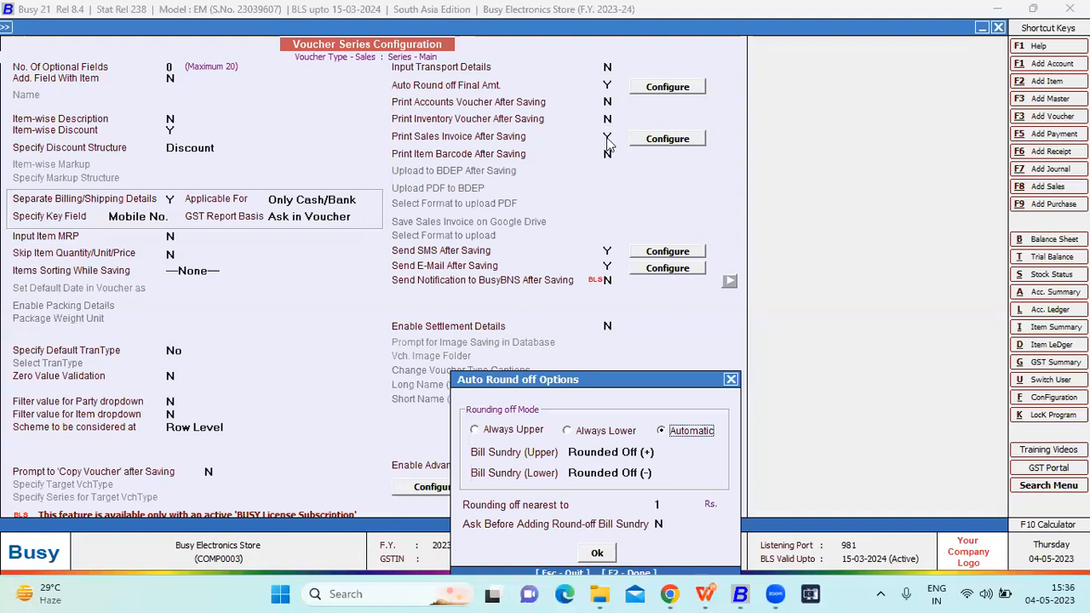
click(730, 380)
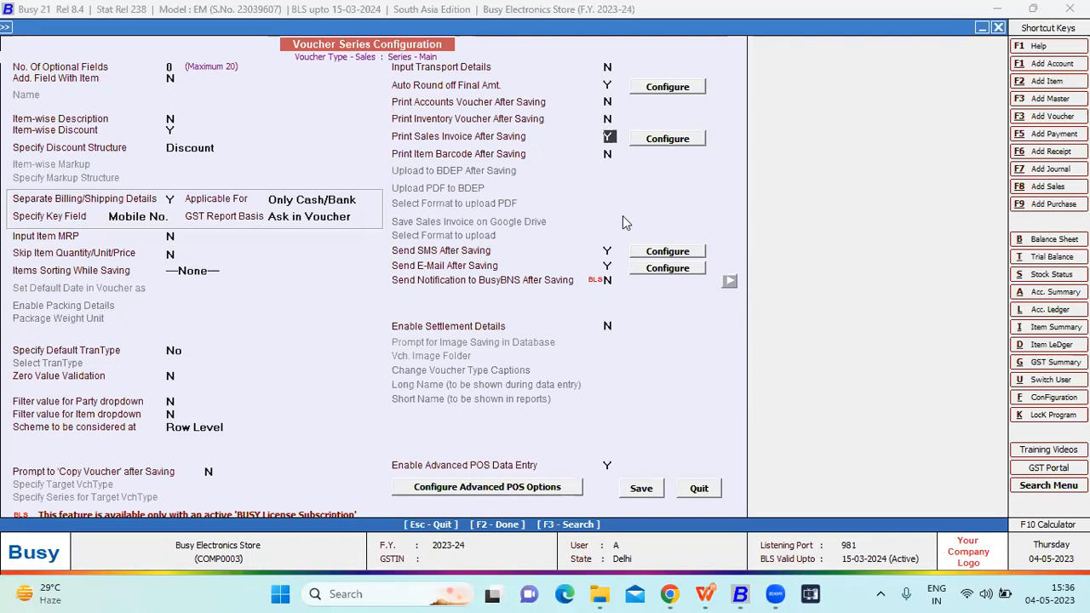
key(Return)
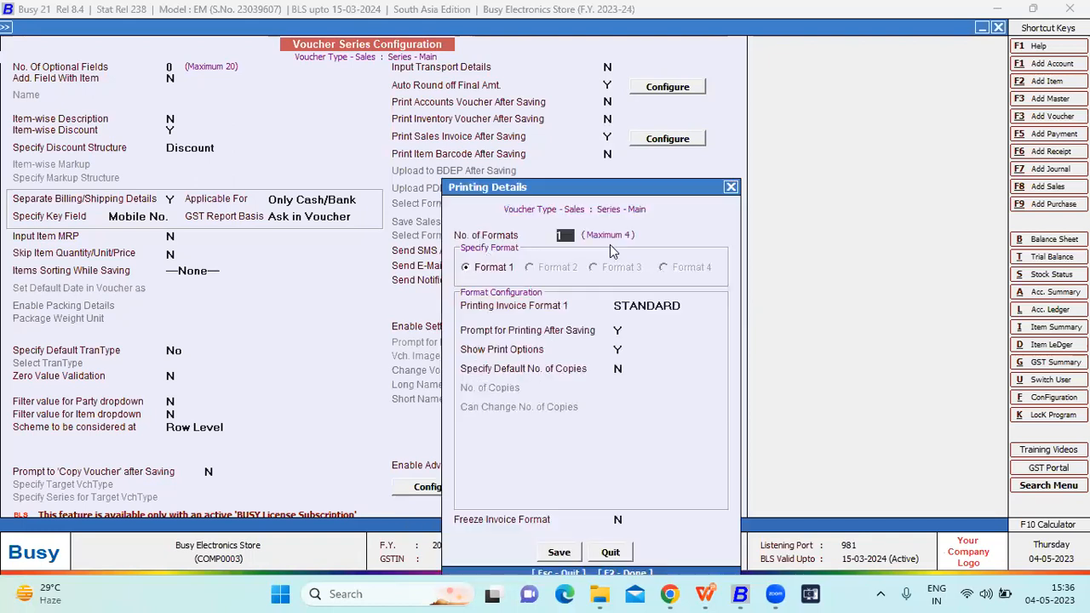
click(730, 187)
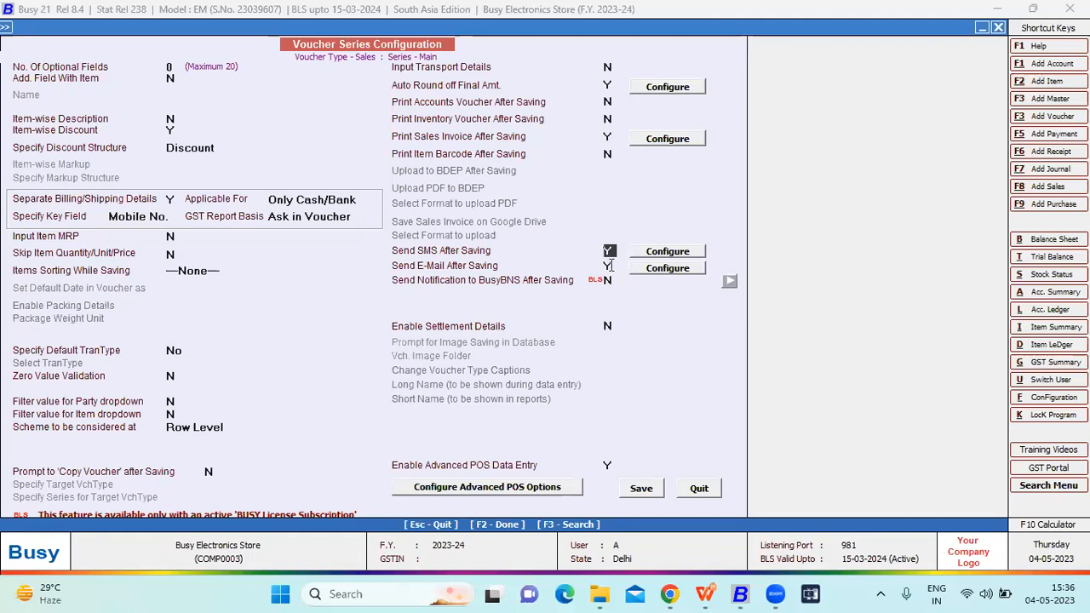
- Review the SMS and e-mail details used after saving a sales voucher and close them unchanged
click(610, 266)
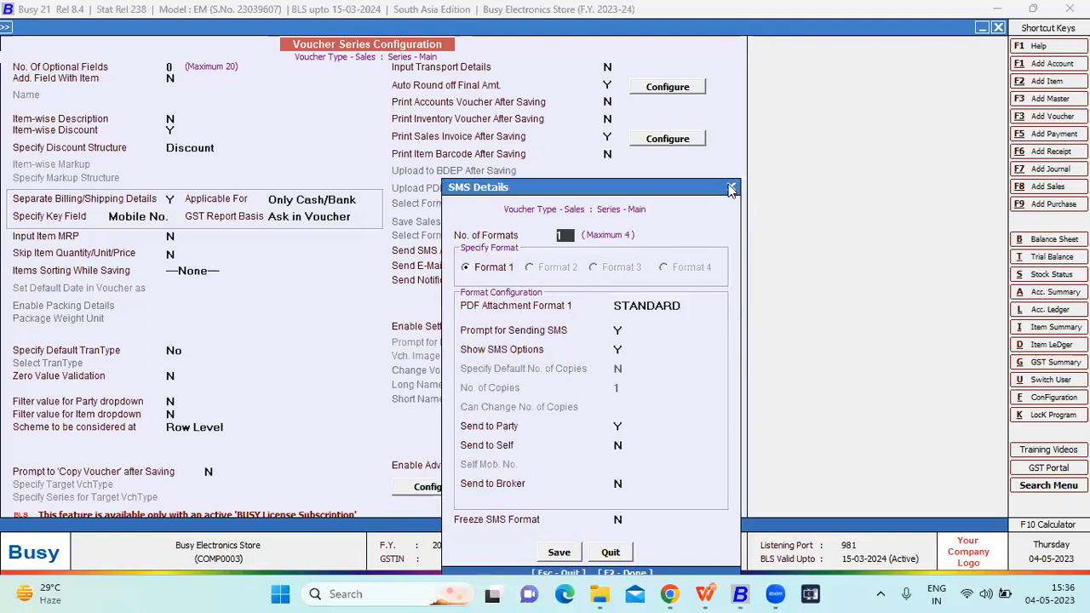
key(Escape)
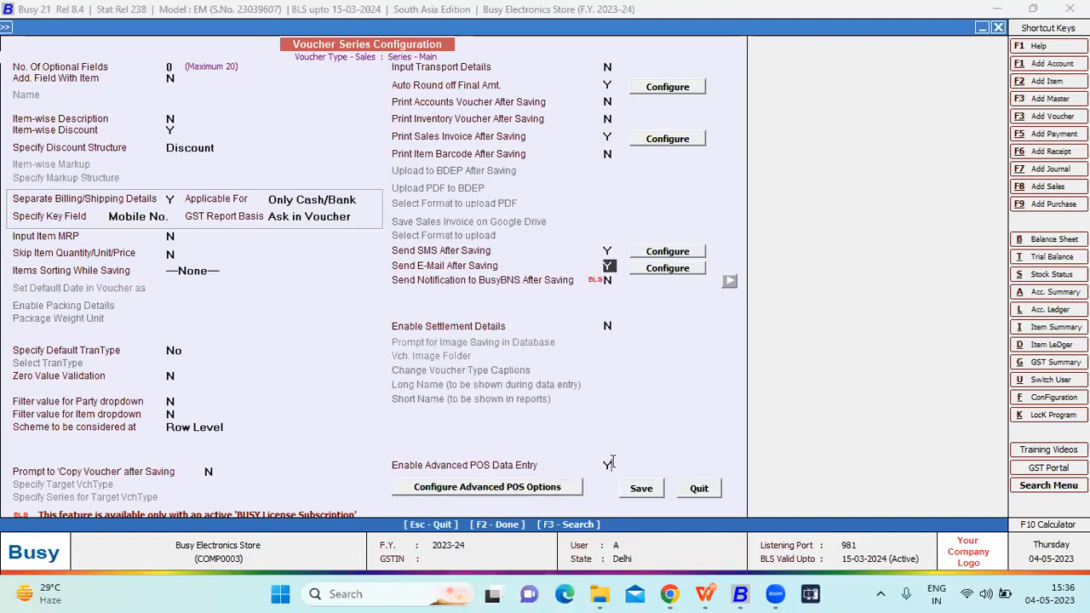
key(Return)
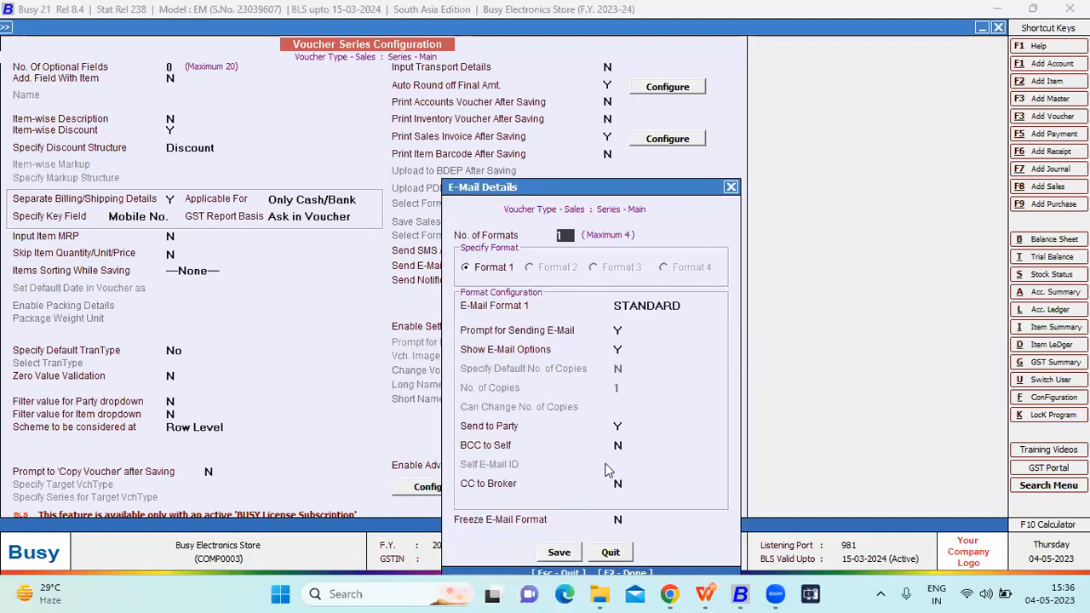
click(729, 188)
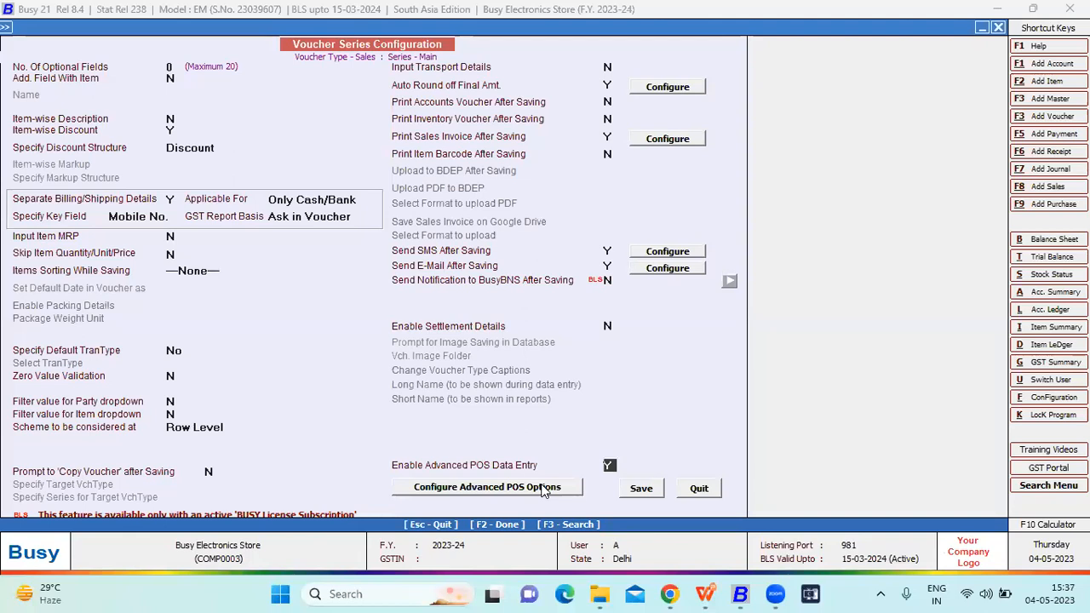
- Open the advanced POS options of the Main sales series and review the header defaults and bar code picking settings
click(488, 487)
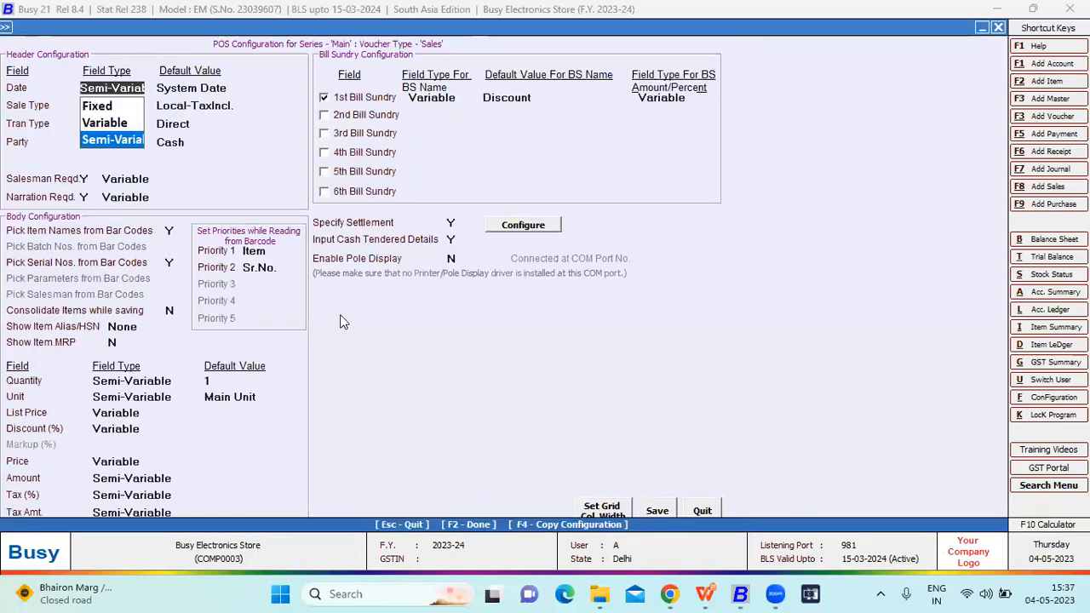
key(Return)
key(Return)
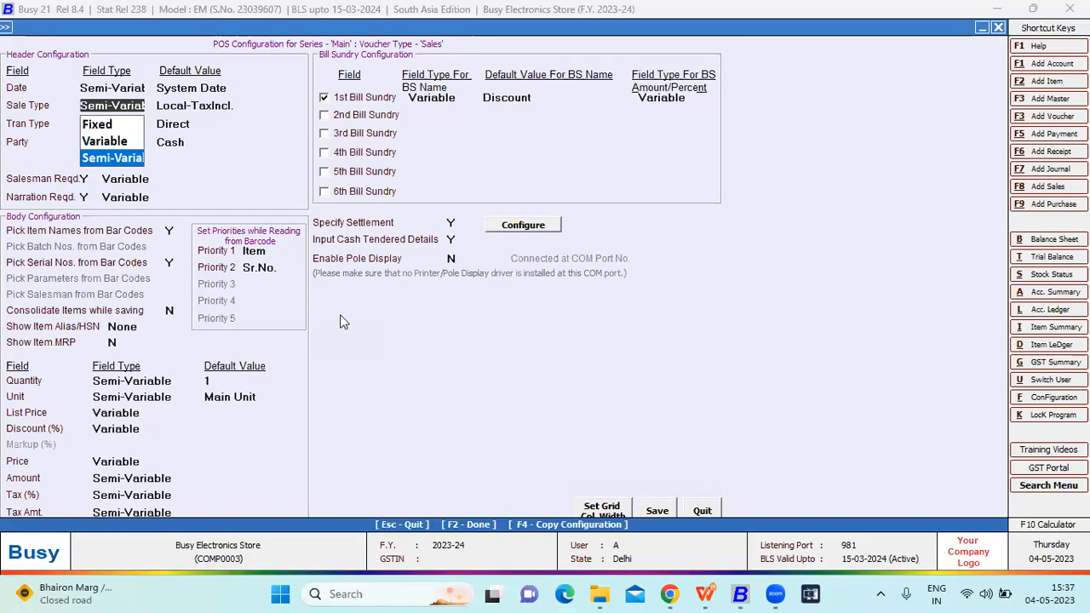
key(Return)
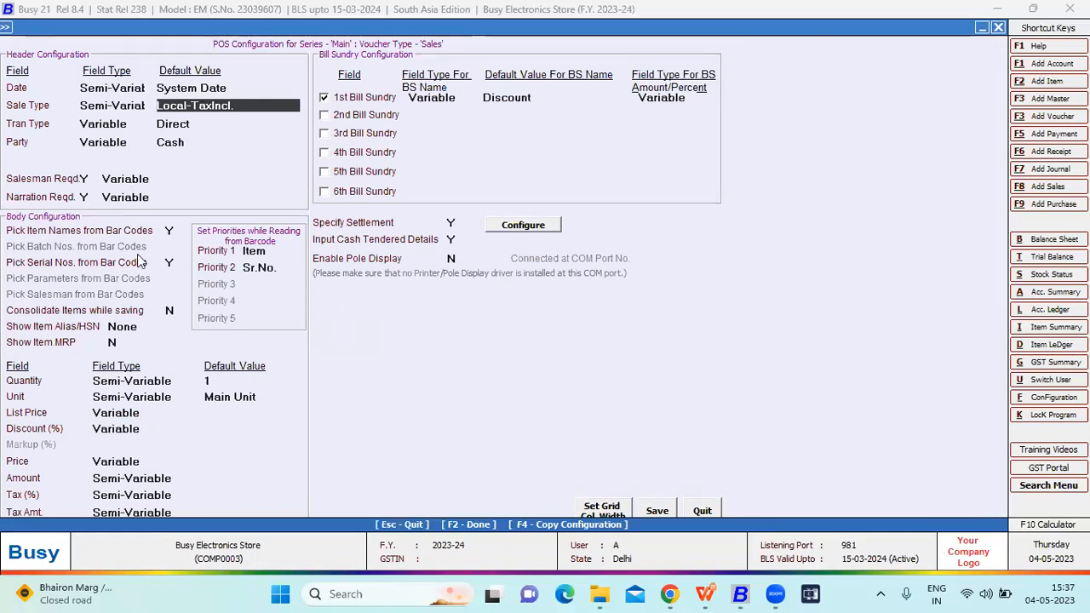
click(170, 231)
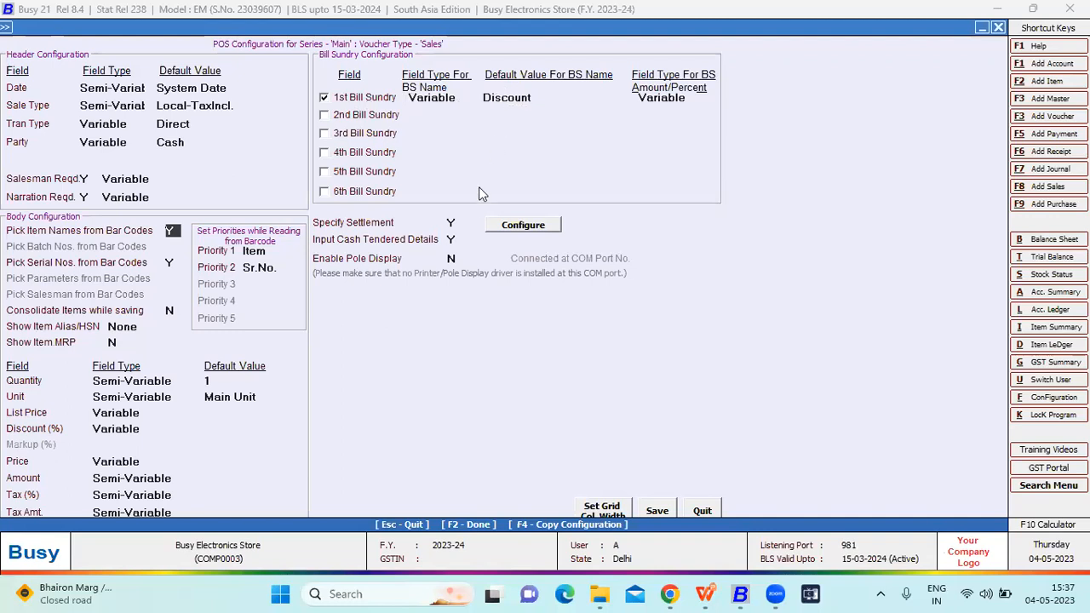
- Open the voucher settlement configuration and review the account and caption of each settlement mode, from Cash to Cheque
click(514, 225)
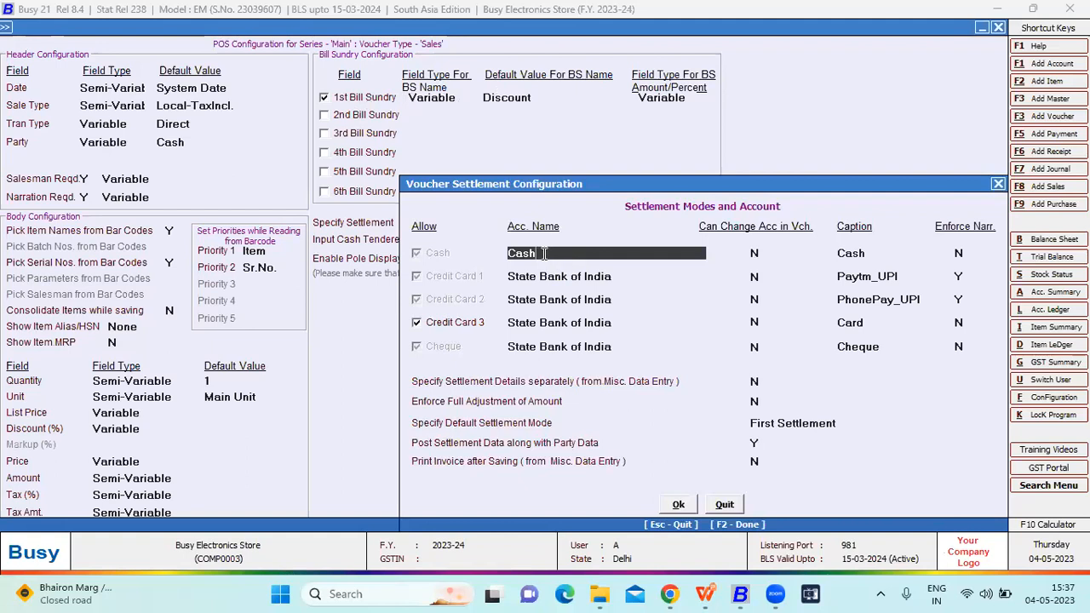
click(567, 278)
drag(565, 279, 530, 347)
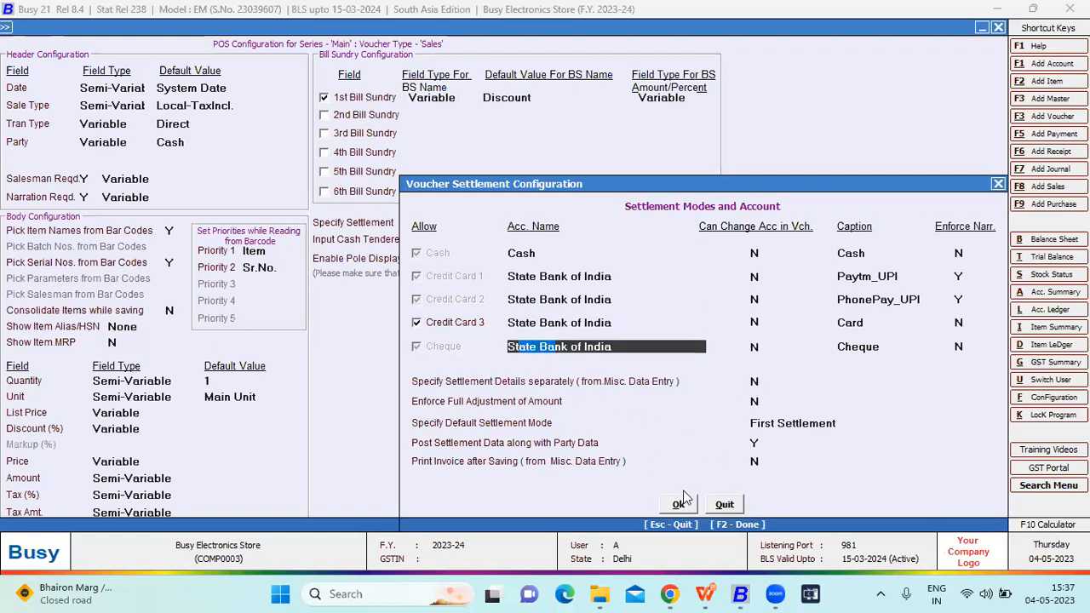
click(864, 253)
click(886, 278)
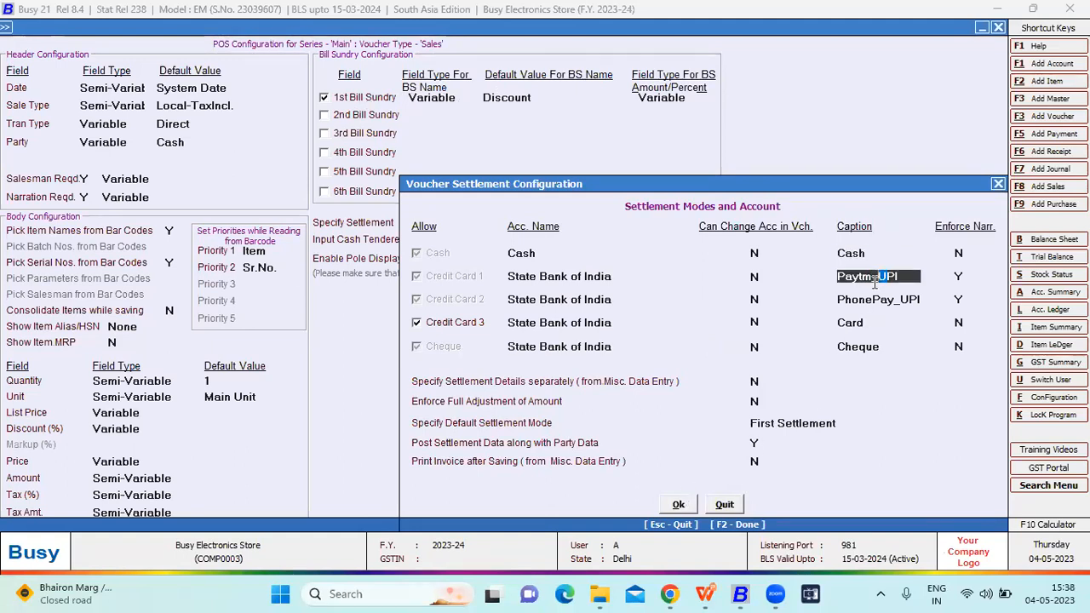
click(853, 304)
click(854, 324)
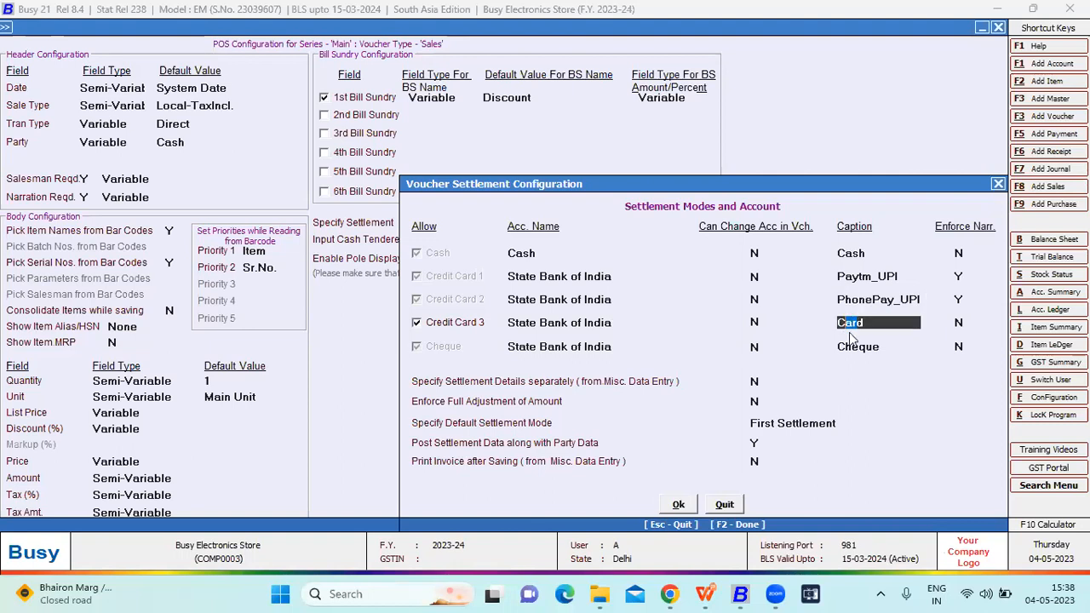
click(854, 344)
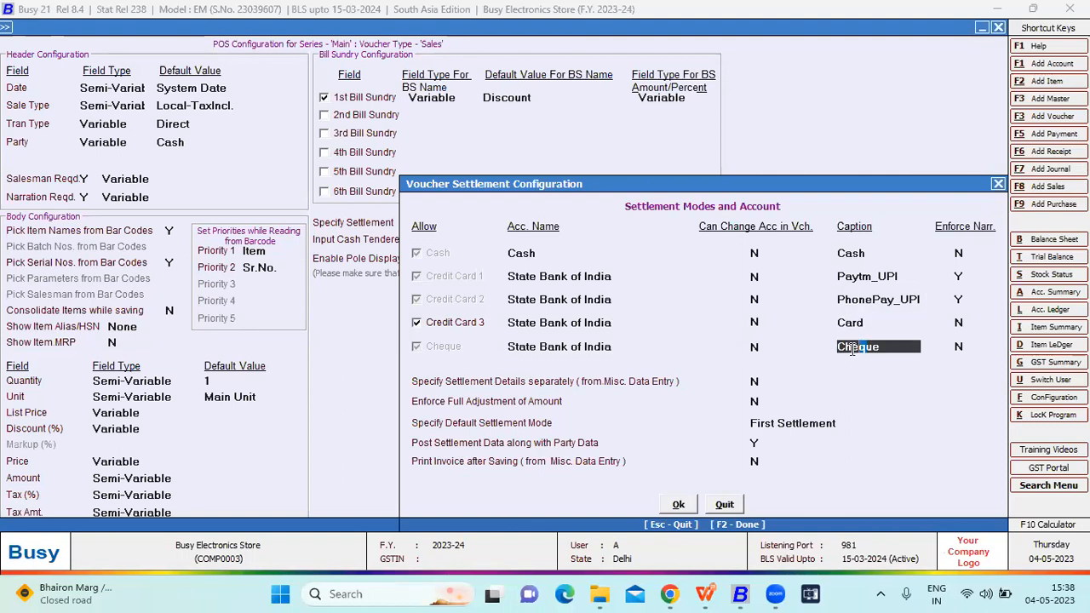
- Confirm the settlement configuration and save both the POS configuration and the Main sales series configuration
click(677, 504)
click(656, 512)
click(645, 491)
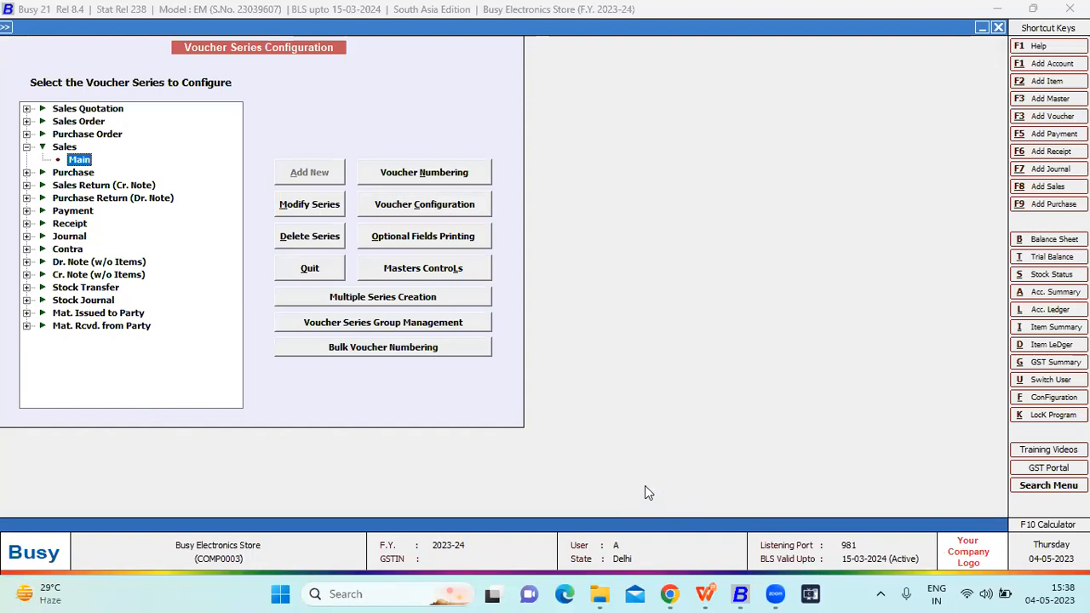
- Leave Voucher Series Configuration and open the bar-code format configuration under Item Bar-code Printing
key(Escape)
key(Right)
key(Right)
key(Right)
key(Right)
key(Right)
key(Right)
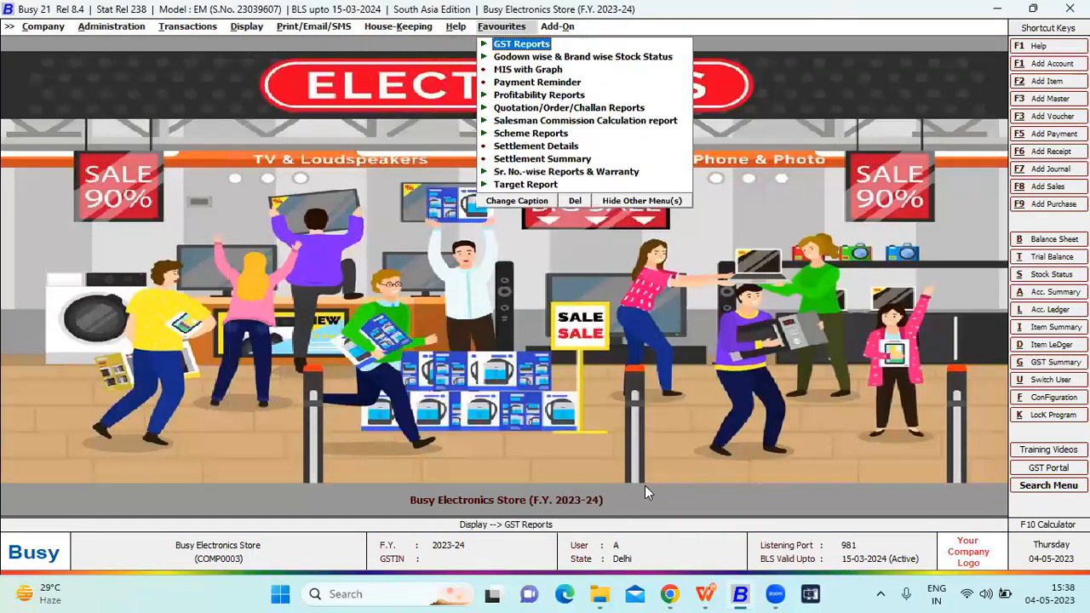
key(Right)
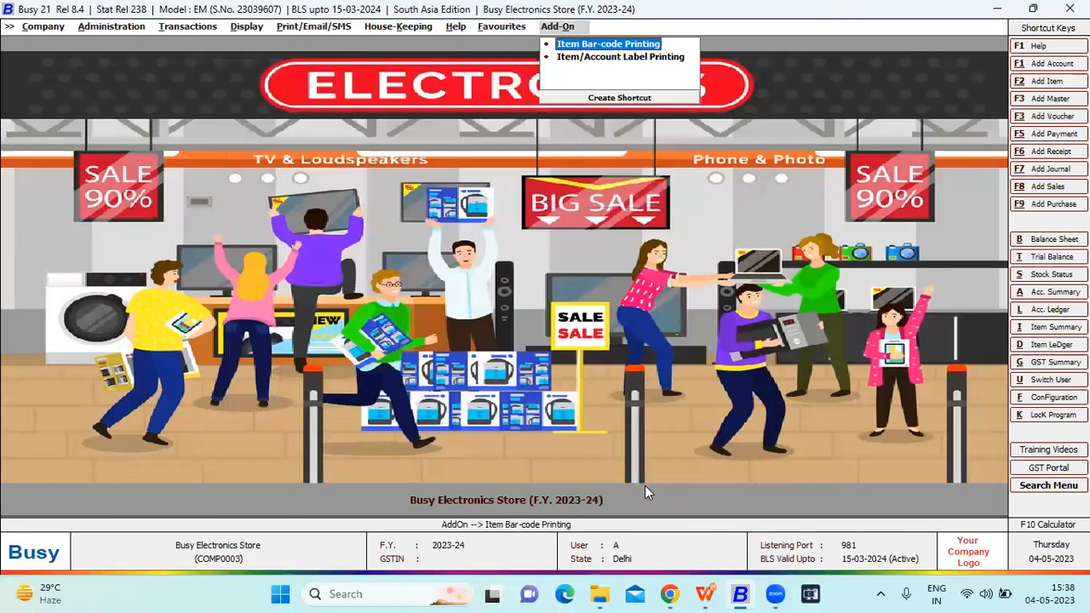
key(Return)
key(Escape)
key(Return)
key(Return)
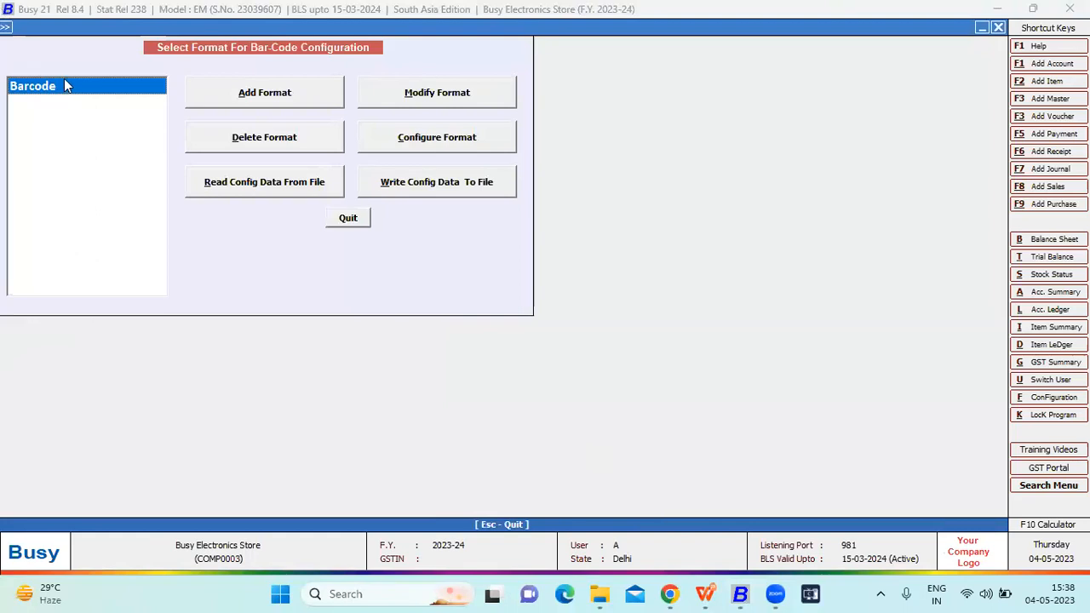
- Open the Barcode label format, inspect its bar code, QR code, item name and serial number fields, and exit to the main screen
click(382, 141)
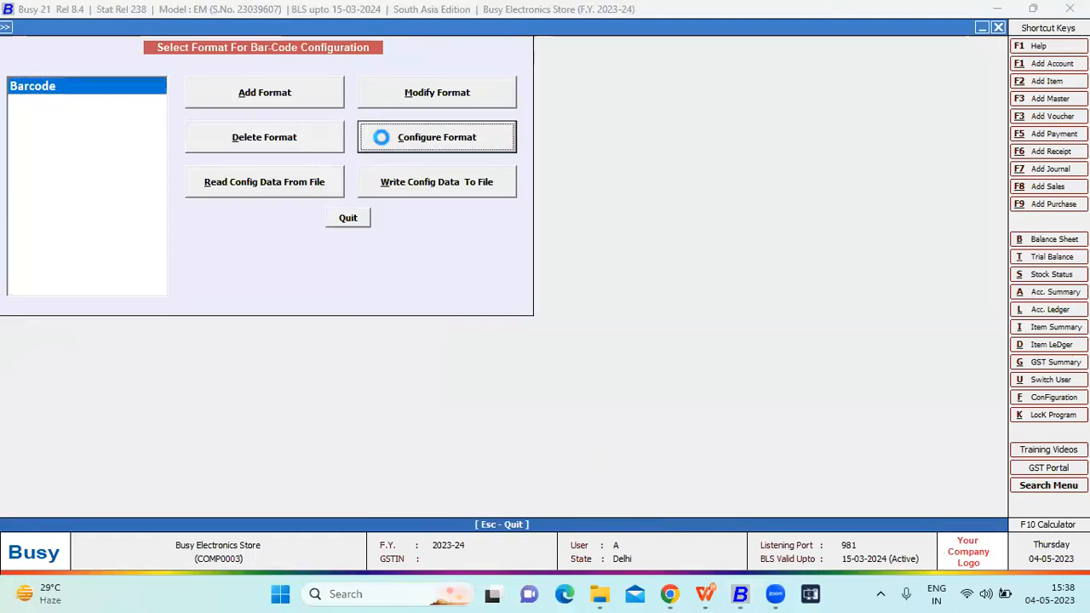
click(526, 387)
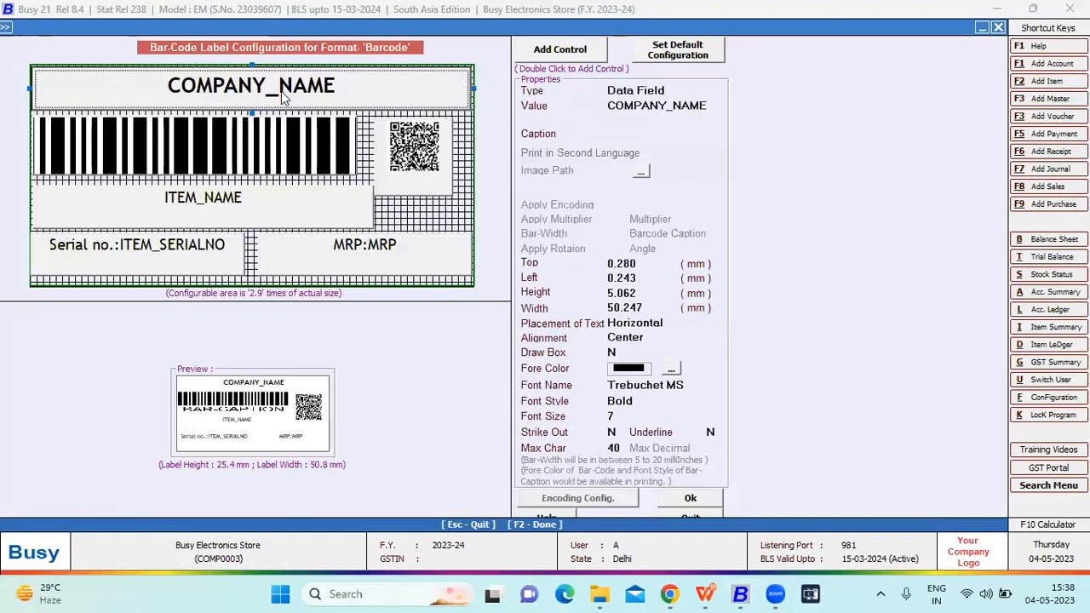
click(314, 138)
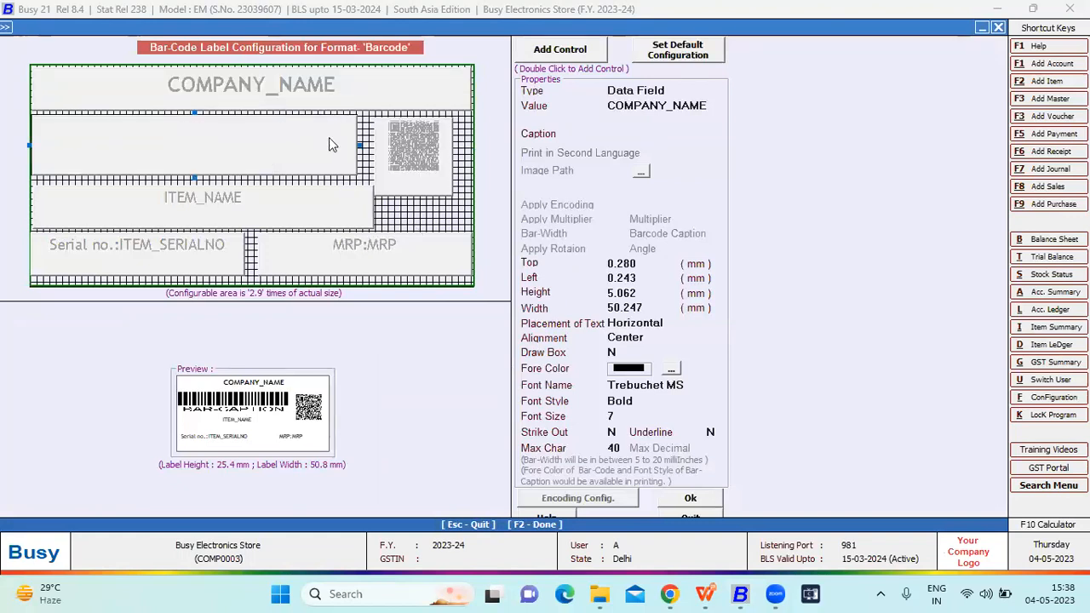
click(401, 147)
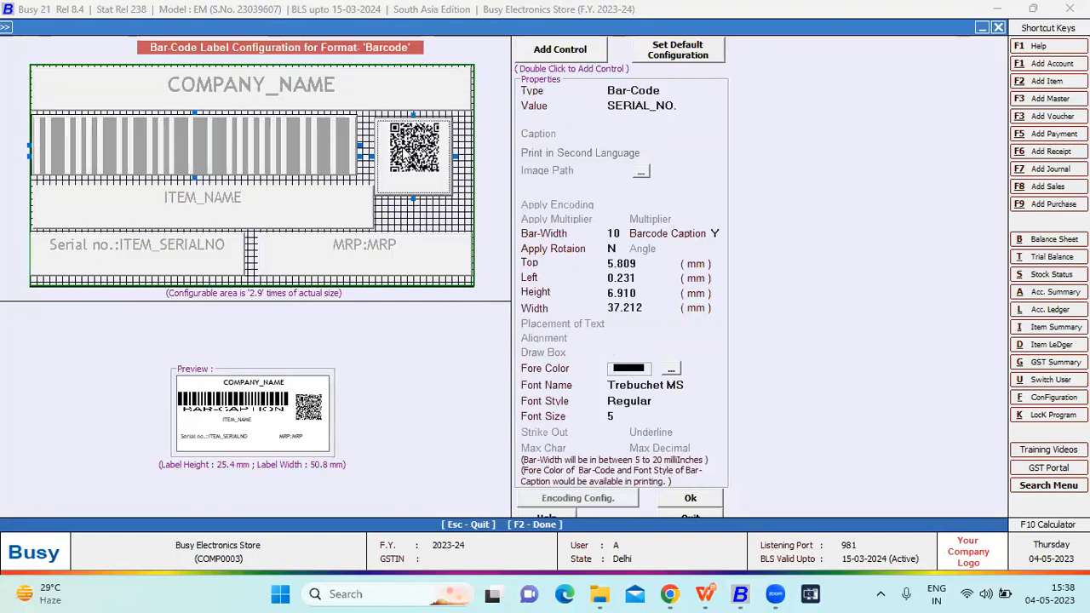
click(338, 201)
click(217, 248)
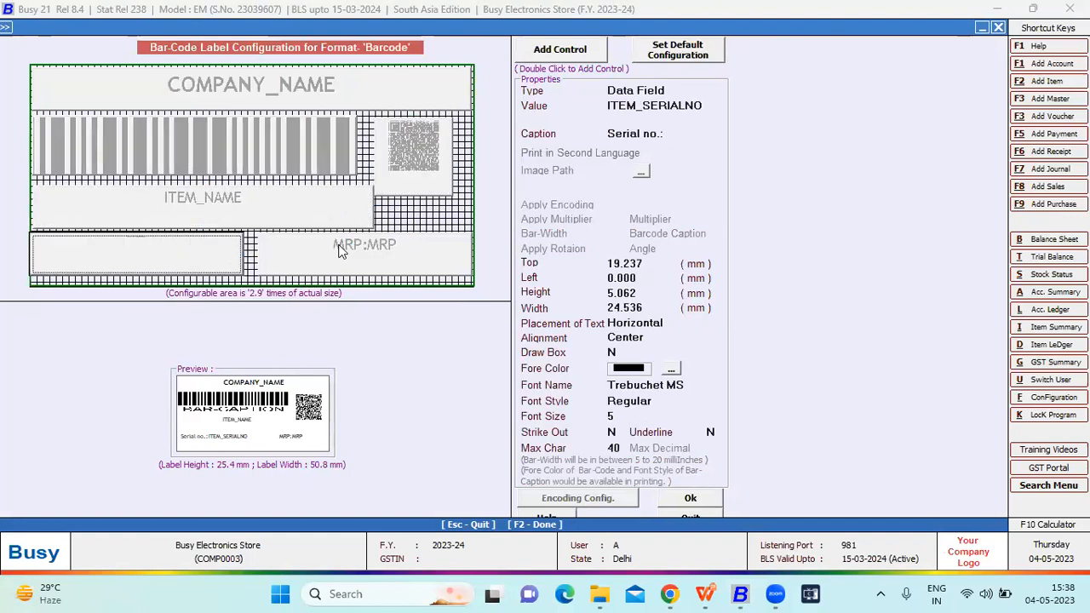
click(632, 329)
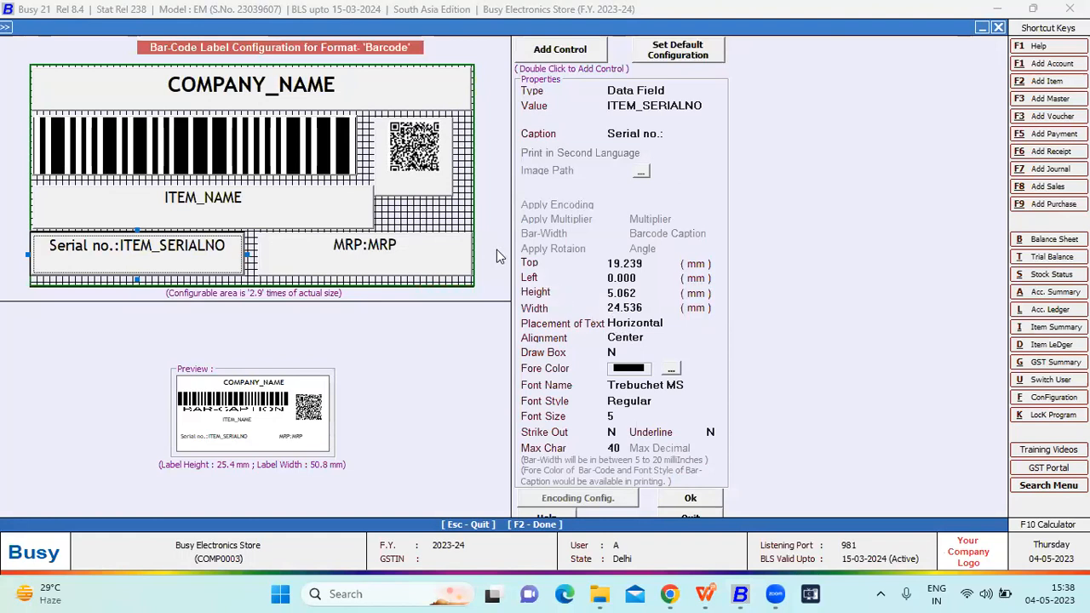
key(Escape)
key(Return)
key(Escape)
key(Escape)
key(Escape)
- Open the list report of account masters from the Administration masters
key(Right)
key(Right)
key(Right)
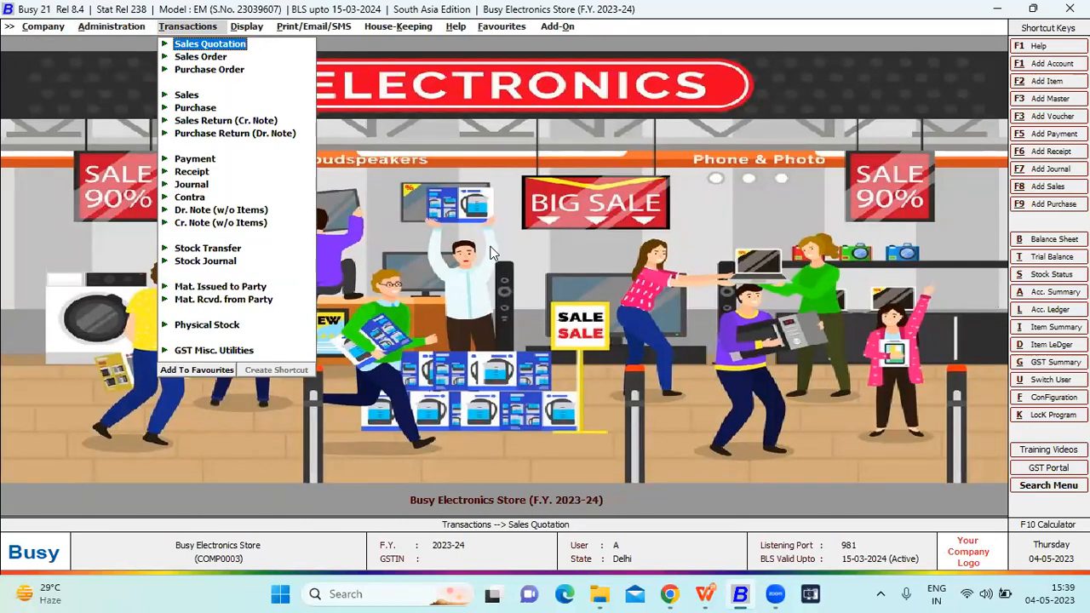
key(Left)
key(Escape)
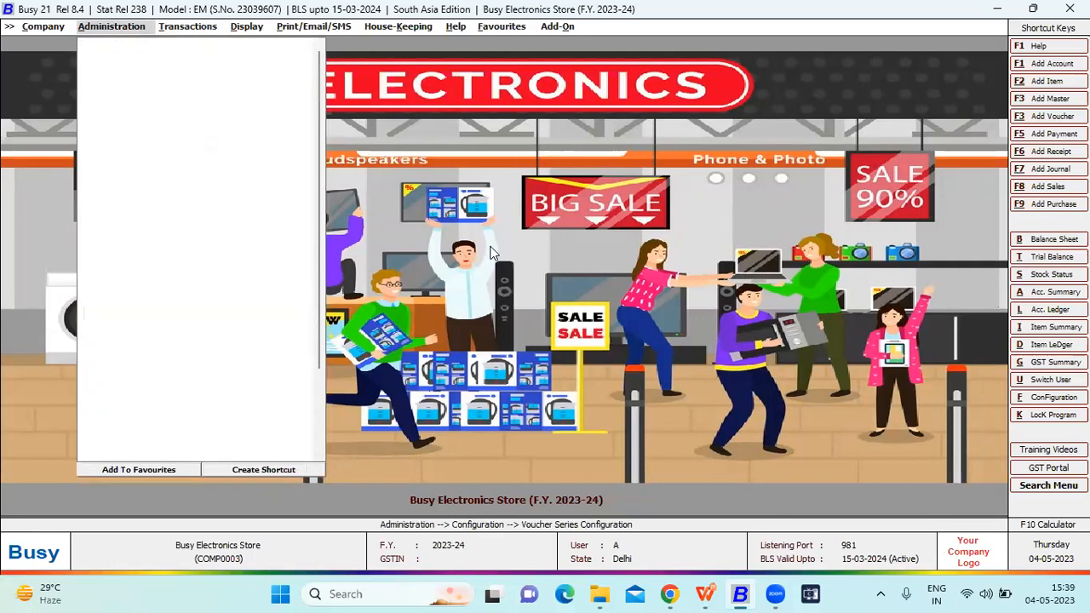
key(Up)
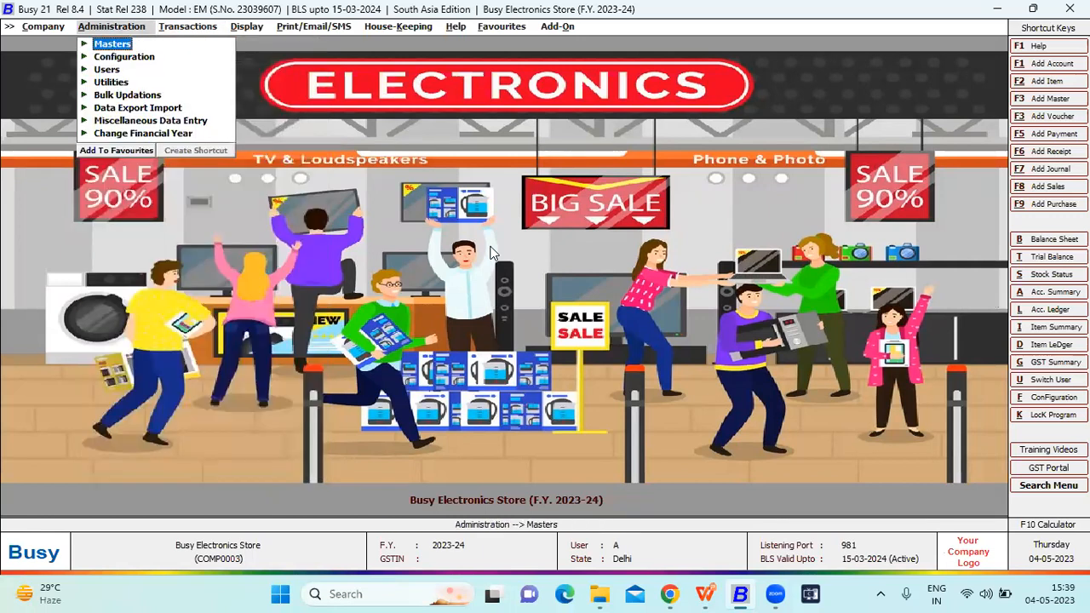
key(Return)
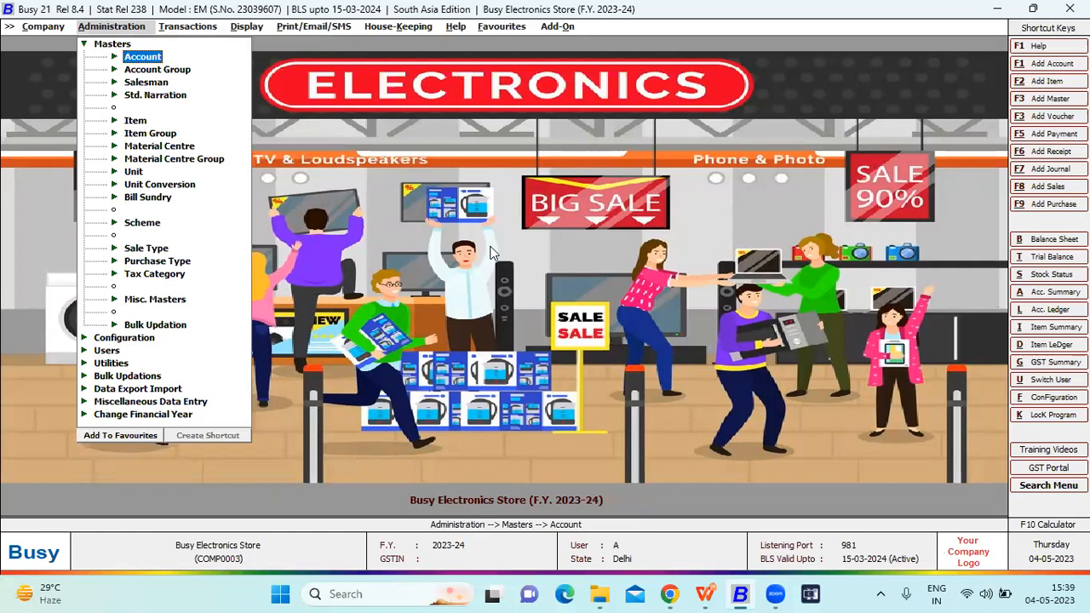
key(Return)
key(Down)
key(Down)
key(Return)
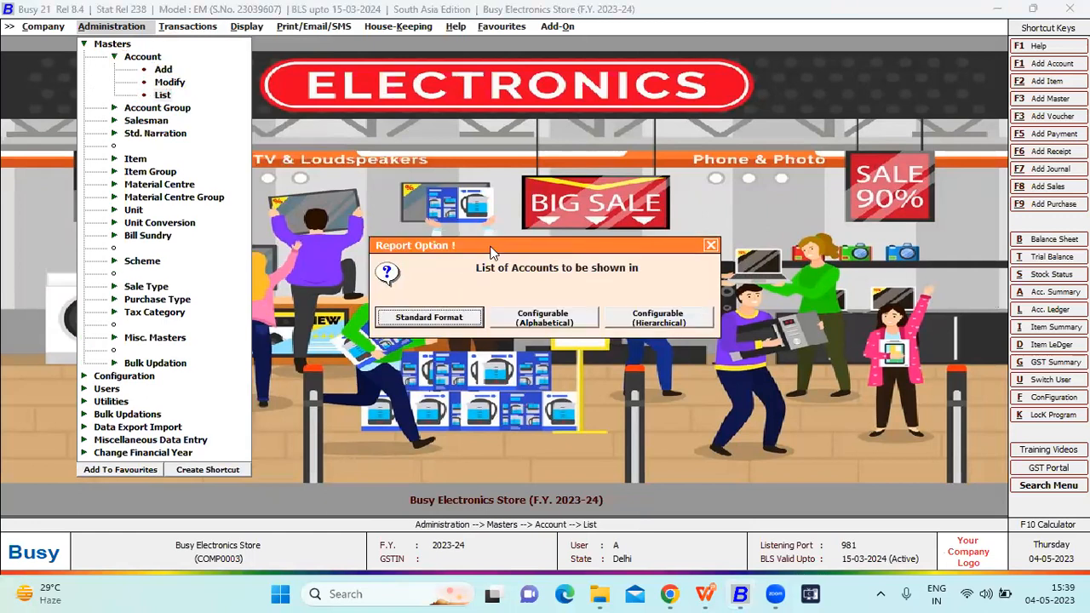
- Choose a format for the accounts list and display the accounts of the Sundry Debtors group
key(Return)
key(Right)
key(Return)
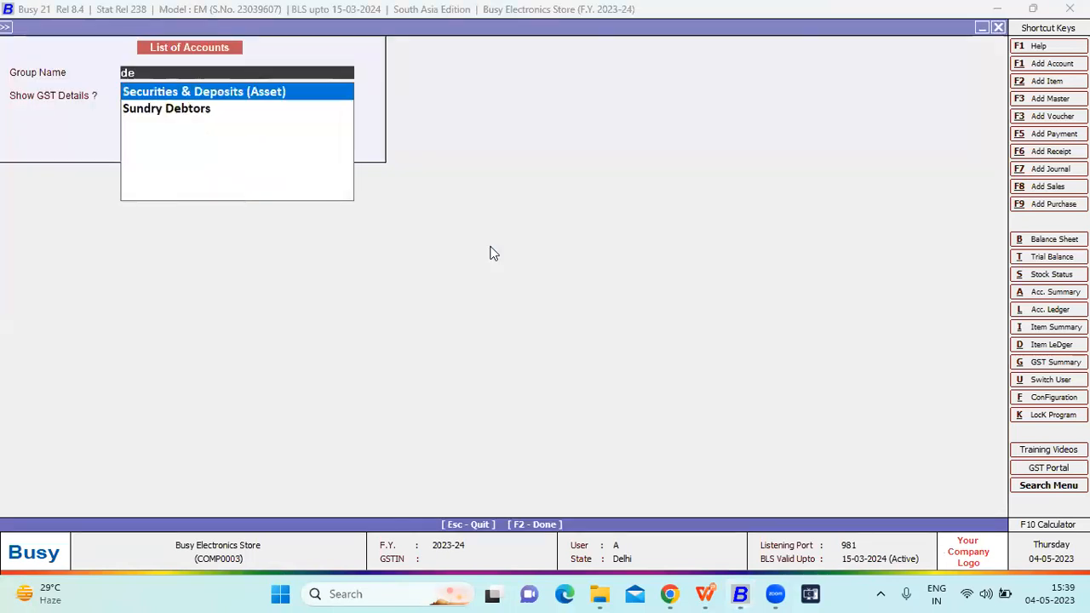
key(Down)
key(Return)
- Open the Local Customer group's account master, review its balance and address details, and close it
key(Return)
key(Return)
key(Down)
key(Down)
key(Down)
key(Down)
key(Return)
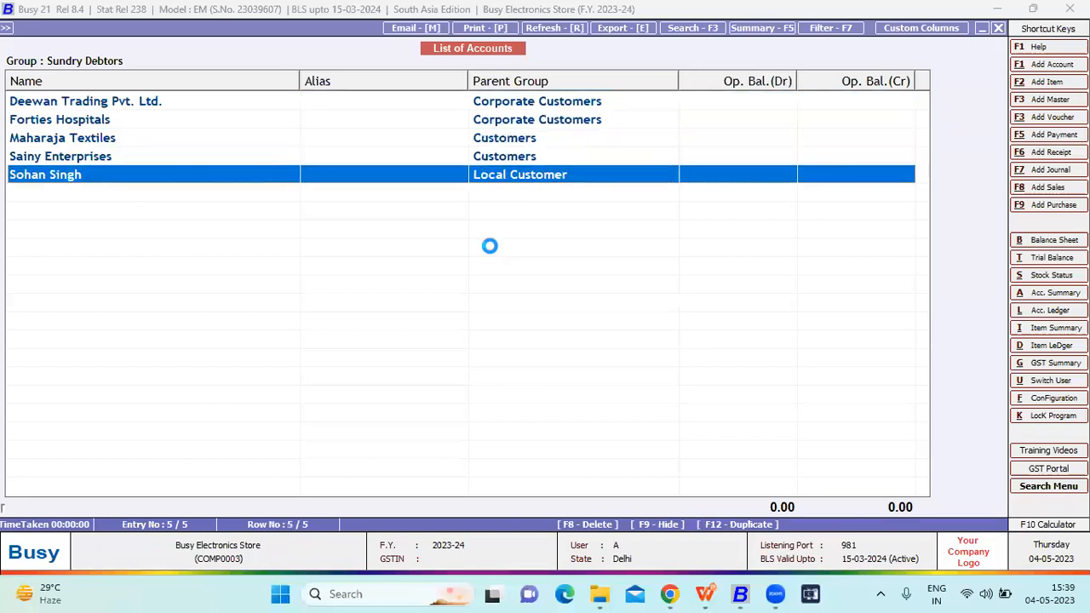
key(Return)
key(Return)
key(Return)
key(Return)
key(Return)
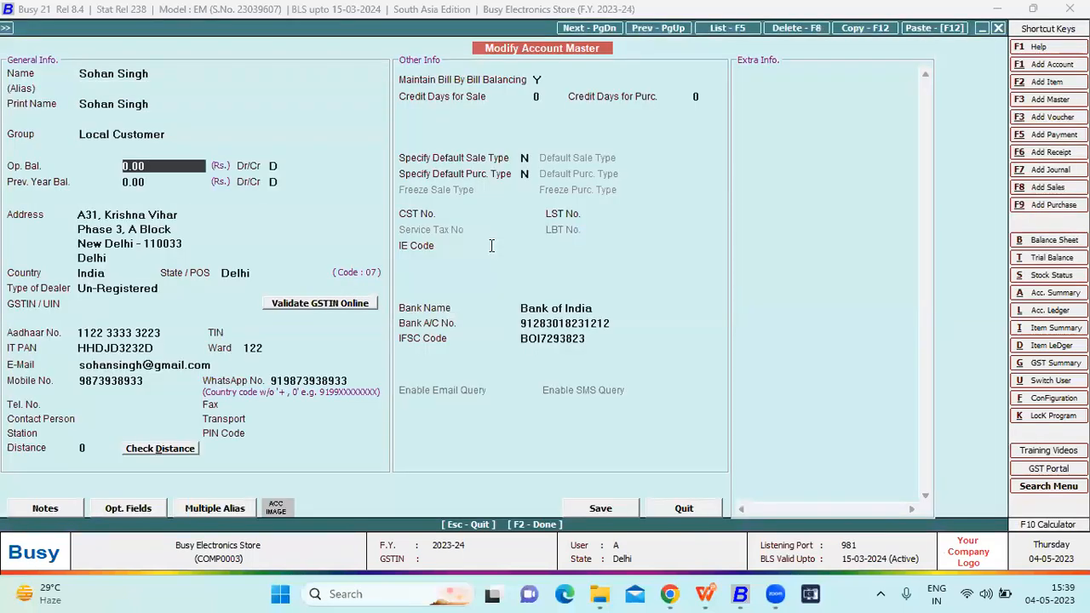
- Open the Sainy Enterprises account master for a brief look and close it
key(Return)
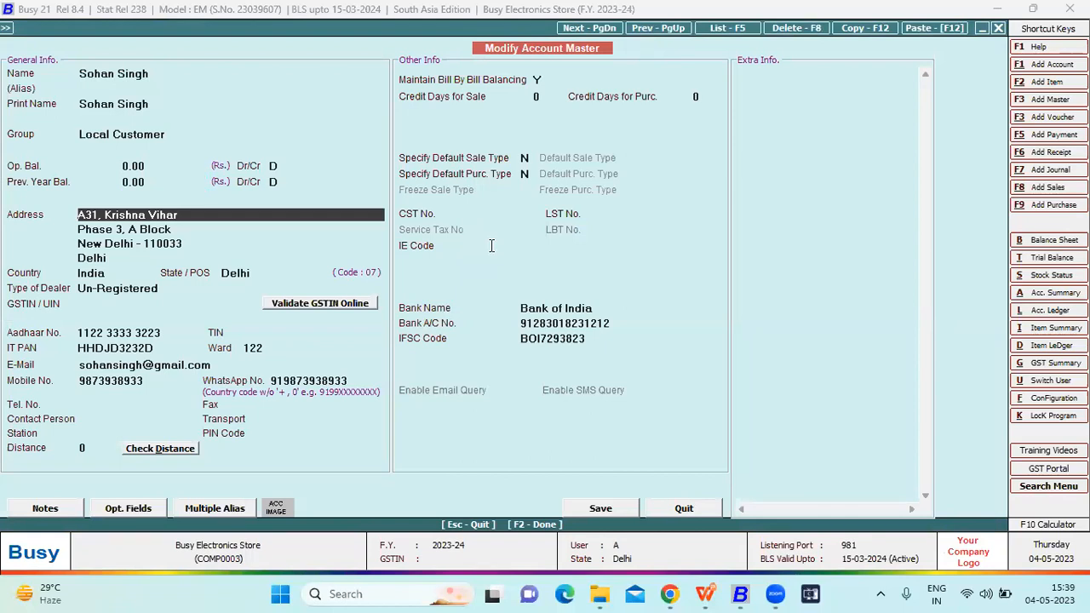
key(Escape)
key(Up)
- Open the Forties Hospitals account master and inspect its Corporate Customers group master
key(Return)
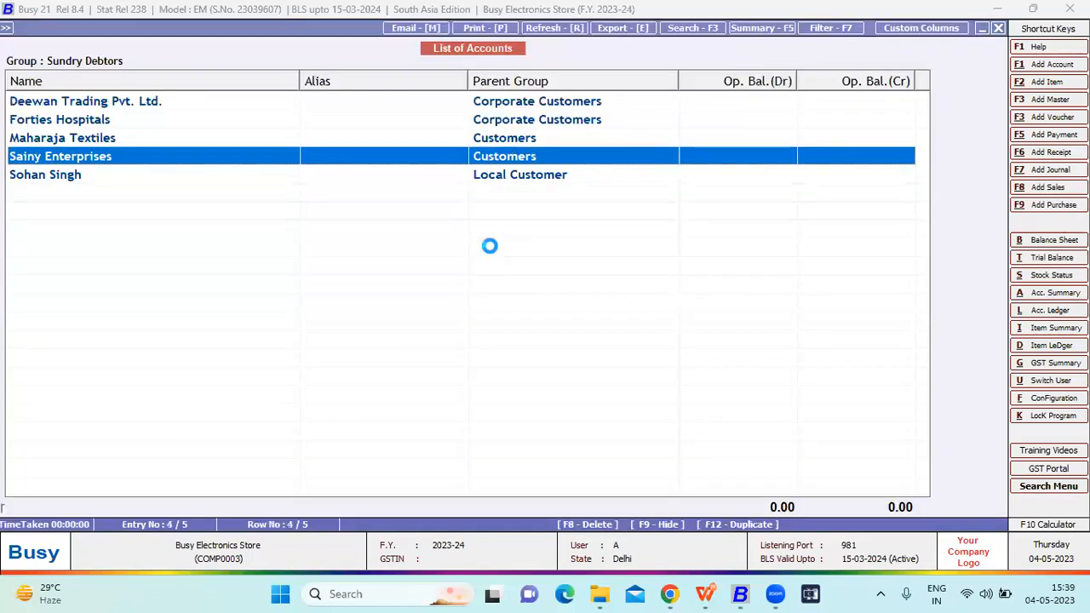
key(Escape)
key(Up)
key(Up)
key(Return)
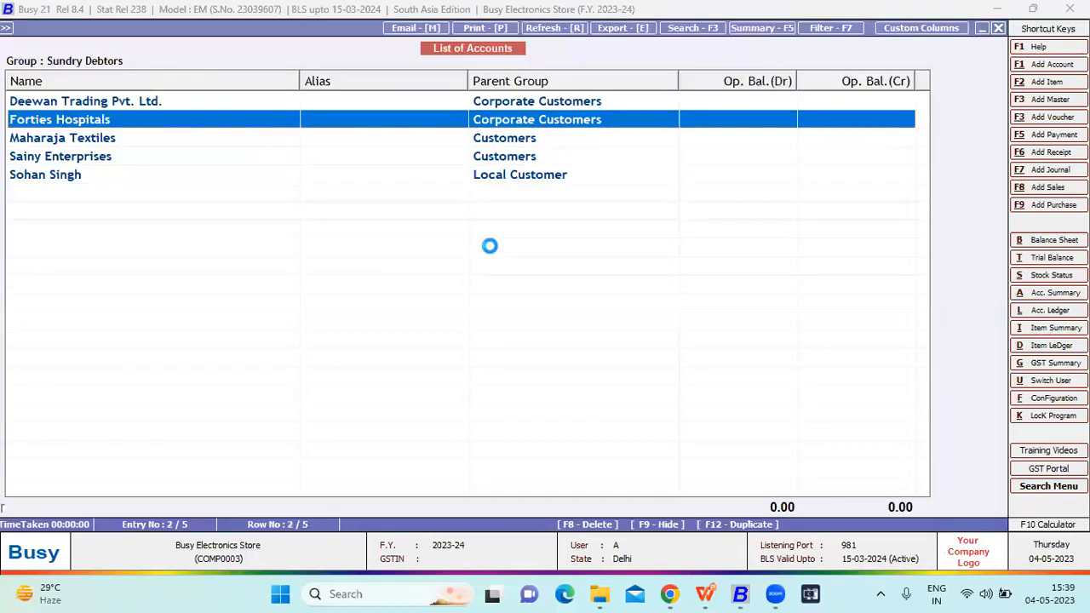
key(Return)
key(Return)
key(Return)
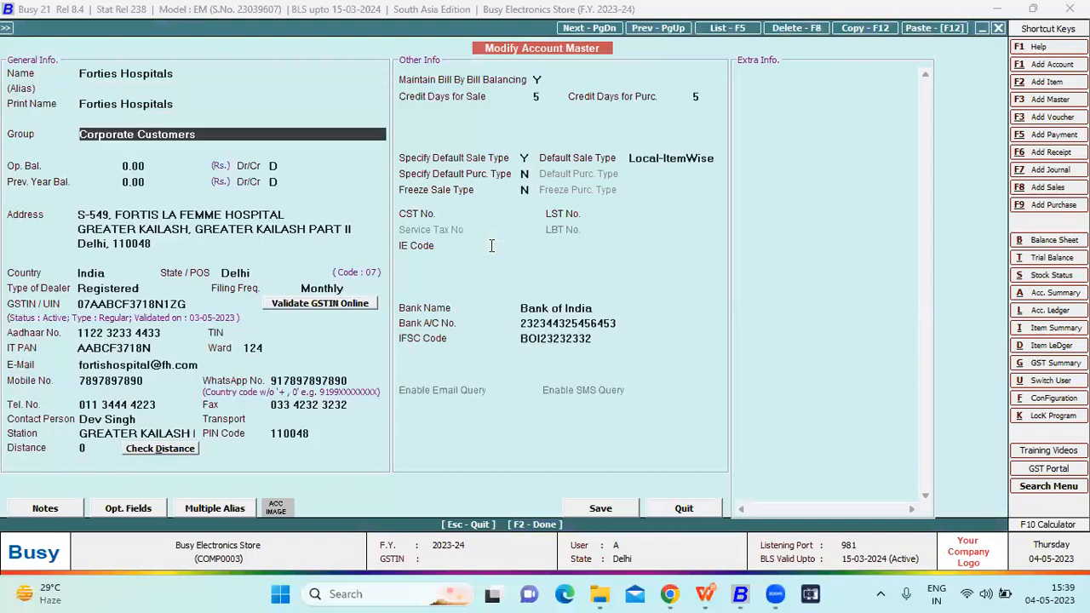
key(alt+m)
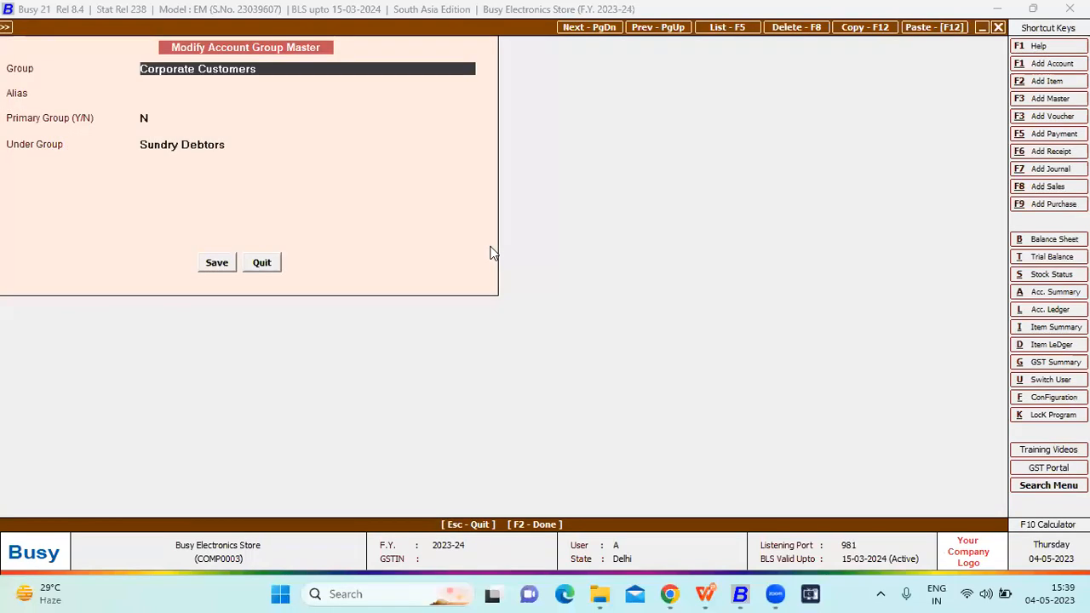
- Close the account group master, the account master and the list of accounts
key(Escape)
key(Escape)
key(Return)
key(Escape)
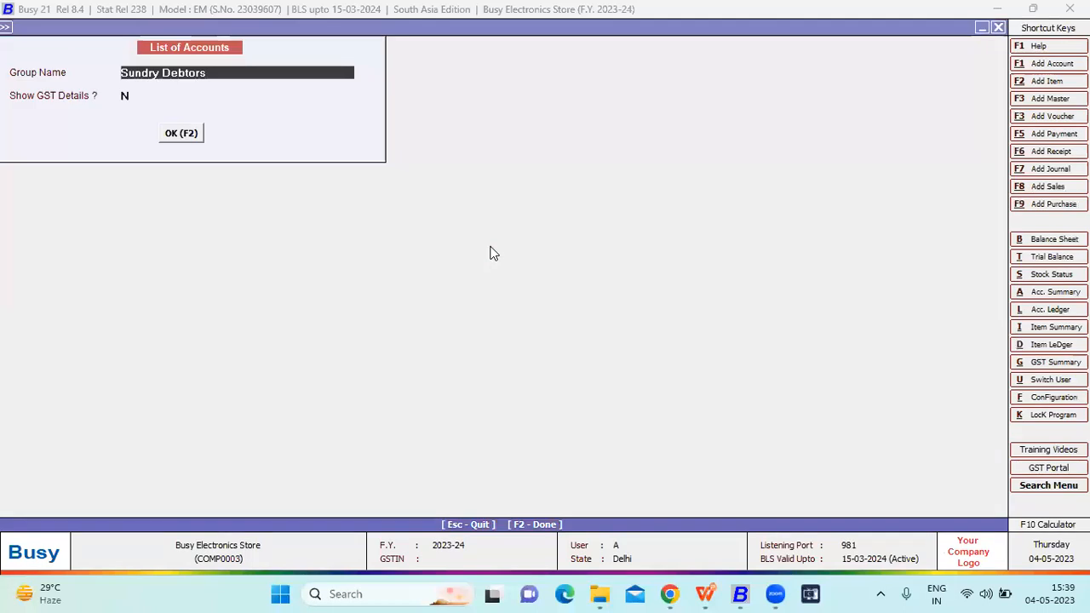
key(F2)
key(Escape)
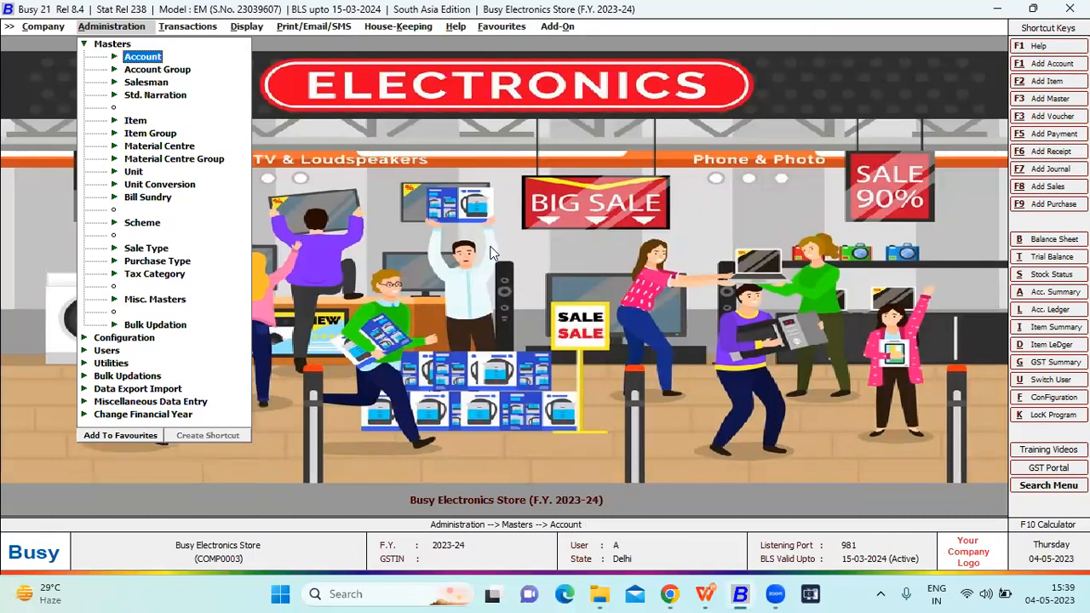
- Open the list report of item masters and display all the store's items
key(Down)
key(Down)
key(Down)
key(Return)
key(Down)
key(Down)
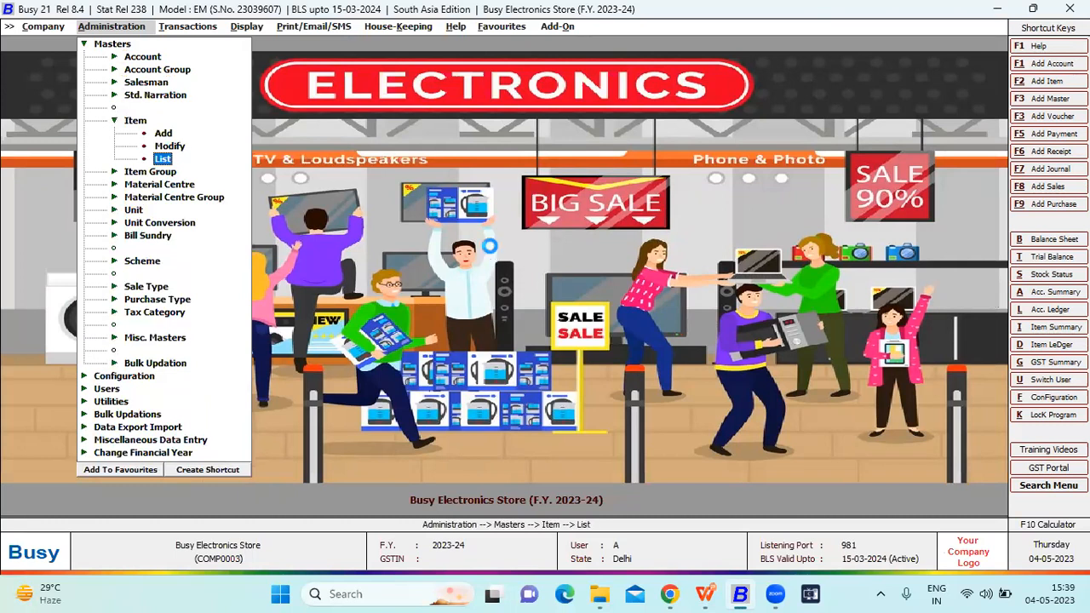
key(Return)
key(Return)
key(Return)
key(Return)
- Open the Godrej Double Door Refrigerator item master and inspect its Refrigerator item group master, including the tax details
key(Return)
key(Return)
key(Return)
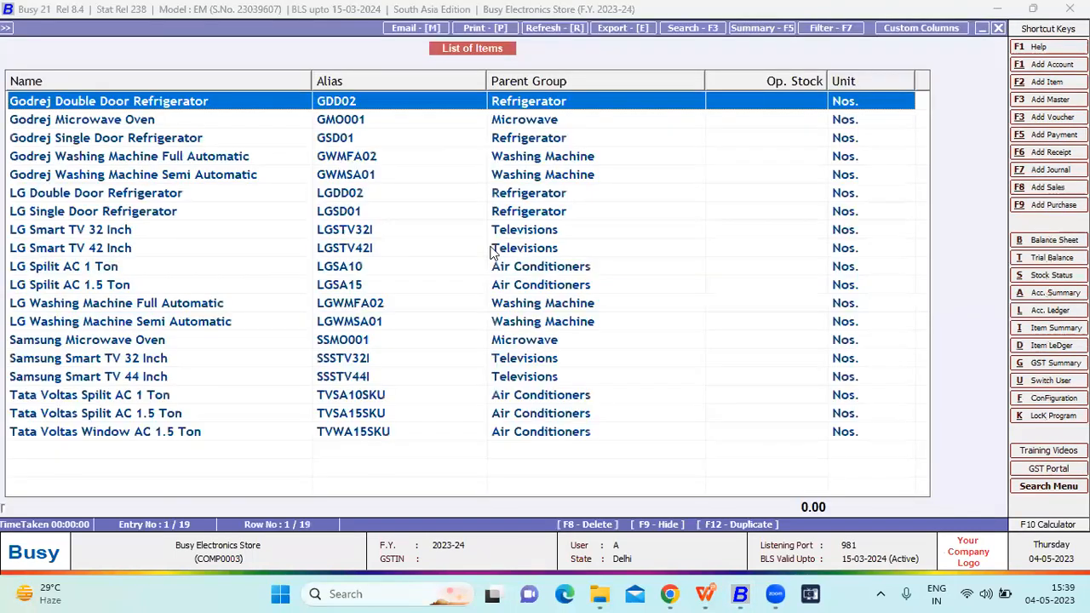
key(Return)
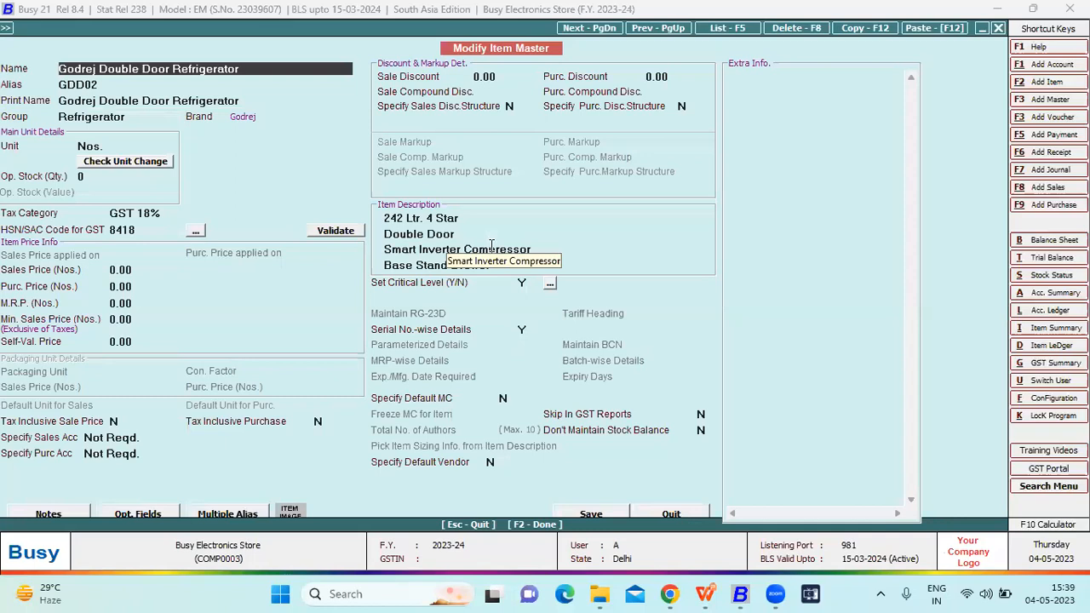
key(Return)
key(Return)
key(Return)
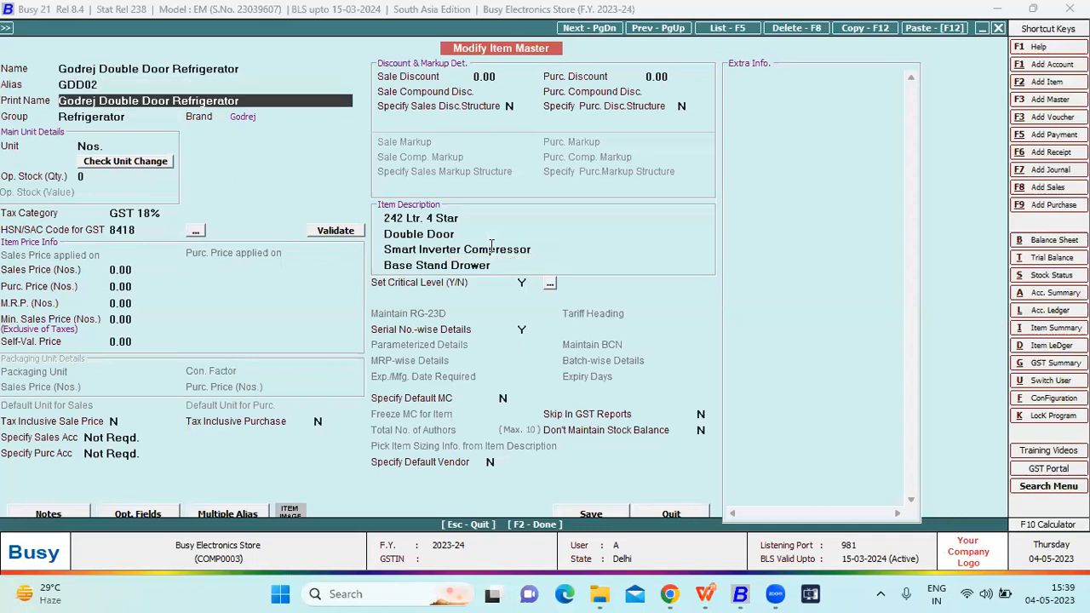
key(alt+m)
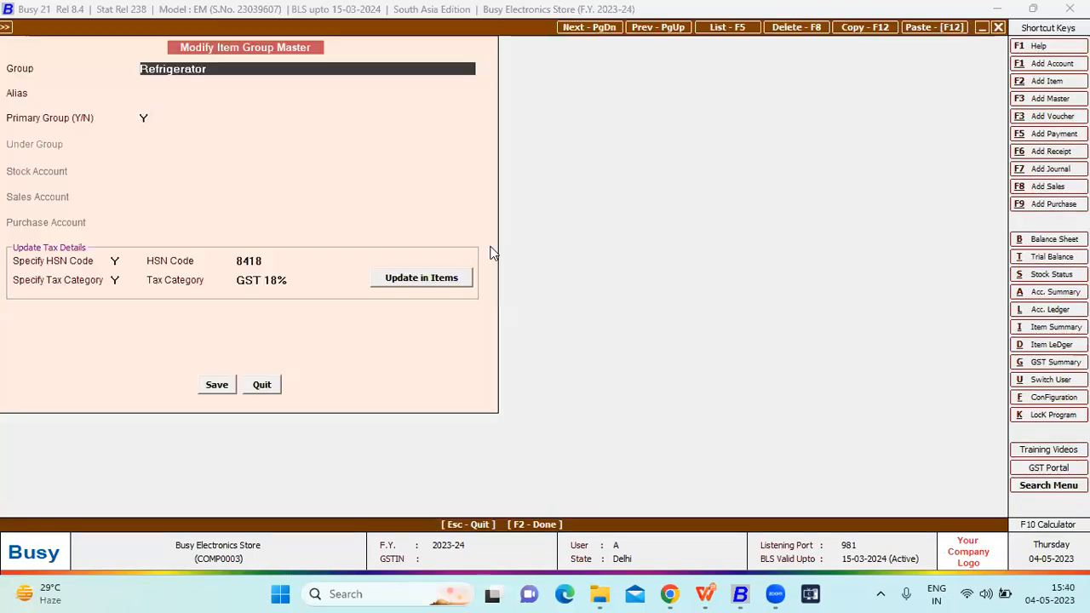
key(Return)
key(Escape)
- Check the item's Godrej brand tag, tax category, HSN code and serial number-wise setting
key(Return)
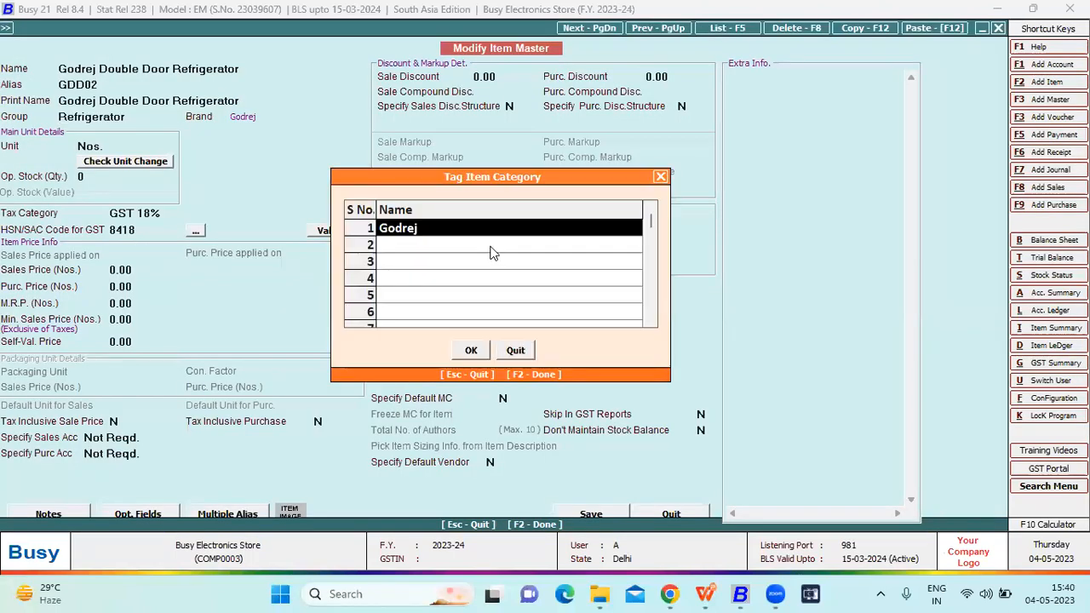
key(F2)
key(Return)
key(Return)
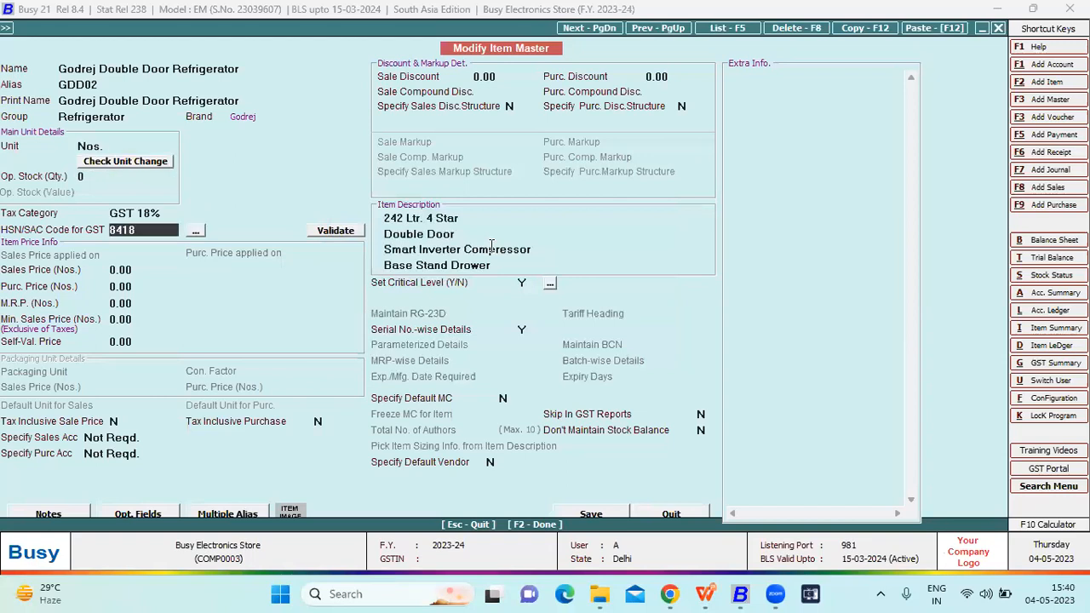
click(525, 329)
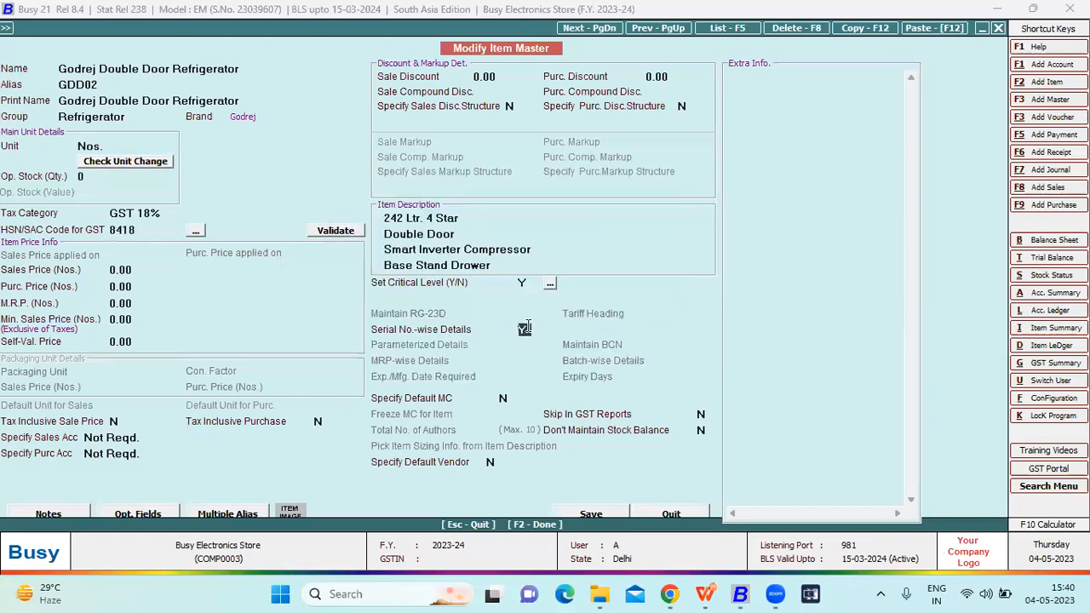
- Review the four item description lines of the Godrej Double Door Refrigerator and close its master
click(487, 219)
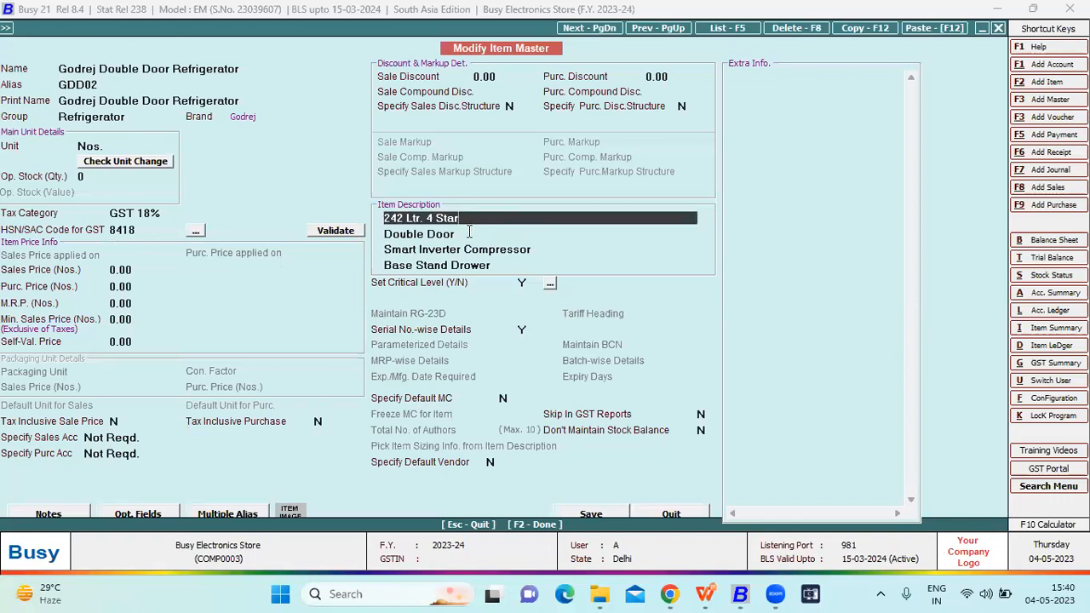
click(454, 236)
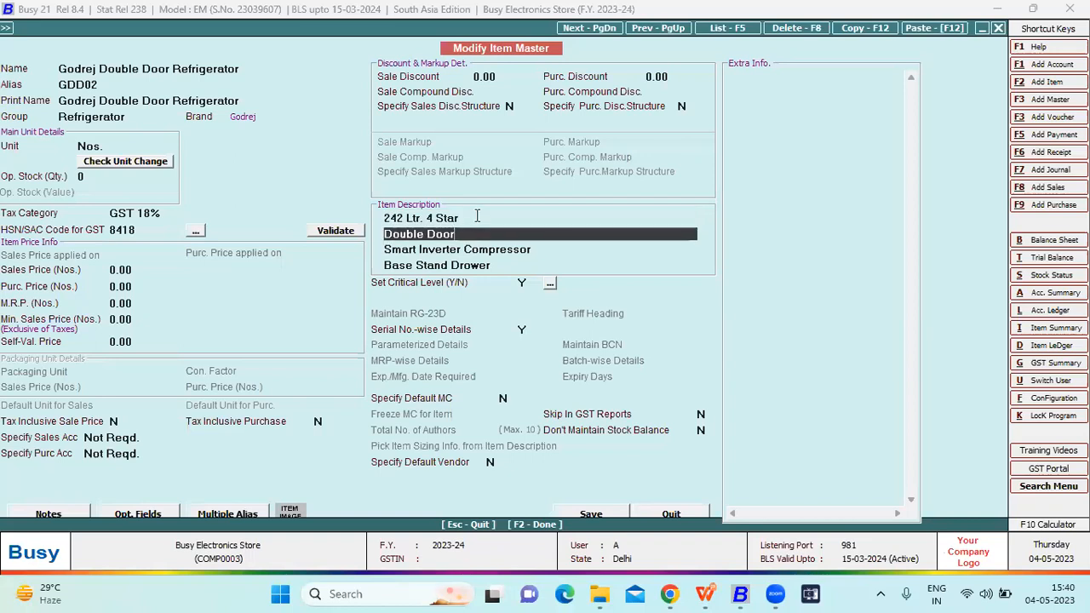
click(477, 217)
click(481, 235)
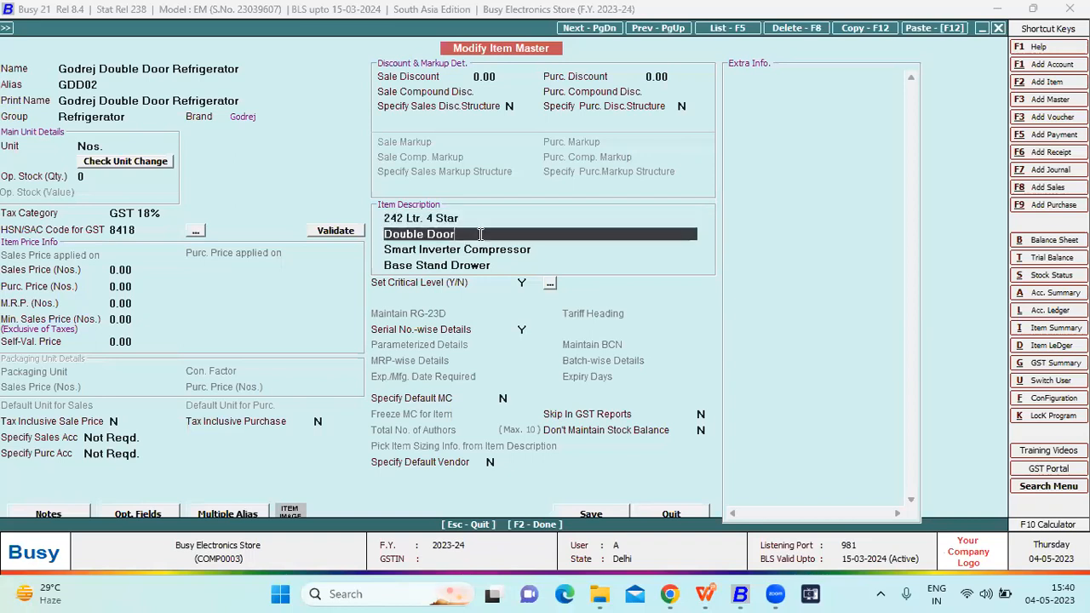
click(547, 249)
click(509, 264)
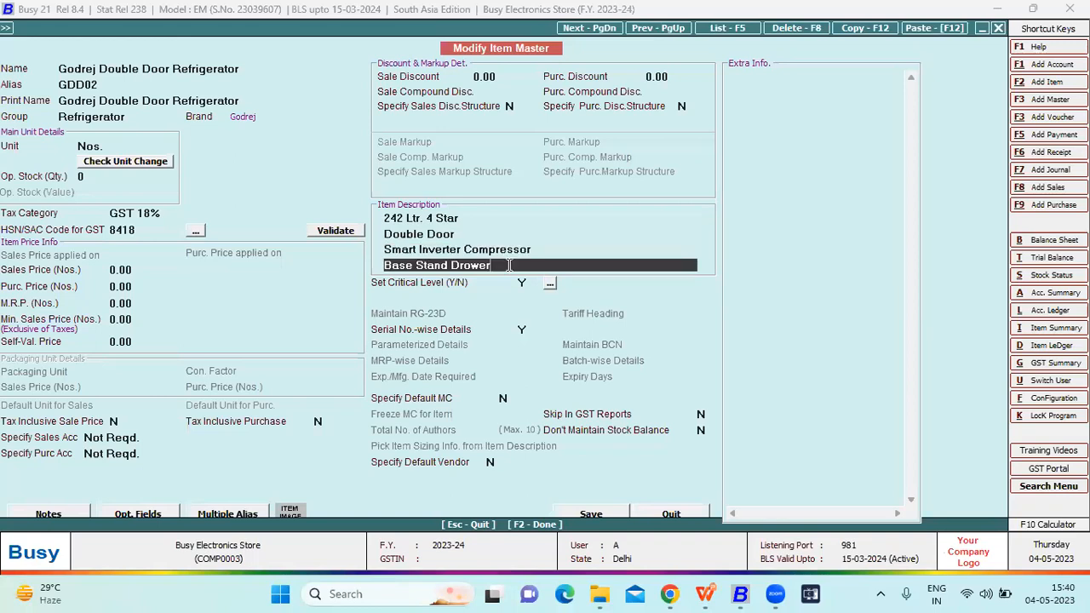
key(Escape)
key(Return)
- Open the Godrej Single Door Refrigerator item master to view its details, and exit it and the item list
key(Down)
key(Down)
key(Return)
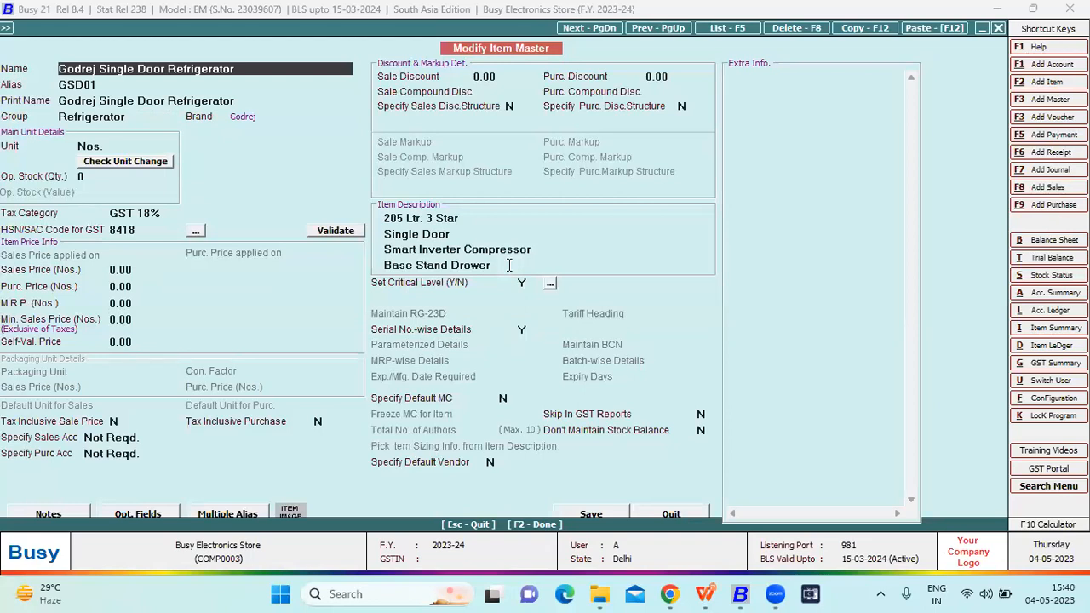
key(Escape)
key(Escape)
key(Escape)
key(Escape)
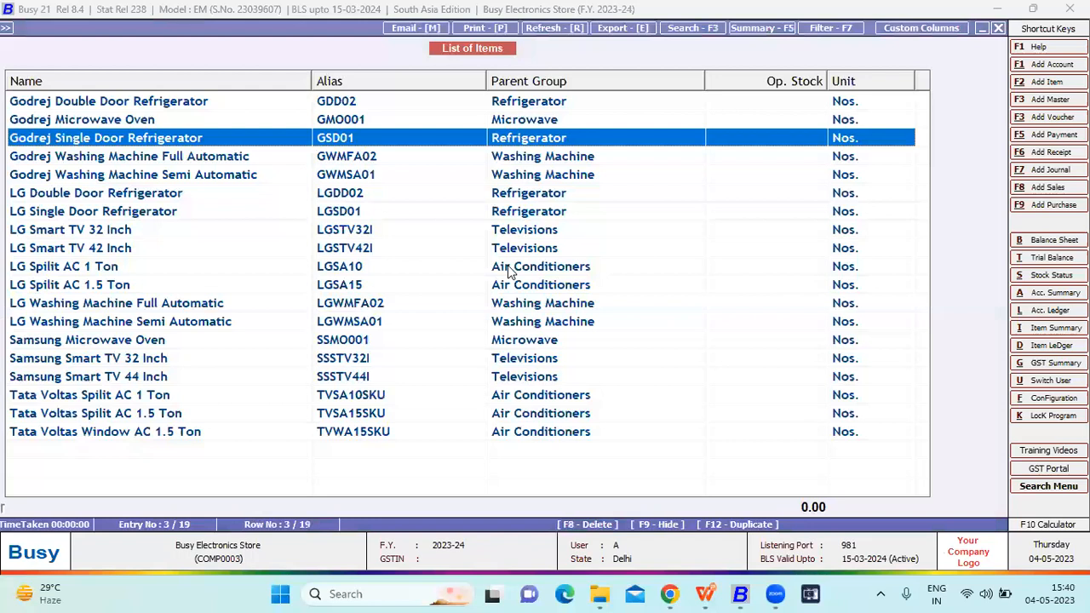
key(Escape)
key(Escape)
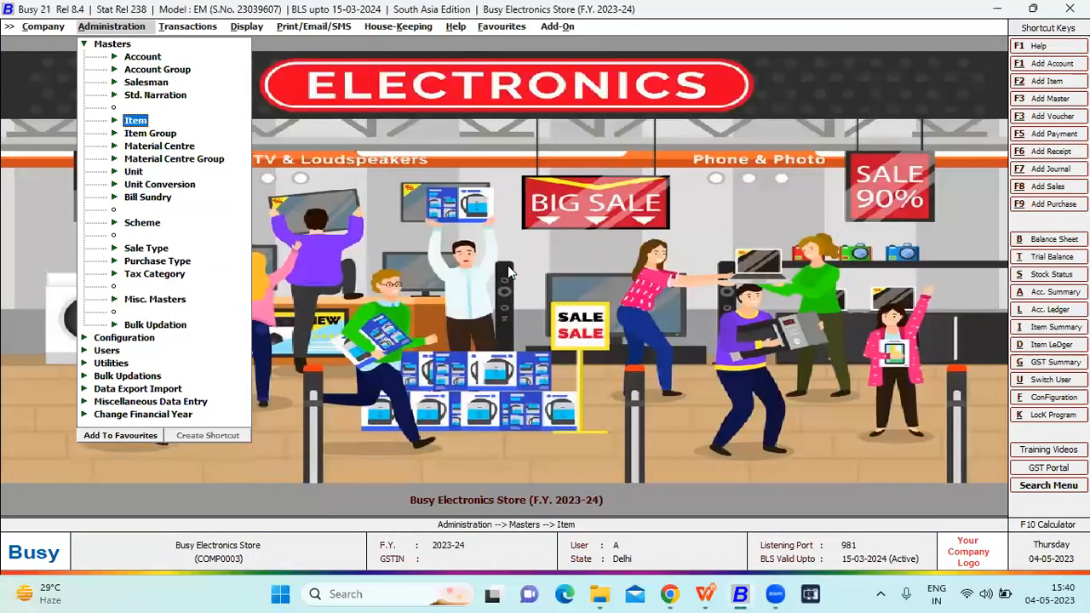
- Open the first salesman's master for modification from the salesman masters
key(Escape)
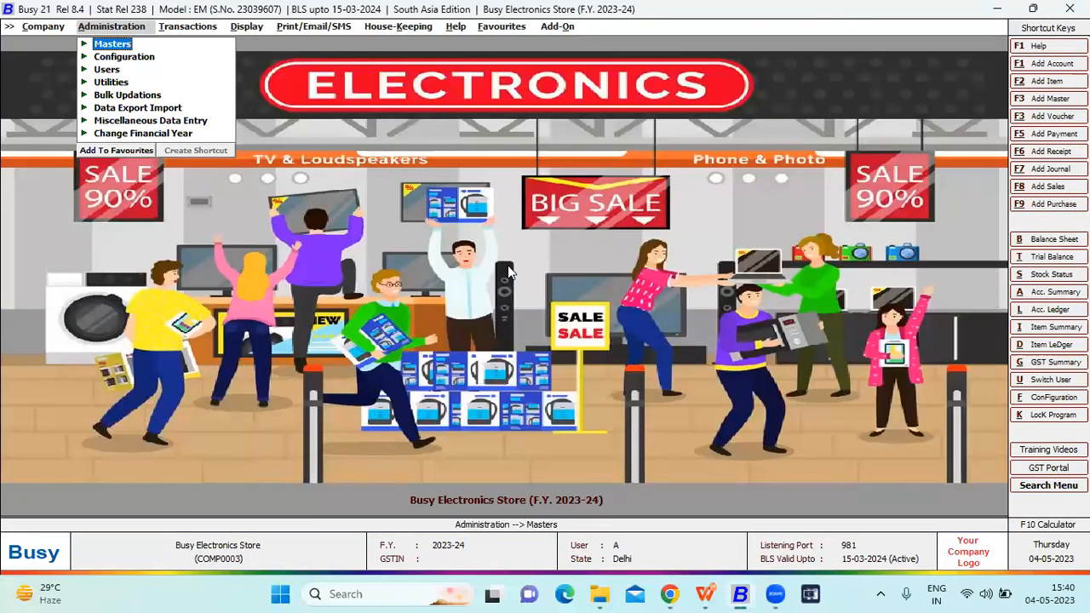
key(Return)
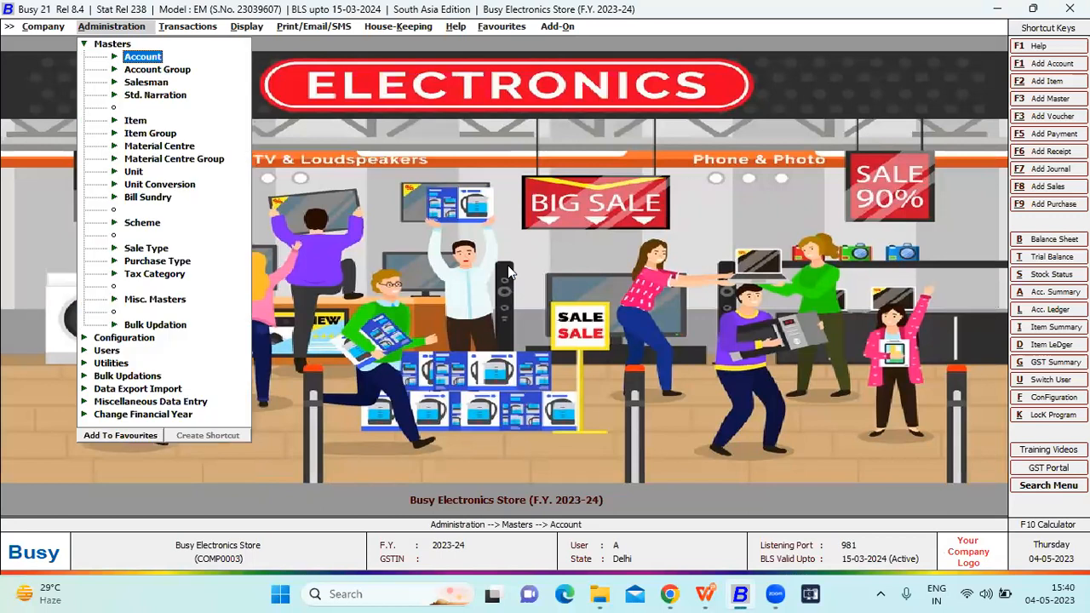
key(Down)
key(Down)
key(Return)
key(Down)
key(Return)
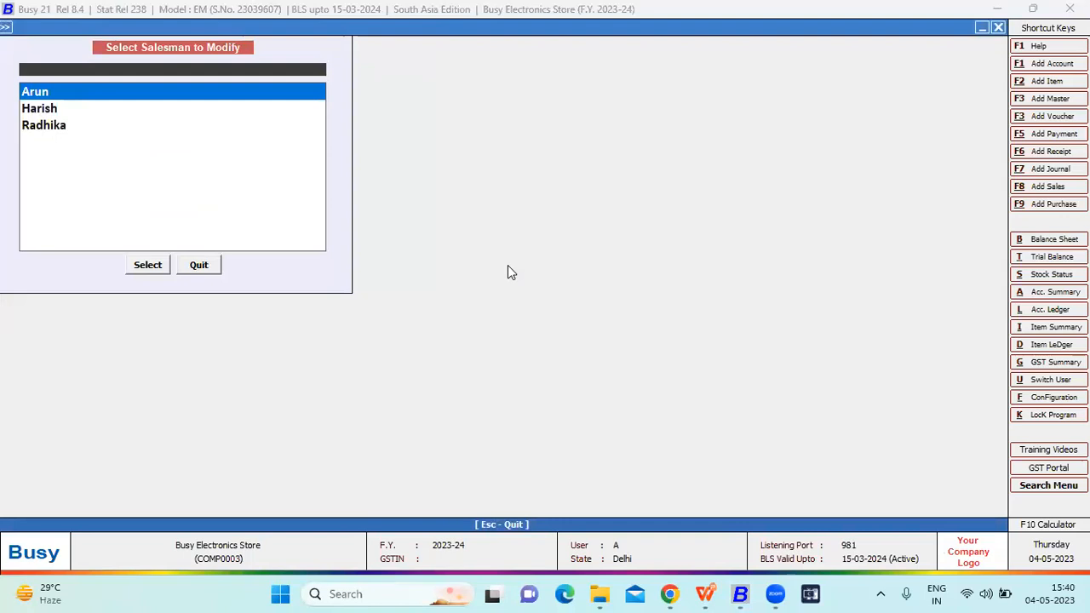
key(Return)
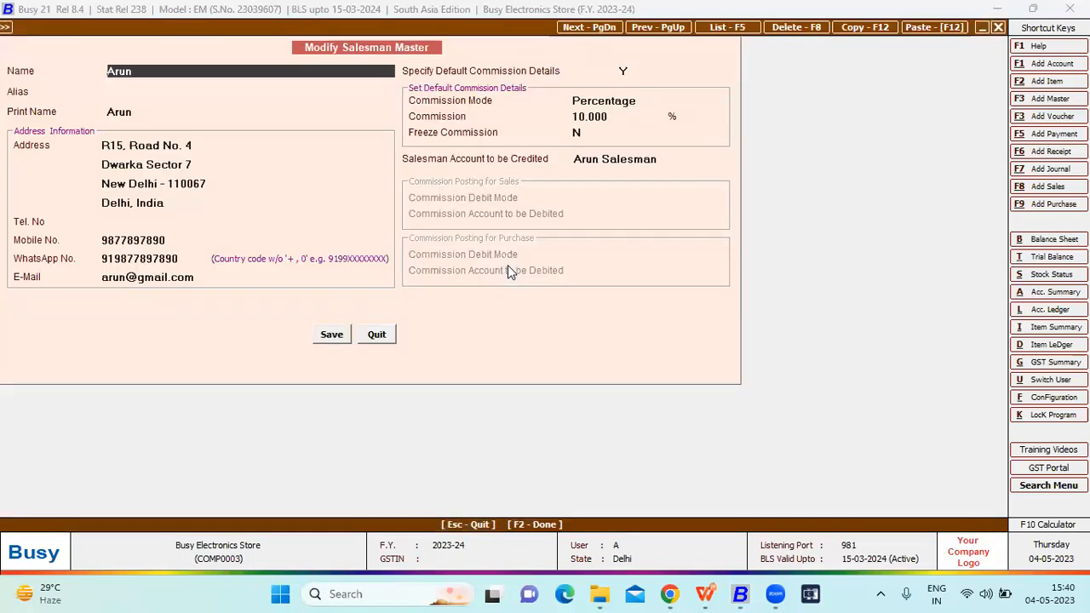
- Review the salesman's name, address, phone and e-mail fields one after another
key(Return)
key(Return)
key(Return)
key(Return)
key(Return)
key(Return)
key(Return)
key(Return)
key(Return)
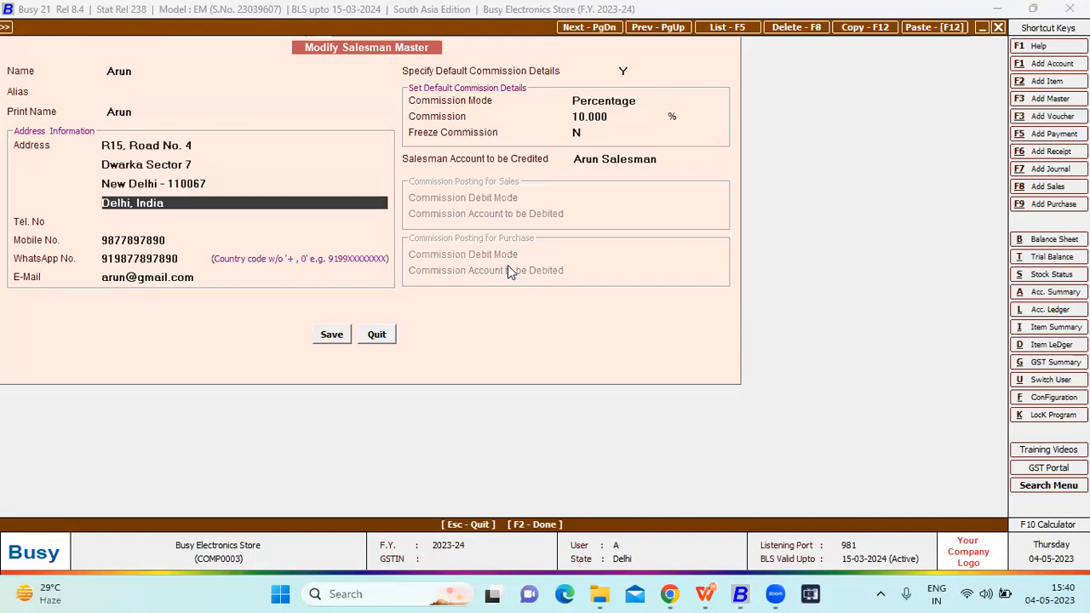
- Review the salesman's default commission settings, from the commission mode through to the account to be credited
key(Return)
key(Return)
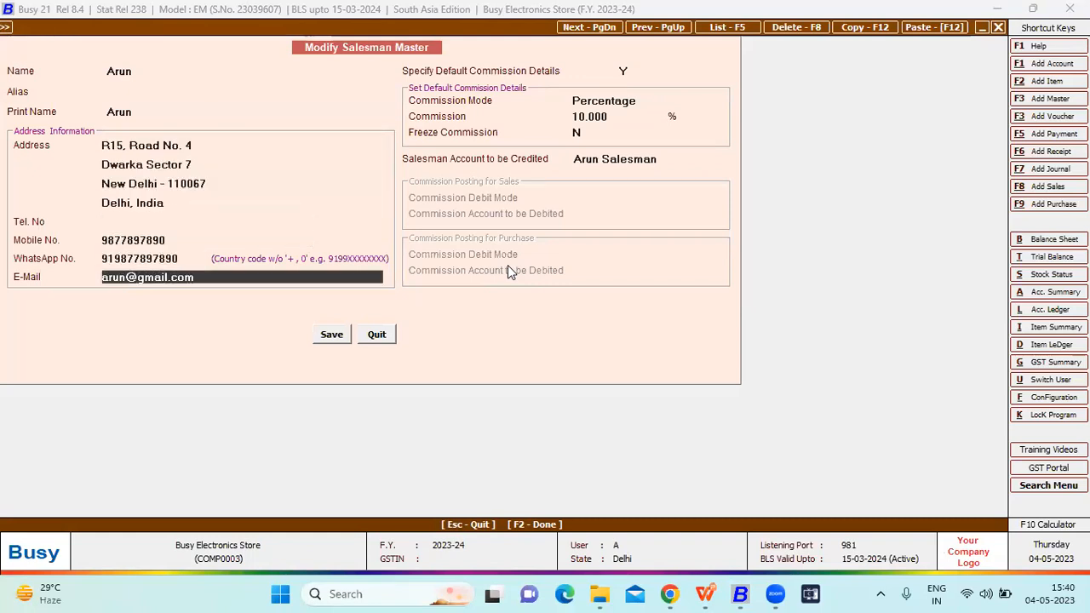
key(Return)
key(Return)
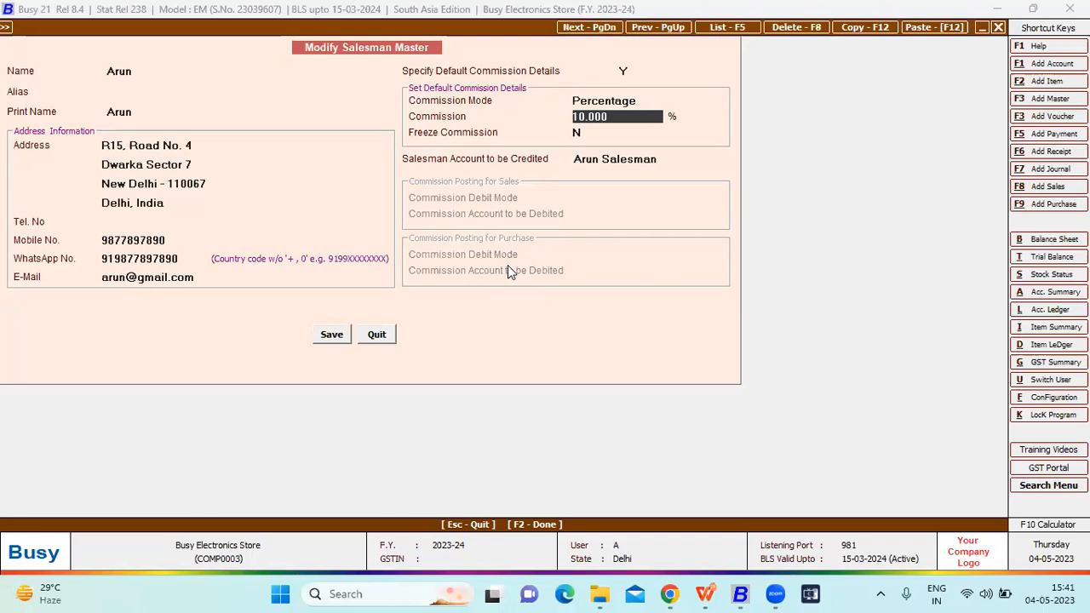
key(Return)
key(Return)
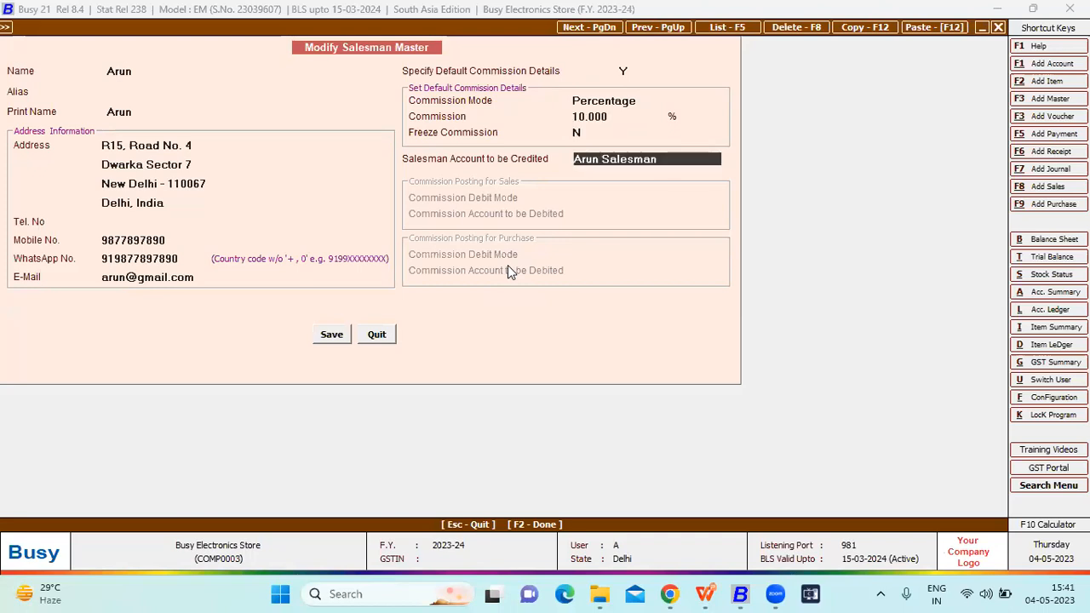
- Open the account master linked as the salesman's credited account, check its name and group fields, and quit it
key(alt+m)
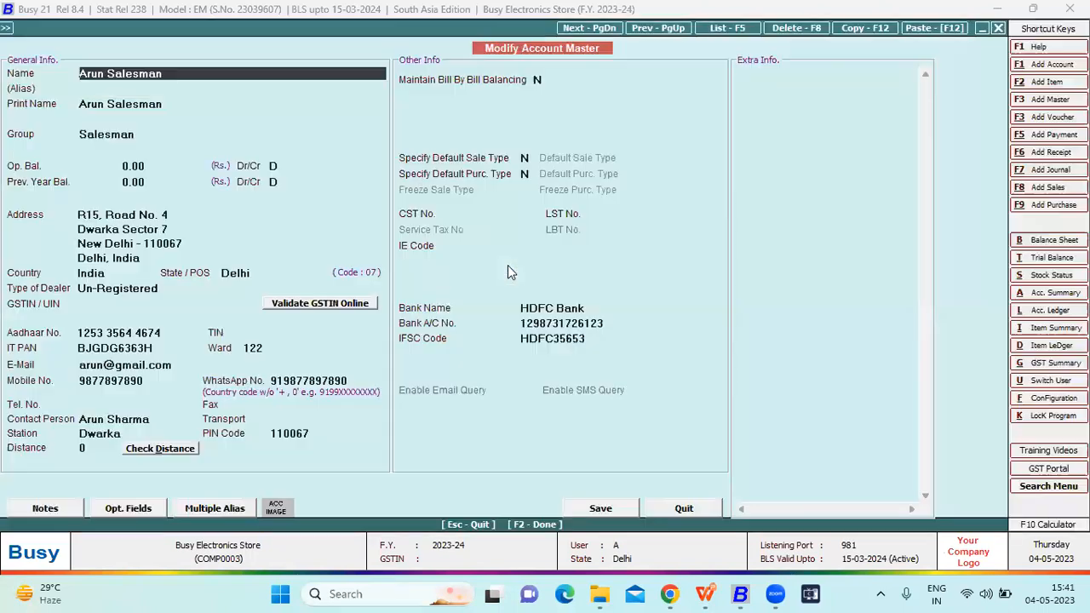
key(Return)
key(Return)
key(Return)
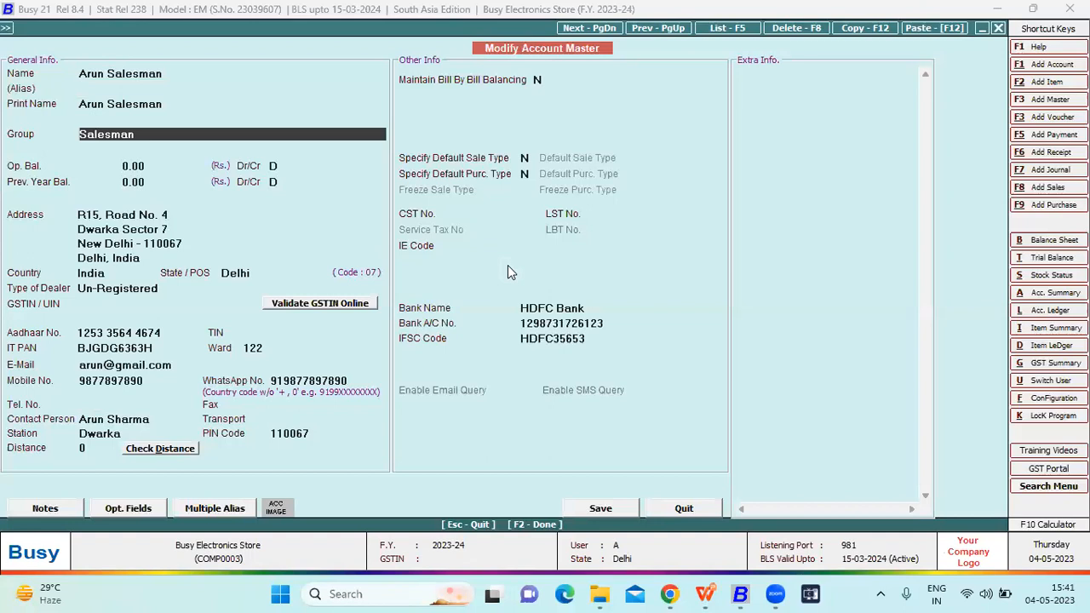
key(Escape)
key(Return)
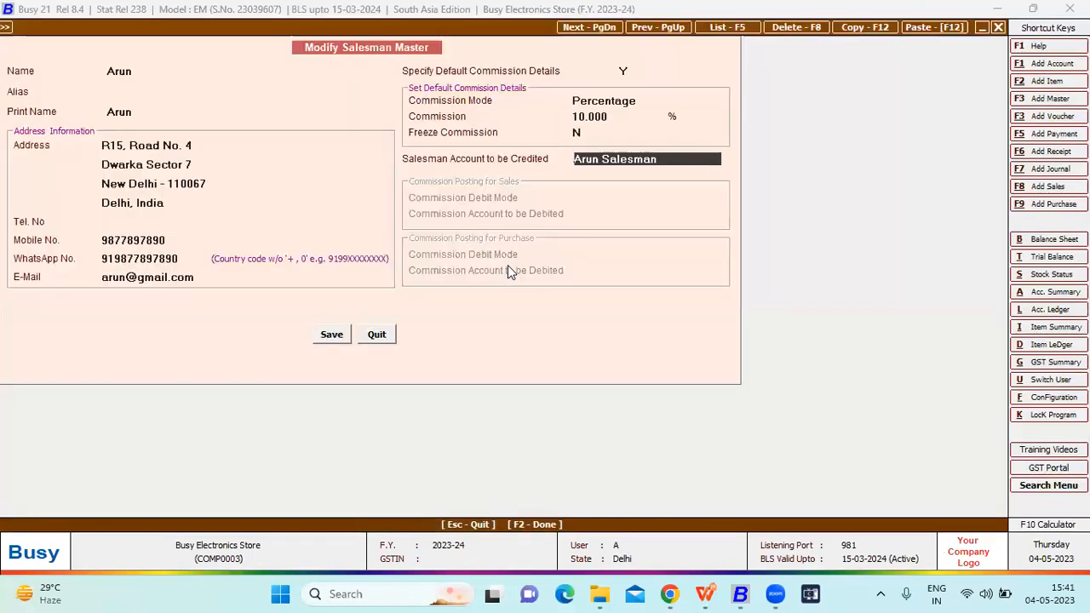
- Close this salesman's master, look into the next salesman's master, and exit the salesman list
key(Escape)
key(Return)
key(Down)
key(Return)
key(Escape)
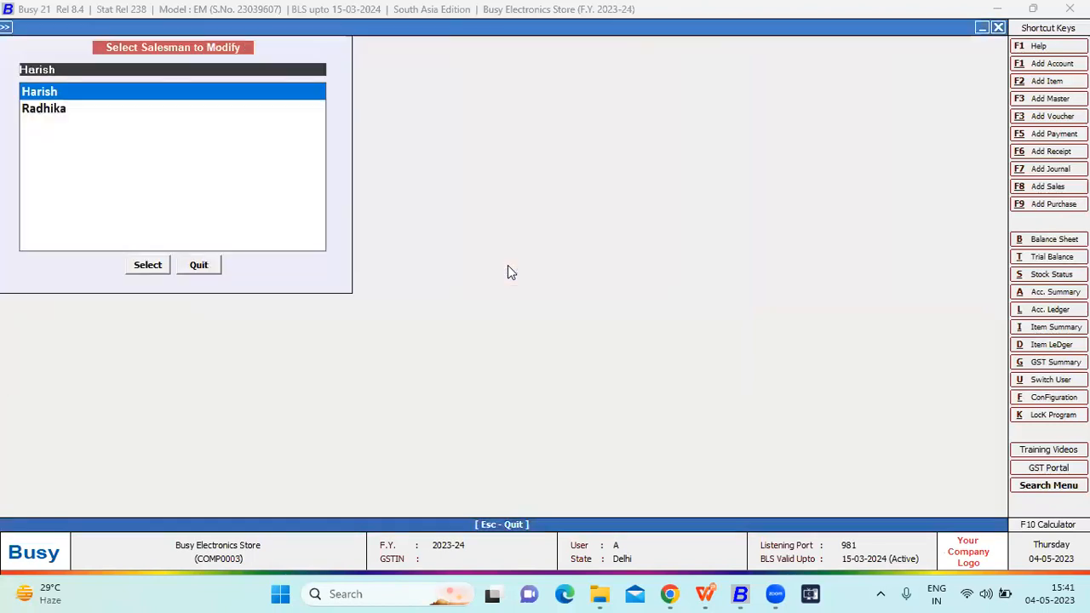
key(Return)
key(Escape)
key(Escape)
key(Escape)
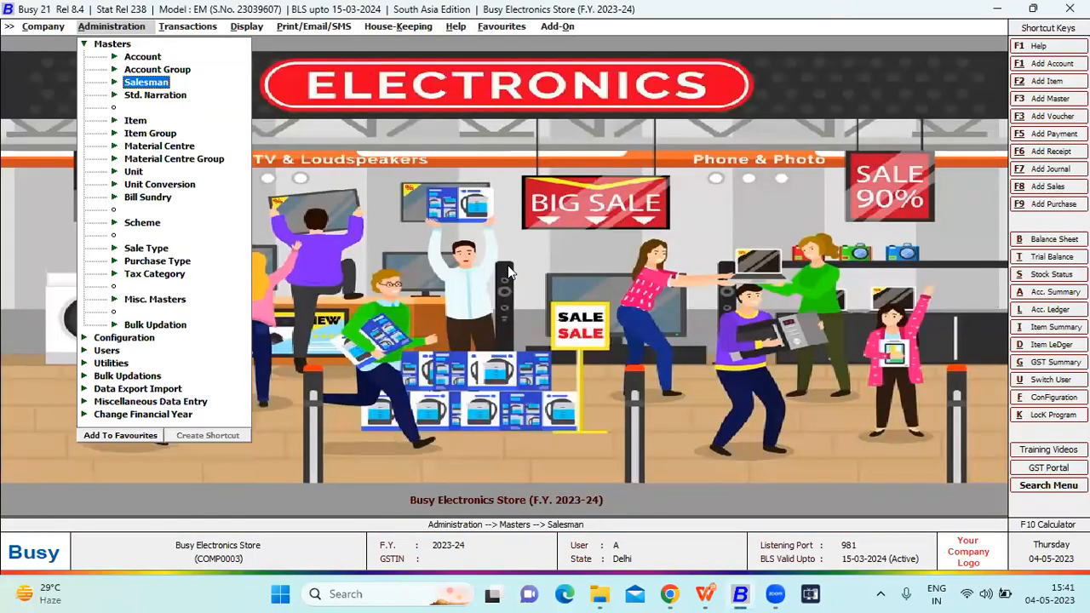
key(Escape)
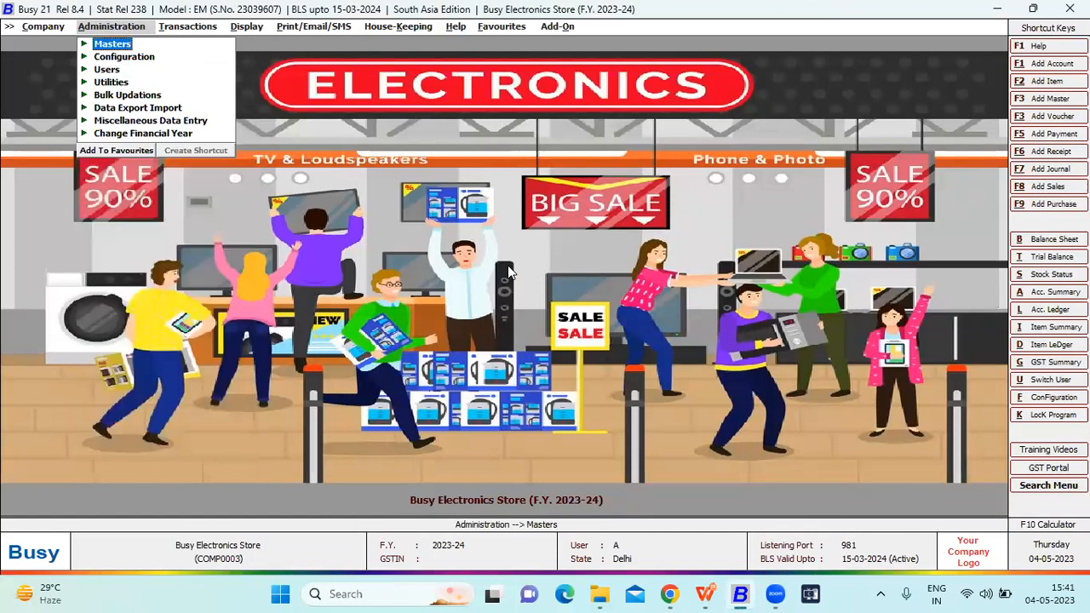
- Open the sales Party-Item Price Structure configuration and load the Corporate Customers party group in Party Group-Item Group-wise mode
key(Down)
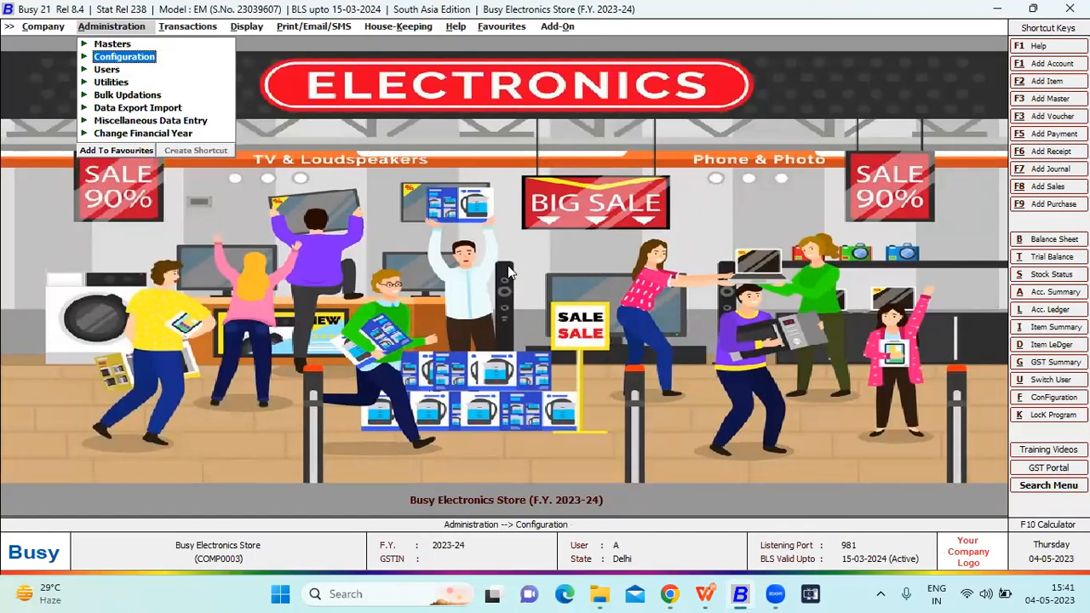
key(Return)
key(Down)
key(Down)
key(Down)
key(Down)
key(Down)
key(Down)
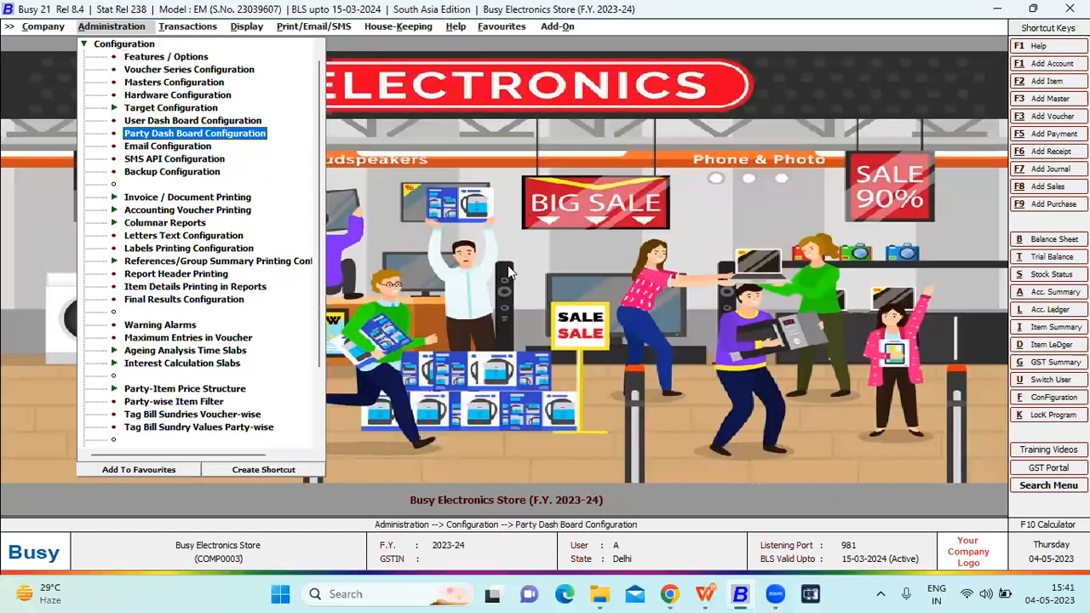
key(p)
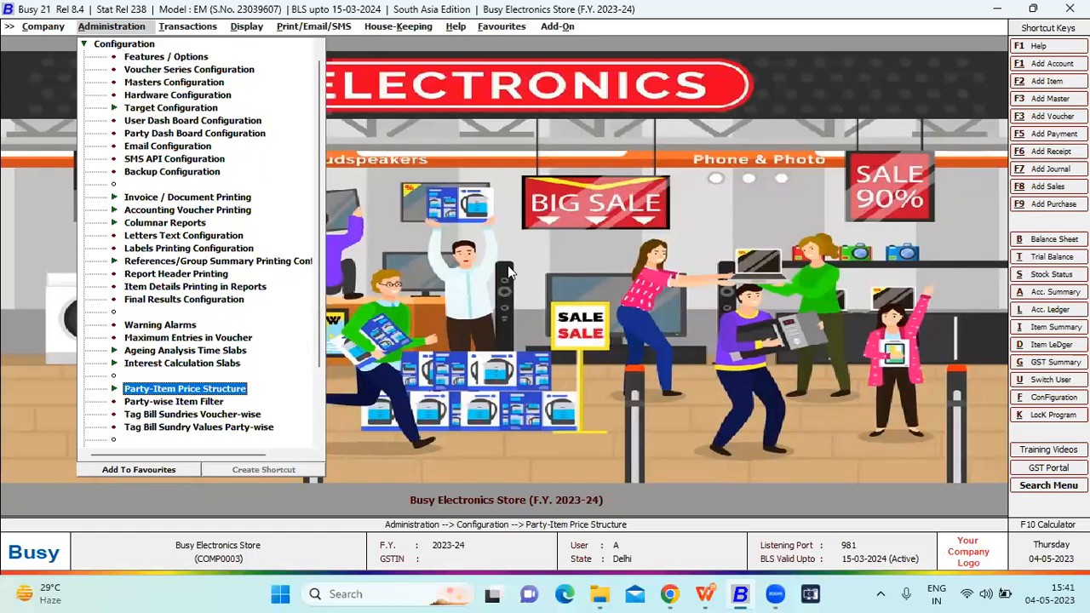
key(Return)
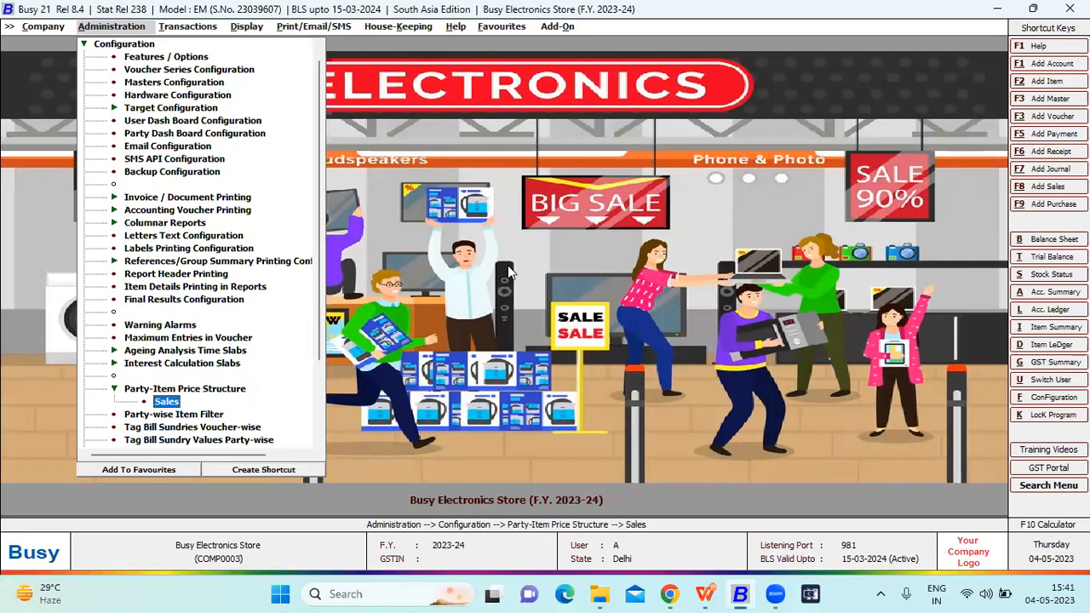
key(Return)
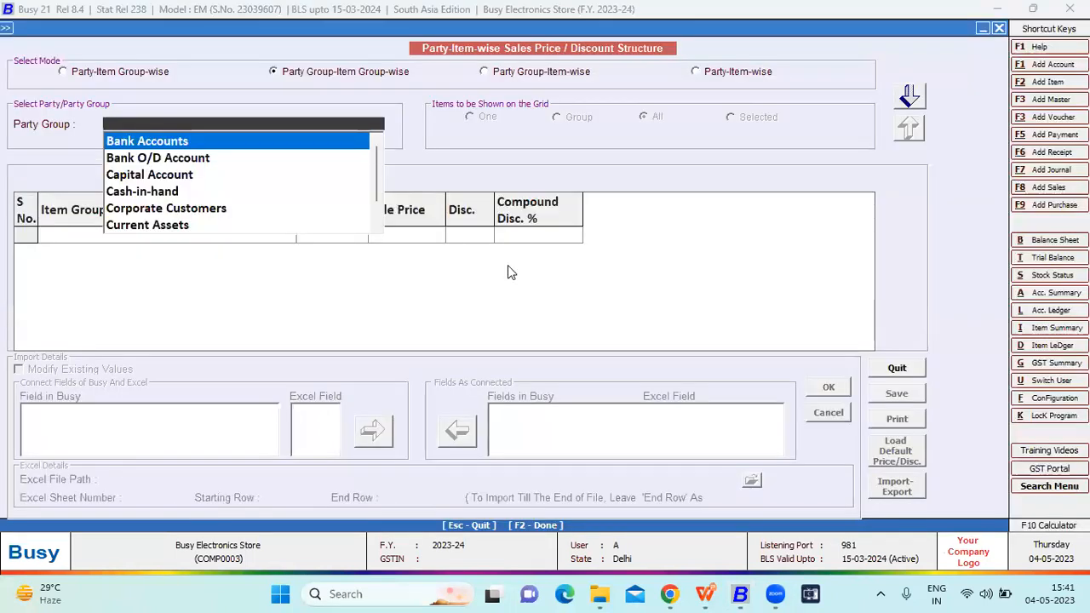
text(co)
key(Return)
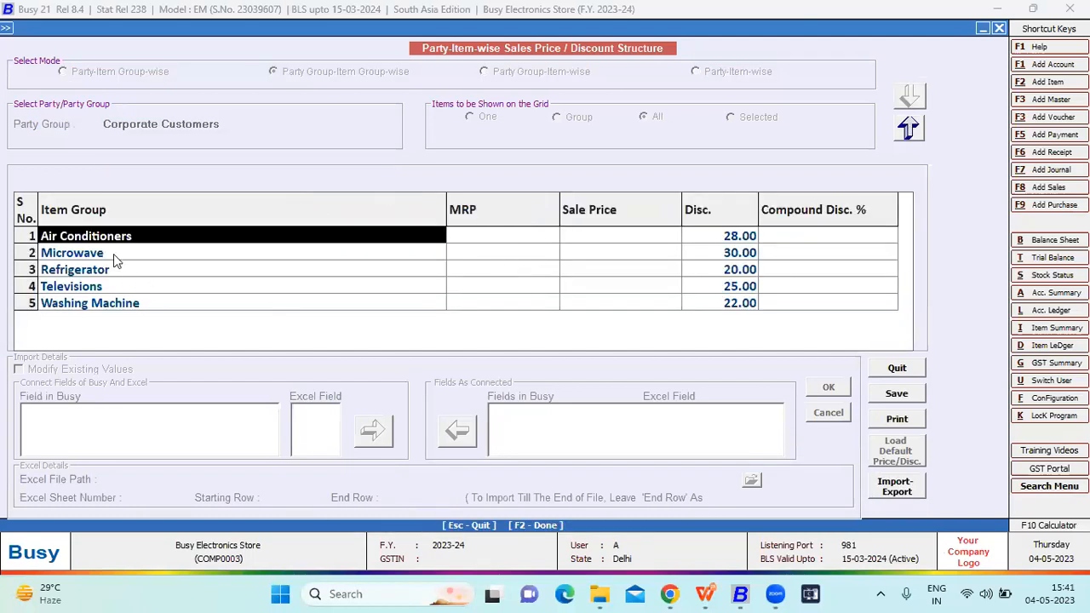
- Review the discount, sale price and MRP columns for the Corporate Customers item groups
click(713, 238)
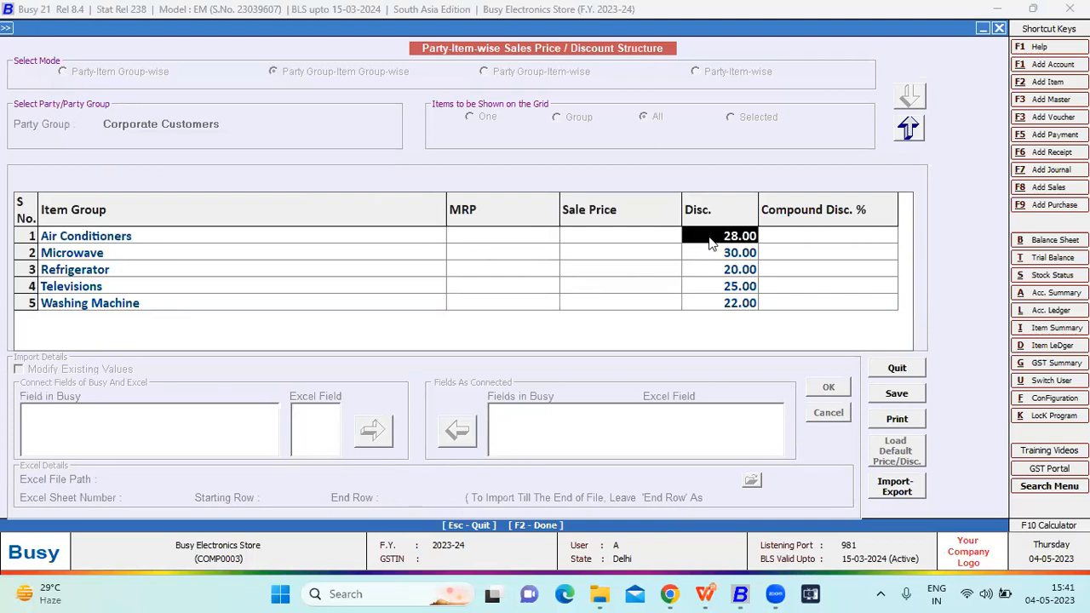
click(210, 258)
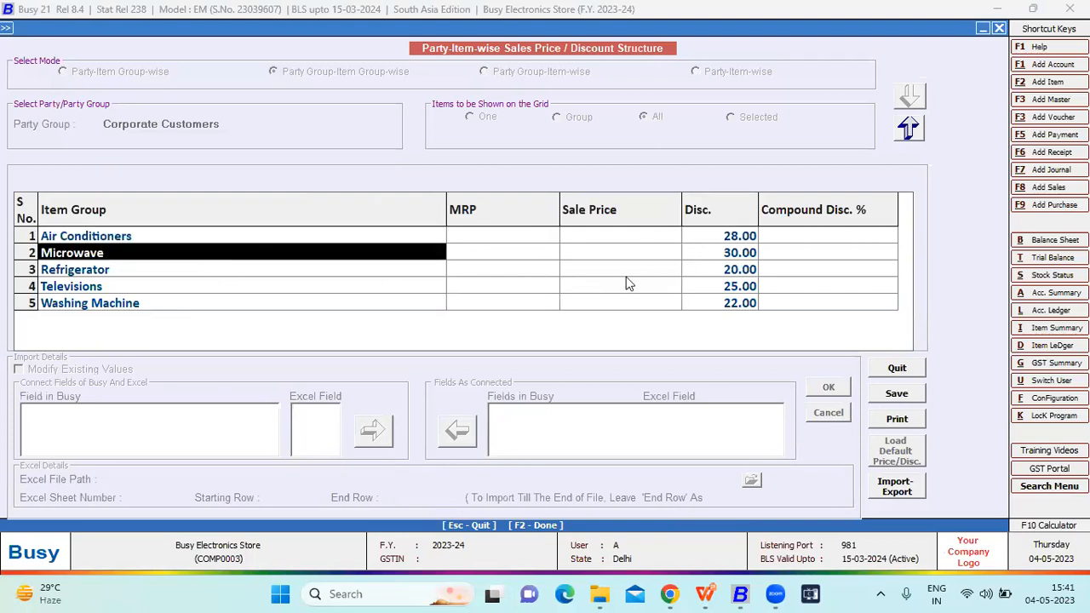
click(700, 254)
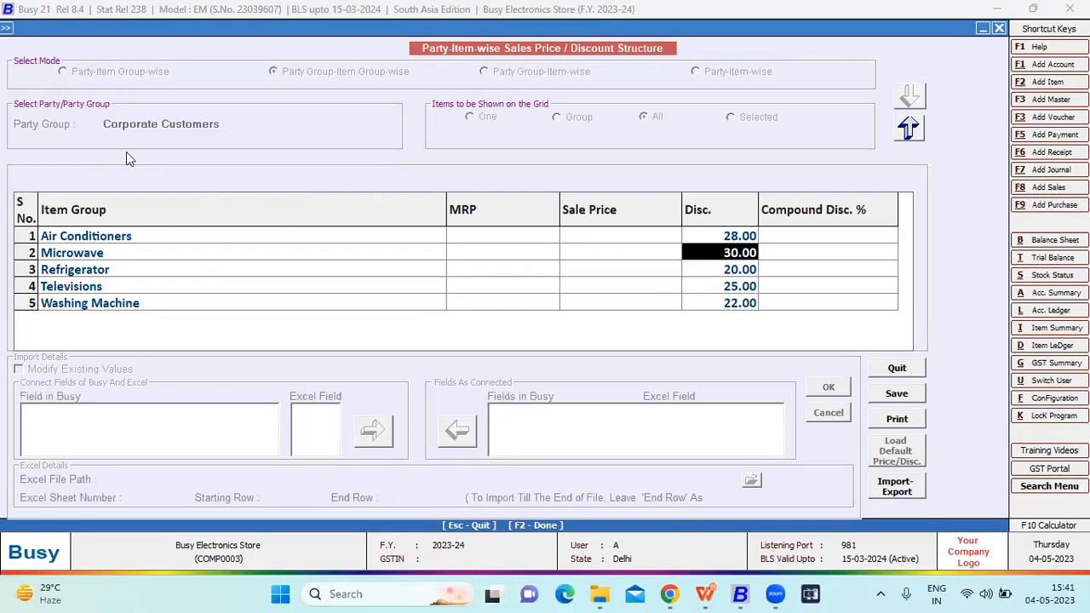
drag(697, 239, 708, 307)
drag(643, 239, 630, 286)
click(505, 235)
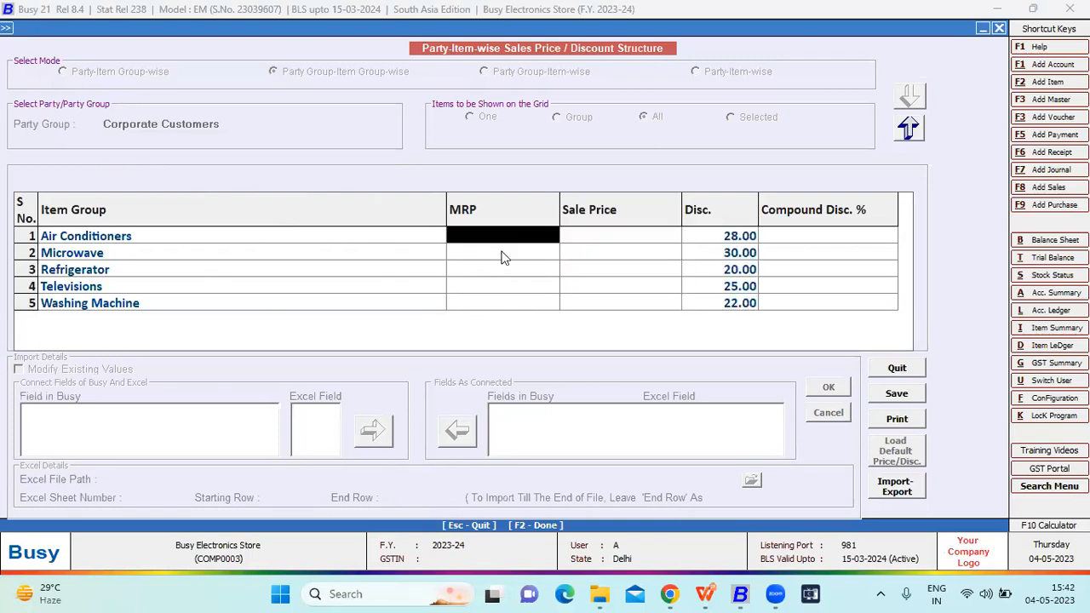
drag(503, 257, 515, 305)
drag(733, 244, 718, 305)
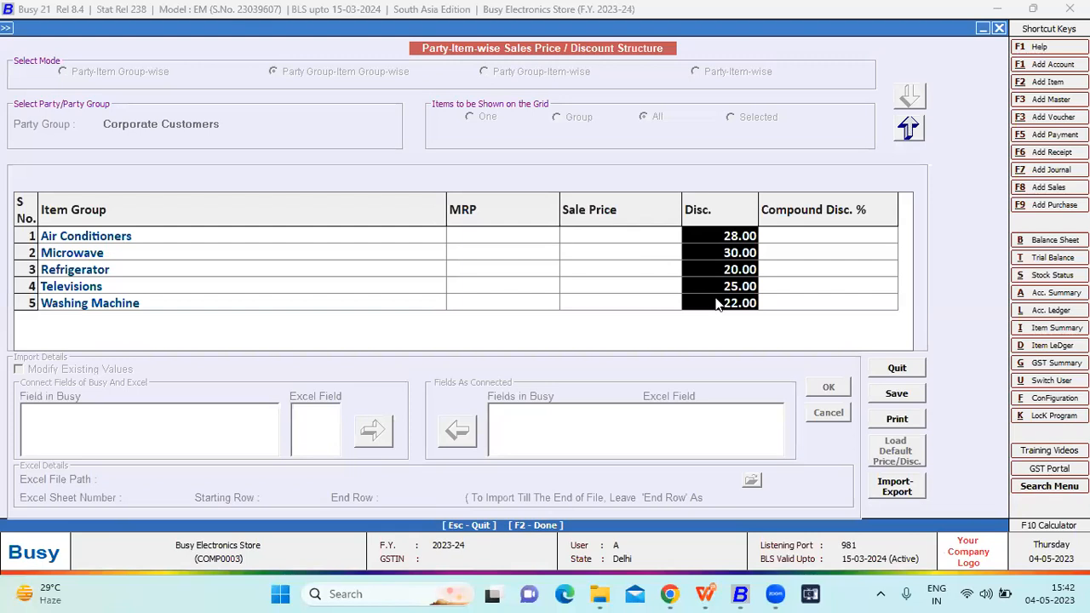
- Return to the party group selection, quit the sales price and discount structure, and leave the configuration options
click(903, 133)
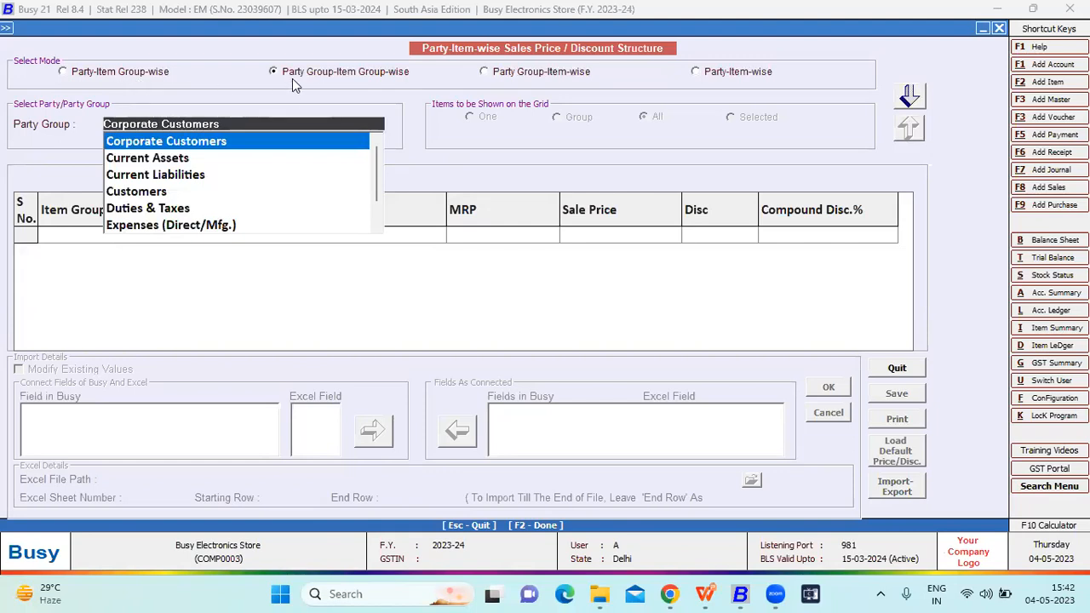
click(887, 367)
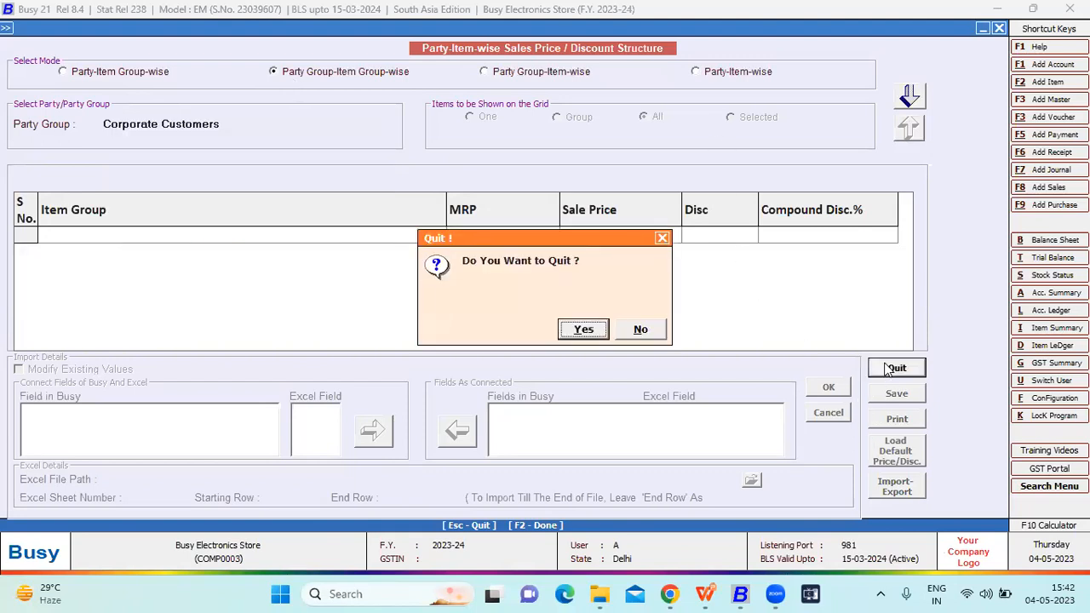
key(Return)
key(Escape)
key(Escape)
- Open the New Year Offer scheme master for modification
key(Up)
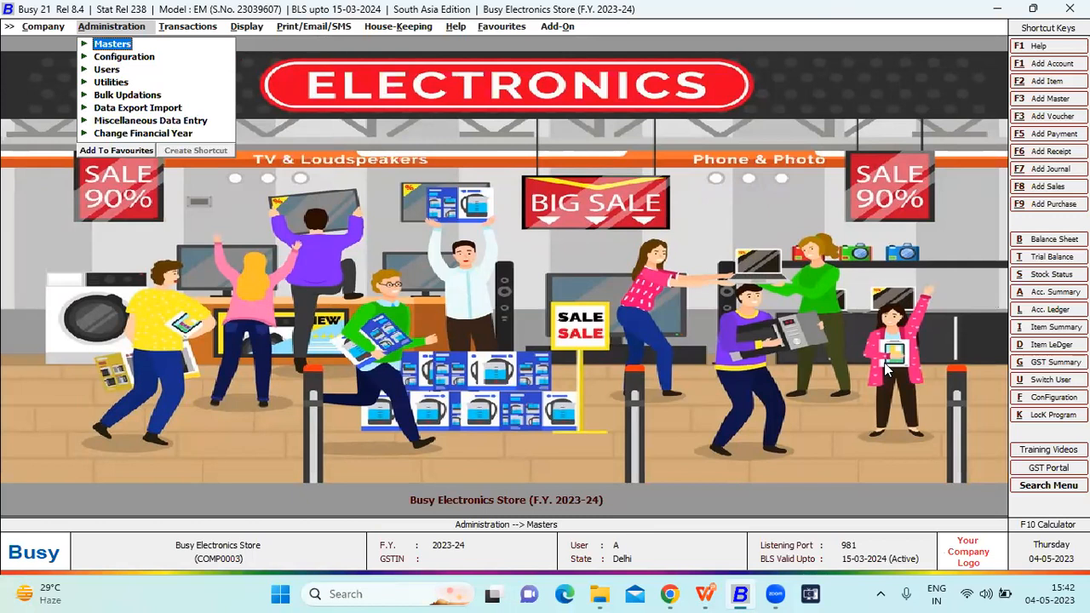
key(Return)
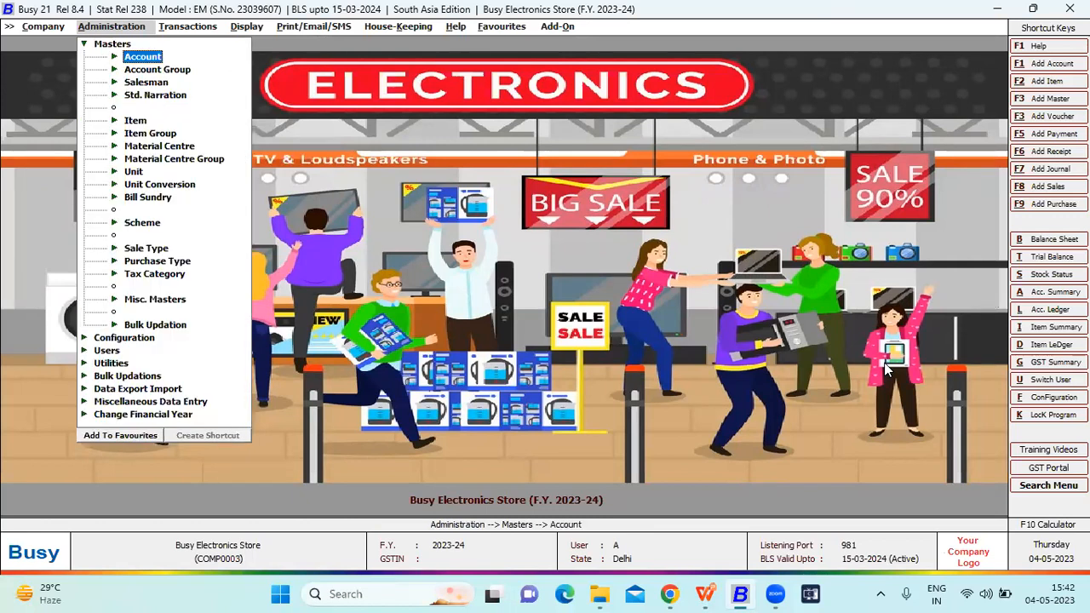
key(Down)
key(Down)
key(Down)
key(Down)
key(Down)
key(Down)
key(Down)
key(Down)
key(Down)
key(Down)
key(Down)
key(Down)
key(Down)
key(Return)
key(Down)
key(Return)
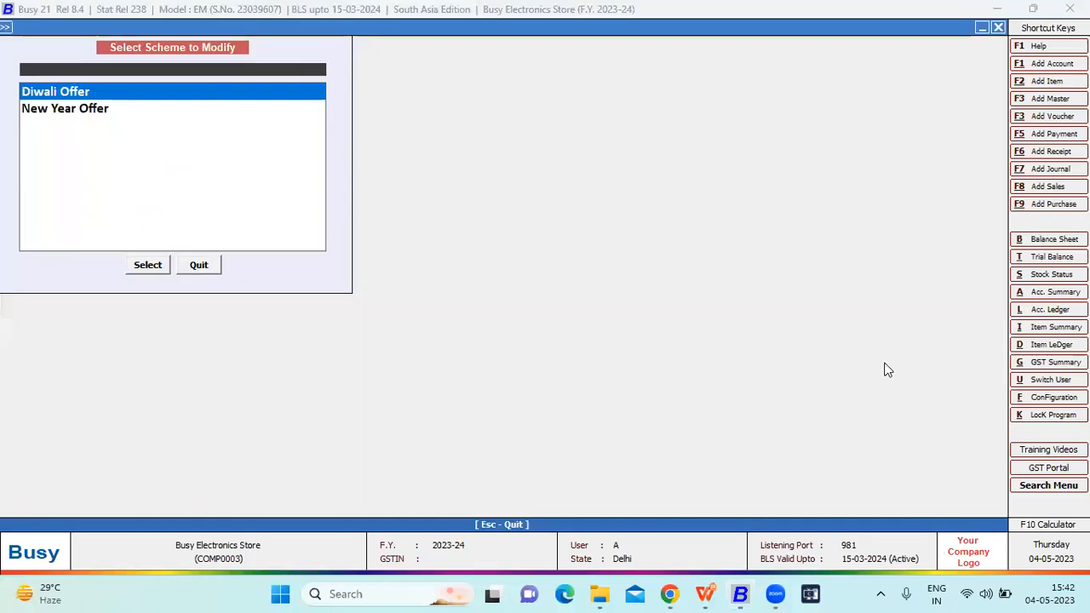
key(Down)
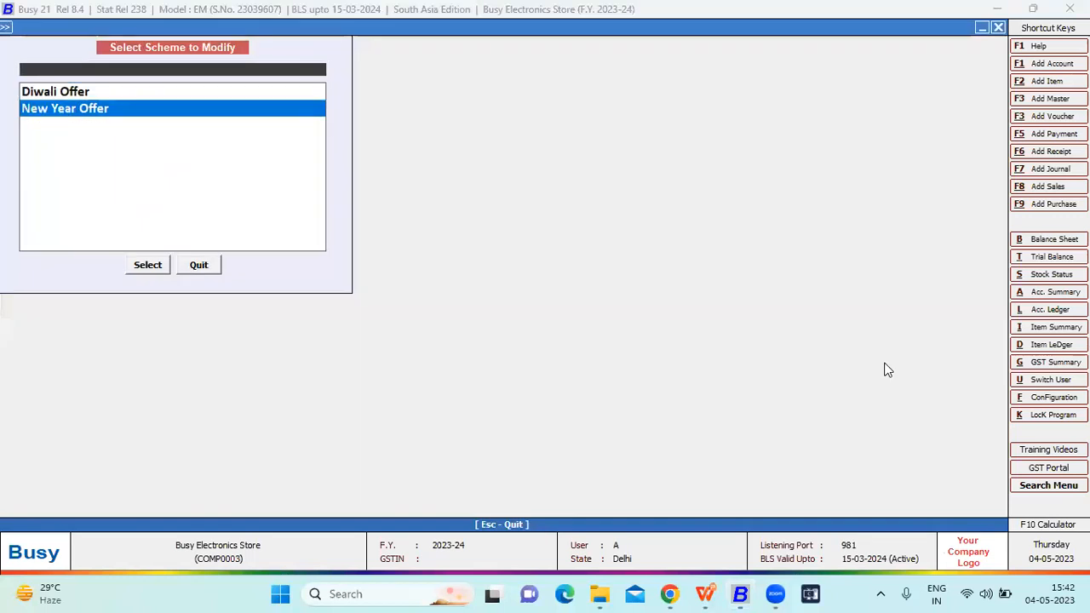
key(Return)
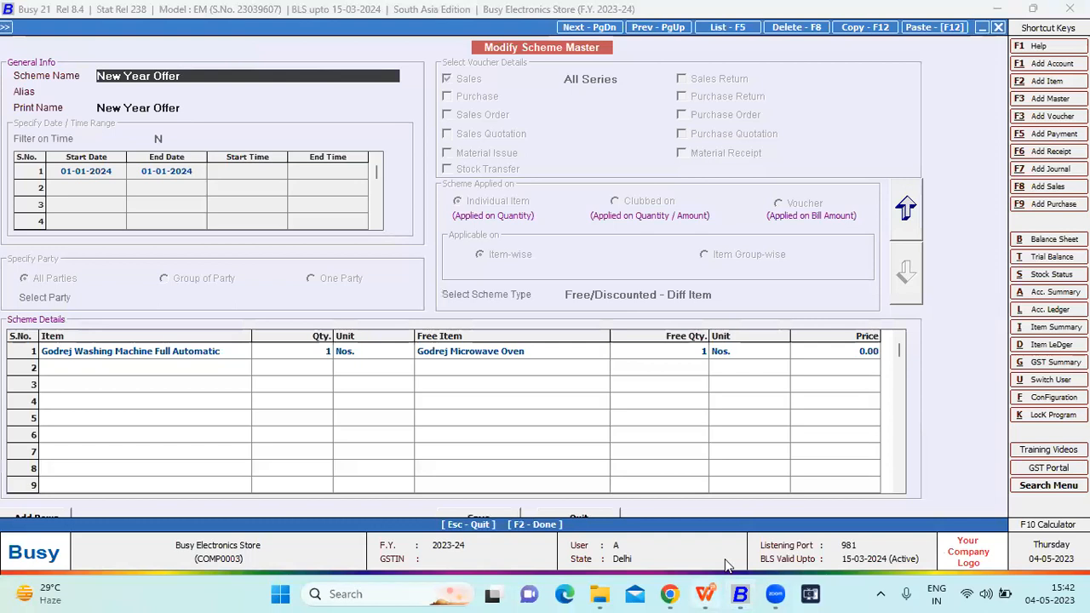
- Review the scheme and print names, switch editing to the scheme's general section, and check its start and end dates
drag(200, 77, 81, 77)
key(Return)
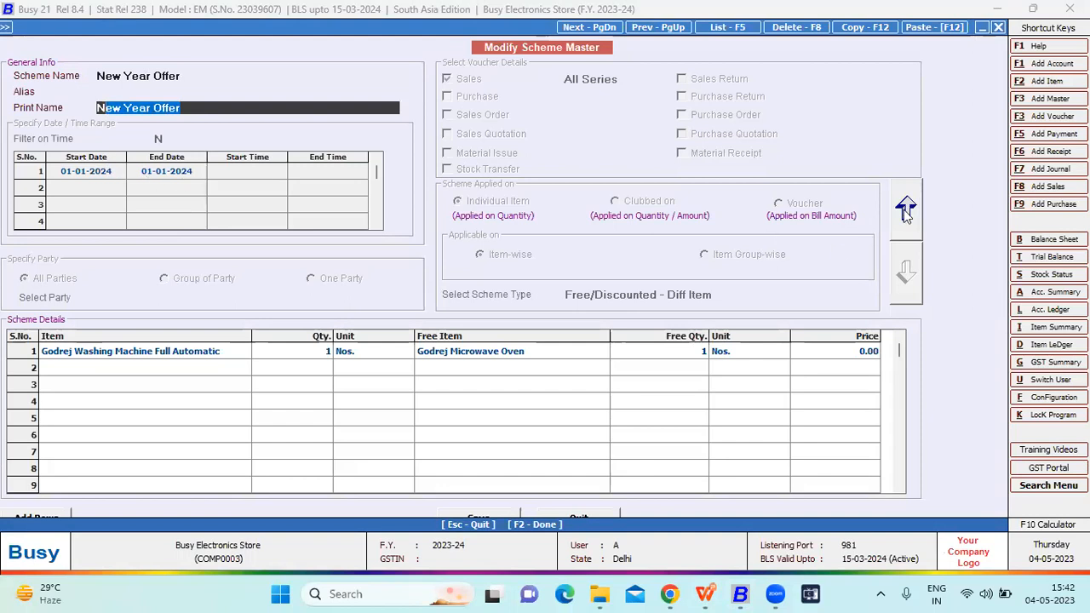
click(904, 209)
click(109, 174)
key(Return)
- Set Filter on Time to Y to look at the start time column, and set it back to N
click(163, 141)
text(y)
click(236, 174)
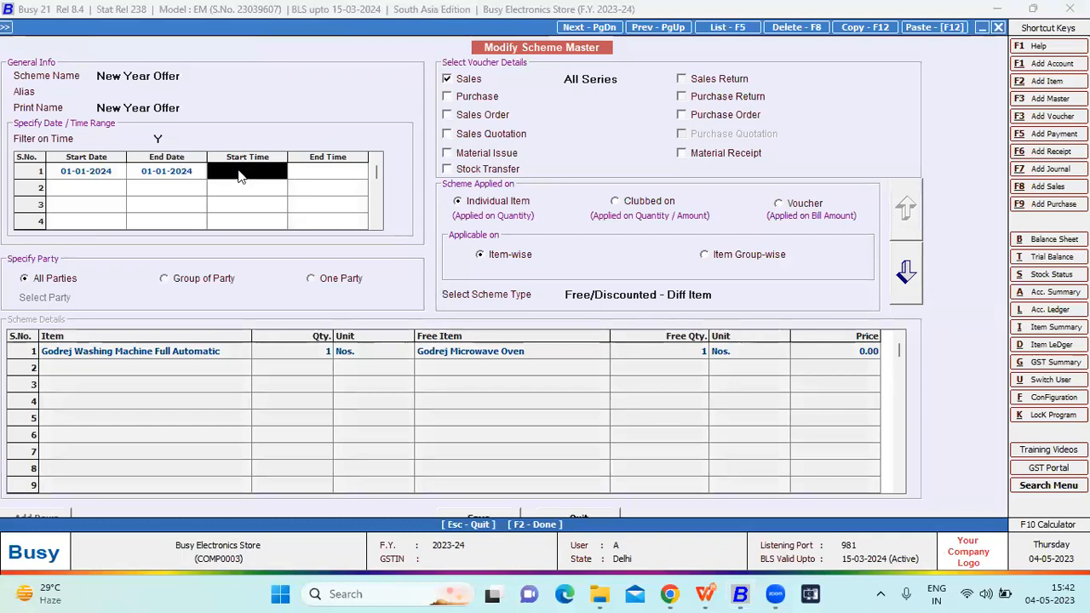
click(165, 139)
text(n)
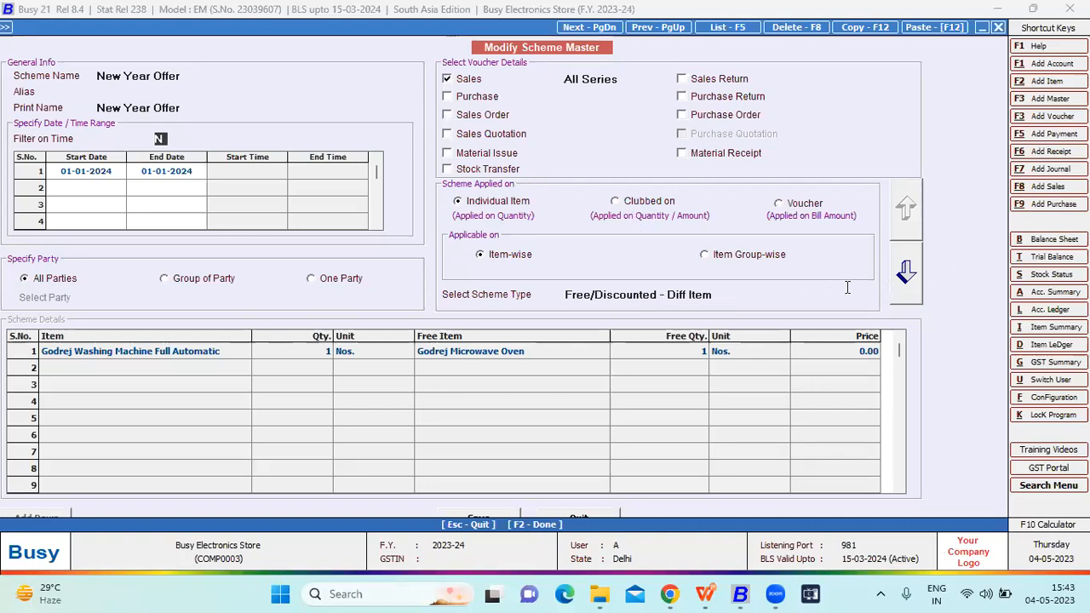
- View the scheme type options, keep Free/Discounted - Diff Item, and review the scheme's item, quantity, free item and free quantity
click(664, 296)
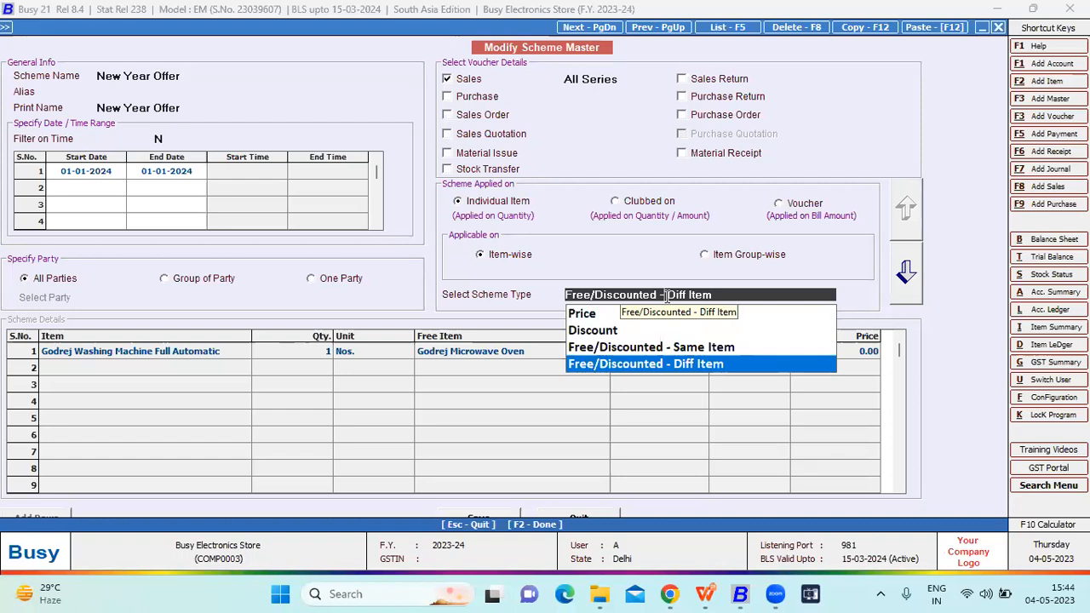
key(Return)
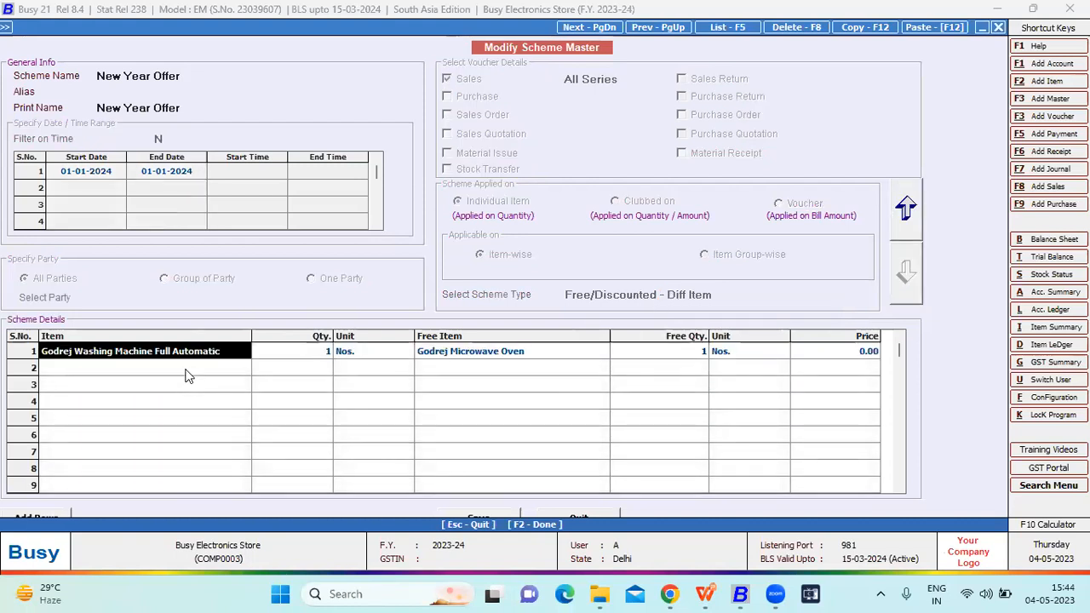
click(468, 357)
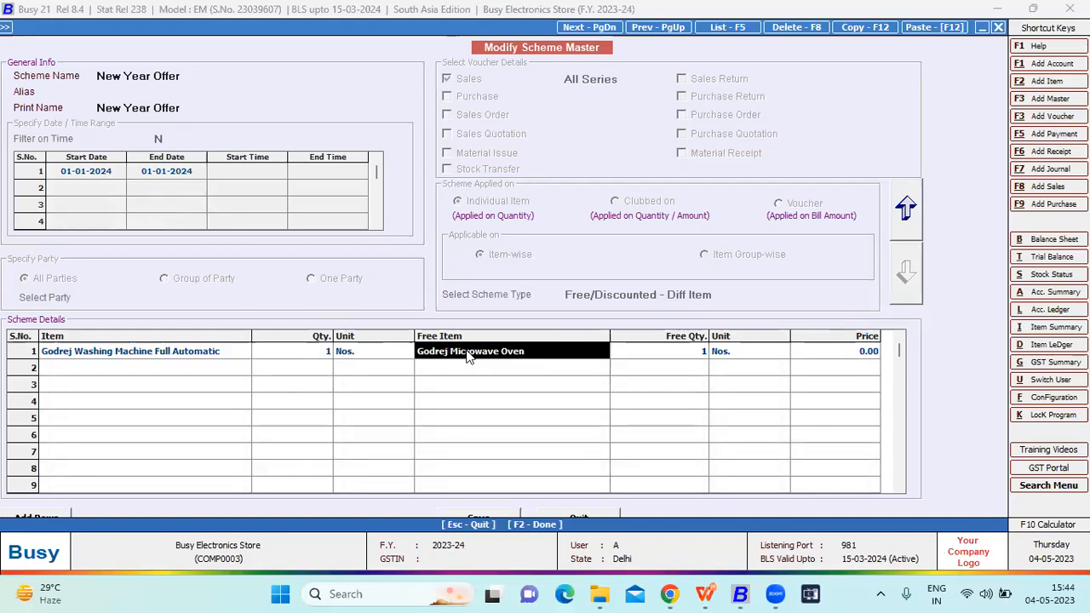
click(694, 352)
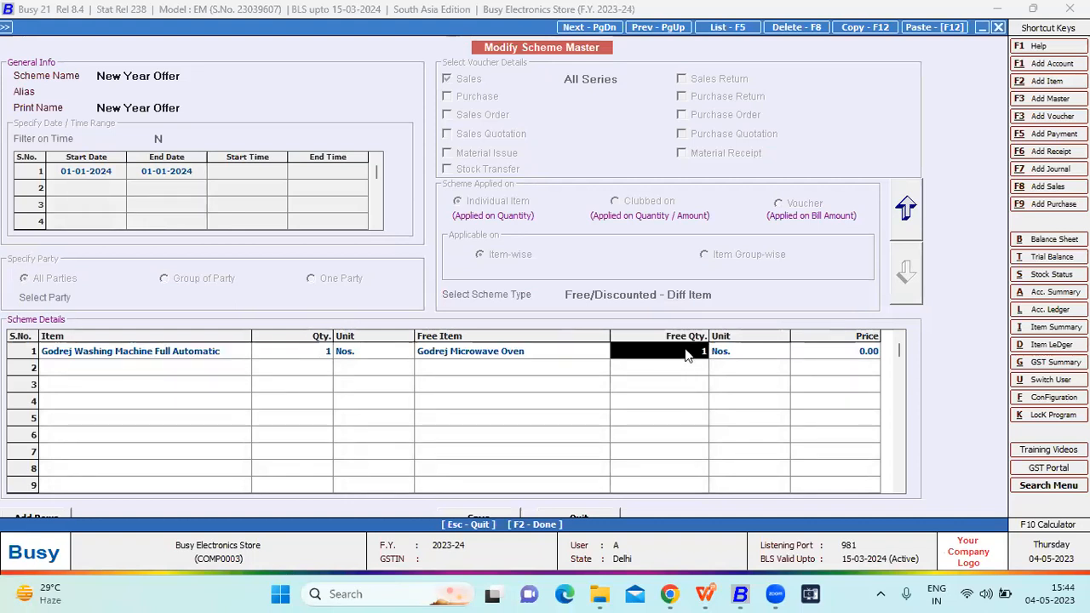
click(305, 349)
click(555, 356)
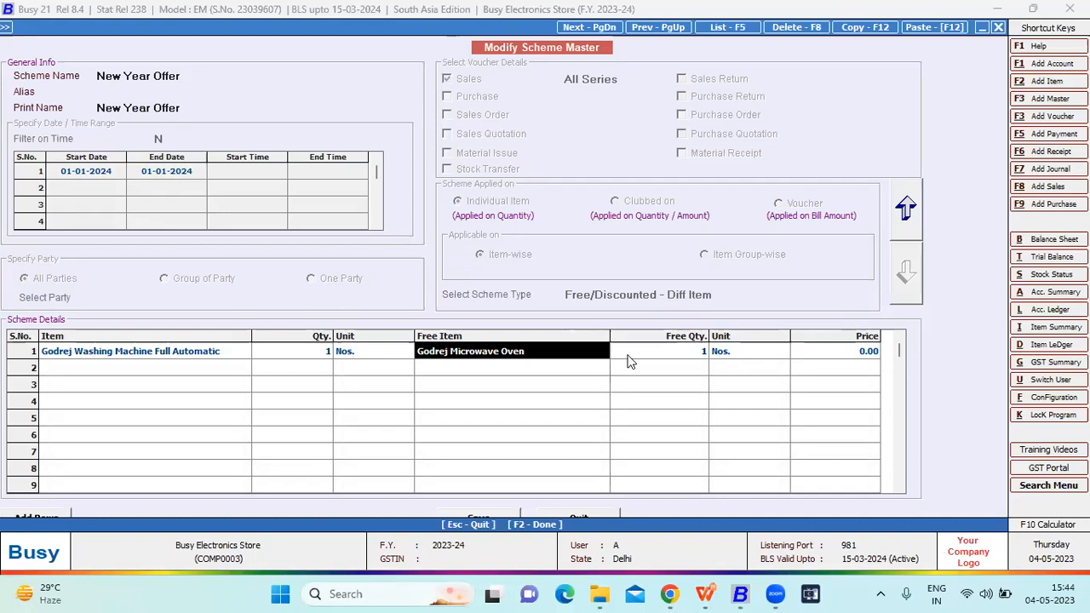
click(629, 355)
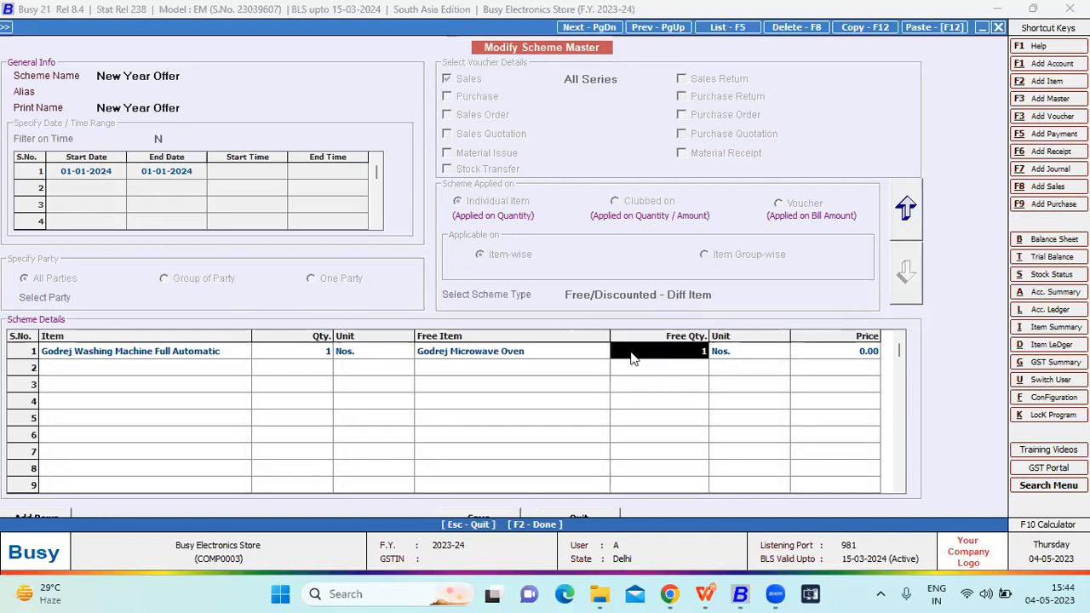
- Check the free item's price in the New Year Offer scheme and close the scheme master
click(821, 356)
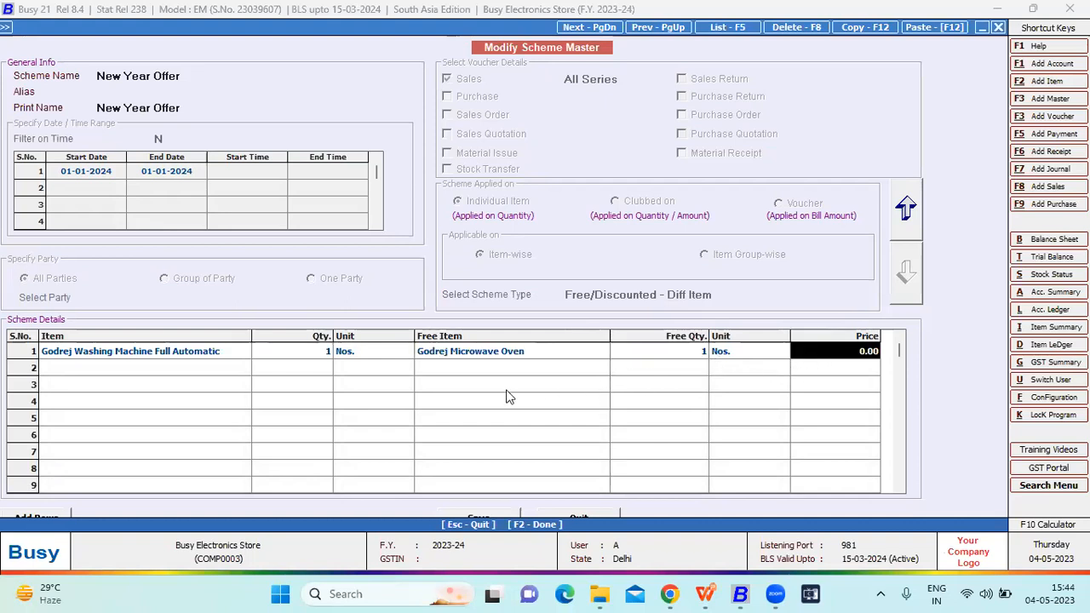
click(605, 516)
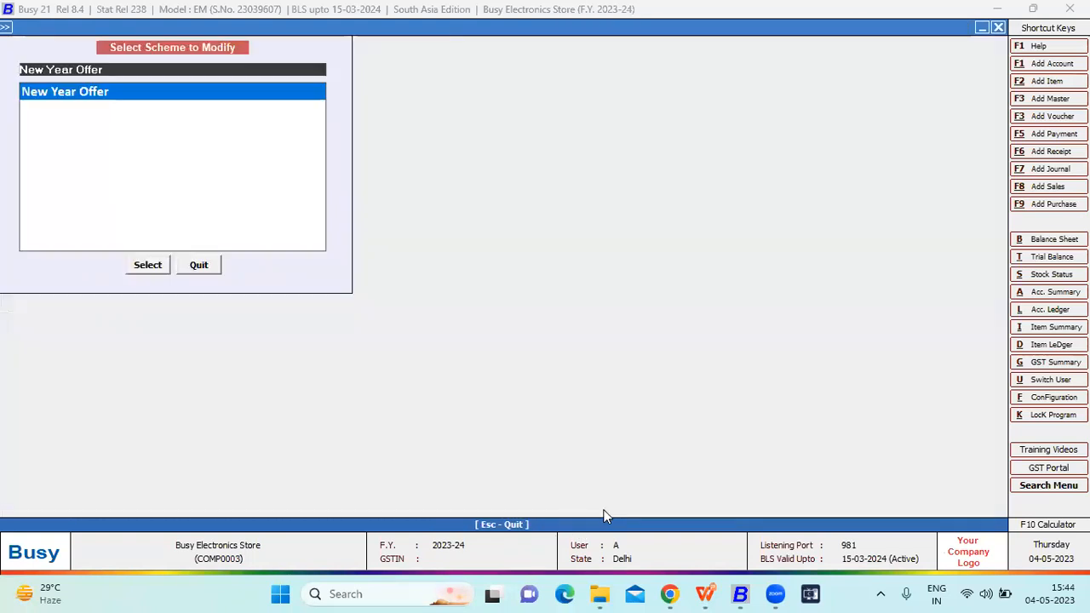
click(605, 516)
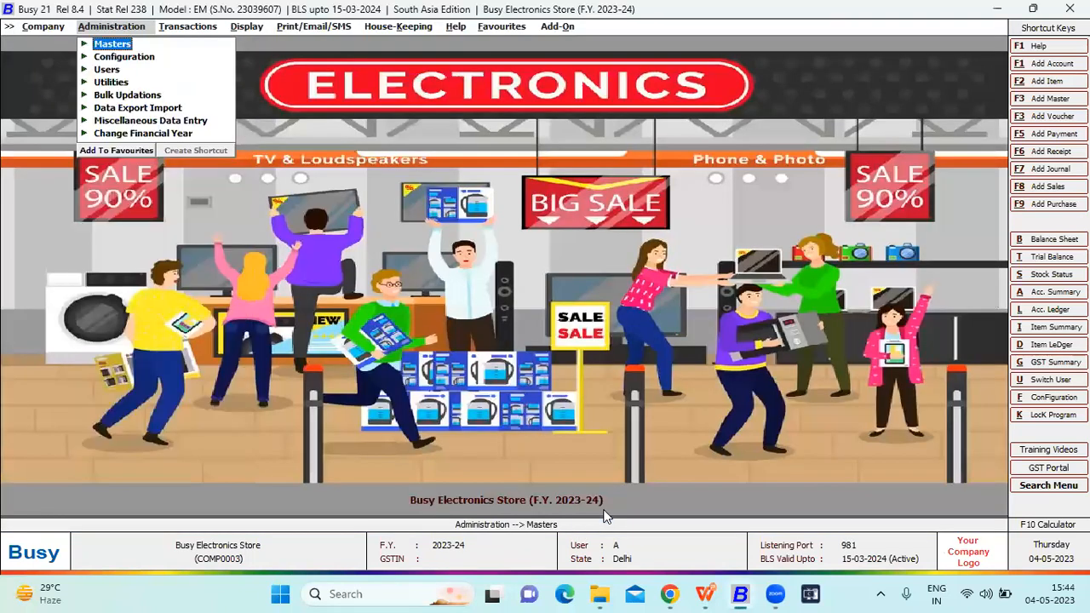
- Open the sales target configuration for the format named Target
key(Down)
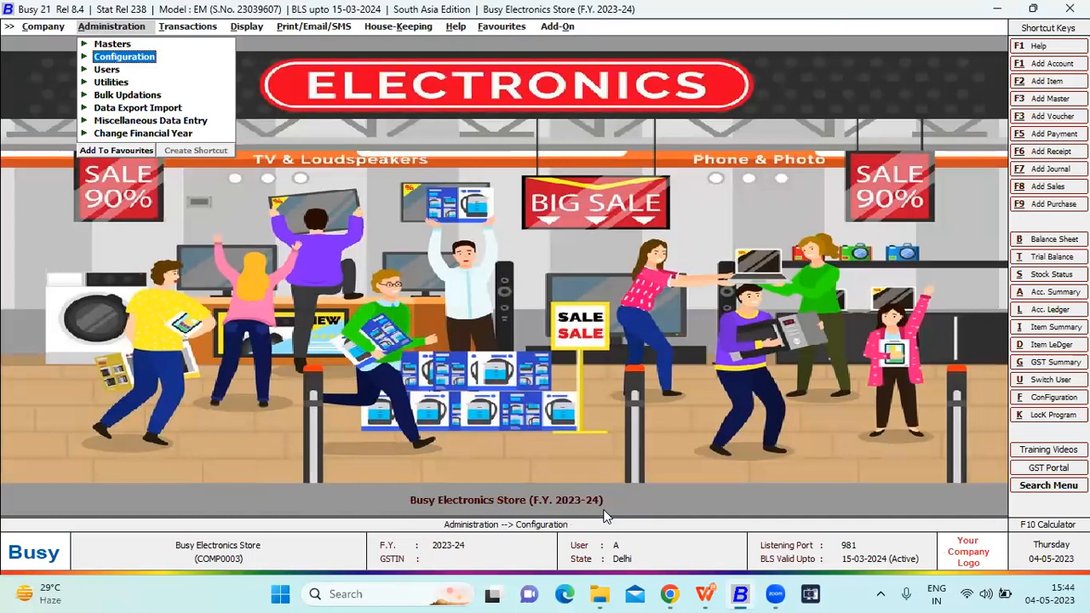
key(Return)
key(Down)
key(Down)
key(Down)
key(Down)
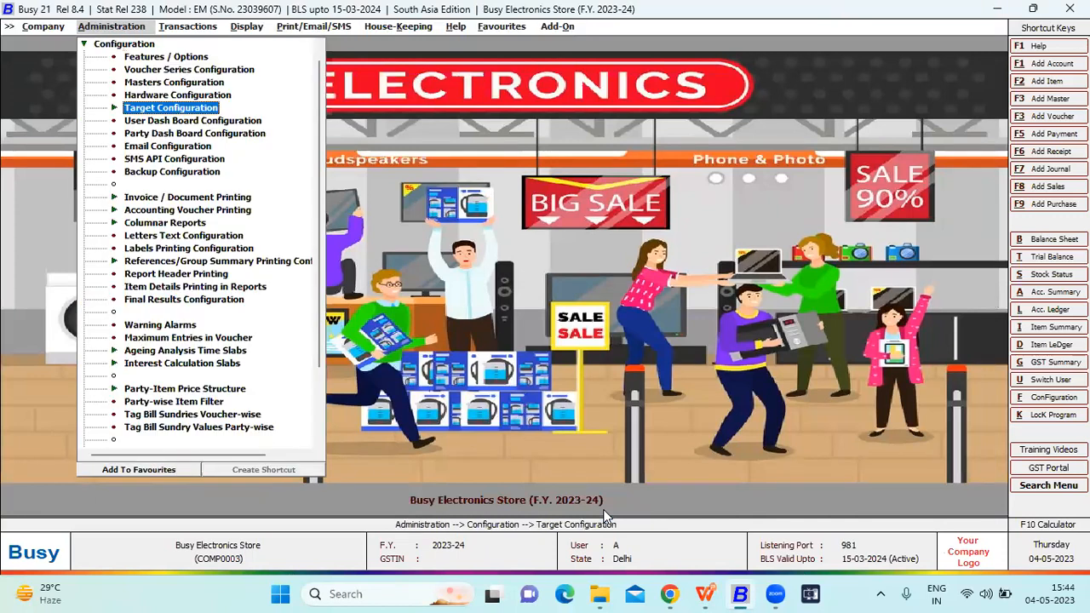
key(Escape)
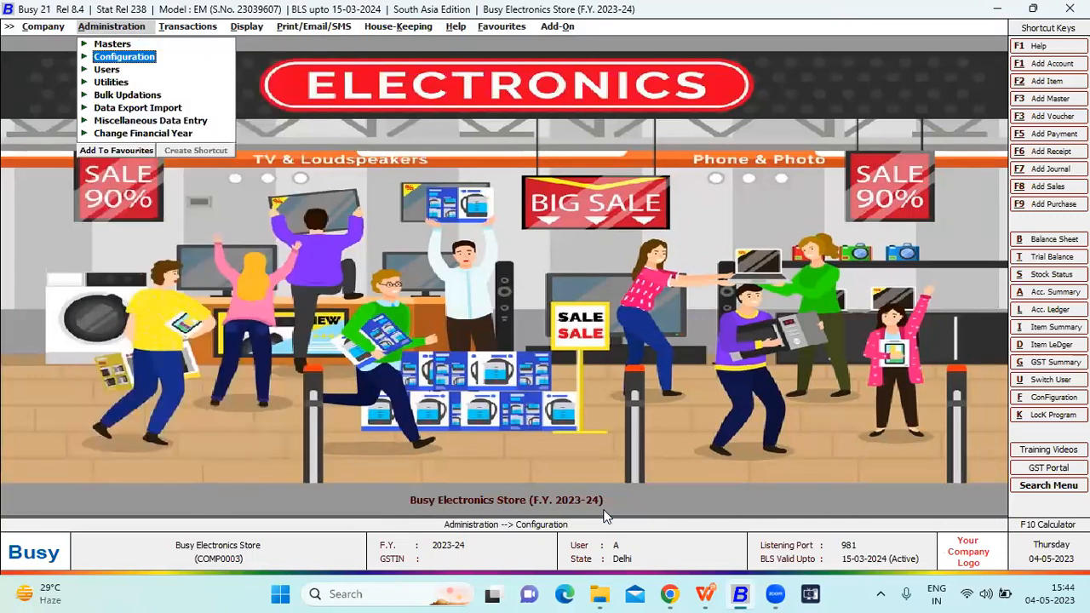
key(Return)
key(Down)
key(Down)
key(Down)
key(Down)
key(Return)
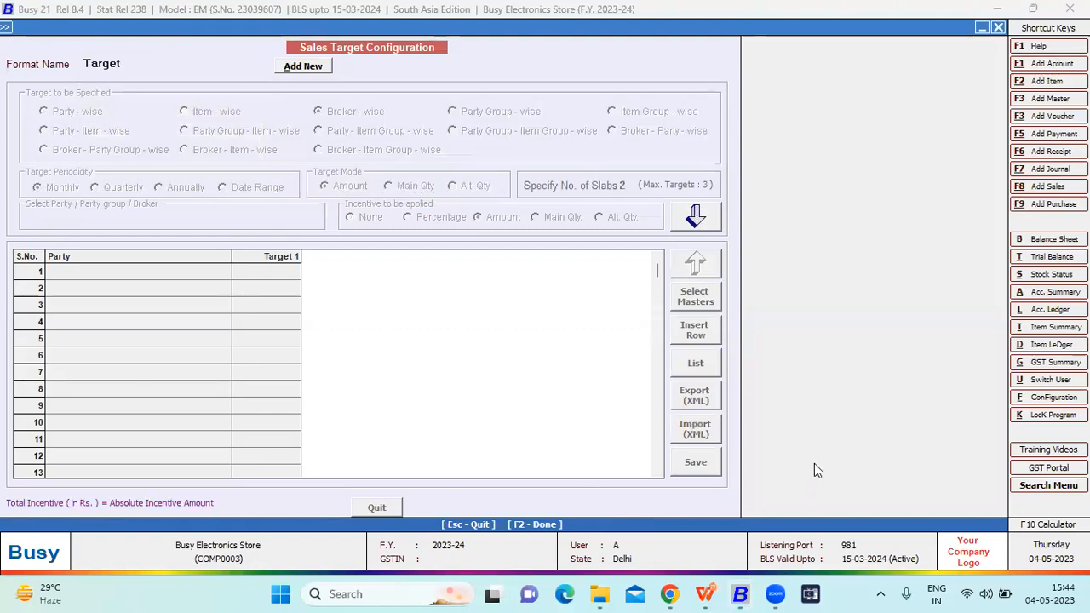
- Review each broker's Target 1, Incentive 1, Target 2 and Incentive 2 columns, and close the configuration without saving
click(695, 213)
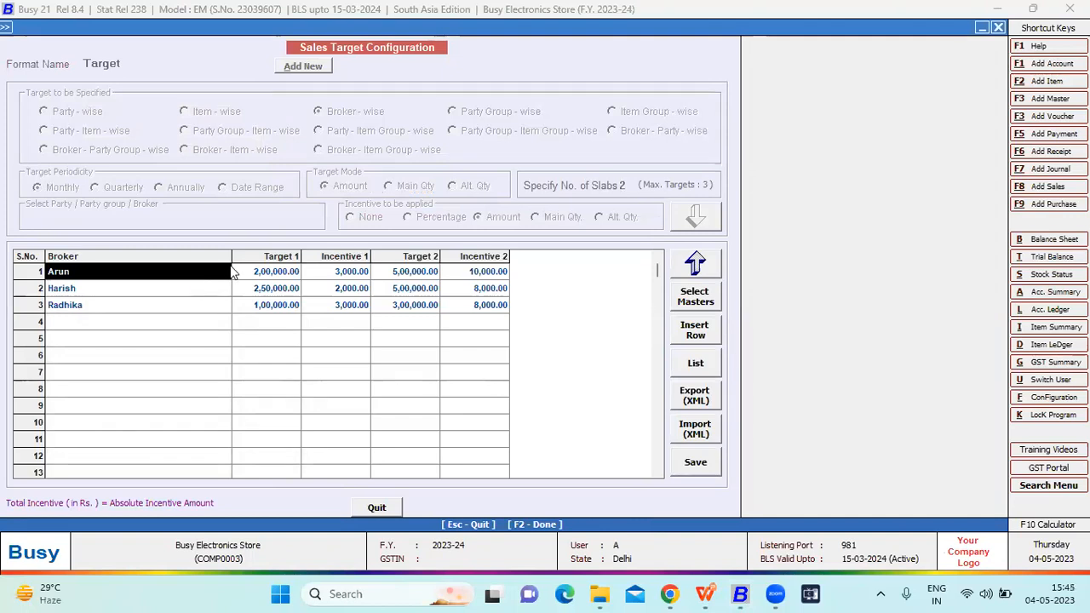
drag(253, 272, 256, 307)
drag(332, 273, 328, 311)
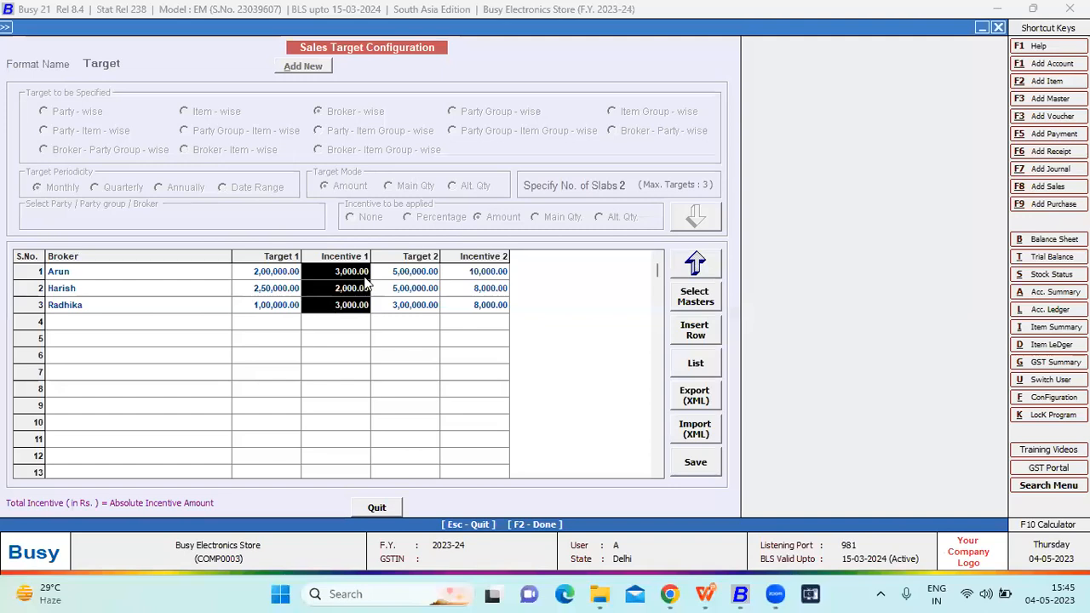
drag(390, 273, 396, 312)
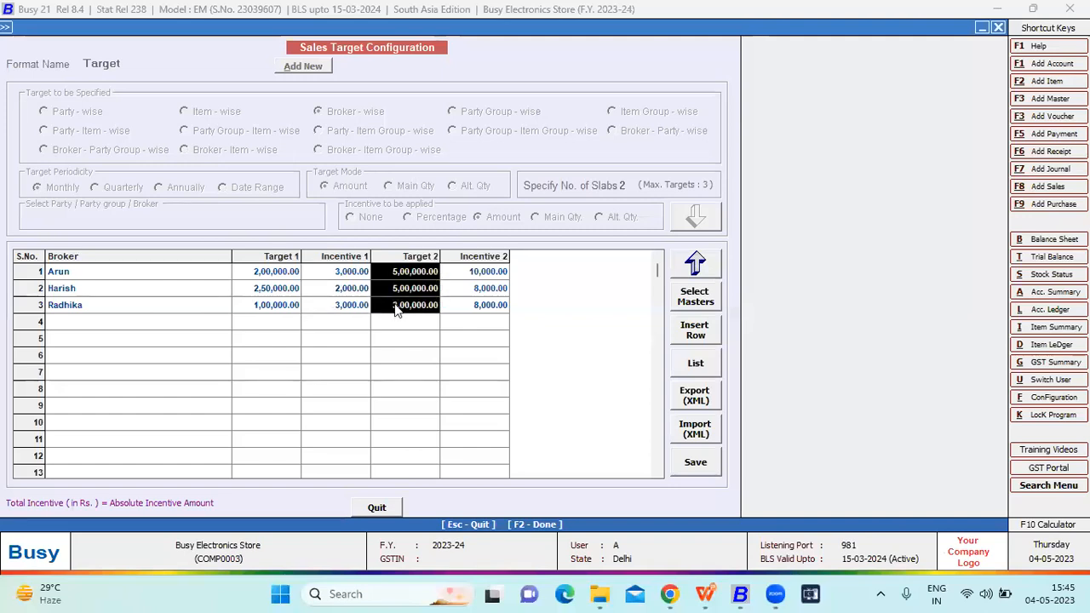
drag(449, 274, 459, 307)
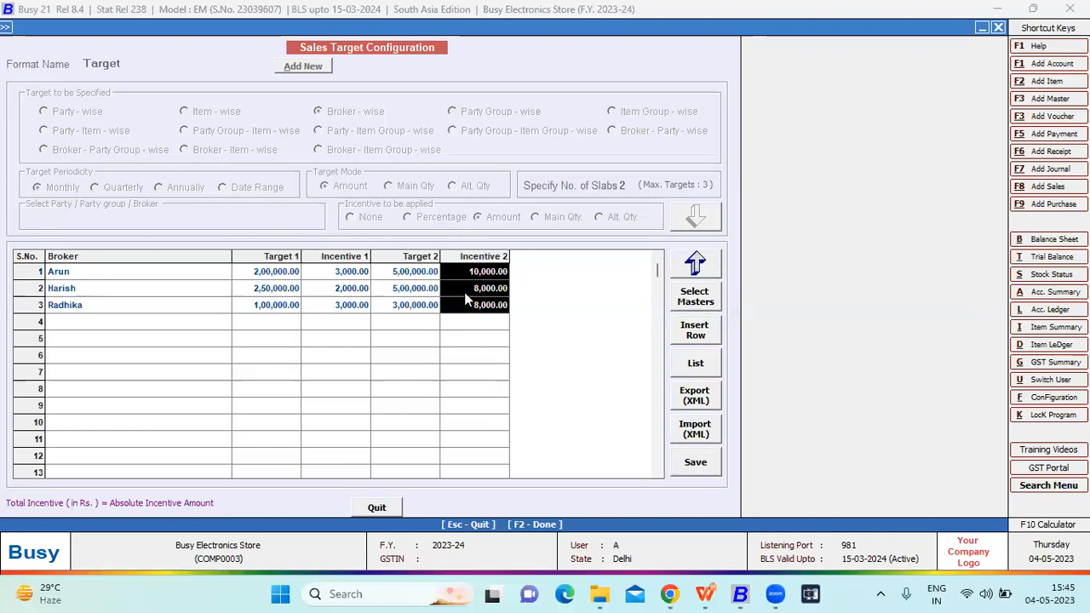
click(697, 262)
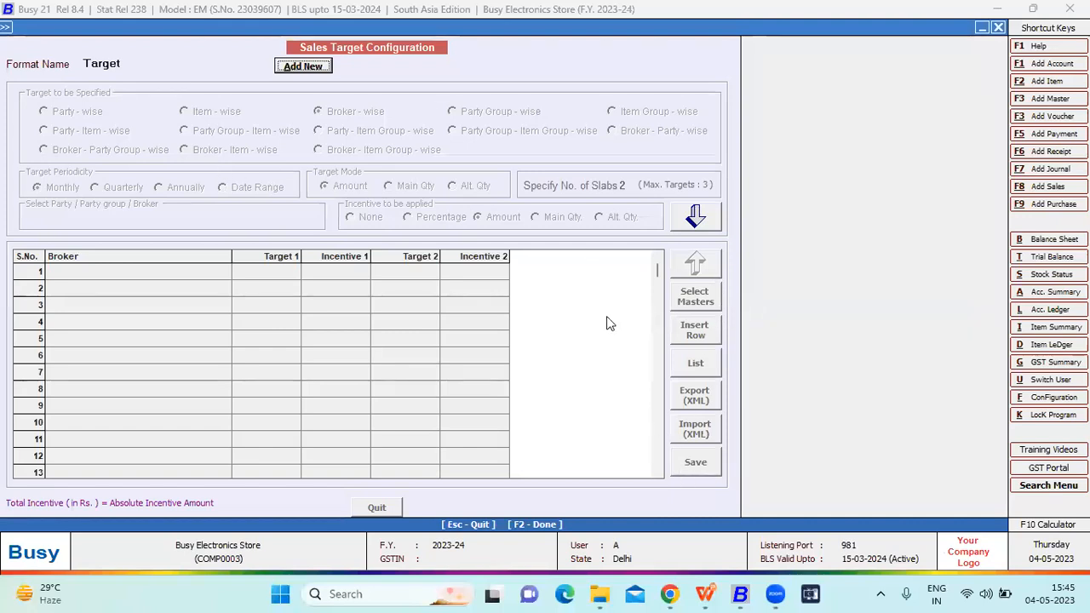
key(Escape)
key(Return)
key(Escape)
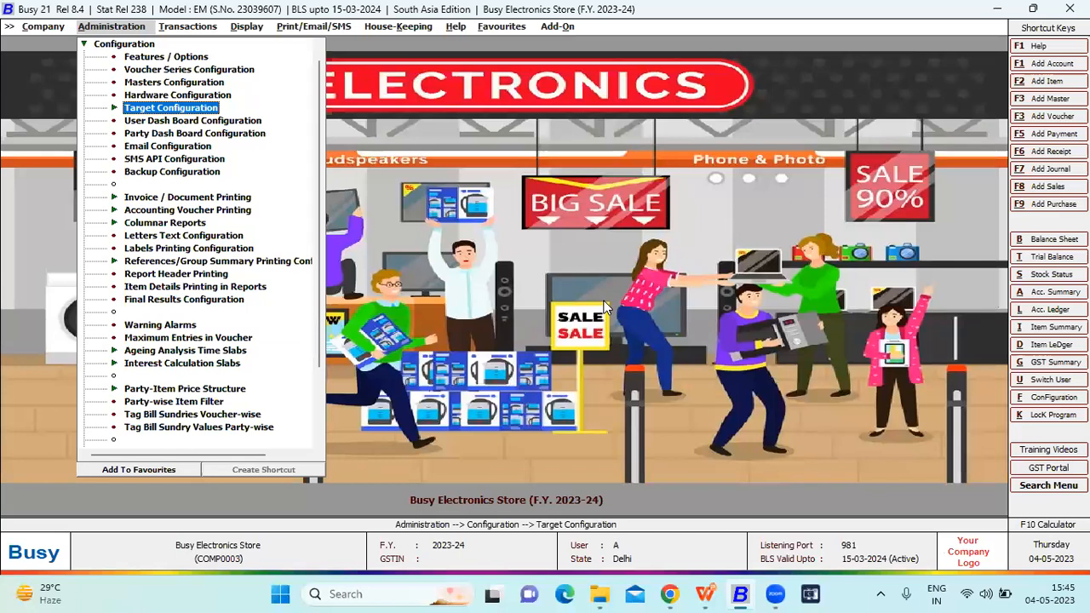
- Open the Cash sales quotation dated 04-05-2023 in the Main series for modification
key(Escape)
key(Right)
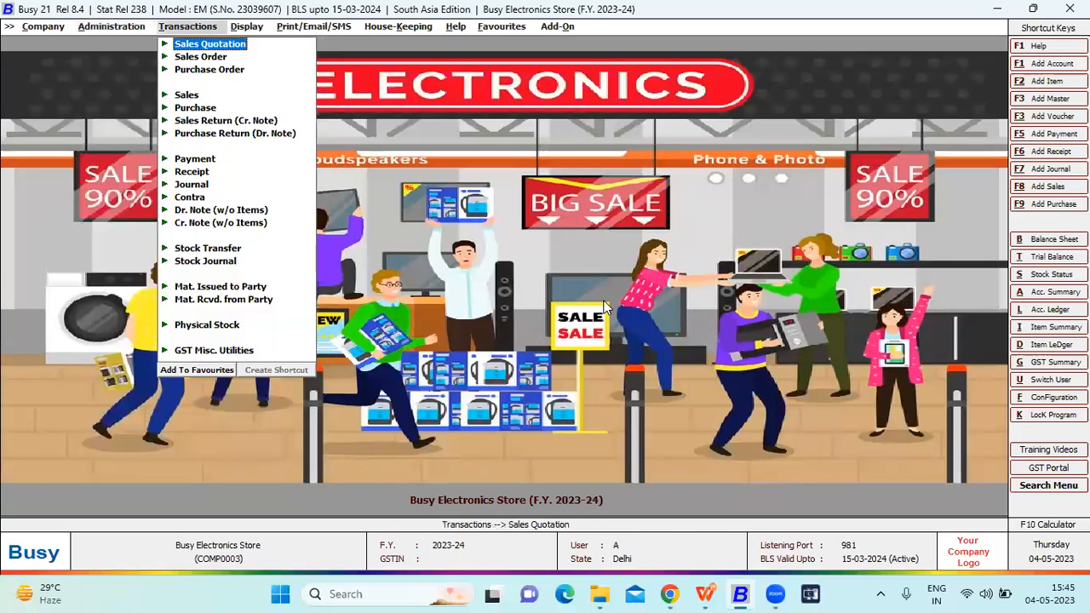
key(Return)
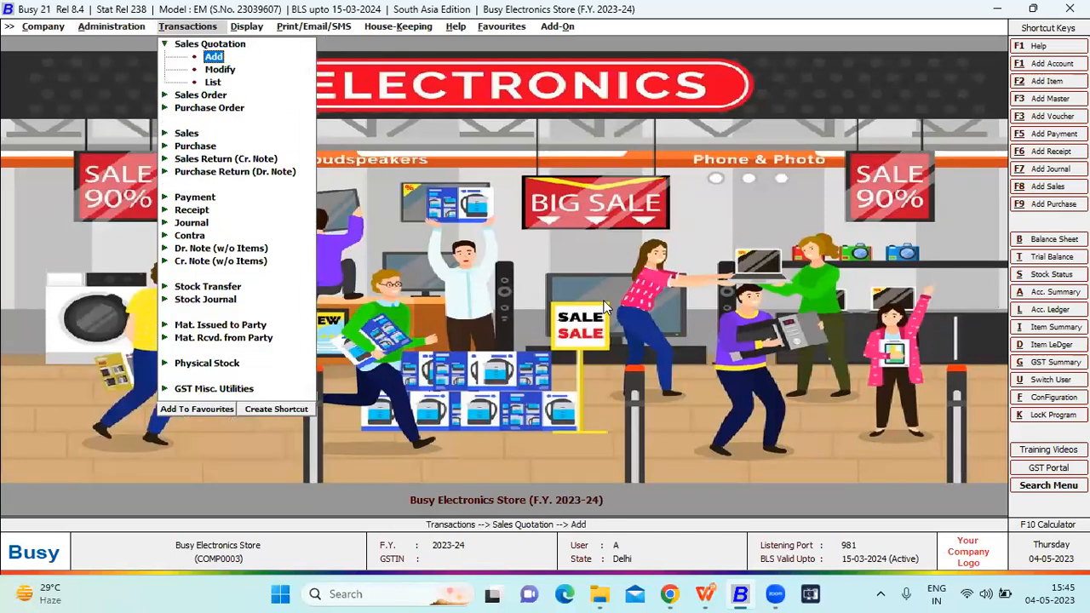
key(Down)
key(Return)
key(Return)
key(Return)
key(Return)
key(Return)
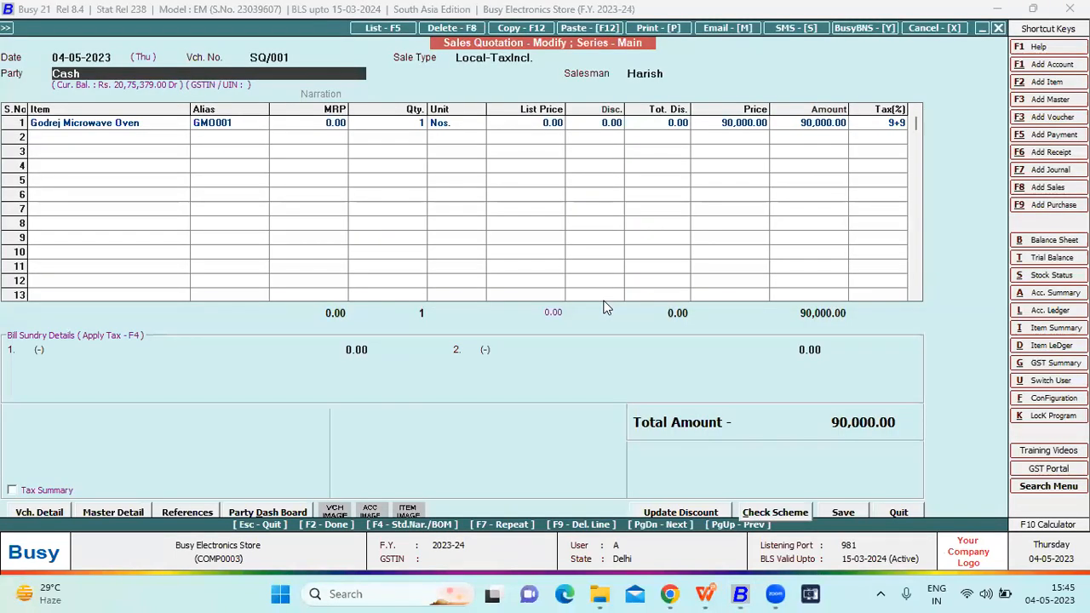
- View the quotation's billing/shipping details and item line, and close it without changes
key(Return)
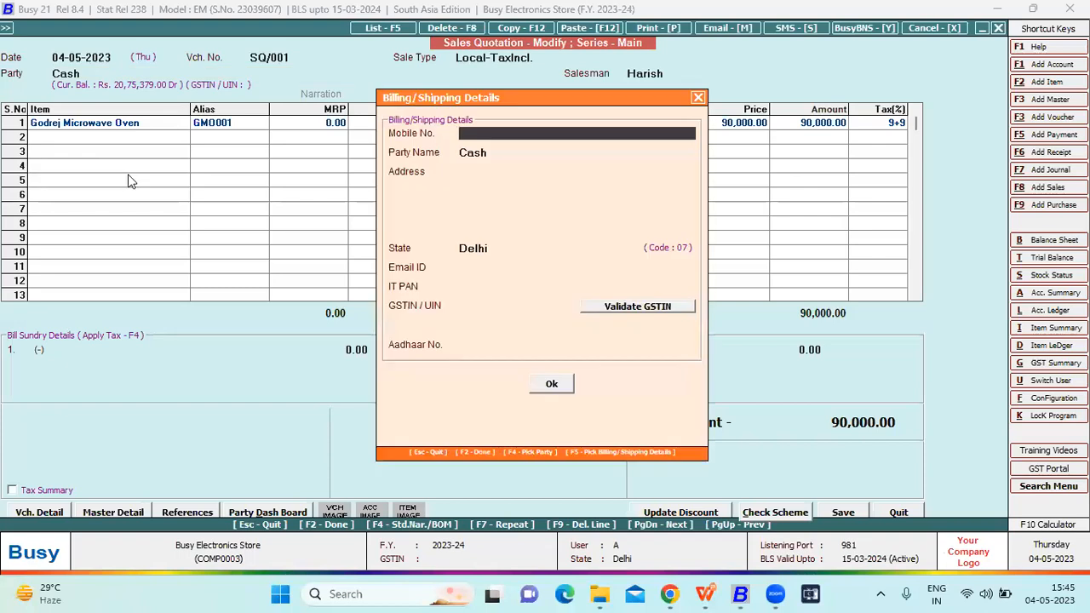
key(Escape)
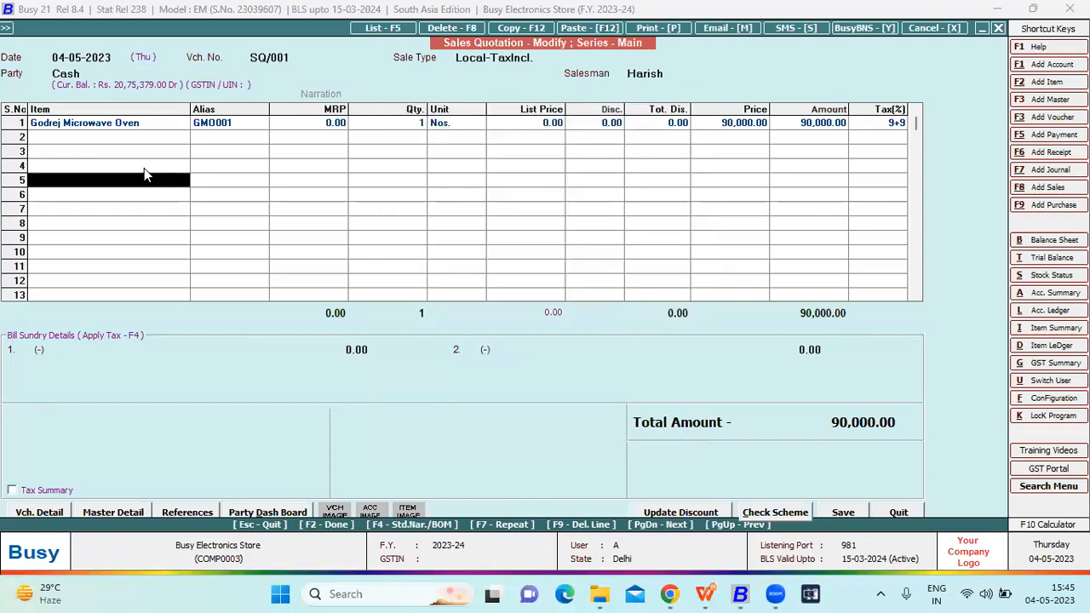
key(Escape)
key(Escape)
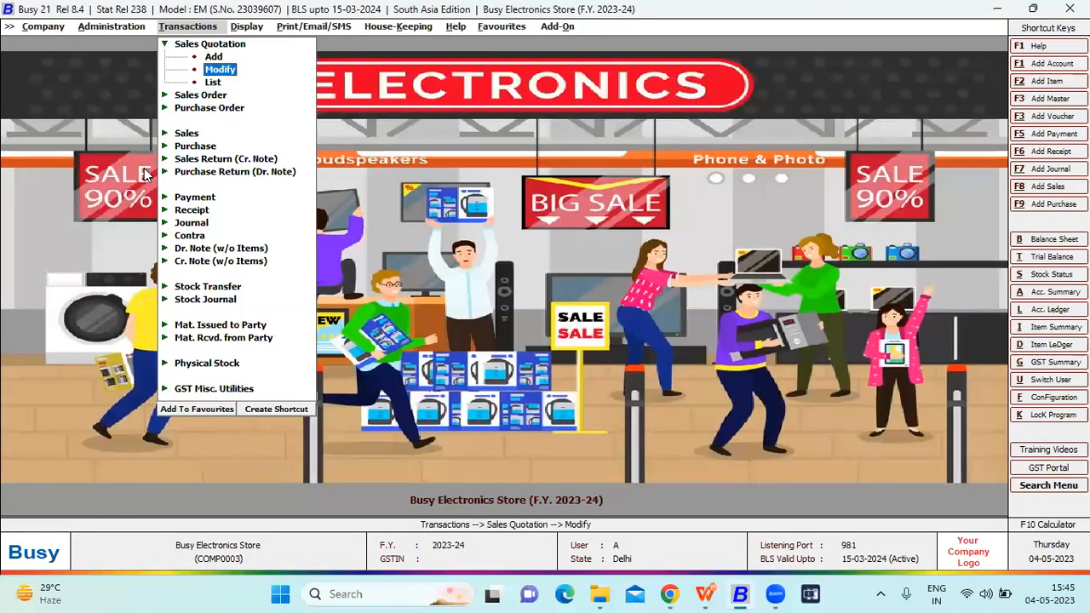
- Start a new sales order in the Main series for the Cash party and assign a salesman
key(Down)
key(Down)
key(Return)
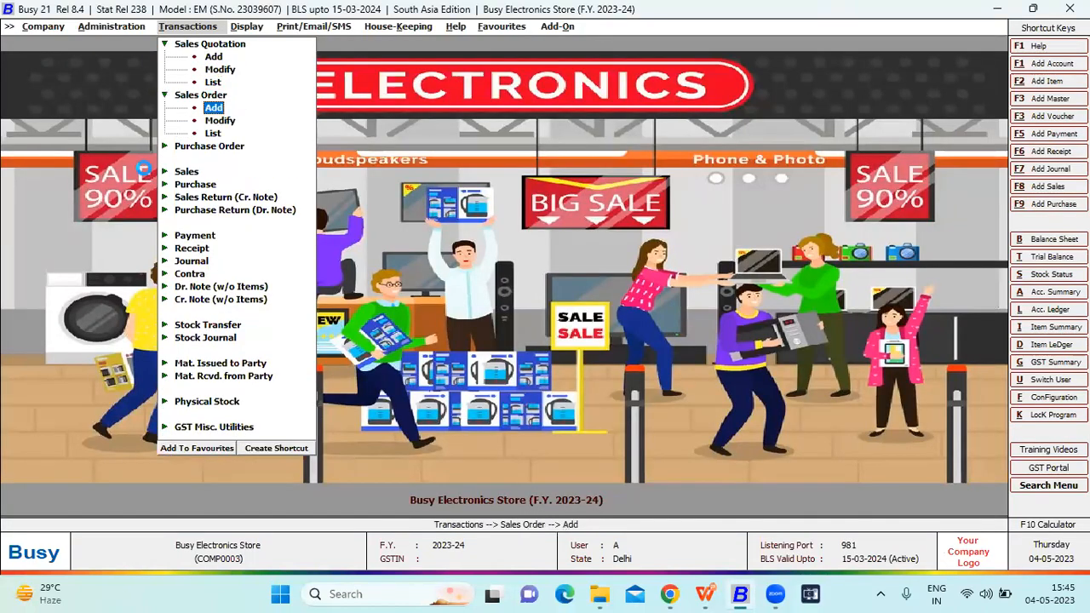
key(Return)
key(Return)
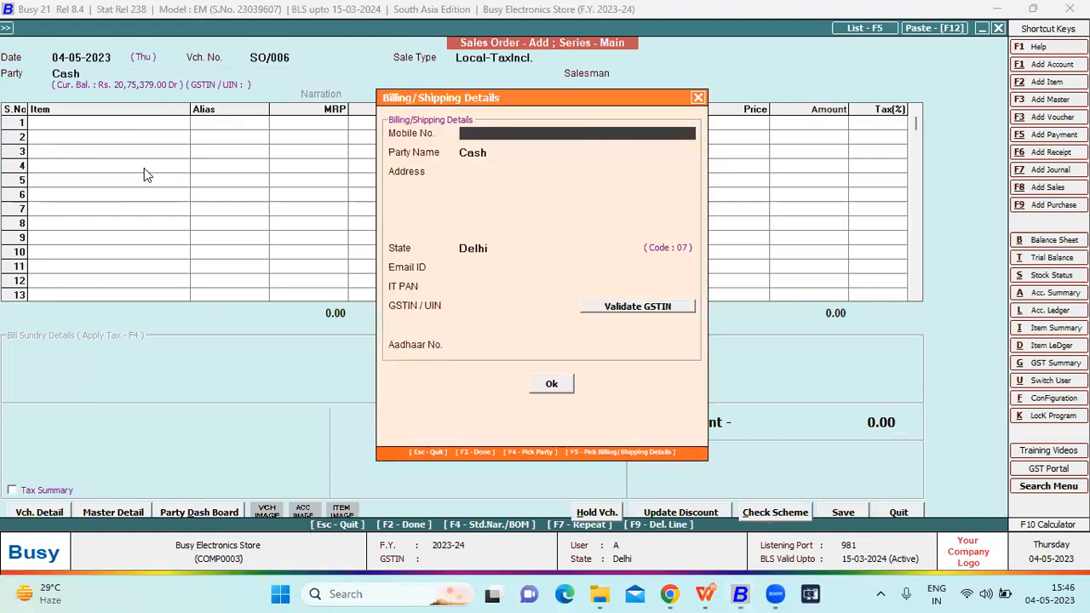
key(Return)
key(Return)
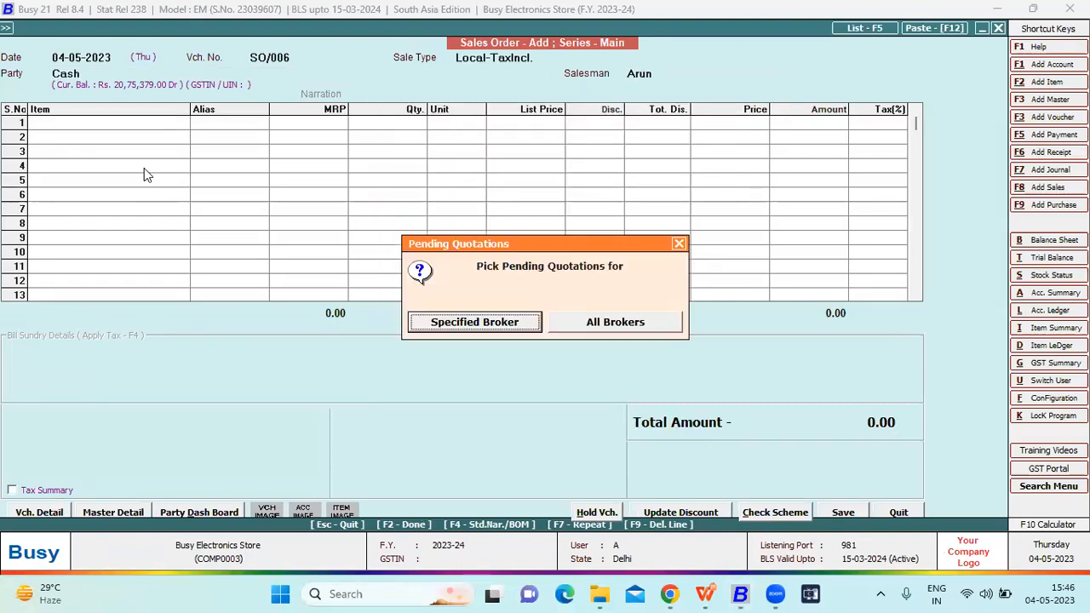
- Pick the specified broker's pending quotation dated 04-05-2023 to load the Godrej Microwave Oven into the sales order
key(Return)
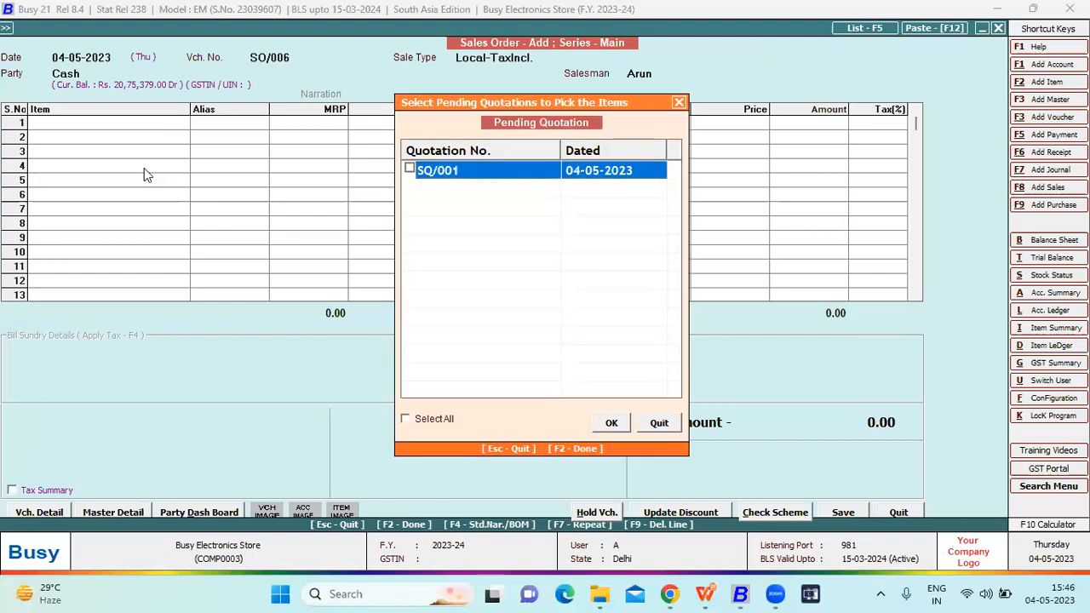
click(409, 167)
click(613, 423)
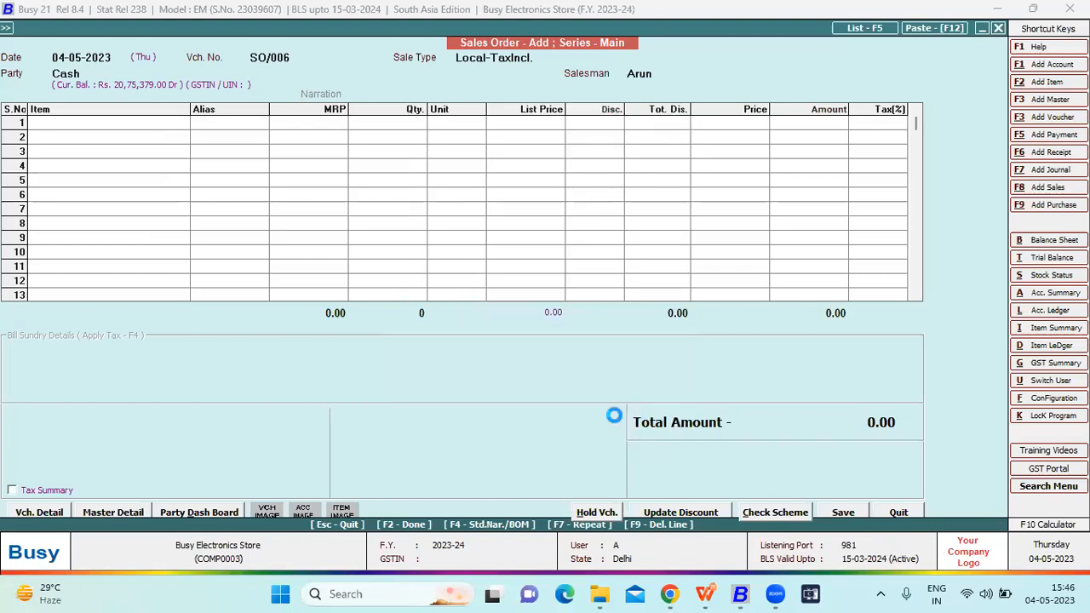
key(Return)
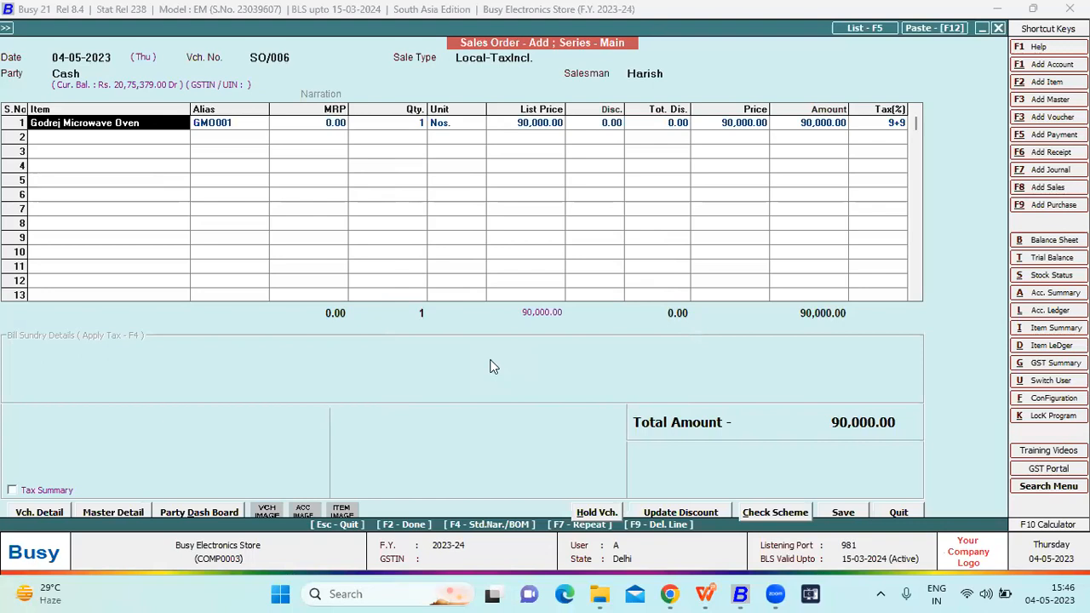
- Save the sales order and leave the sales order entry
key(F2)
key(Return)
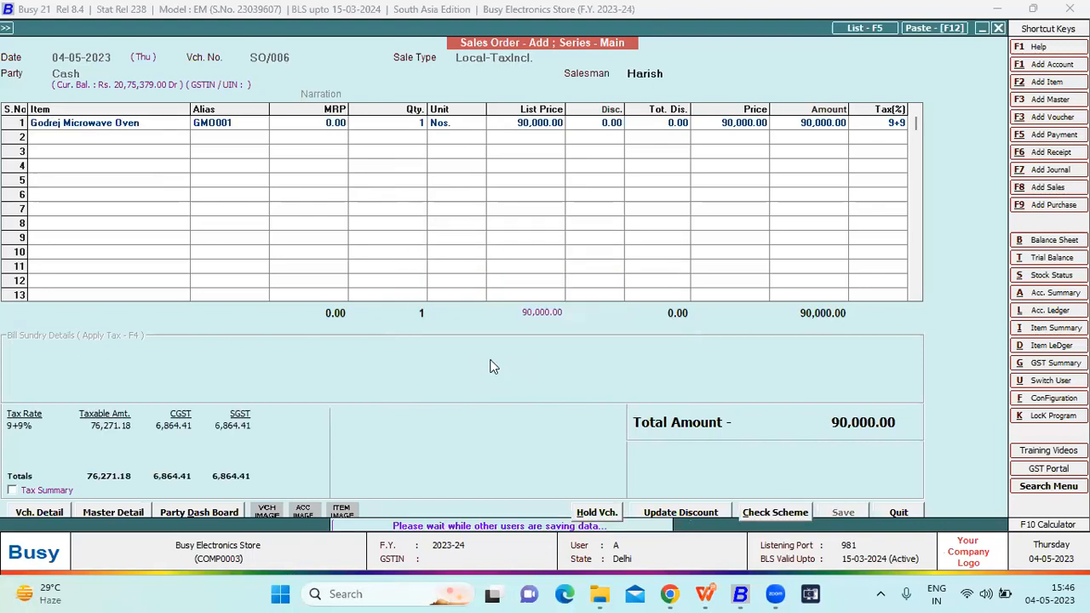
key(Return)
key(Escape)
key(Escape)
- Start a new Material Issued to Party voucher in the Main series
key(Down)
key(Down)
key(Down)
key(Down)
key(Down)
key(Down)
key(Down)
key(Down)
key(Down)
key(Down)
key(Down)
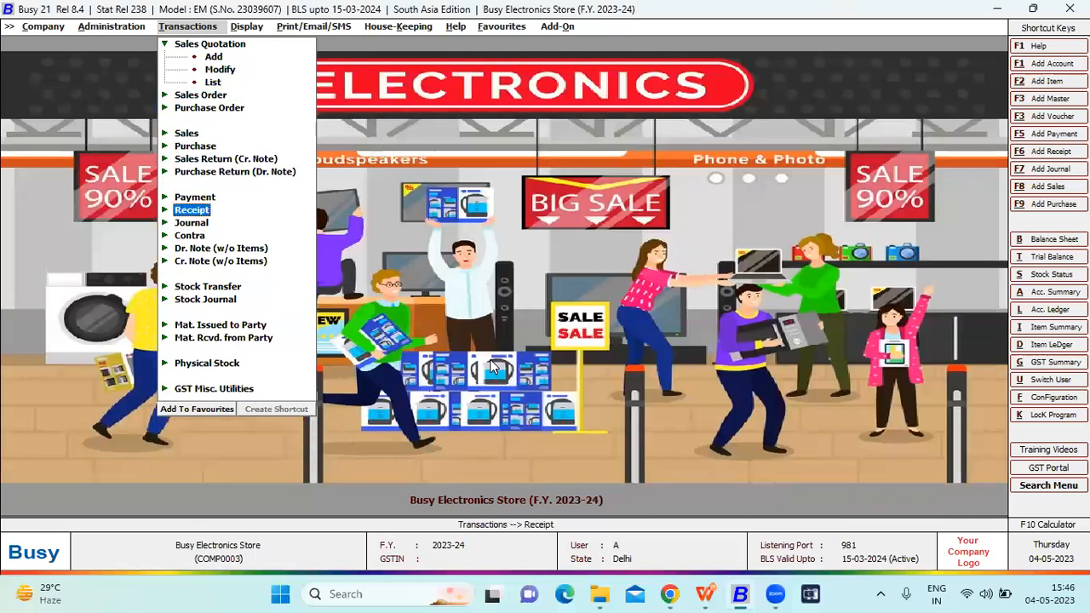
key(Down)
key(Return)
key(Return)
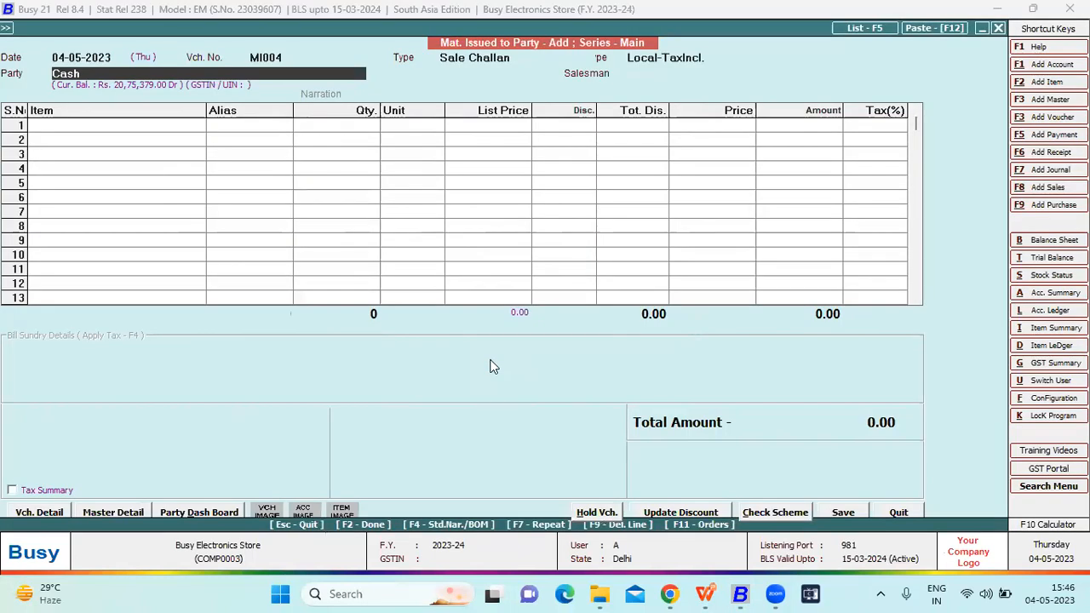
- Keep the material issue type as Sale Challan and the party as Cash, and assign a salesman
click(461, 64)
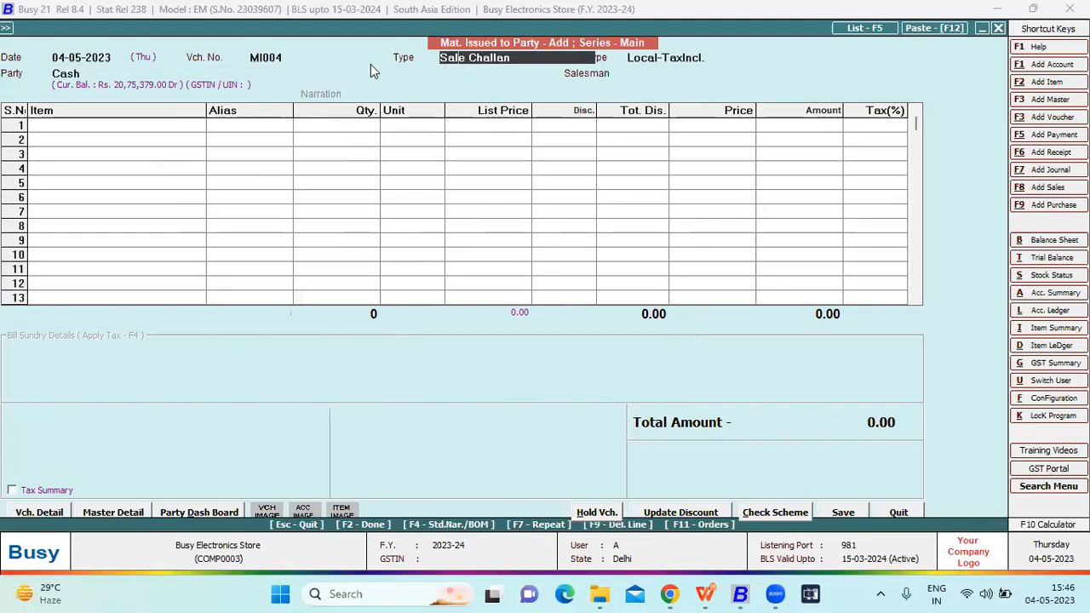
key(Return)
key(Return)
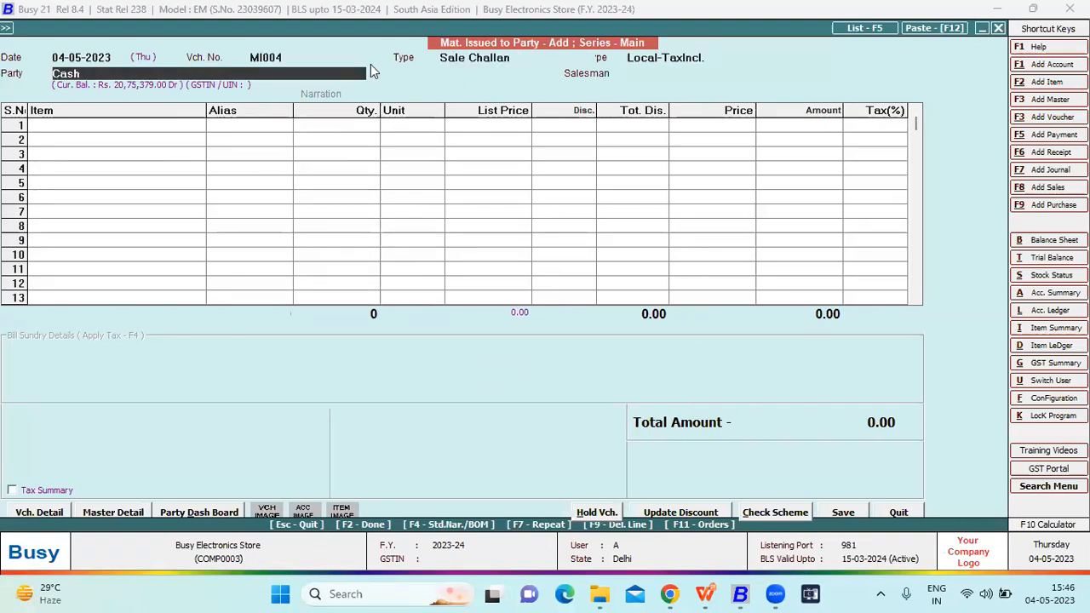
key(Return)
key(Escape)
key(Escape)
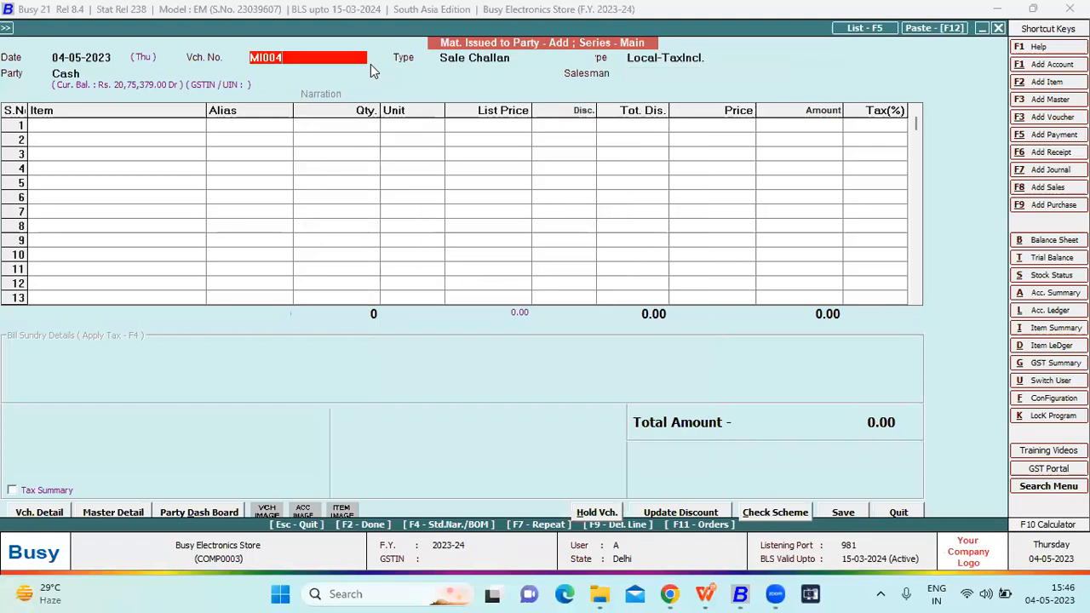
key(Return)
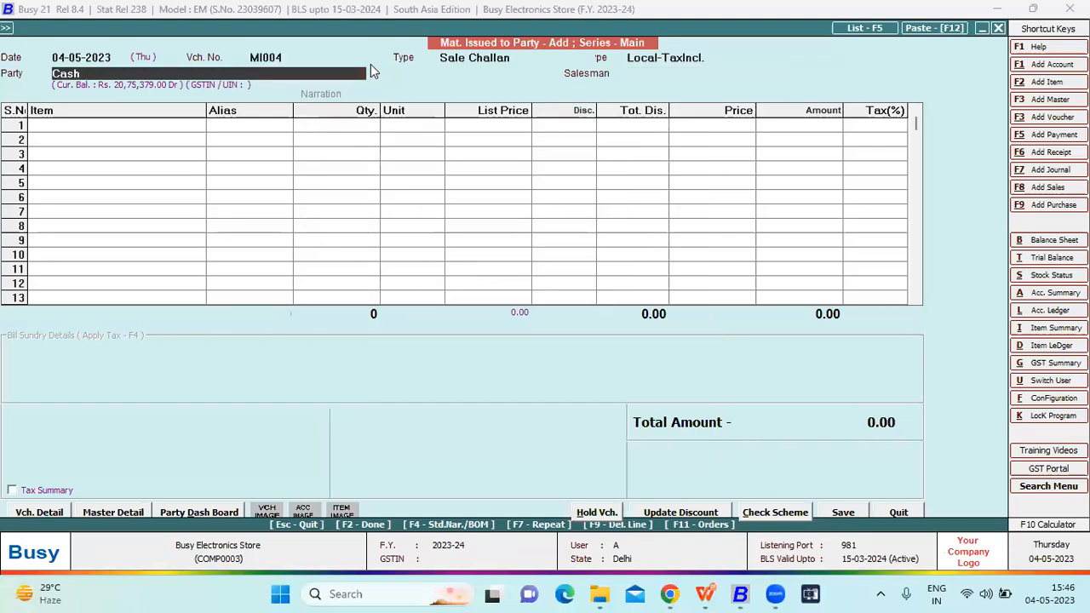
key(Escape)
key(Return)
key(Return)
key(Escape)
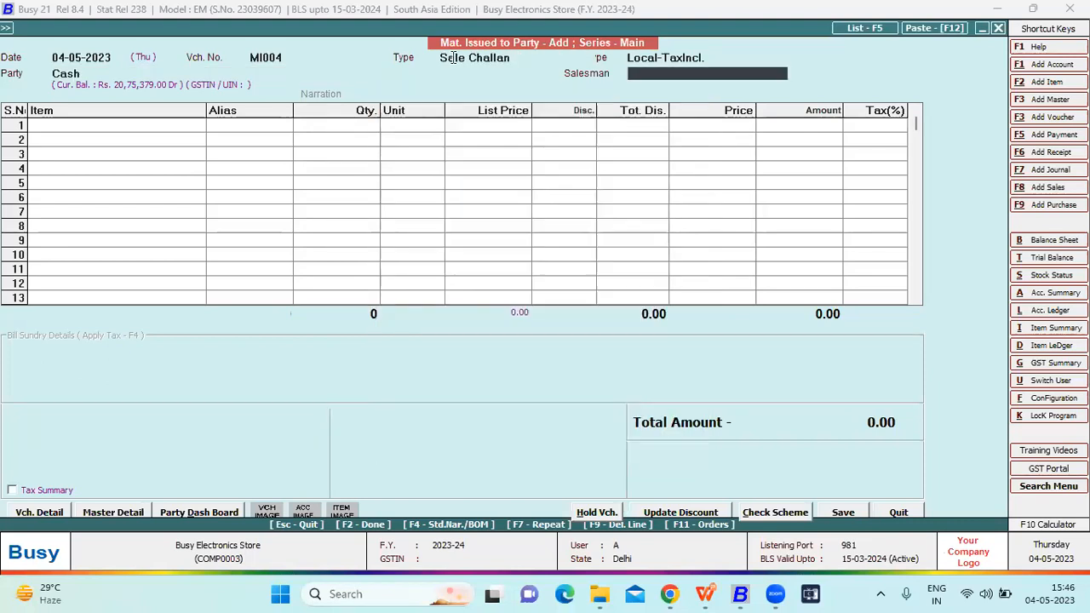
key(Return)
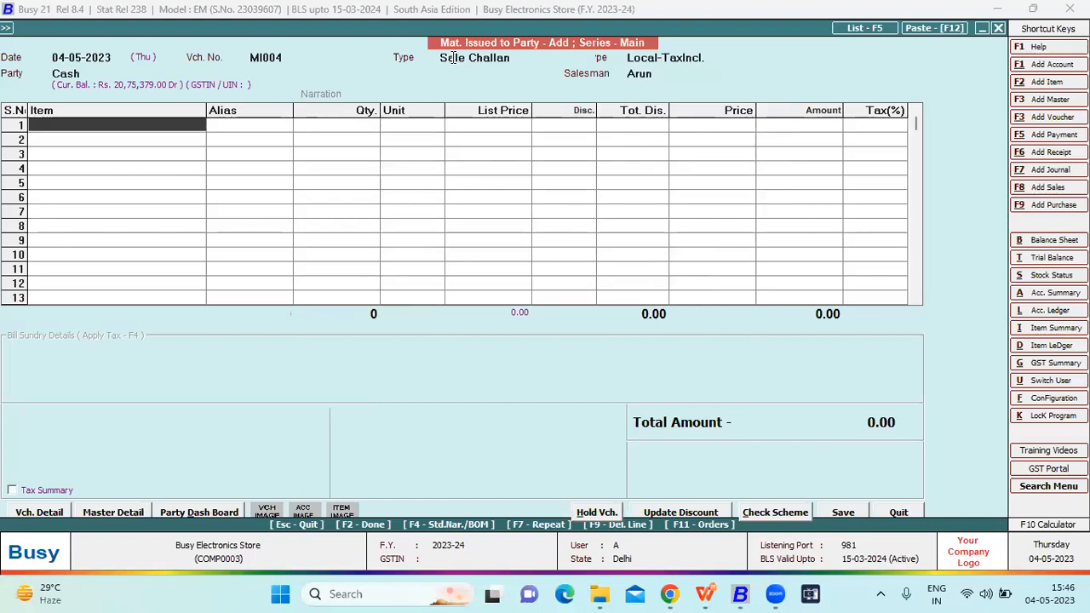
- Load the items of pending order SO/006 dated 04-05-2023 into the sale challan and update the billing details from the order
key(F11)
key(Return)
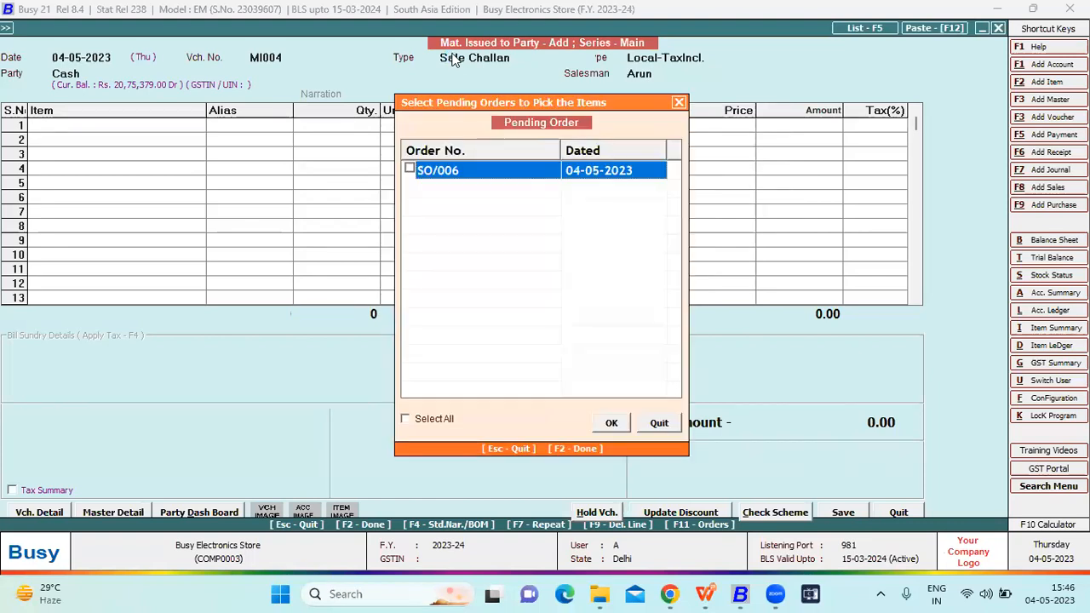
key(space)
click(608, 423)
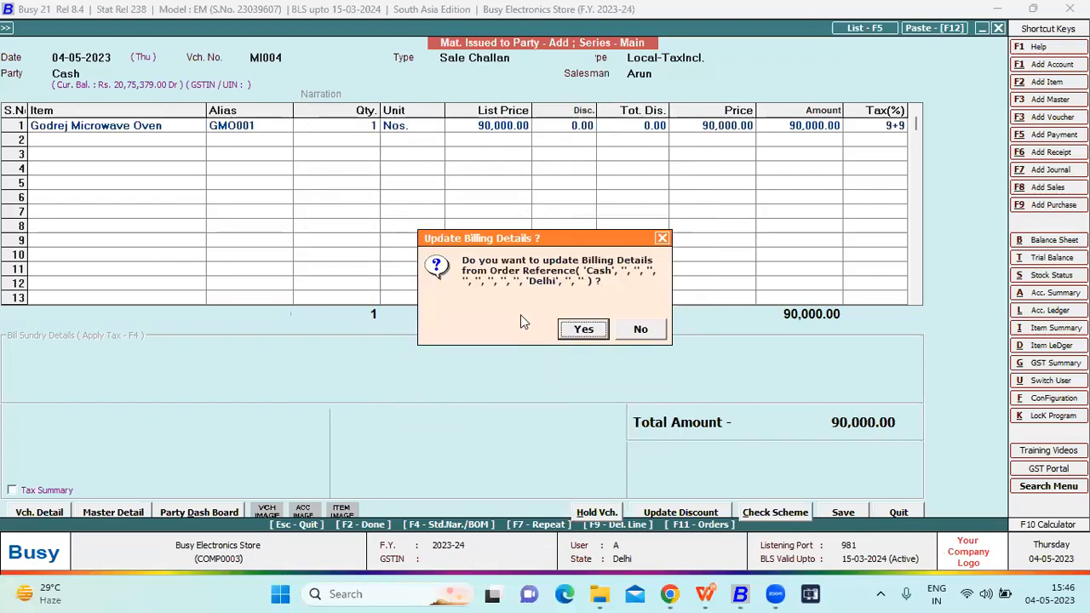
key(Return)
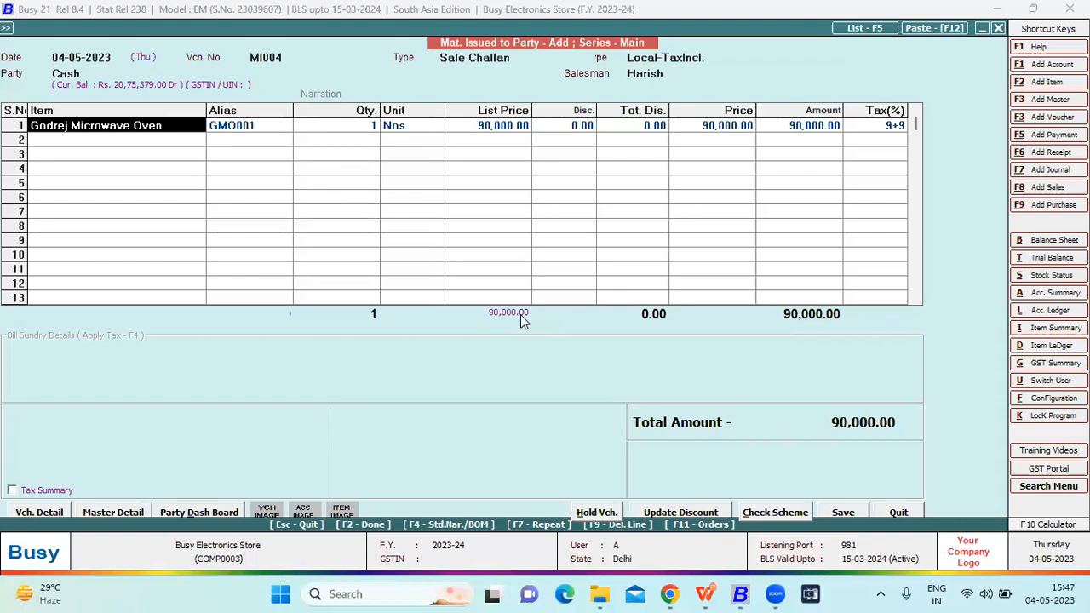
- Save the sale challan with the Guru Kripa Transport Corp. prompt left blank and leave the material issue entry
key(F2)
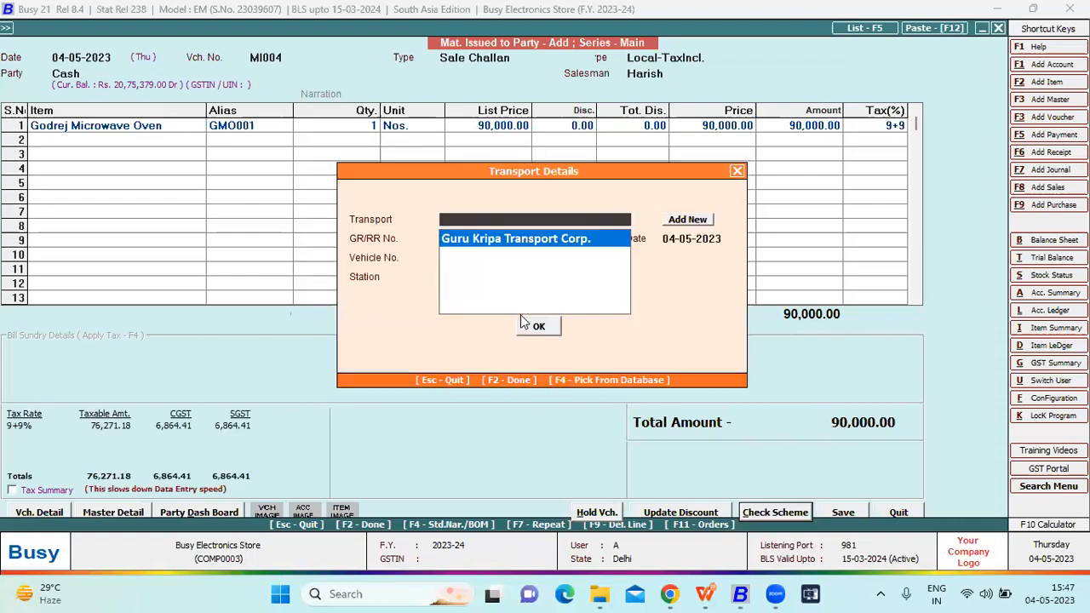
key(Return)
key(Return)
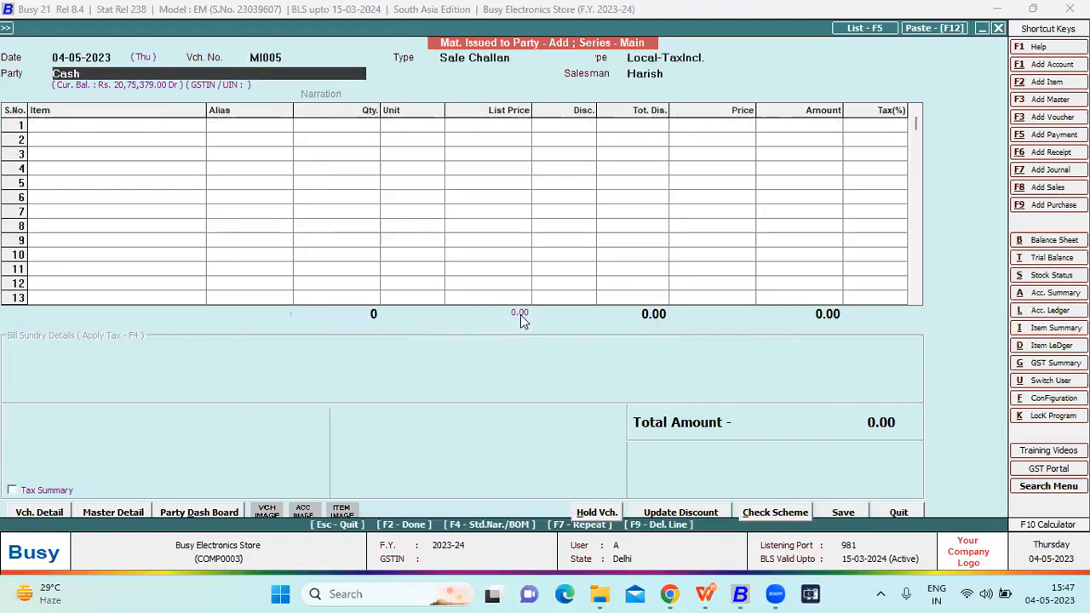
key(Escape)
- Start a new Sales voucher in the Main series
key(Up)
key(Up)
key(Up)
key(Up)
key(Up)
key(Up)
key(Up)
key(Up)
key(Up)
key(Up)
key(Up)
key(Up)
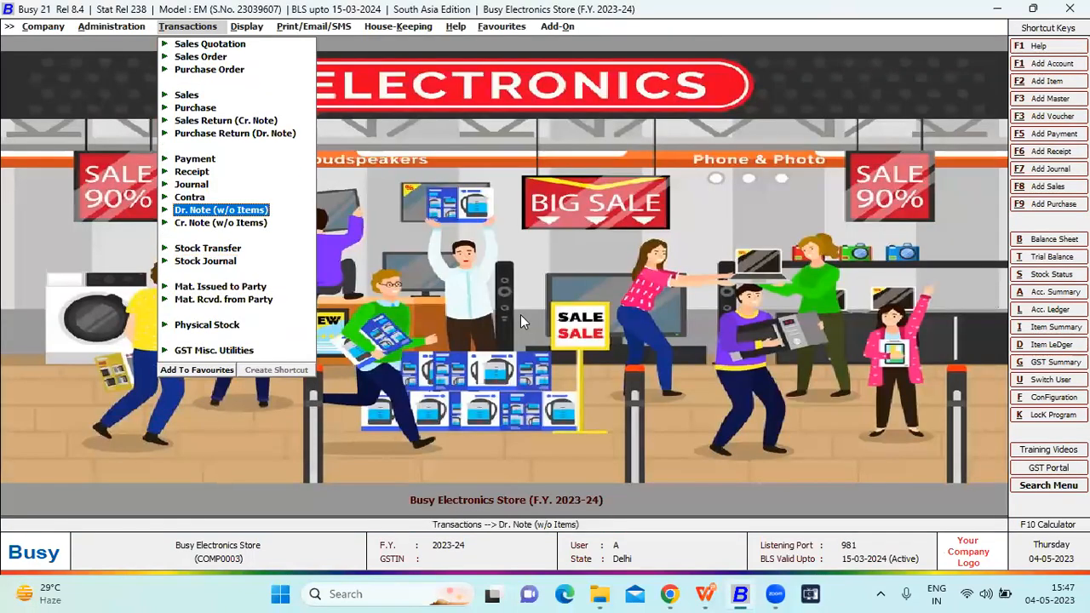
key(Return)
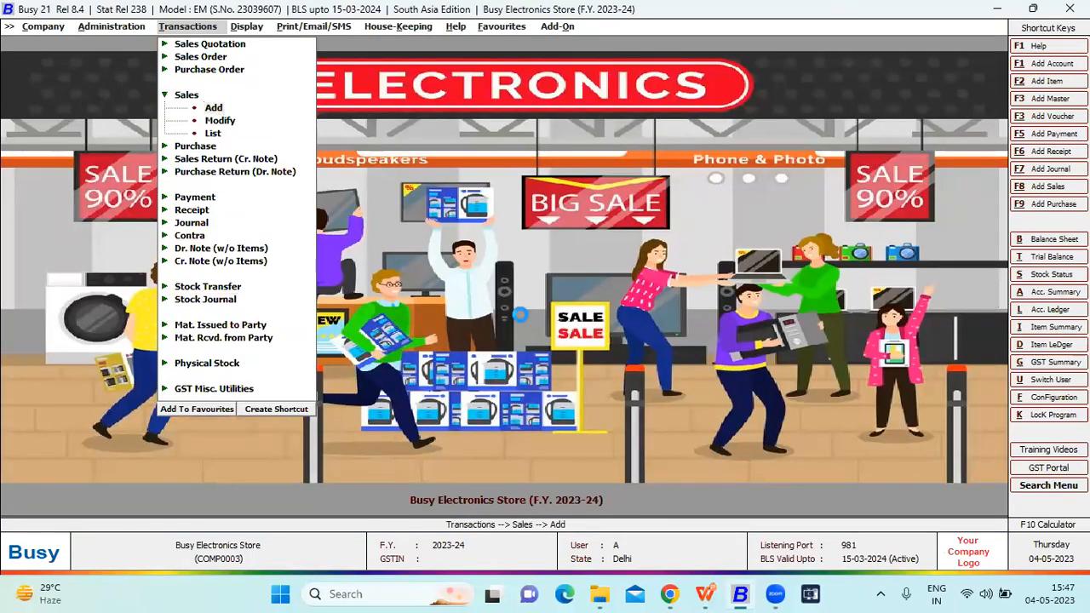
key(Return)
key(Return)
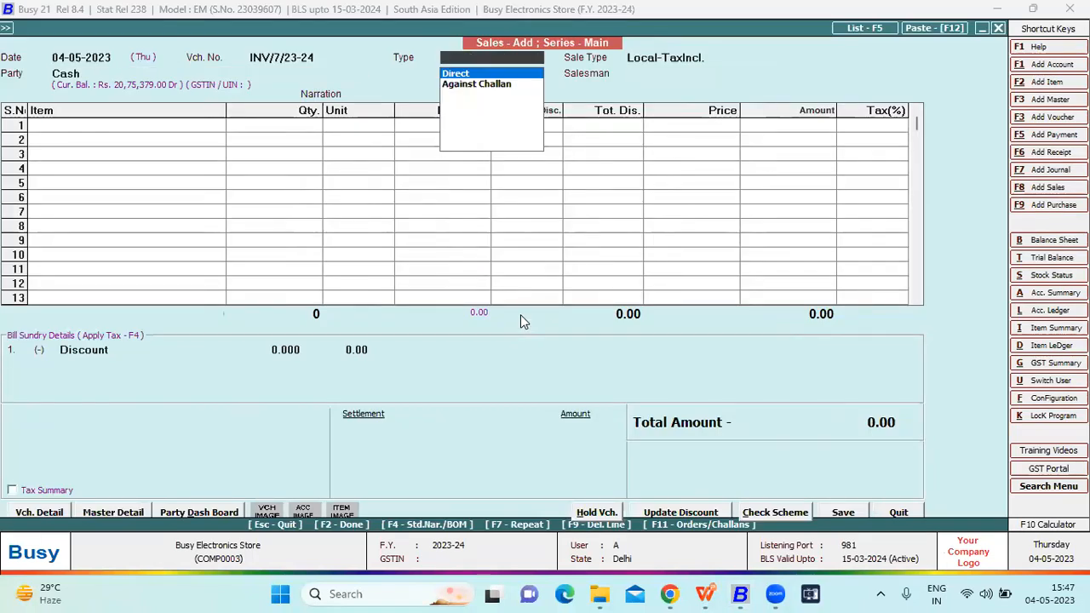
- Set the sales type to Against Challan for party Cash, keep GST reporting As Per Party Master, and assign a salesman
key(Down)
key(Return)
key(Return)
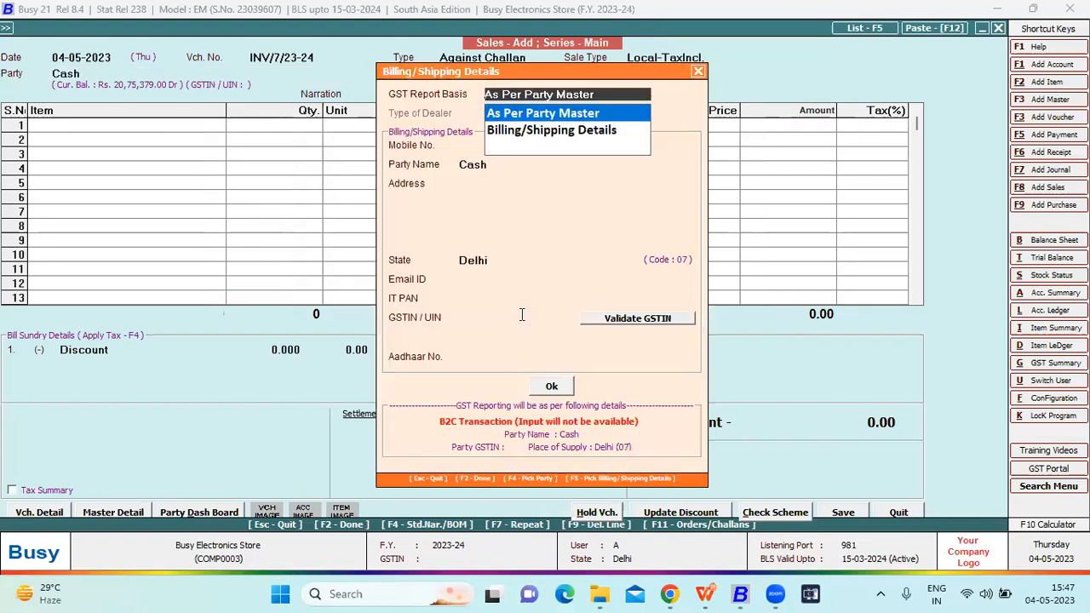
key(F2)
key(Return)
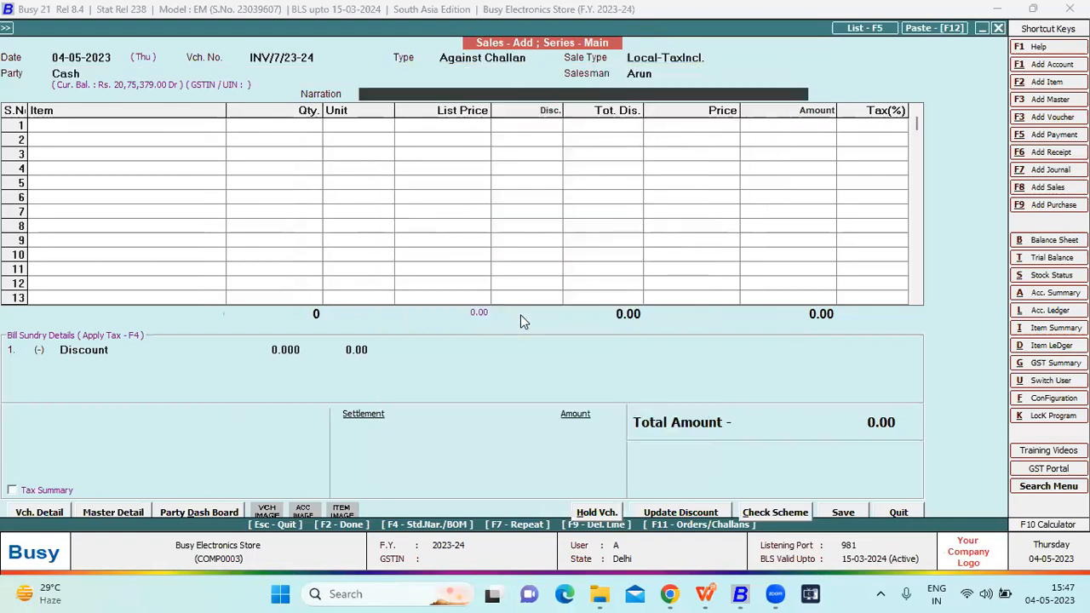
- Load the items of pending challan MI004 dated 04-05-2023 into the sales voucher and update the billing details from the challan
key(Return)
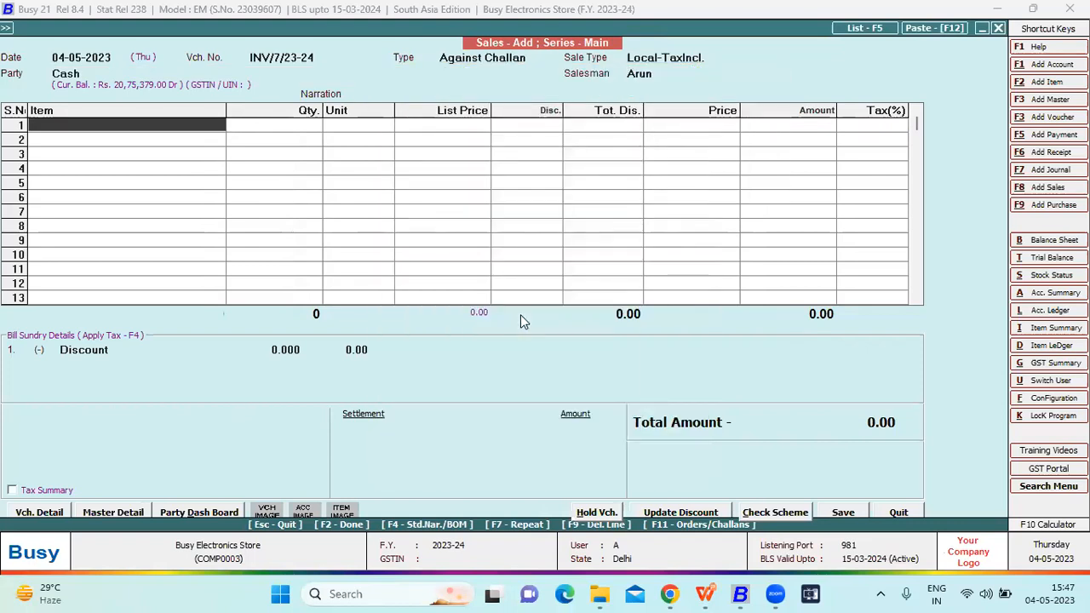
key(F11)
key(Return)
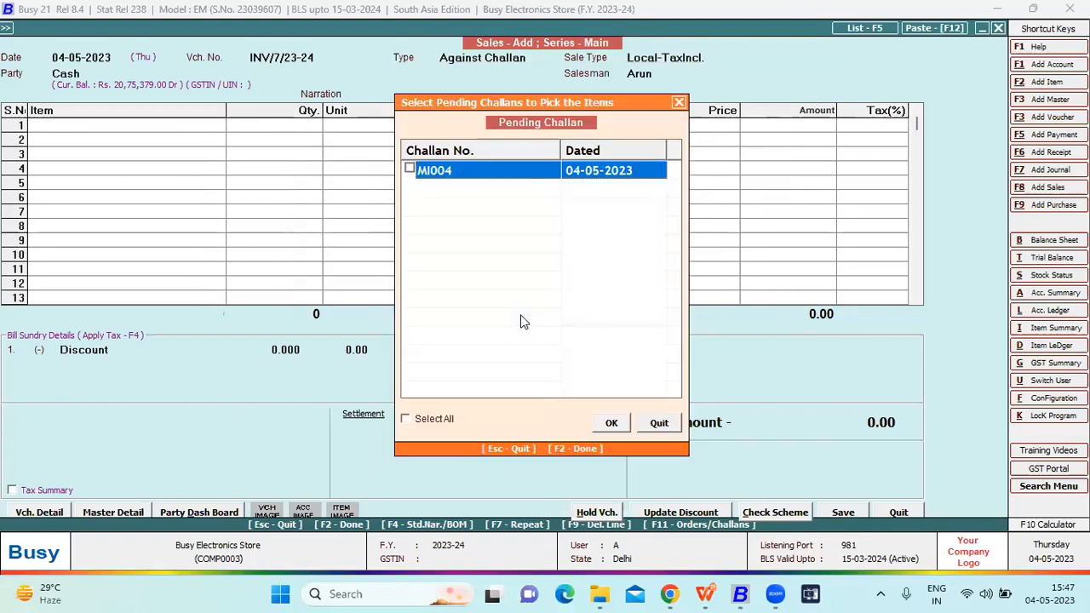
click(409, 169)
click(608, 424)
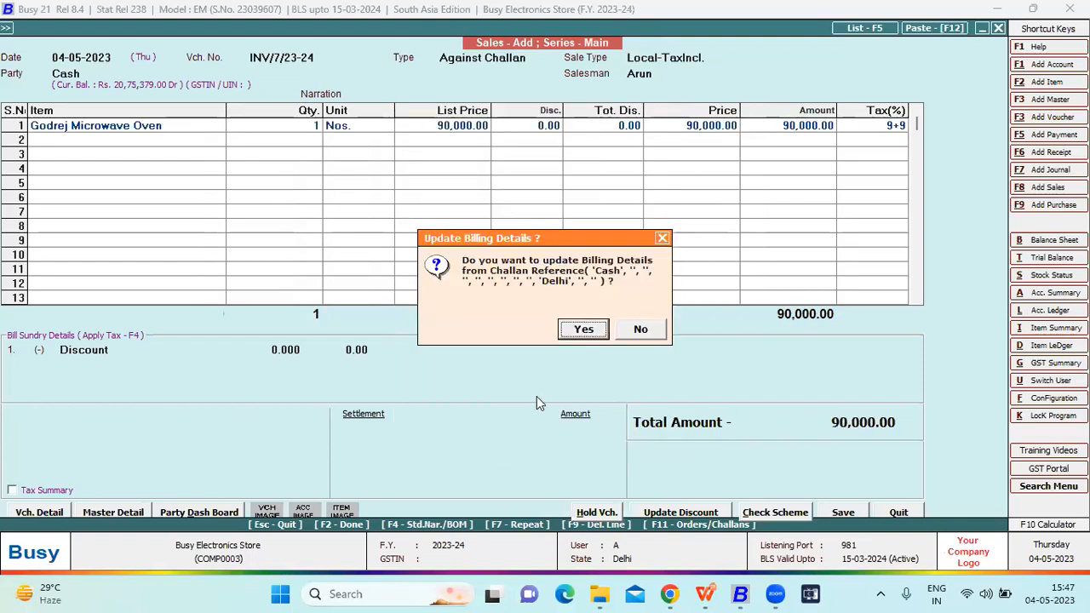
key(Return)
- Split the invoice settlement into 10,000 in Cash and 80,000 through Paytm_UPI
key(F2)
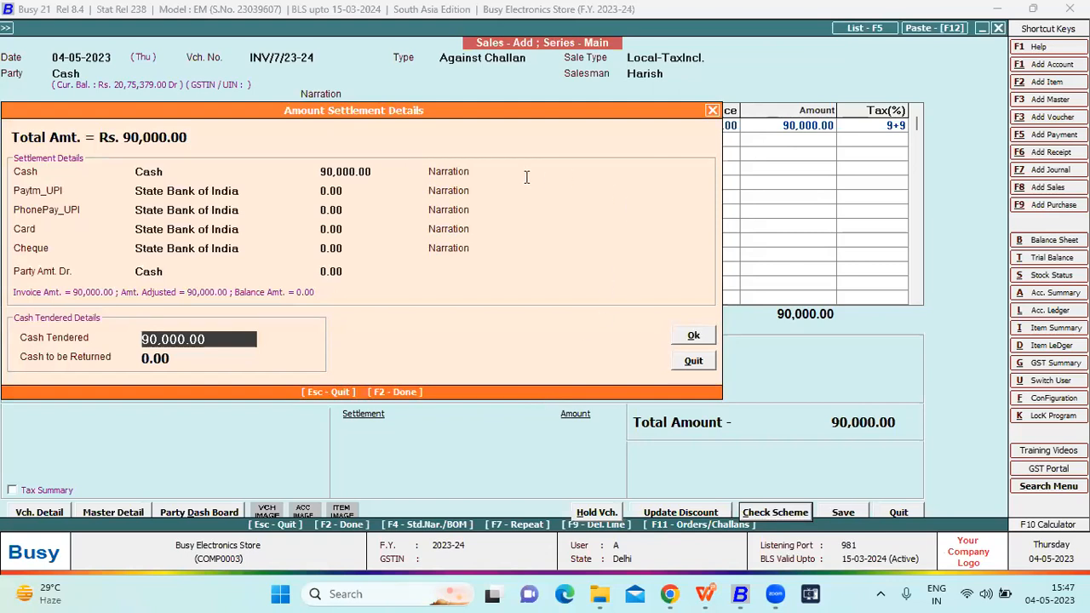
click(375, 172)
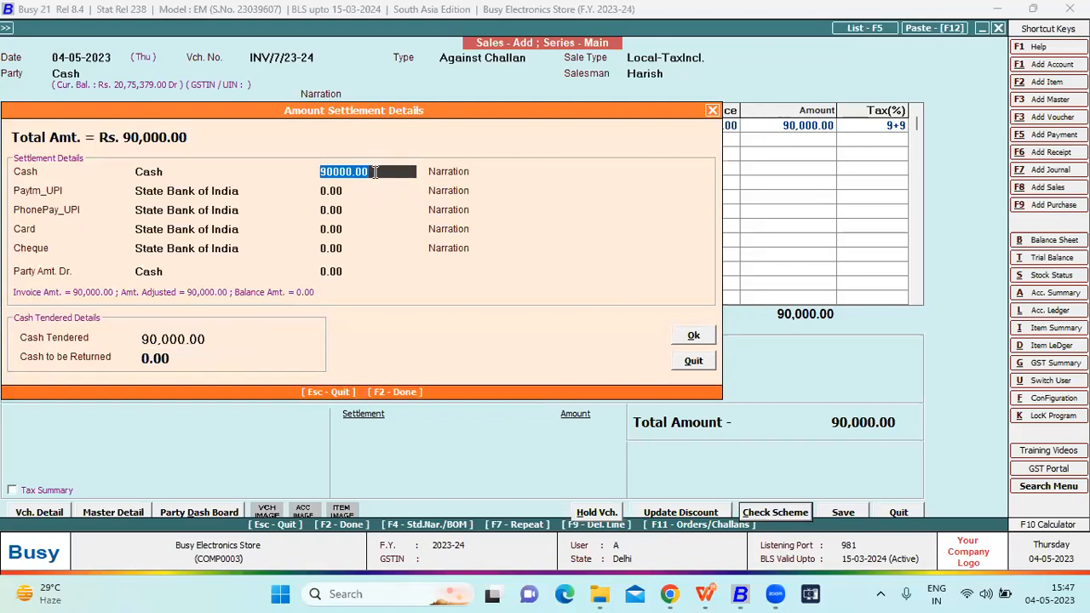
key(Return)
click(375, 172)
text(10000)
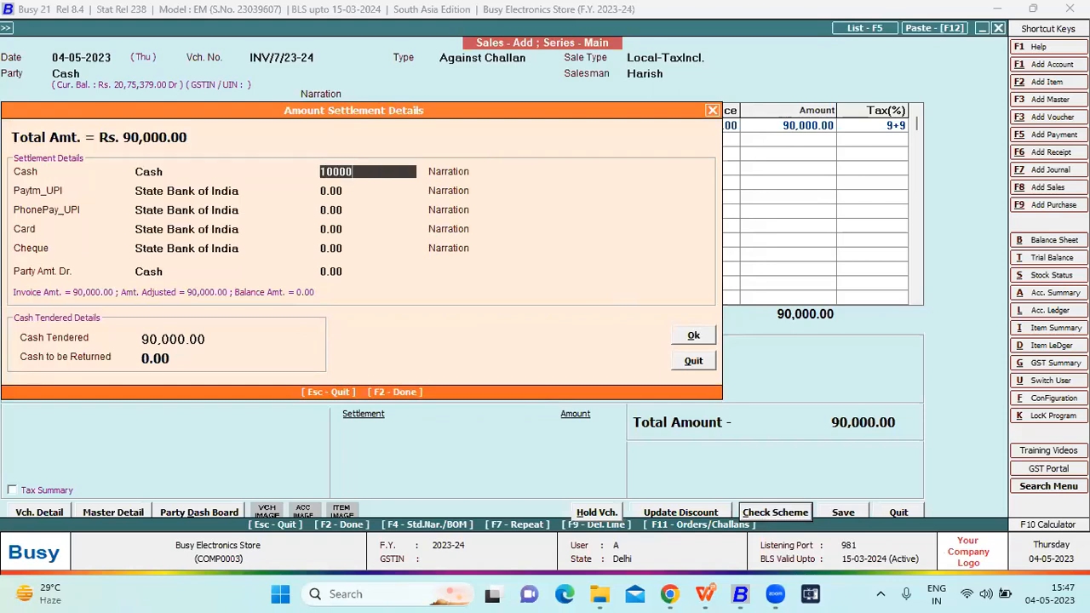
key(Return)
key(Return)
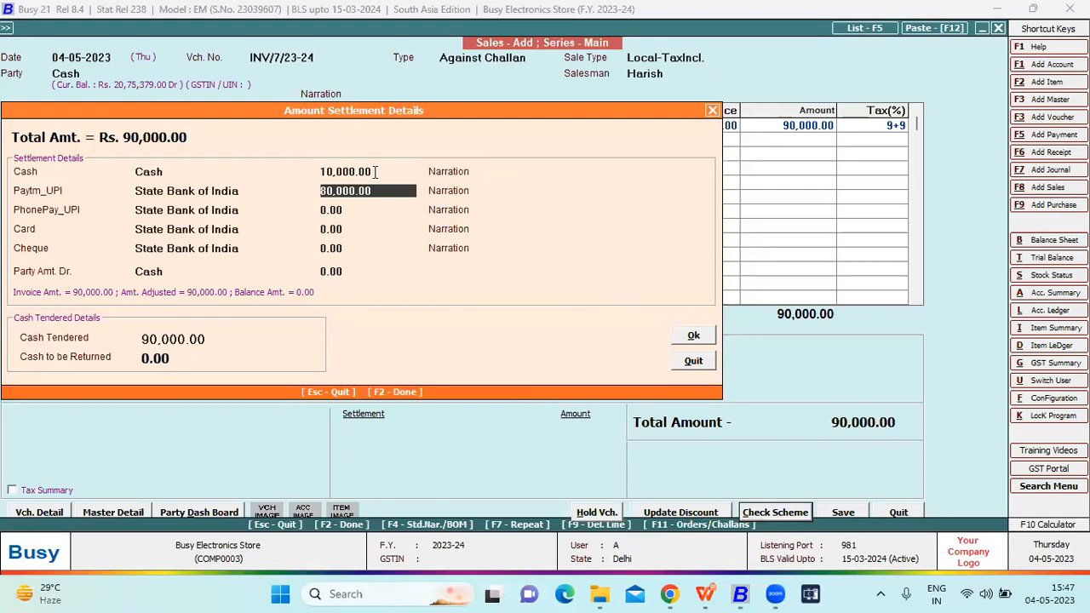
- Add the settlement narrations Bank for the Paytm_UPI amount and Cash for the cash amount
key(F1)
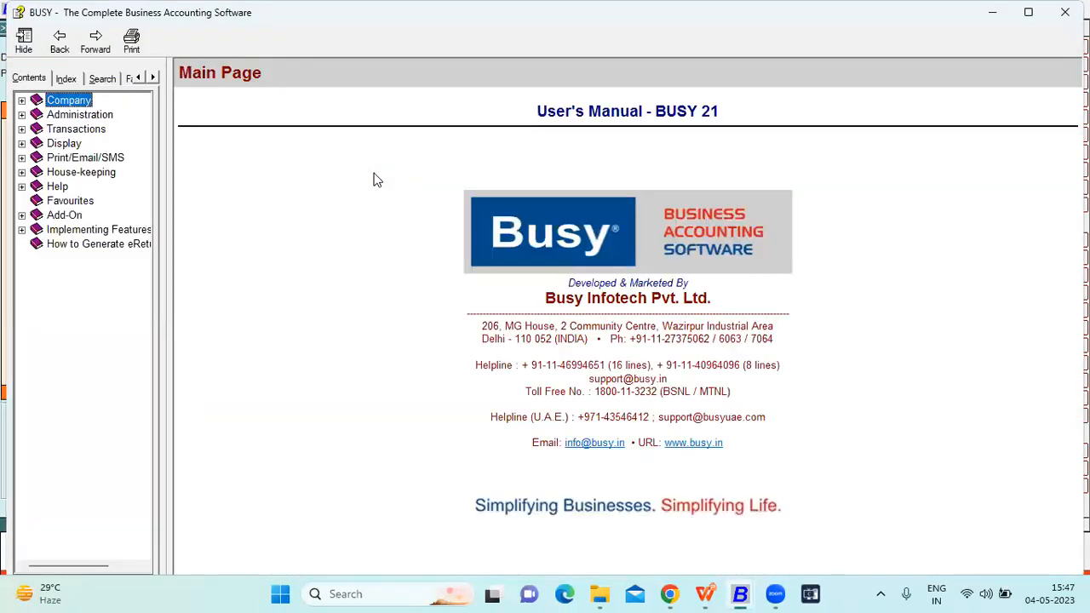
key(alt+F4)
key(F2)
key(Return)
key(Return)
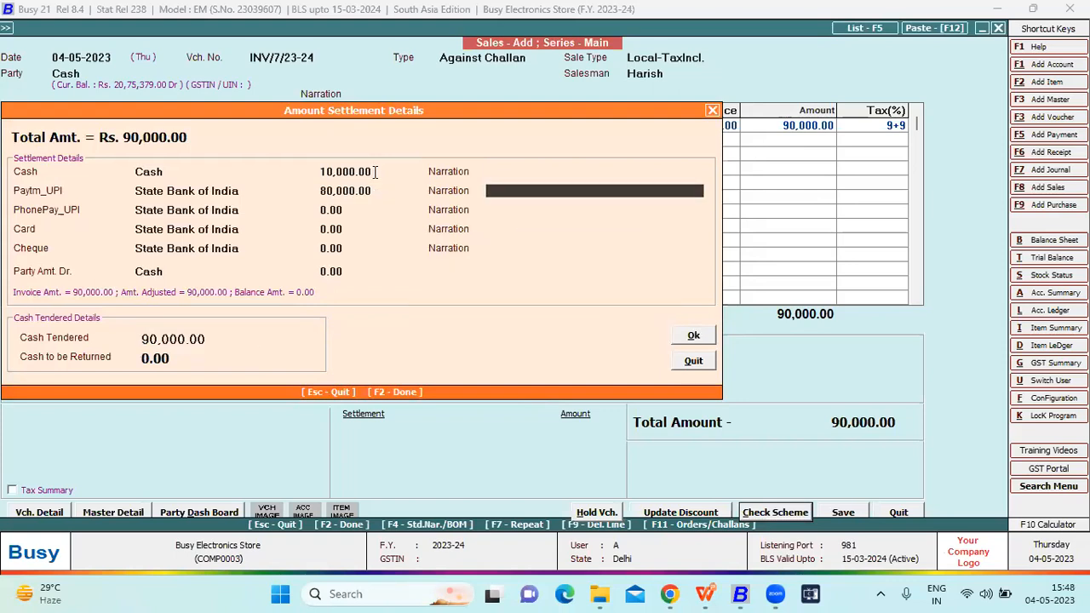
text(banj)
key(BackSpace)
text(k)
click(530, 173)
text(cash)
key(Return)
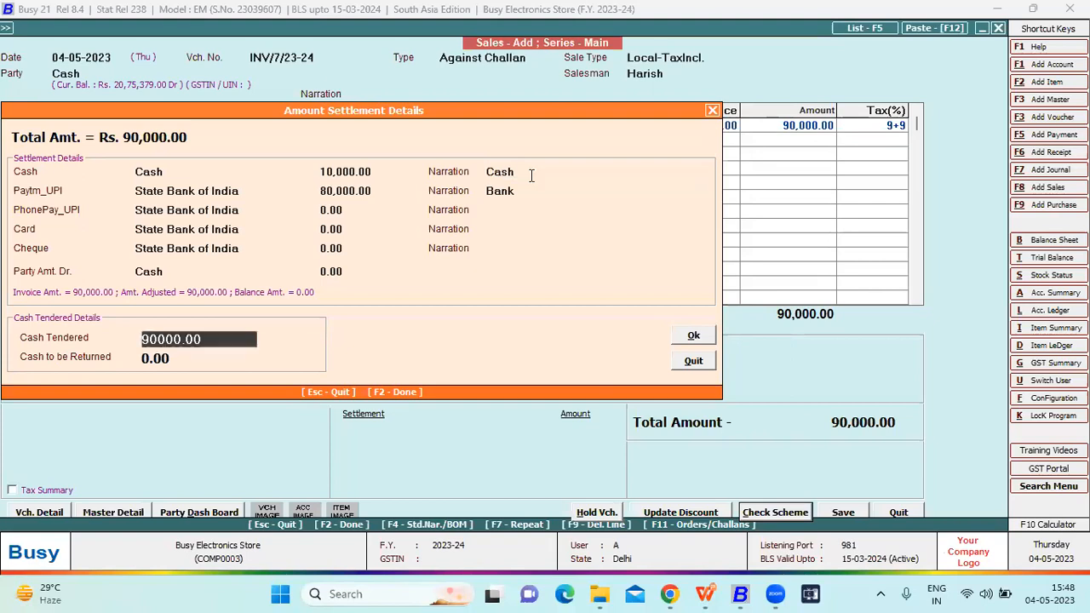
- Accept the settlement details and save the sales voucher
key(Return)
key(Return)
key(n)
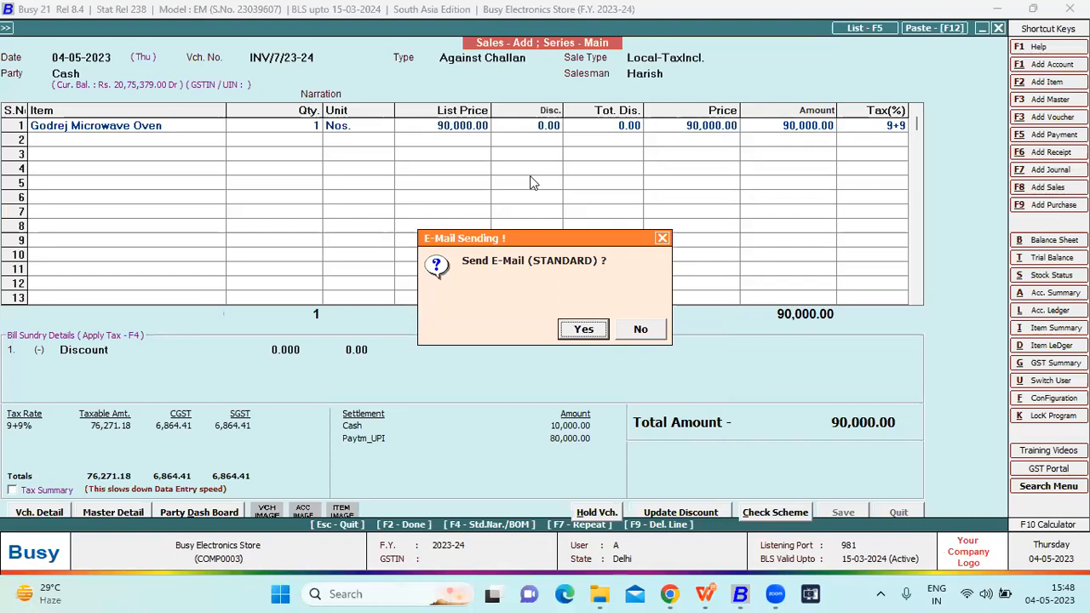
- Try to email the sales invoice in STANDARD format as a PDF attachment to the recipient's e-mail address
key(Return)
key(Return)
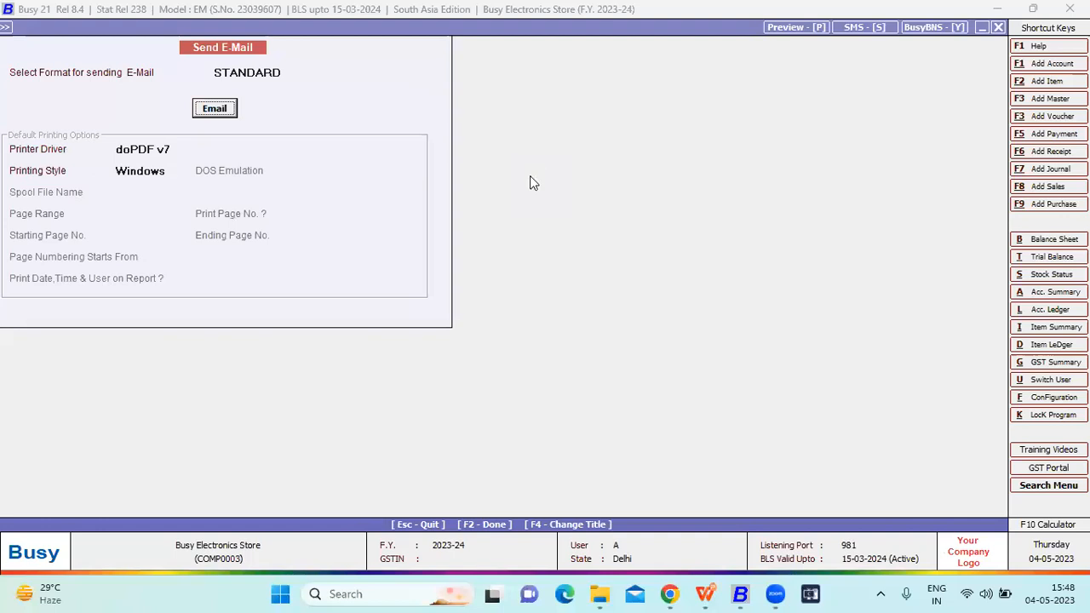
key(Return)
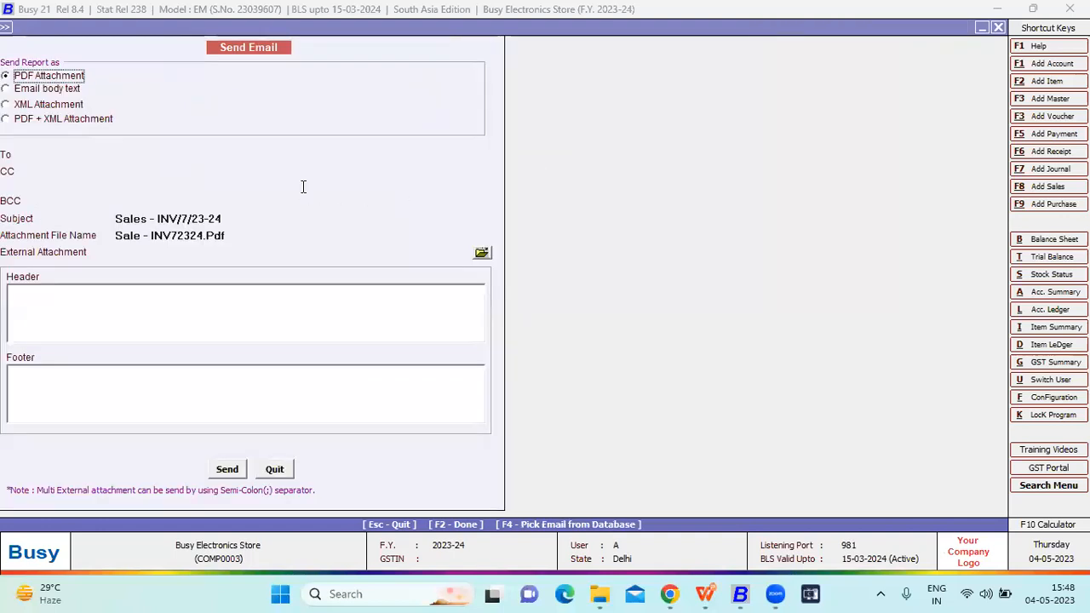
key(Return)
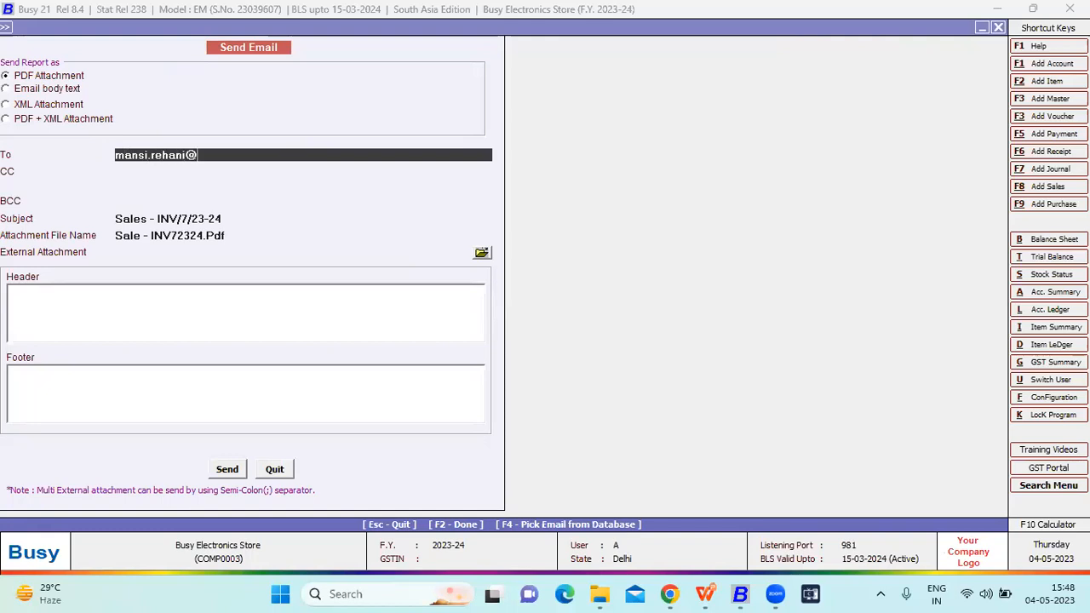
click(225, 467)
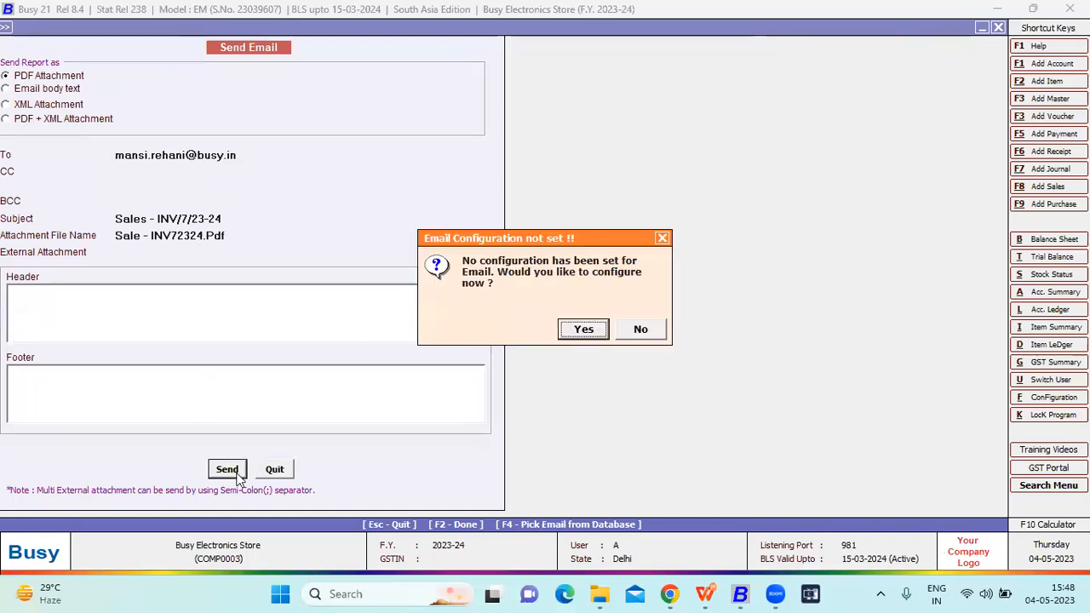
key(Return)
key(Escape)
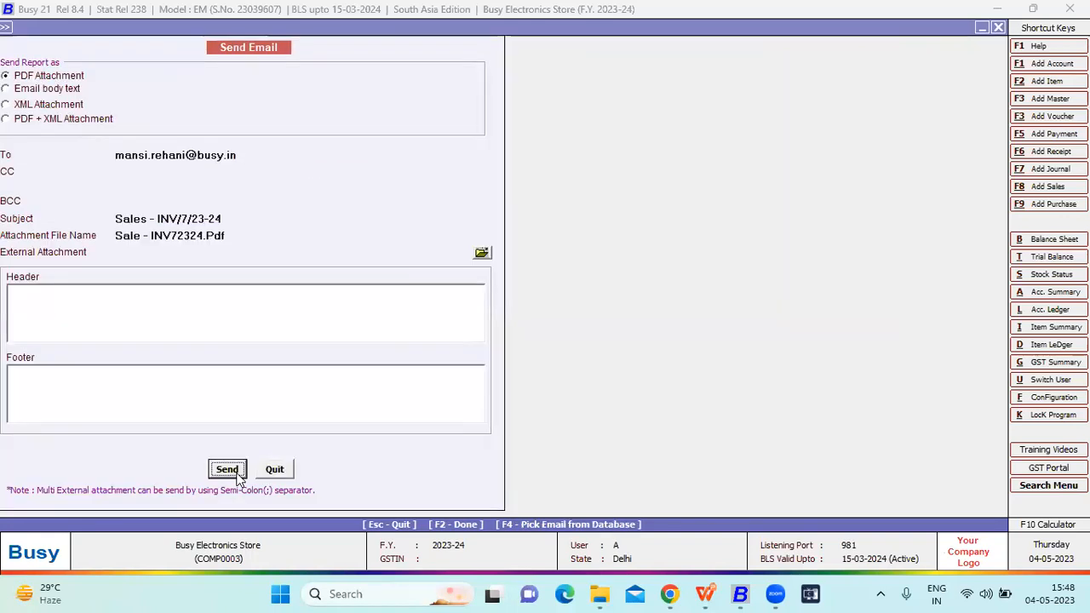
key(Escape)
key(Return)
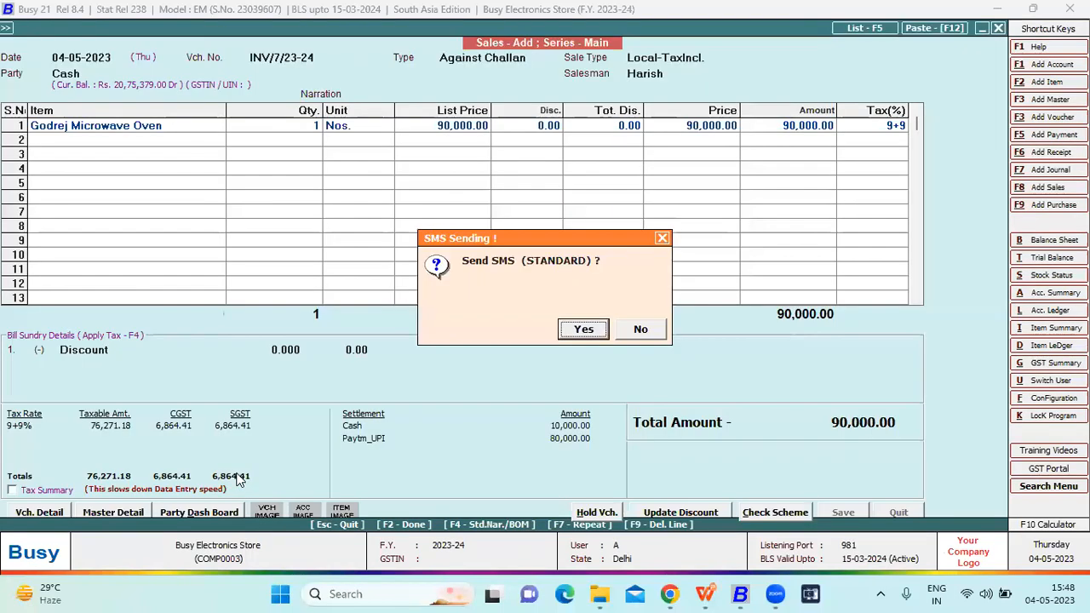
- View the WhatsApp message form for the sales invoice in STANDARD format, and leave it without sending
key(Return)
key(Return)
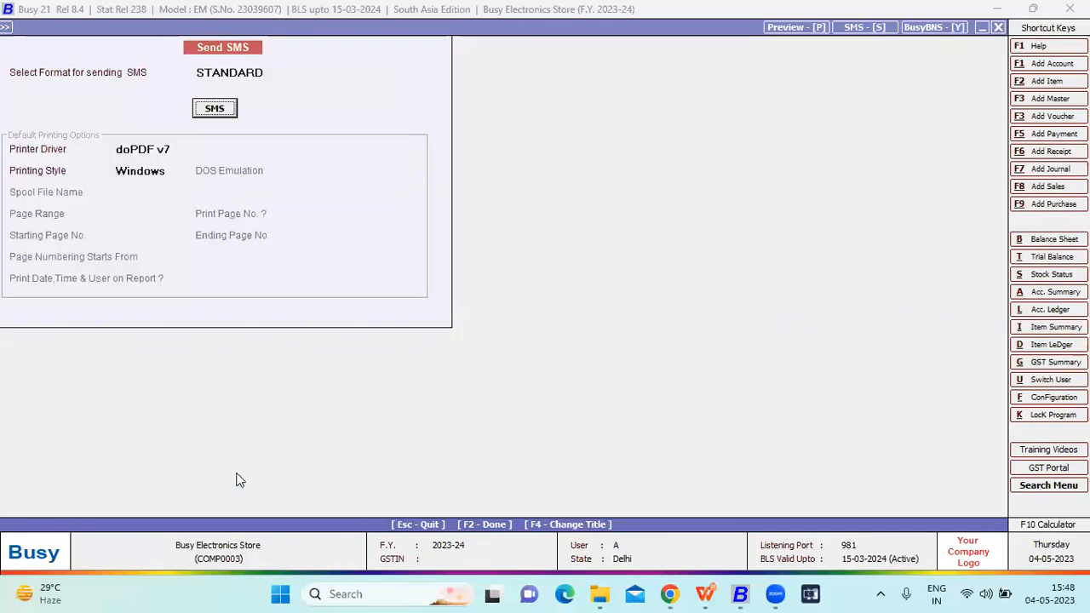
key(Return)
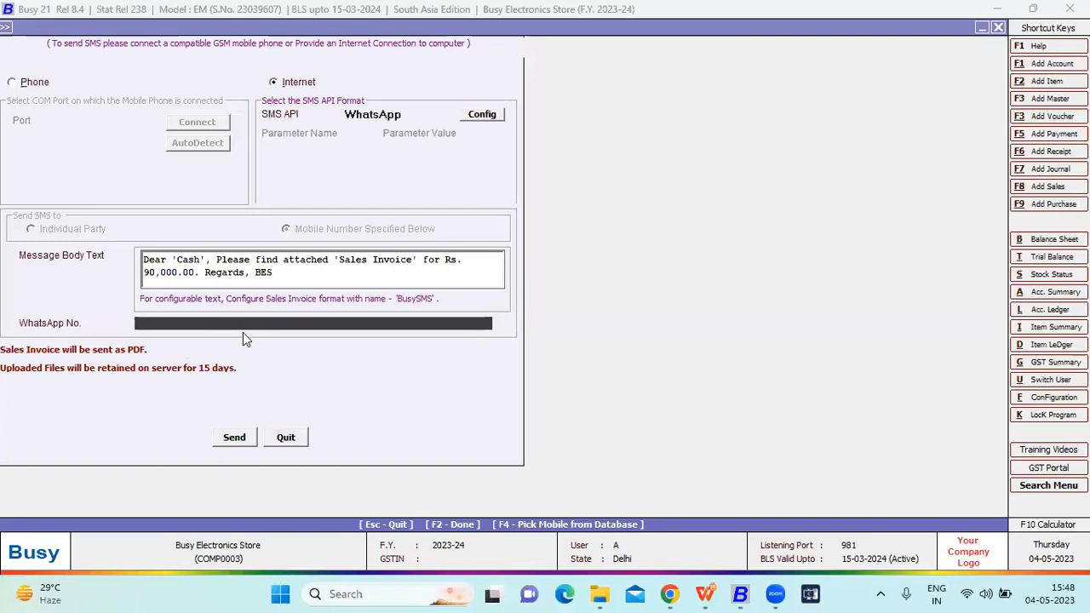
key(Escape)
key(Escape)
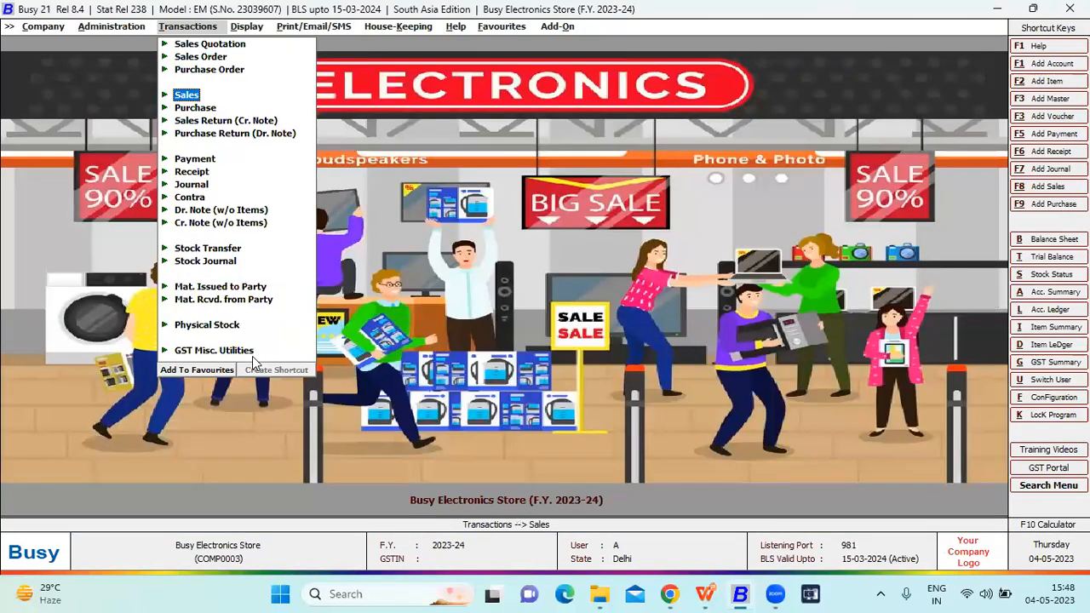
- List the purchase vouchers of all series and salesmen from 01-04-2023 to 04-05-2023
key(Left)
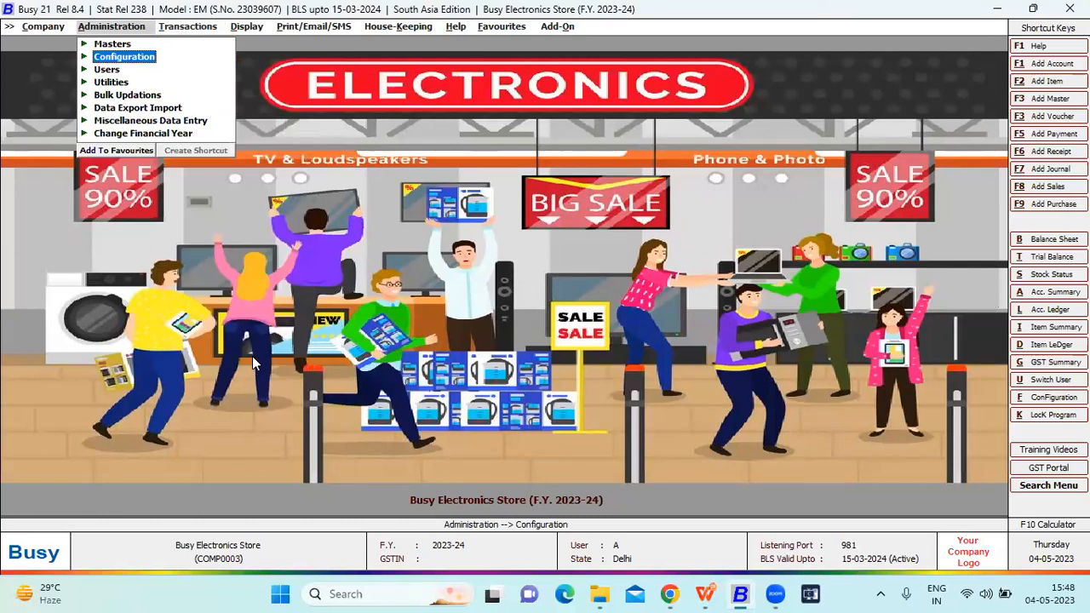
key(Right)
key(Down)
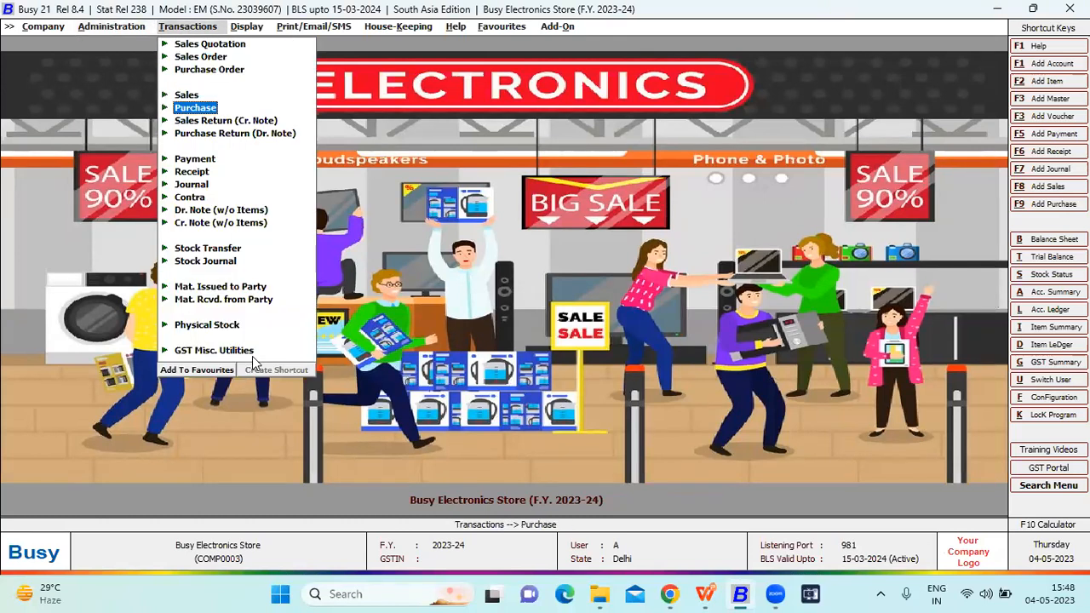
key(Return)
key(Down)
key(Return)
key(Escape)
key(Down)
key(Return)
key(Return)
key(Return)
key(Return)
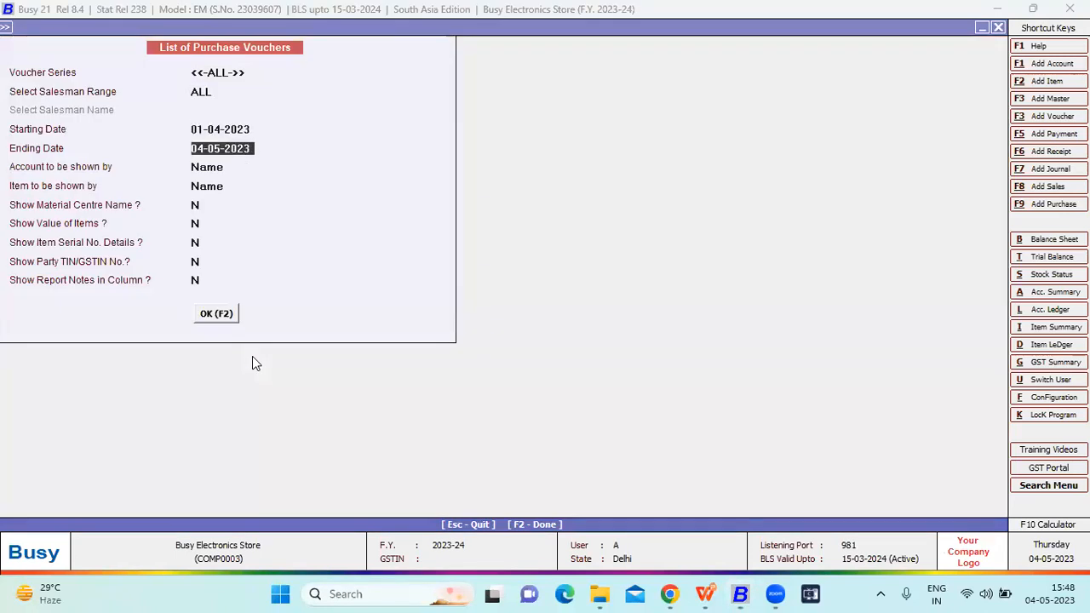
key(Return)
key(F2)
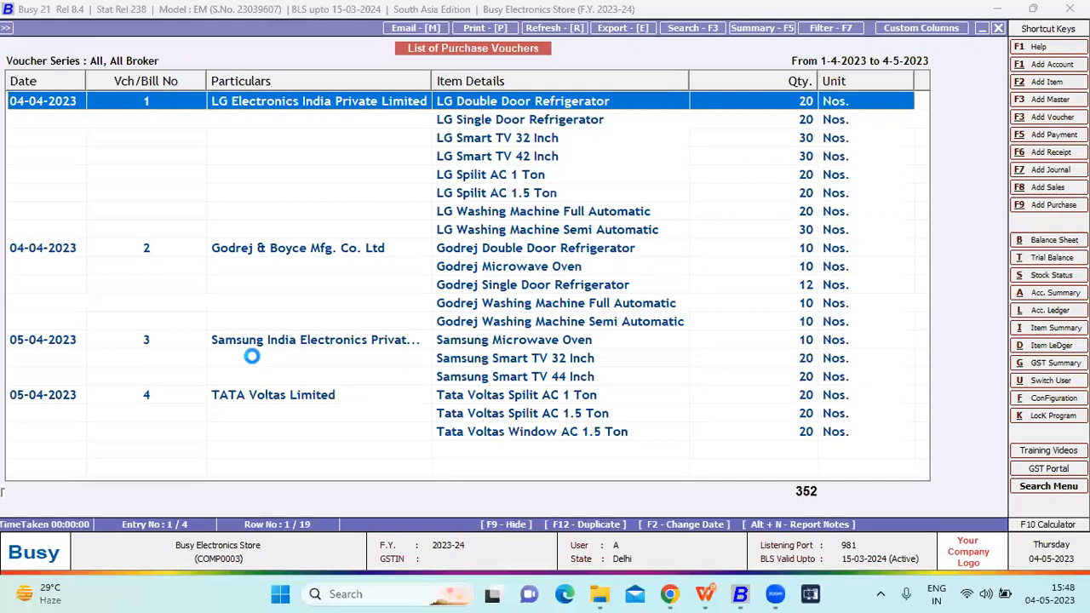
- Open purchase voucher 1 of LG Electronics India Private Limited dated 04-04-2023 and go to its first item line
key(Return)
key(Return)
key(Return)
- Open the serial-number-wise details of the LG Double Door Refrigerator line, keeping Godown as its material centre
key(Return)
key(Return)
key(Return)
key(Return)
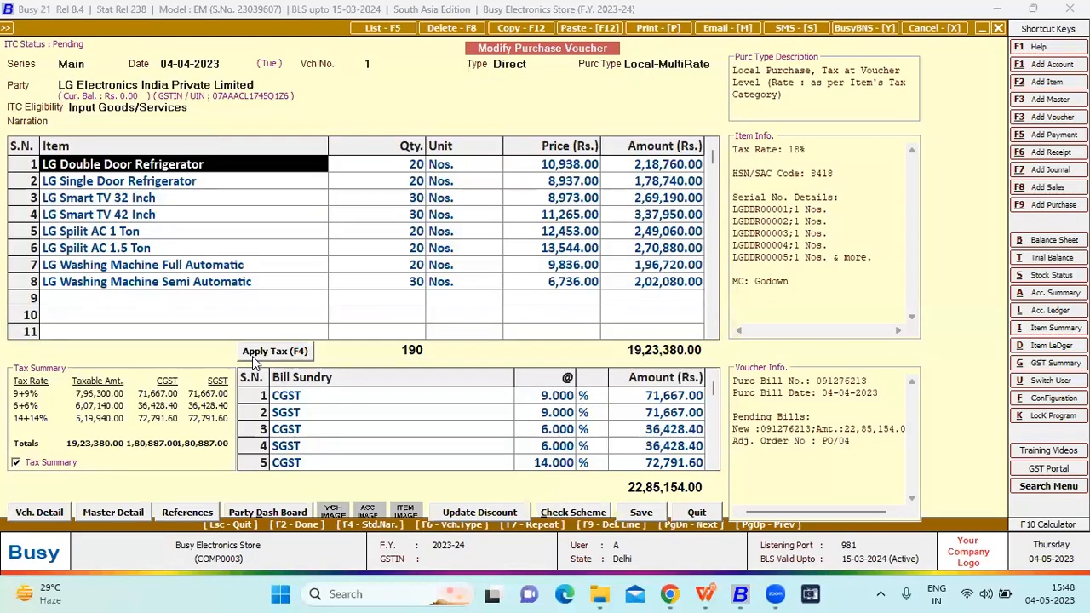
key(Return)
key(Left)
key(Return)
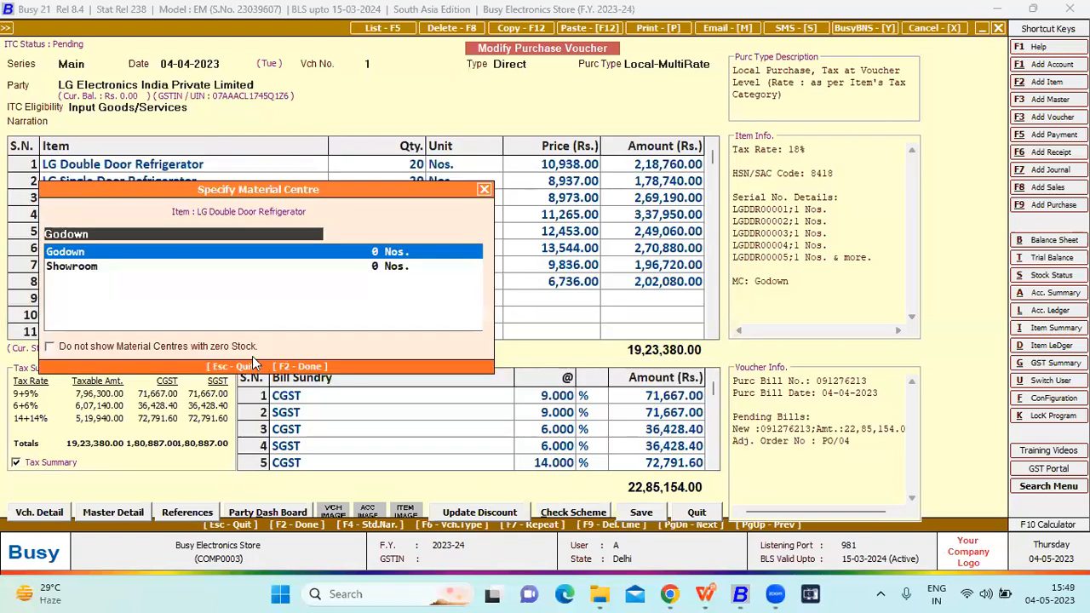
key(Return)
key(Return)
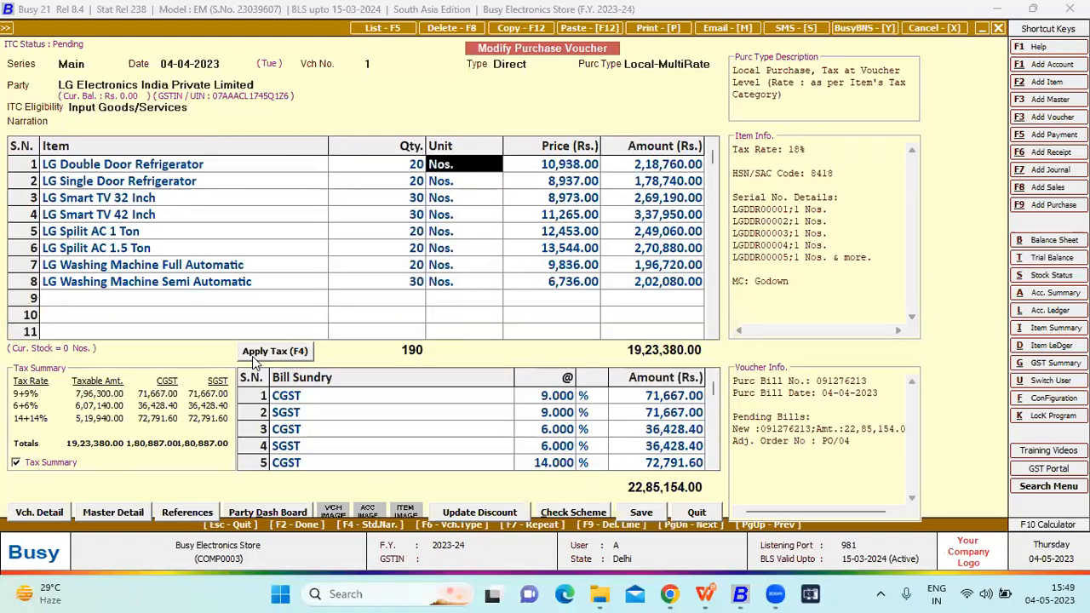
key(Return)
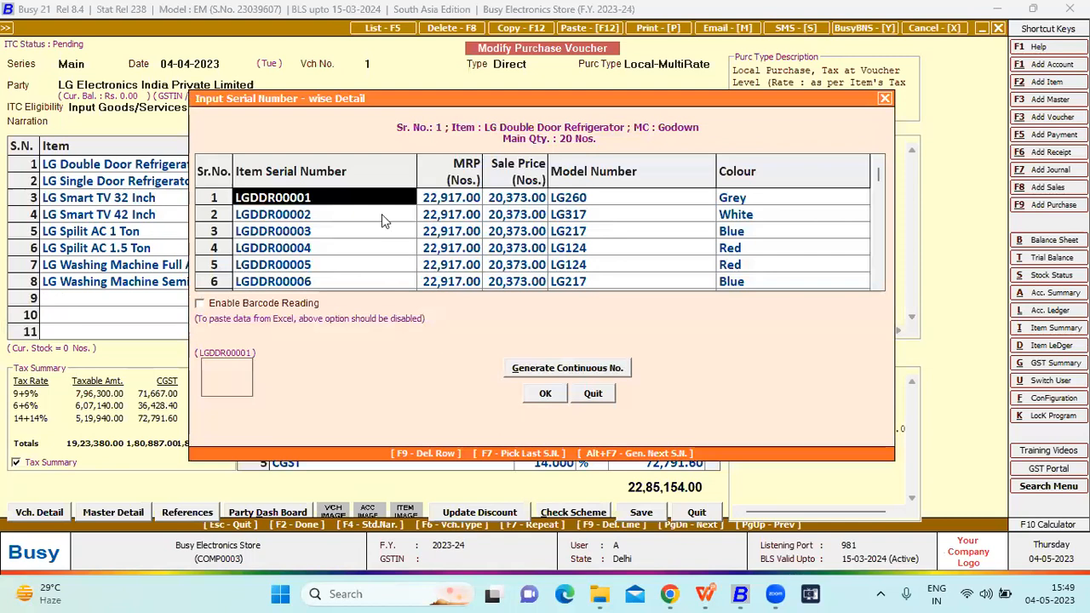
- Examine the MRP, sale price, model number and colour of the first serial number, and leave the purchase voucher and its list without saving
key(Return)
key(Return)
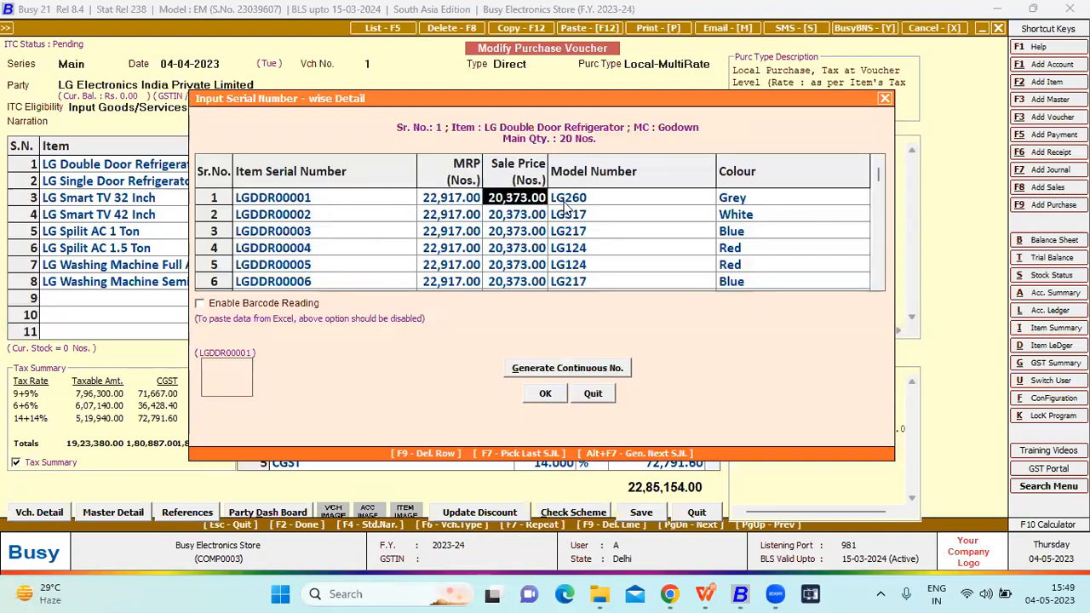
key(Return)
key(Return)
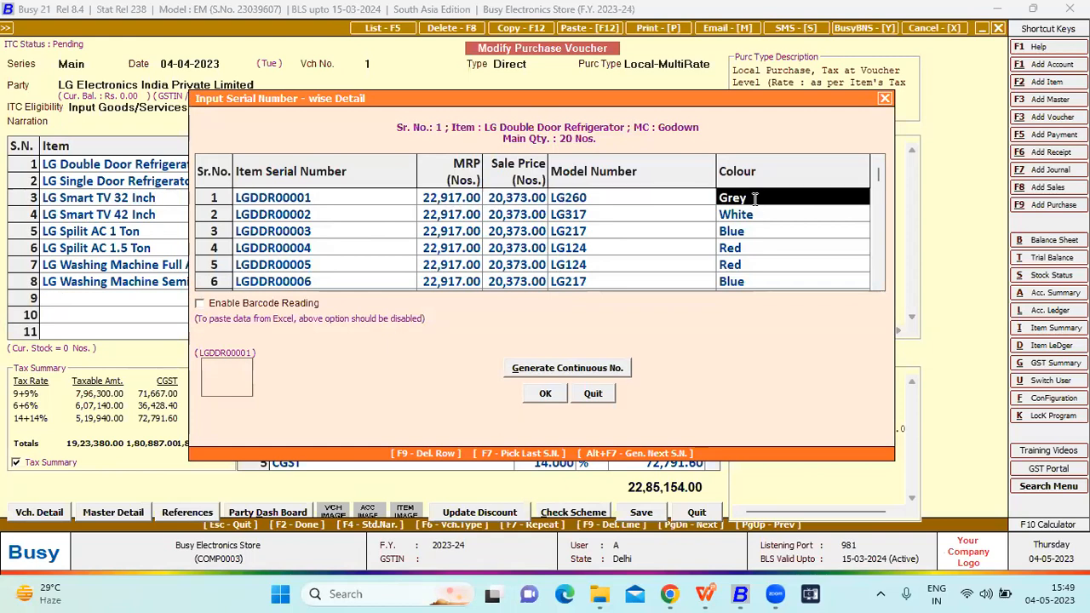
key(Escape)
key(Escape)
key(Return)
key(Escape)
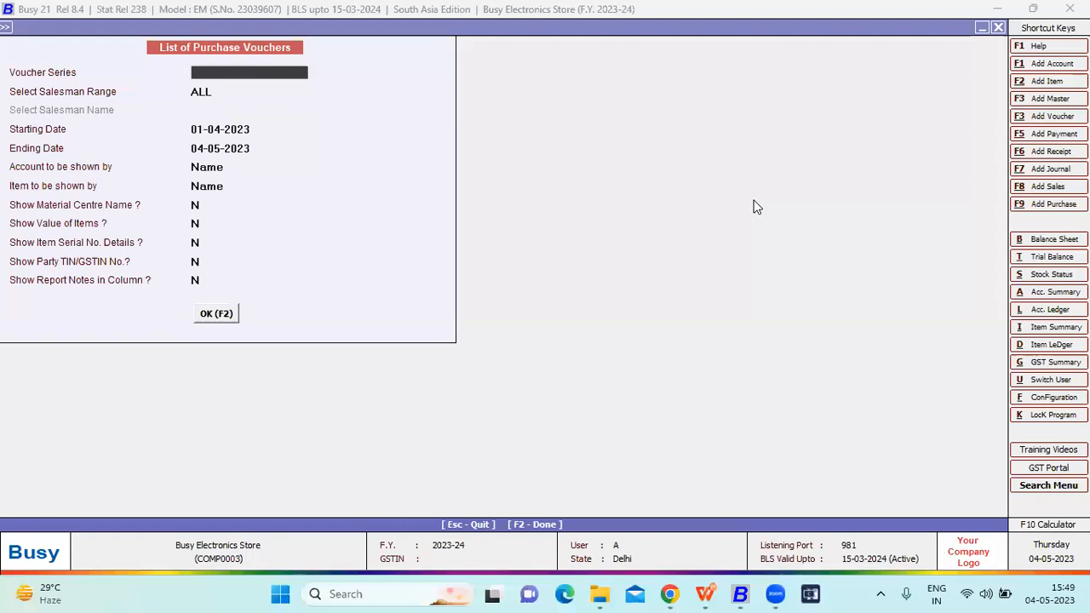
- List the sales vouchers of all series from 01-04-2023 to 04-05-2023
key(Escape)
key(Up)
key(Up)
key(Up)
key(Up)
key(Return)
key(Down)
key(Down)
key(Return)
key(Return)
key(F2)
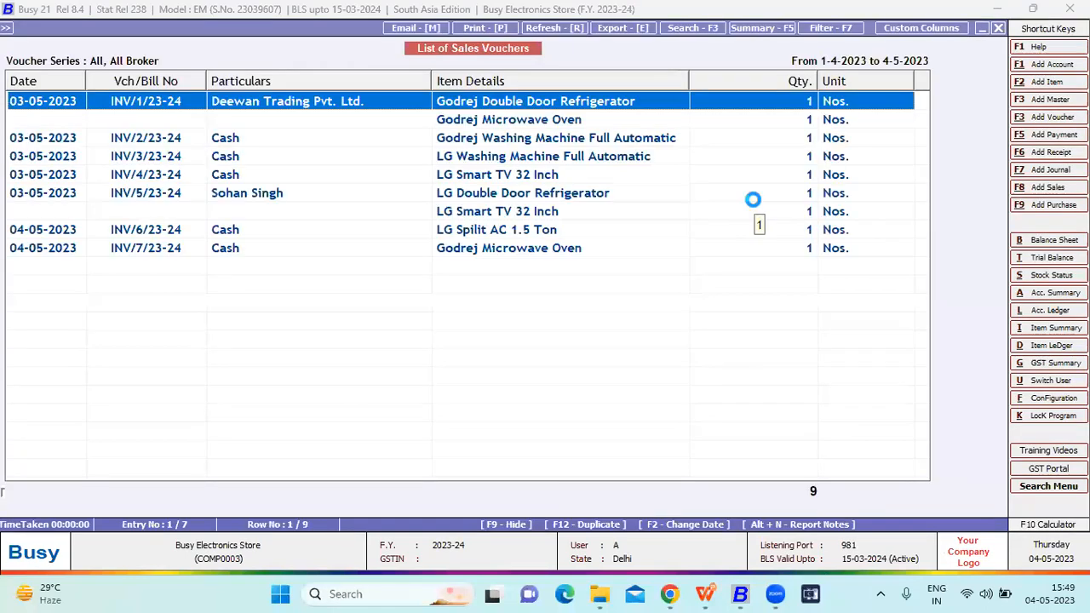
- Open sales voucher INV/1/23-24 of Deewan Trading Pvt. Ltd. and go to its first item line
key(Return)
- Review the voucher's item lines, discounts and bill sundry details, and leave it without saving
key(Return)
key(Return)
key(Return)
key(Return)
key(Return)
key(Return)
key(Return)
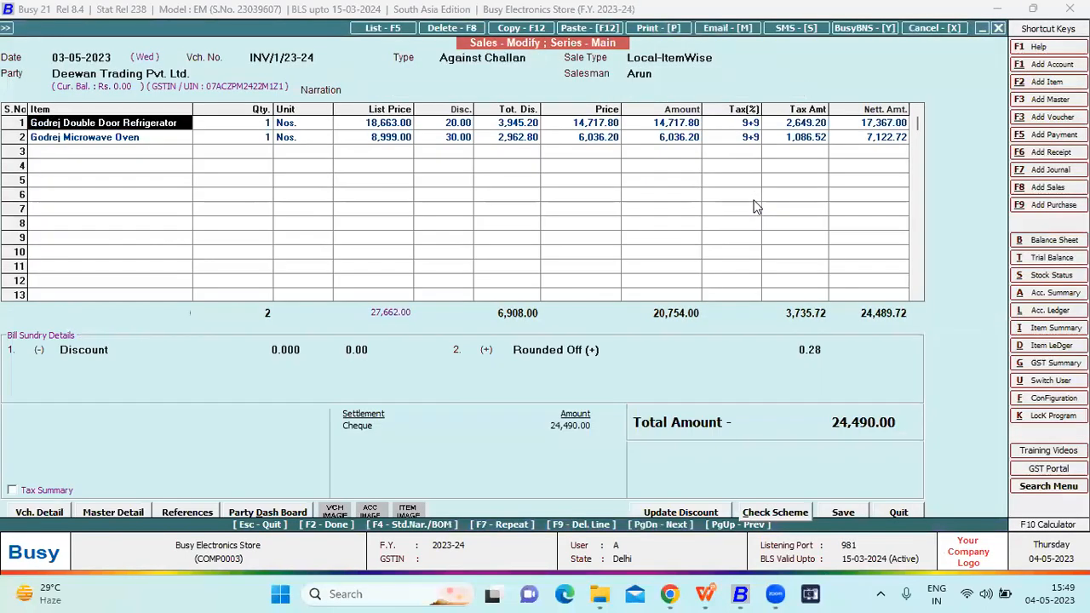
key(Return)
key(Return)
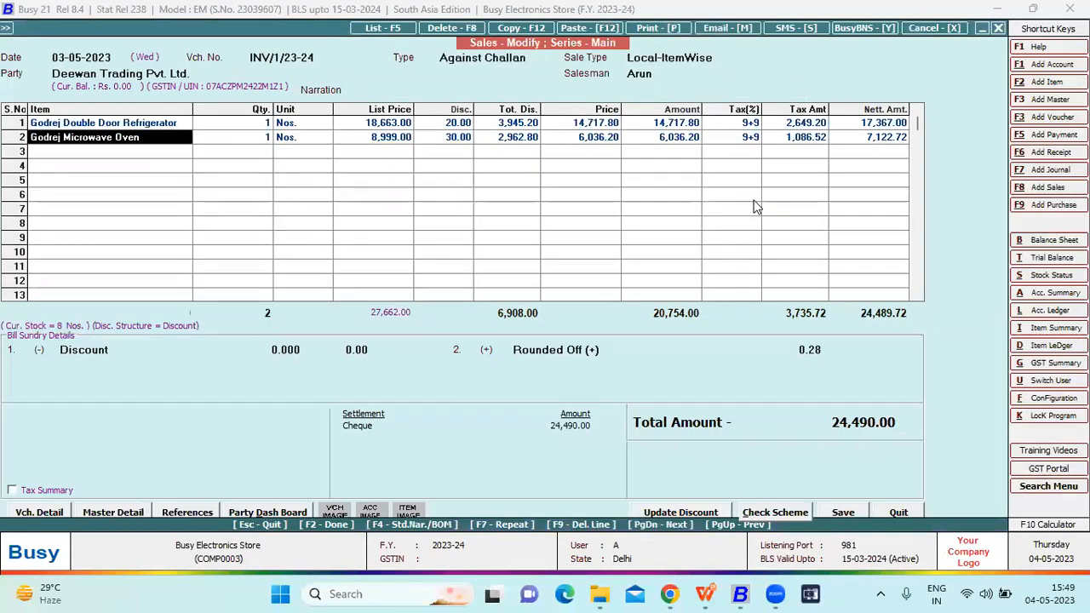
key(Return)
key(Return)
key(Return)
key(Return)
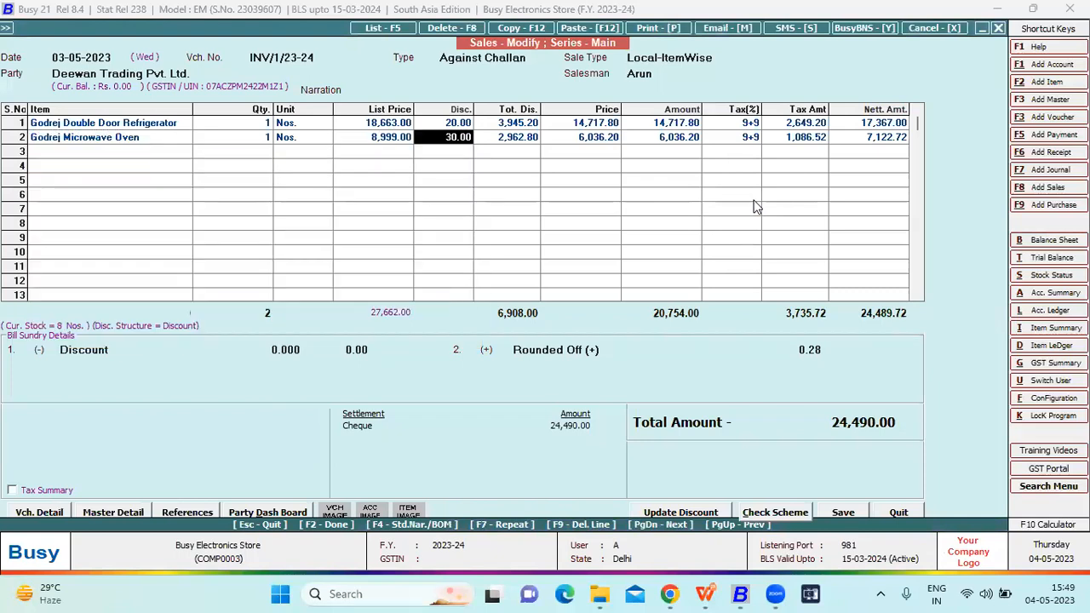
key(Return)
key(Return)
key(Return)
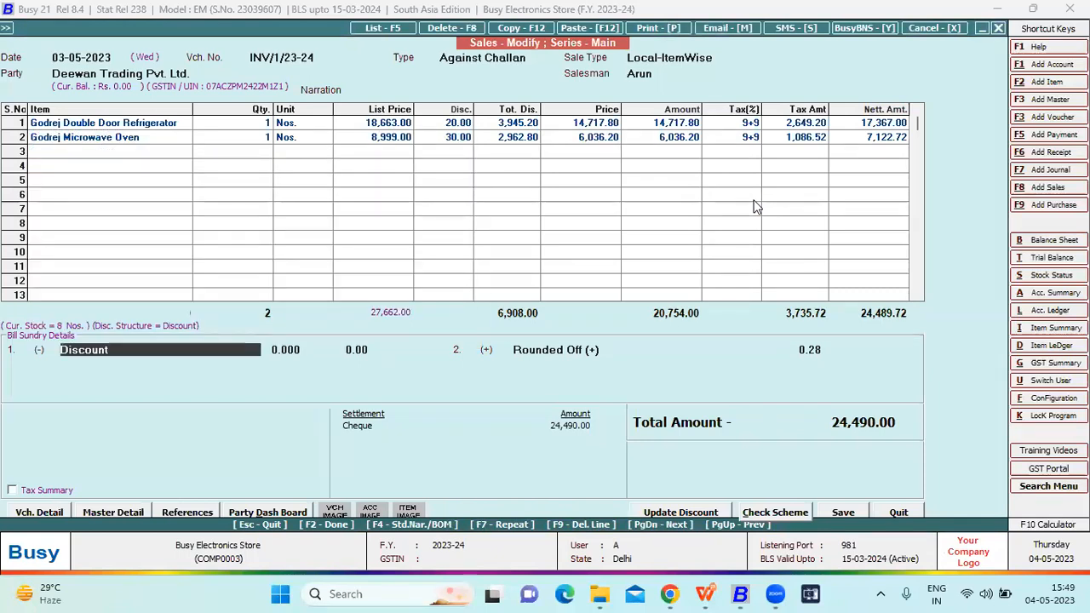
key(Return)
key(Return)
key(Return)
key(n)
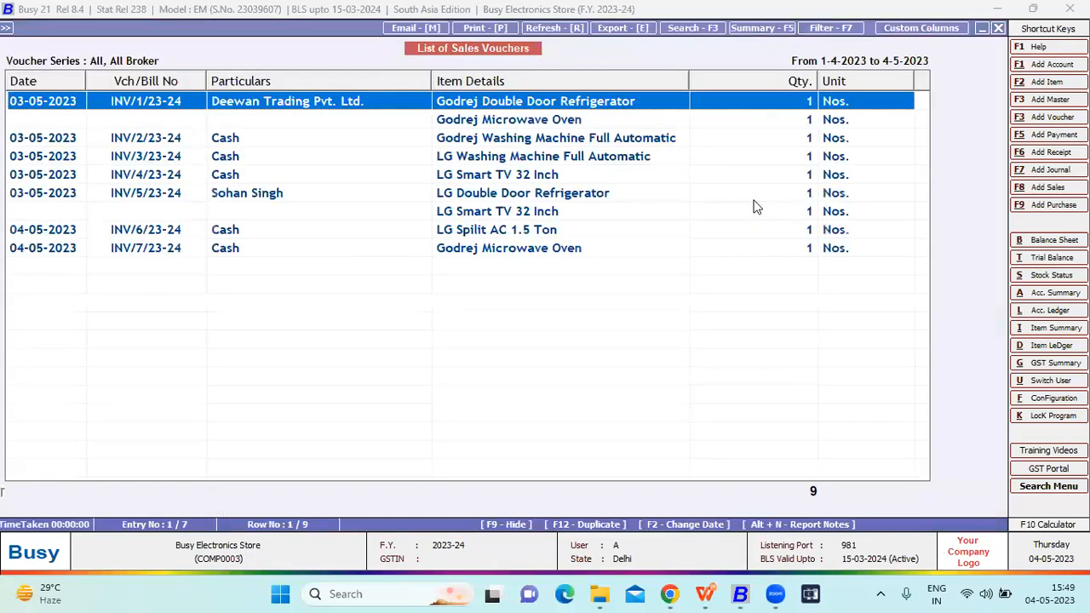
- Open cash sales voucher INV/3/23-24 and view the serial number selection of its LG Washing Machine Full Automatic line
key(Down)
key(Down)
key(Return)
key(Return)
key(Return)
key(Return)
key(Return)
key(Return)
key(Return)
key(Return)
key(Return)
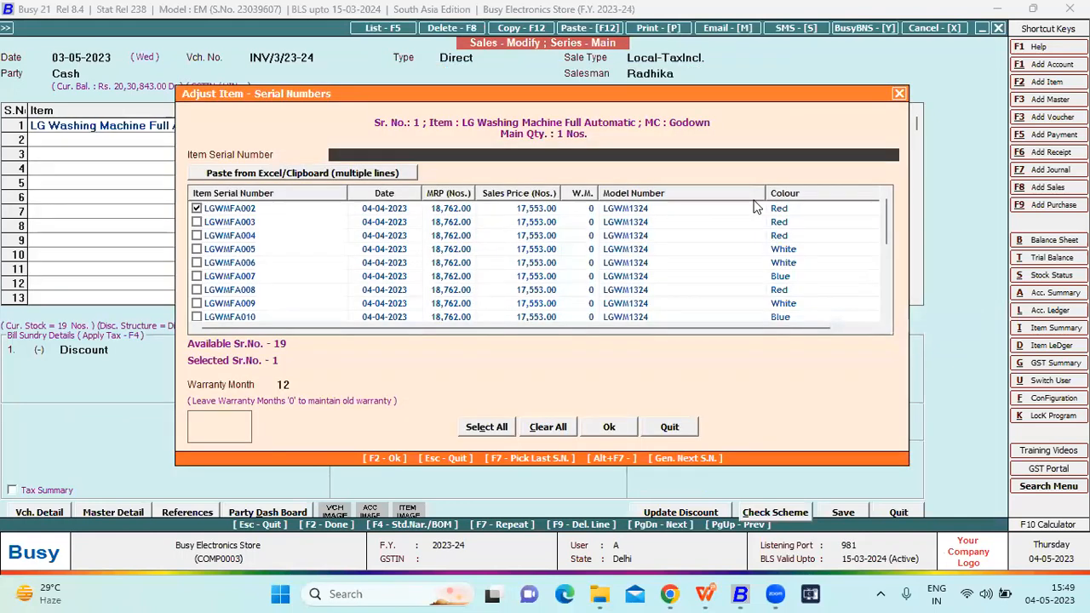
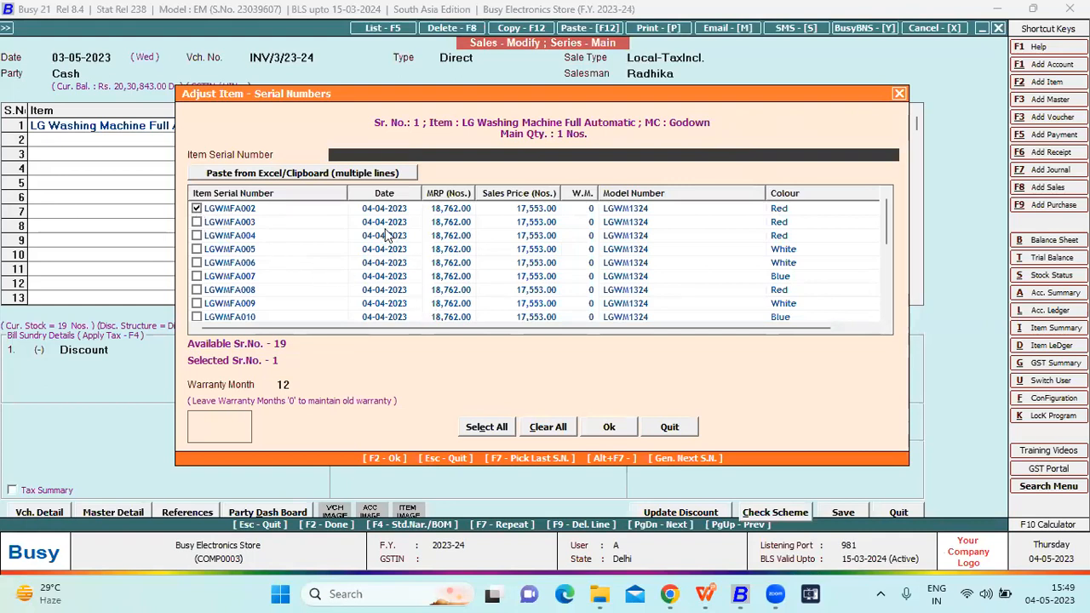
- Accept the washing machine's serial number selection, save voucher INV/3/23-24 without printing it, and leave the sales voucher list
click(600, 426)
key(F2)
key(F2)
key(F2)
key(Return)
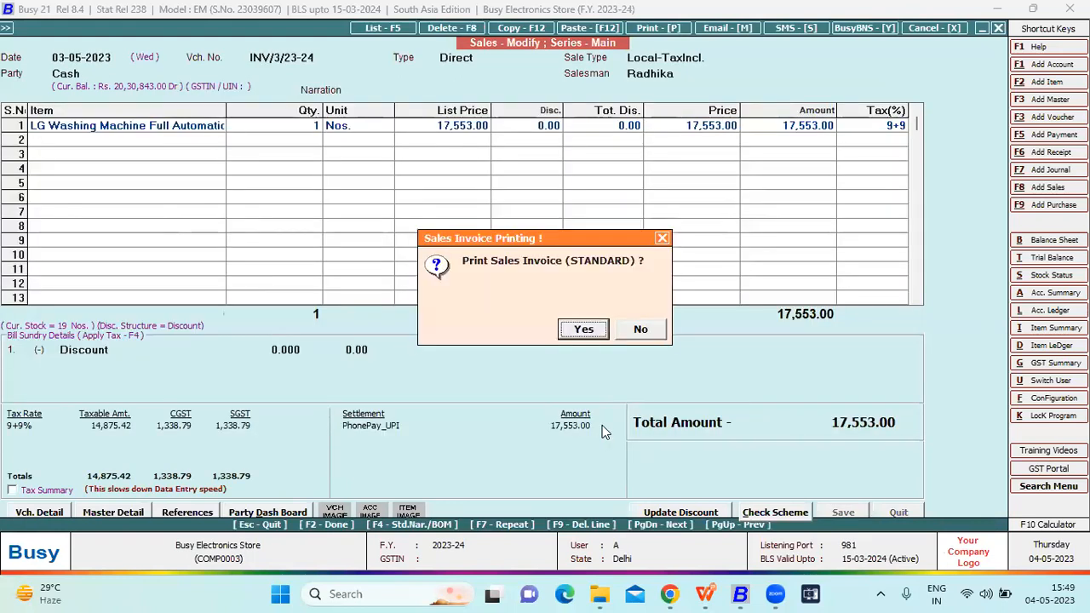
key(n)
key(Escape)
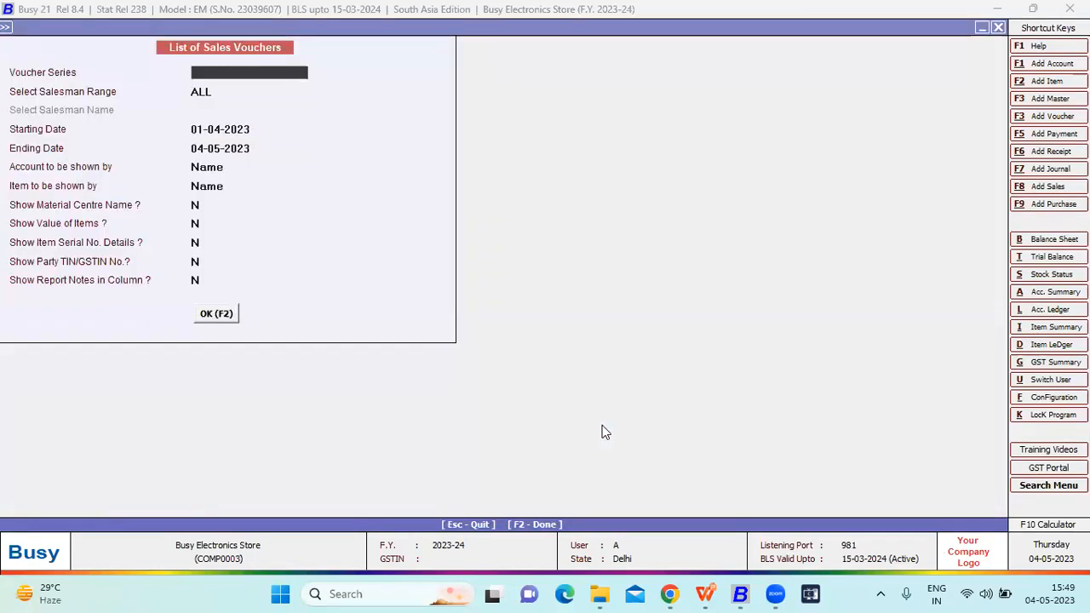
key(Escape)
key(Escape)
- Open the Main series stock transfer voucher dated 20-04-2023 for modification
key(s)
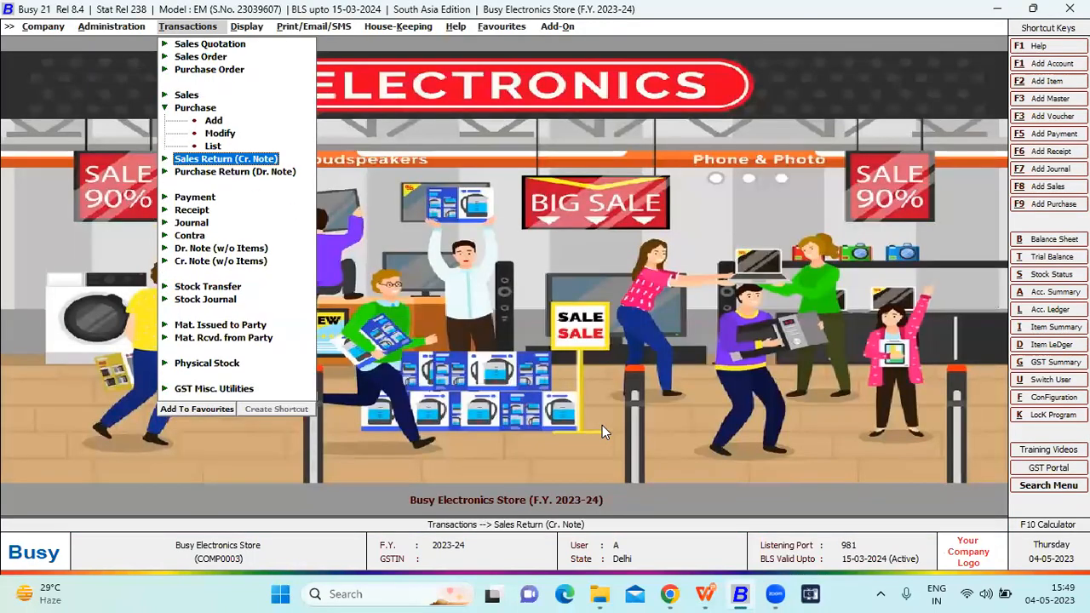
key(s)
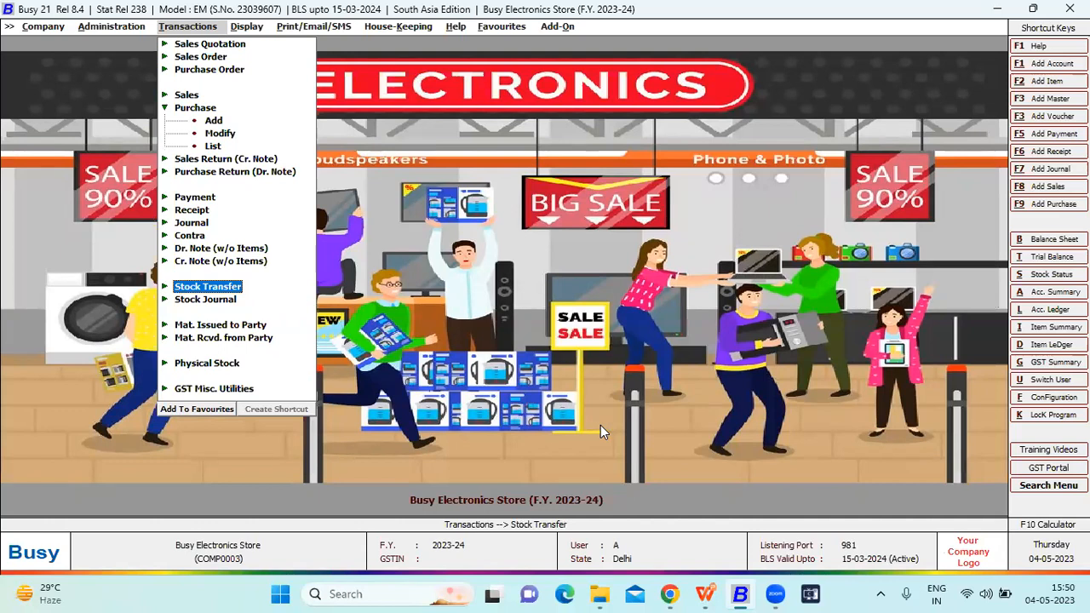
key(Return)
key(Down)
key(Return)
key(Return)
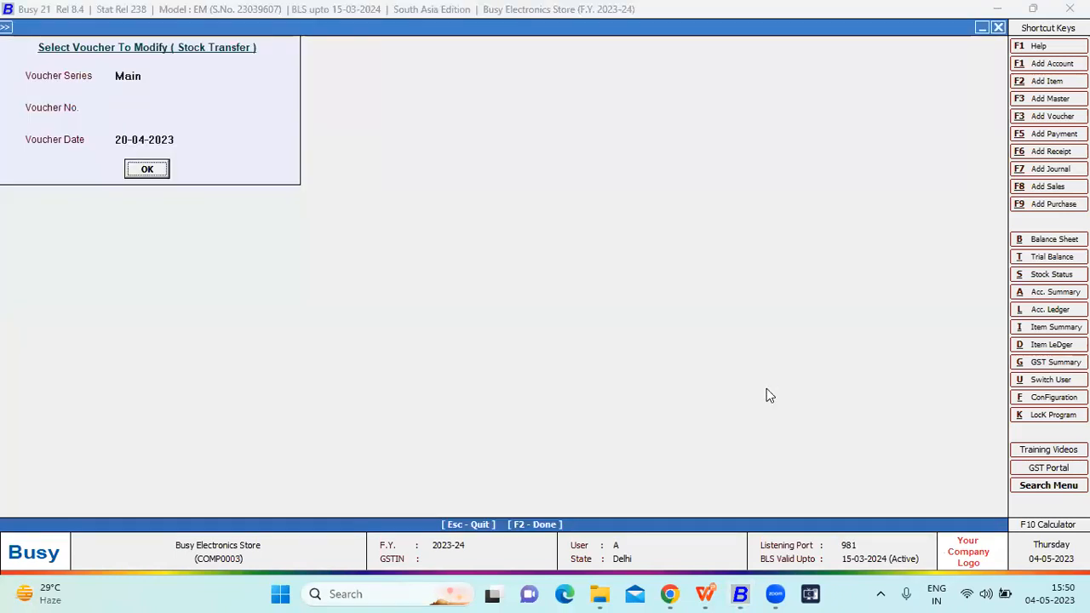
key(Return)
key(Return)
key(Return)
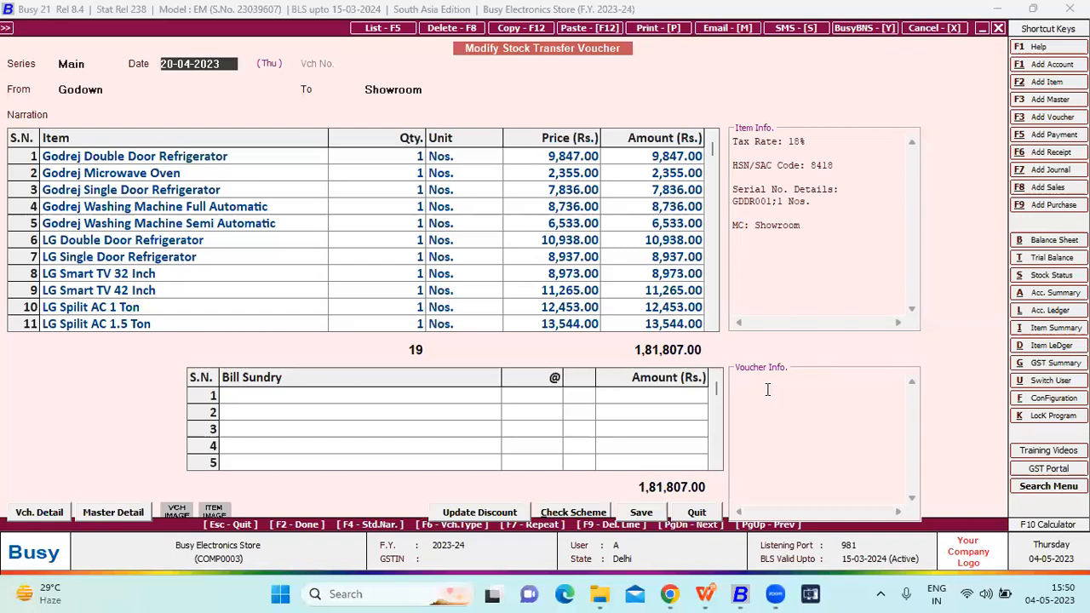
- Review the transfer's source and destination material centres and view the serial number selection of its Godrej Double Door Refrigerator line
key(Up)
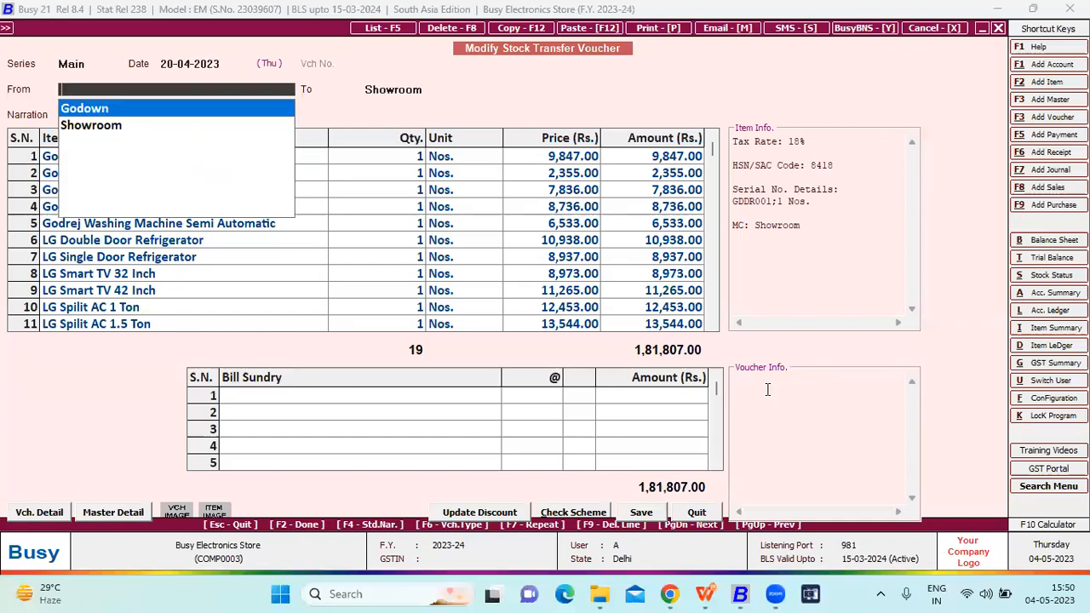
key(Return)
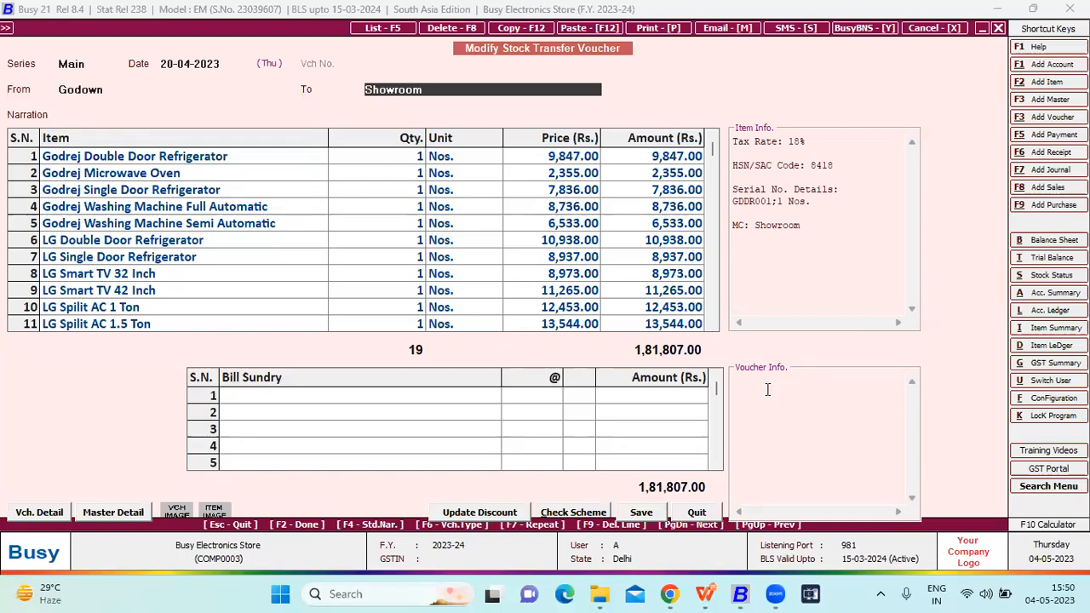
key(Return)
key(Return)
key(Return)
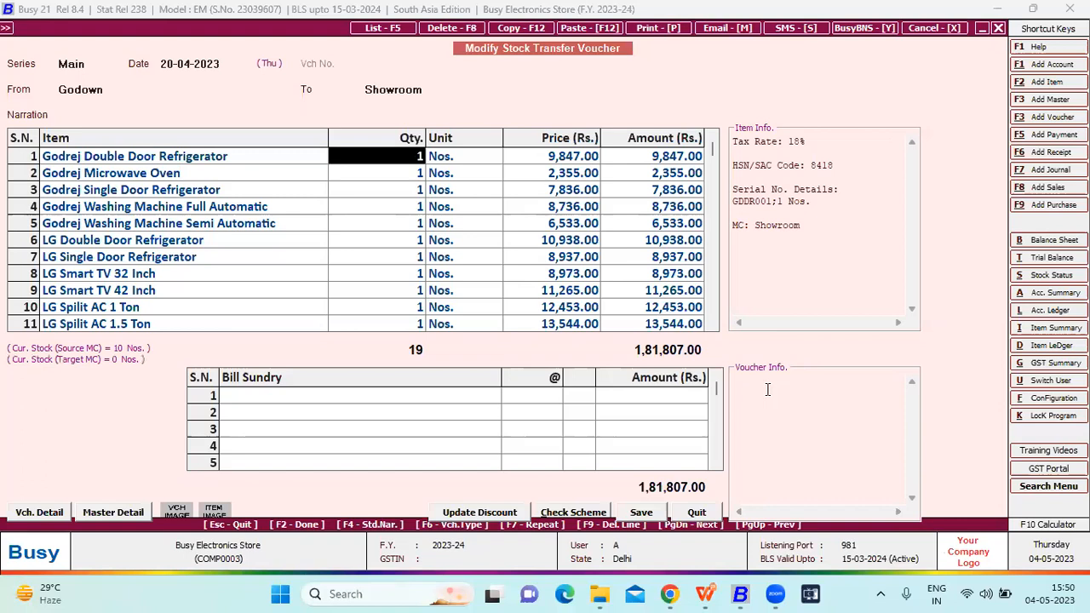
key(Return)
key(shift+Tab)
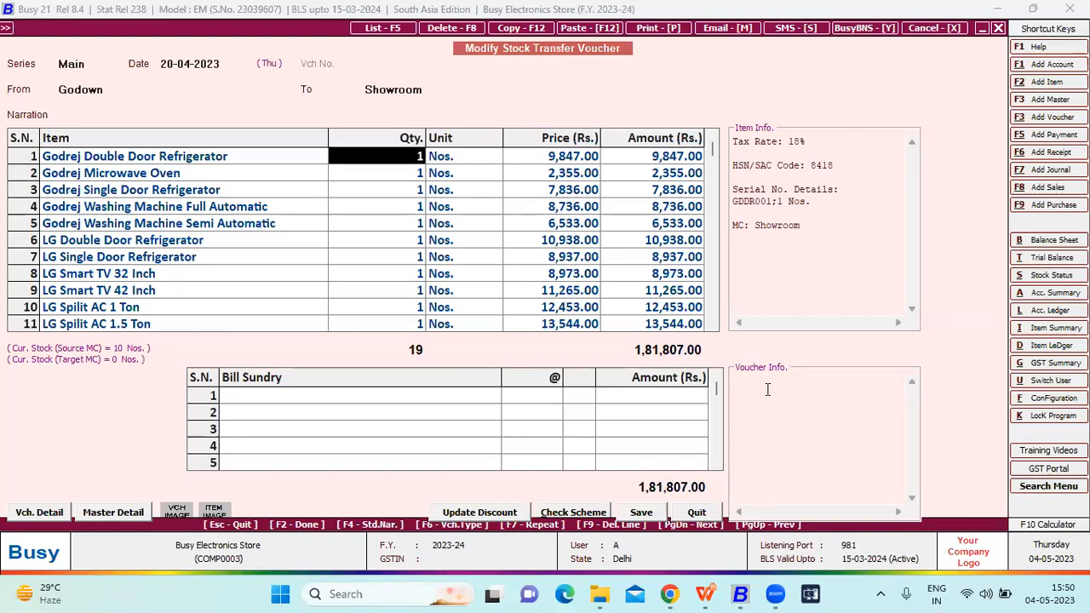
key(Return)
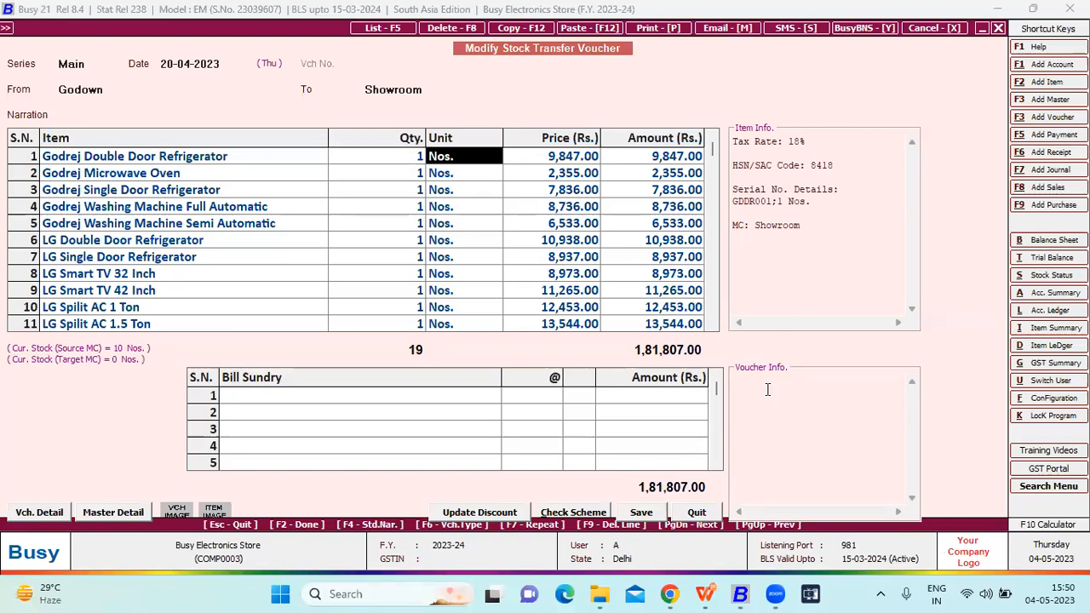
key(Return)
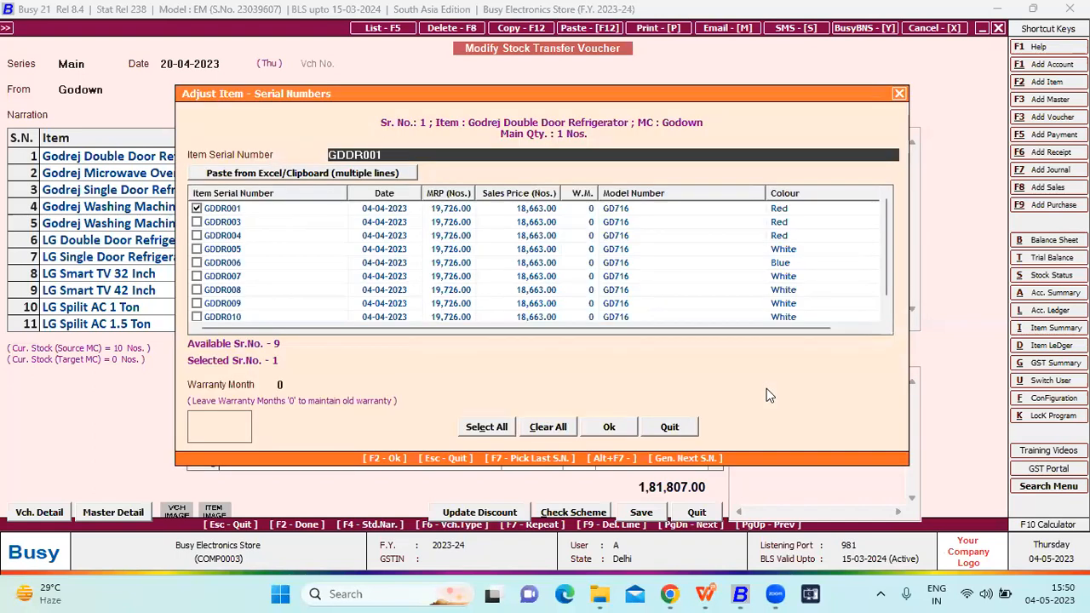
- Accept the refrigerator's serial number selection, save the stock transfer voucher, and leave voucher modification
key(F2)
key(F2)
key(F2)
key(Return)
key(Escape)
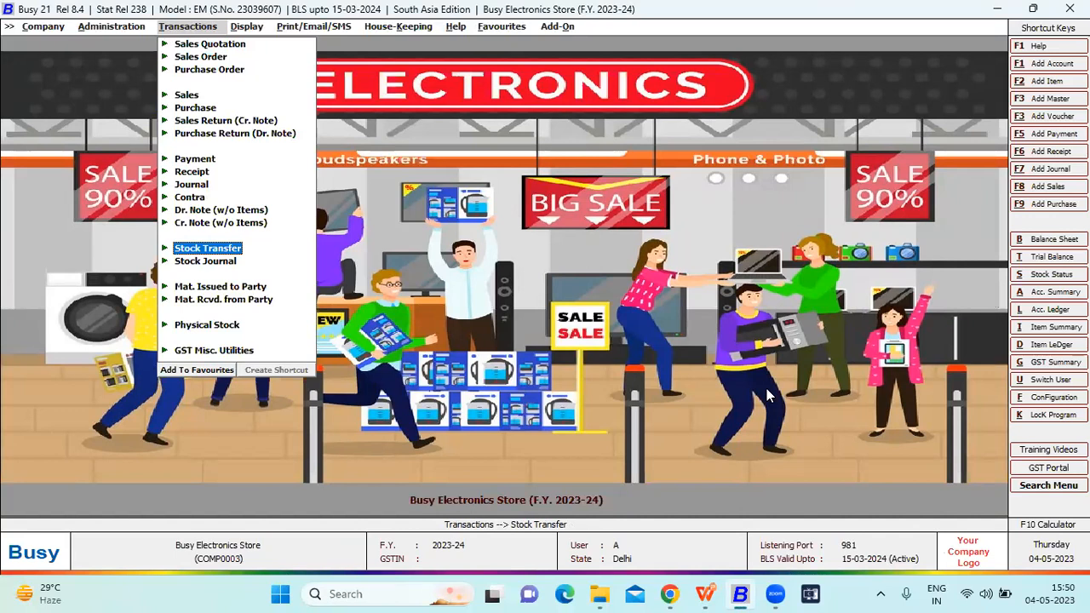
- Open the Showroom material centre master for modification
key(Left)
key(Up)
key(Right)
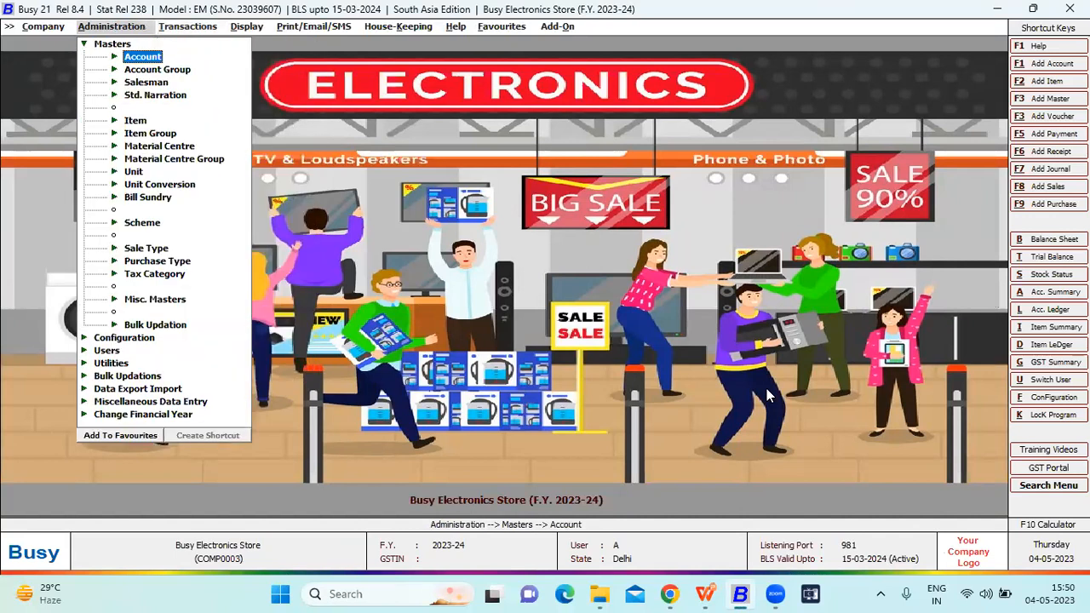
key(Up)
key(Down)
key(m)
key(Return)
key(Down)
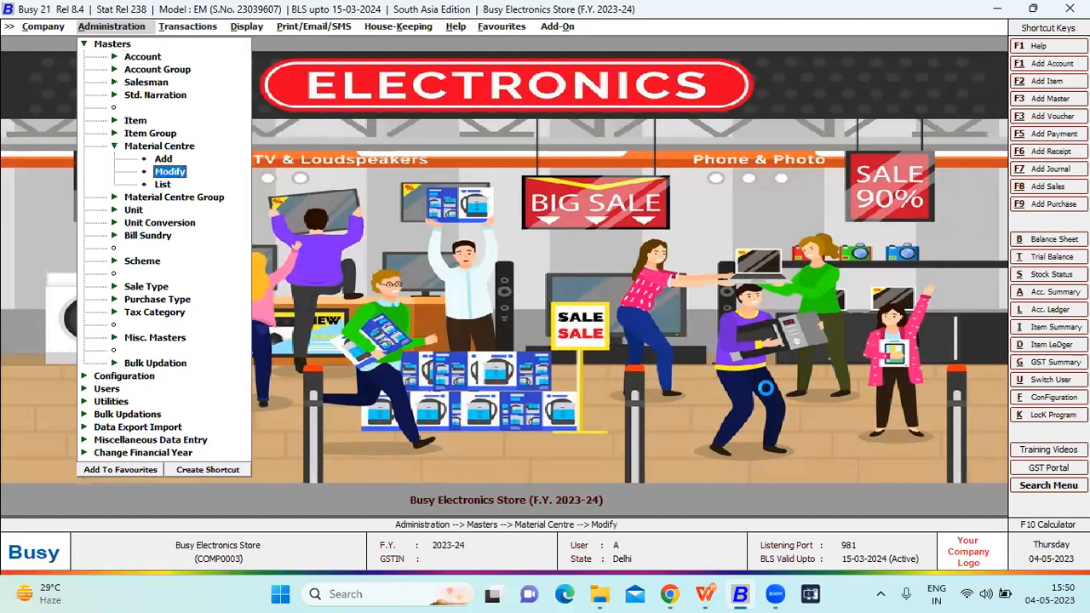
key(Return)
key(Return)
key(Escape)
key(Down)
key(Return)
key(Escape)
- Go through the Showroom material centre's general and address details and save the master
key(Return)
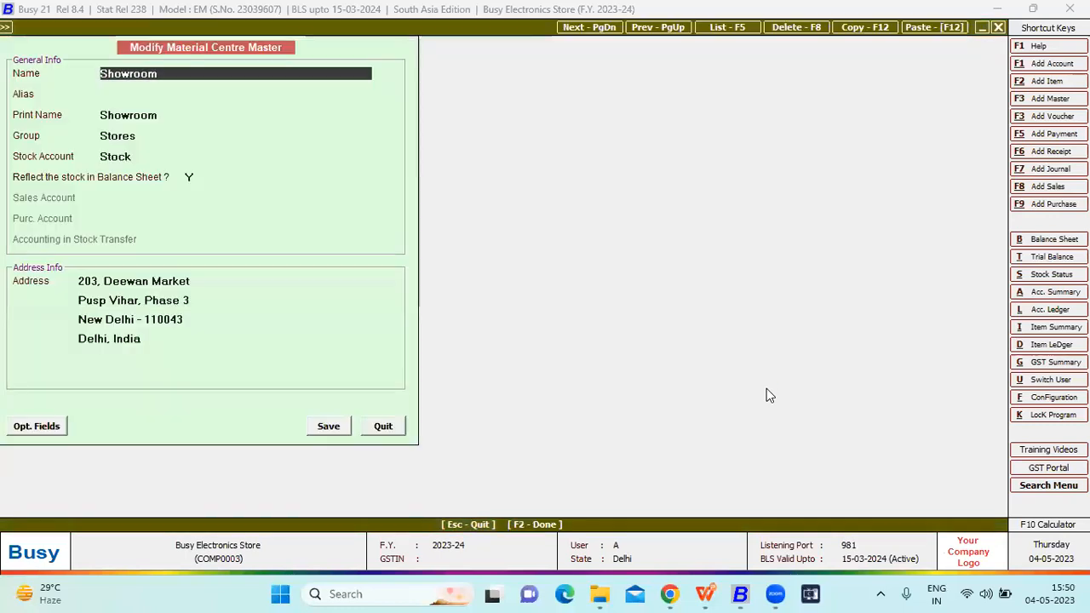
key(Return)
key(Return)
key(Return)
key(Return)
key(Return)
key(Return)
key(Return)
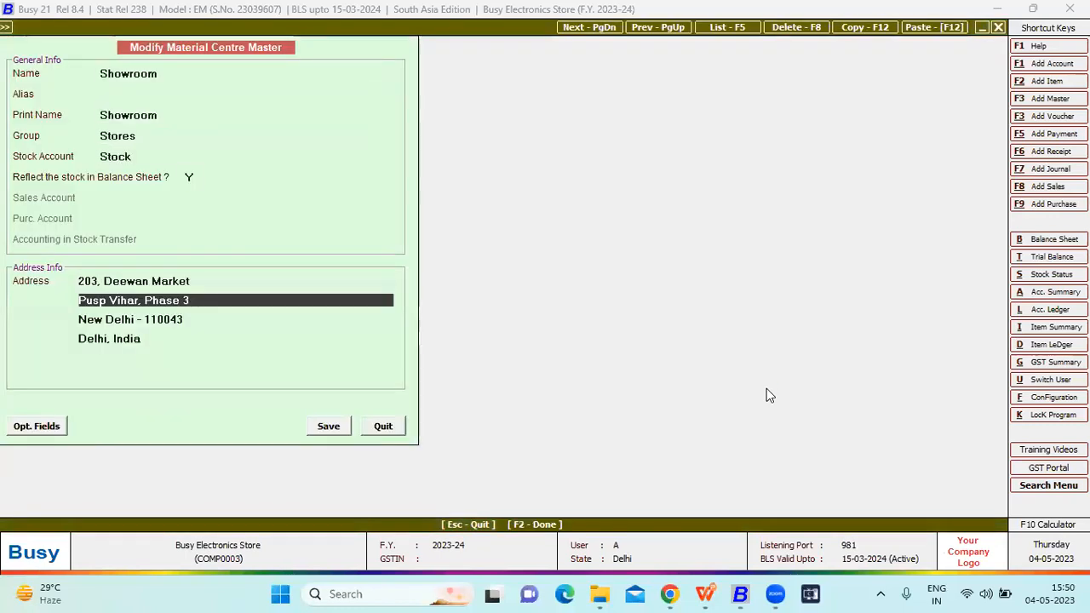
key(F2)
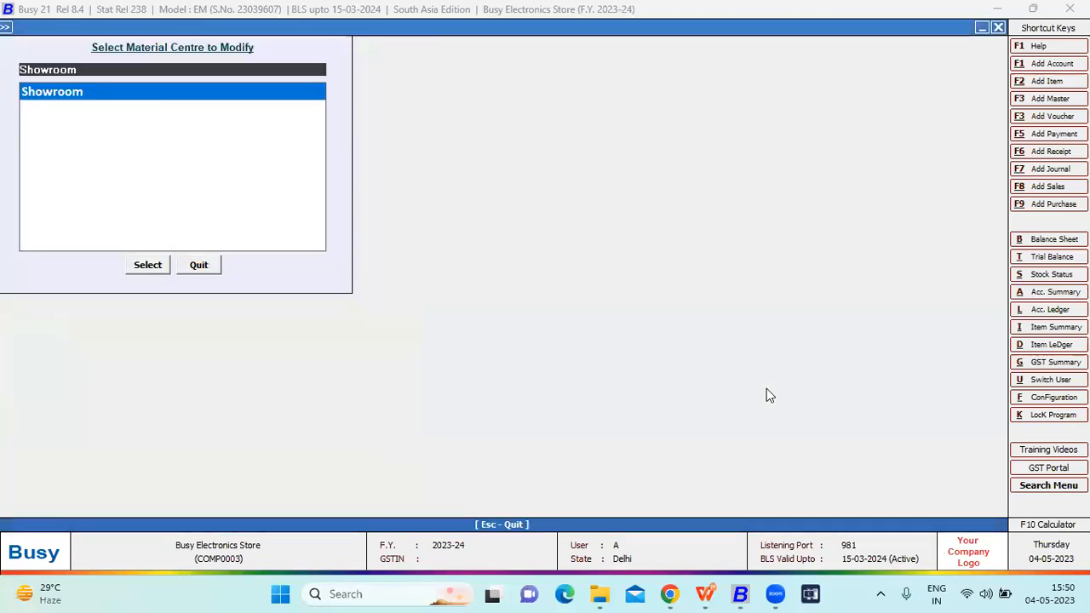
- Open the Godown material centre master, go through its fields, save it, and leave the material centre selection
key(Return)
key(Return)
key(Return)
key(Return)
key(Return)
key(Return)
key(Return)
key(Return)
key(Return)
key(F2)
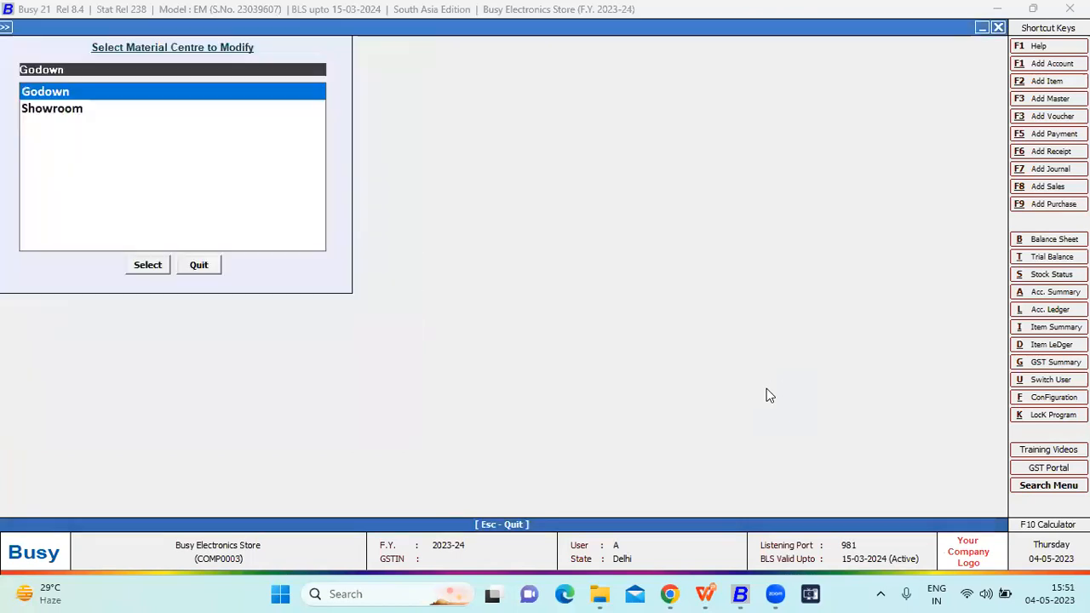
key(Escape)
key(Escape)
- Open the New Year Offer scheme master for modification
key(Right)
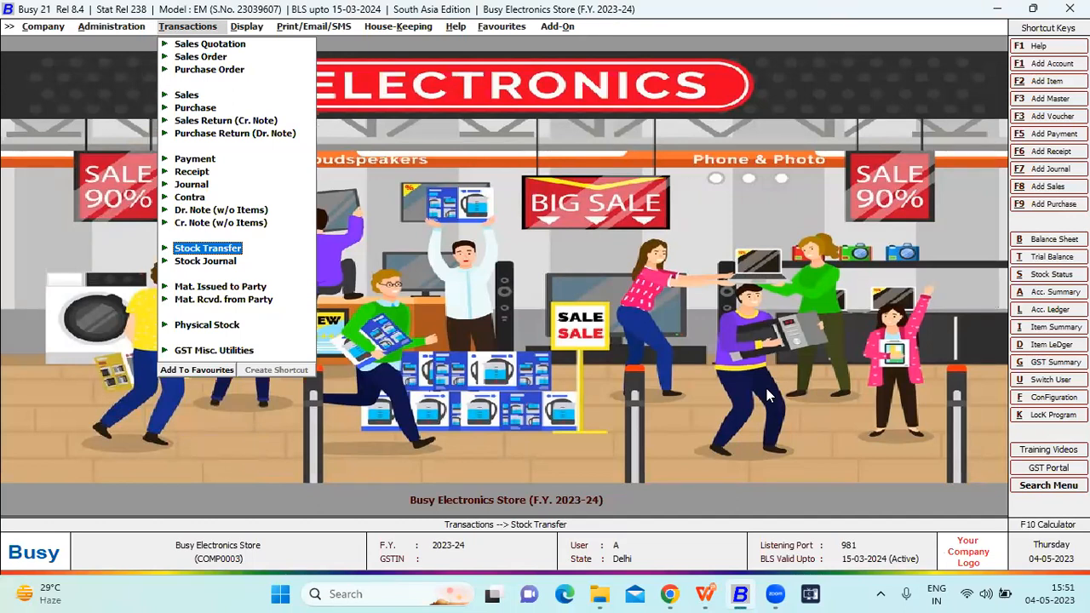
key(Left)
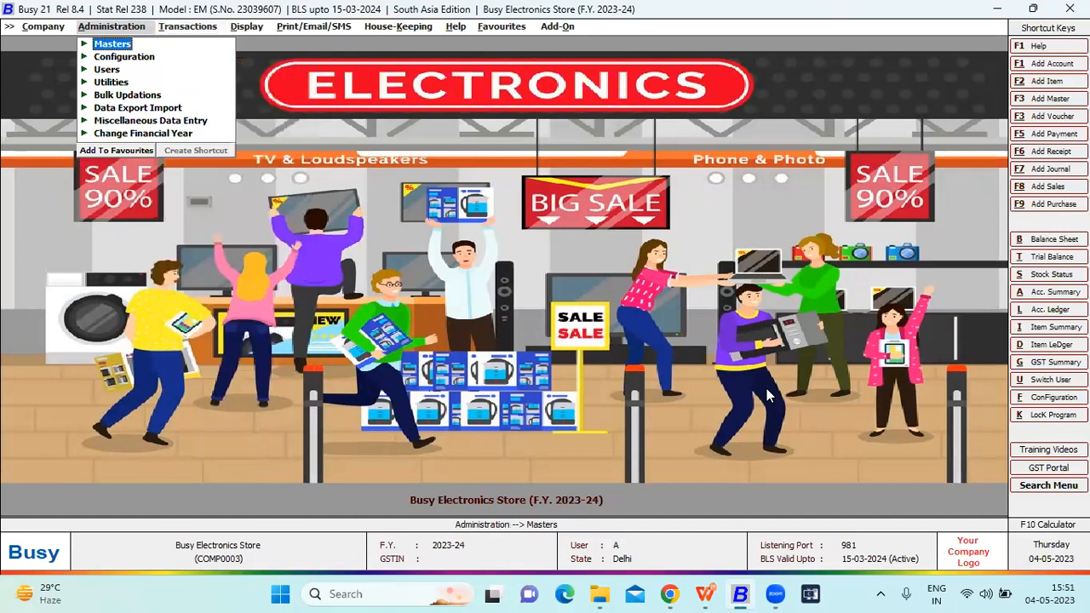
key(Right)
key(Down)
key(Down)
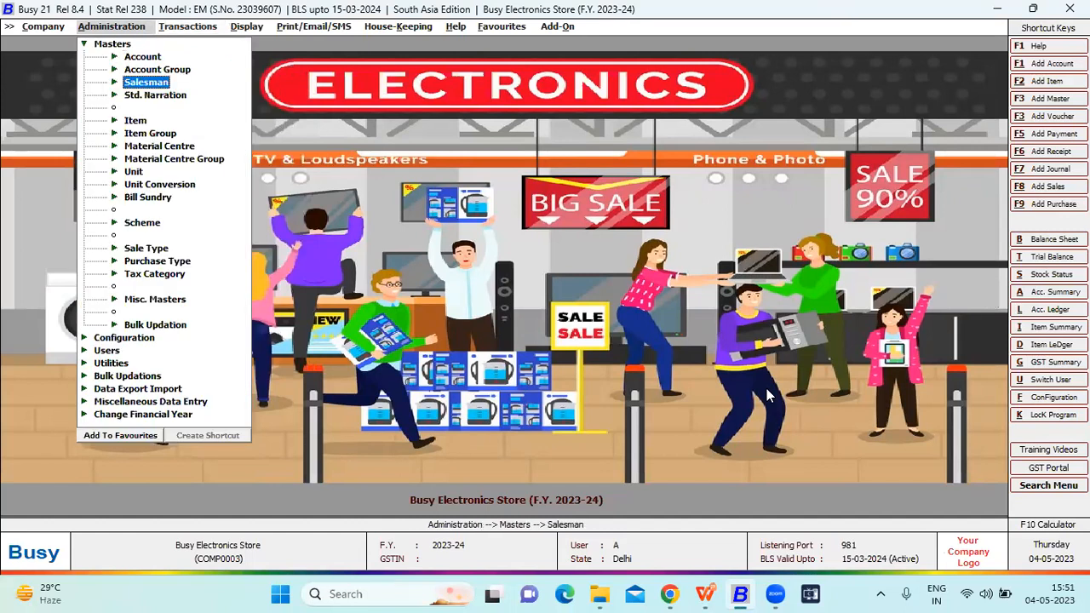
key(s)
key(s)
key(Return)
key(Down)
key(Return)
key(Down)
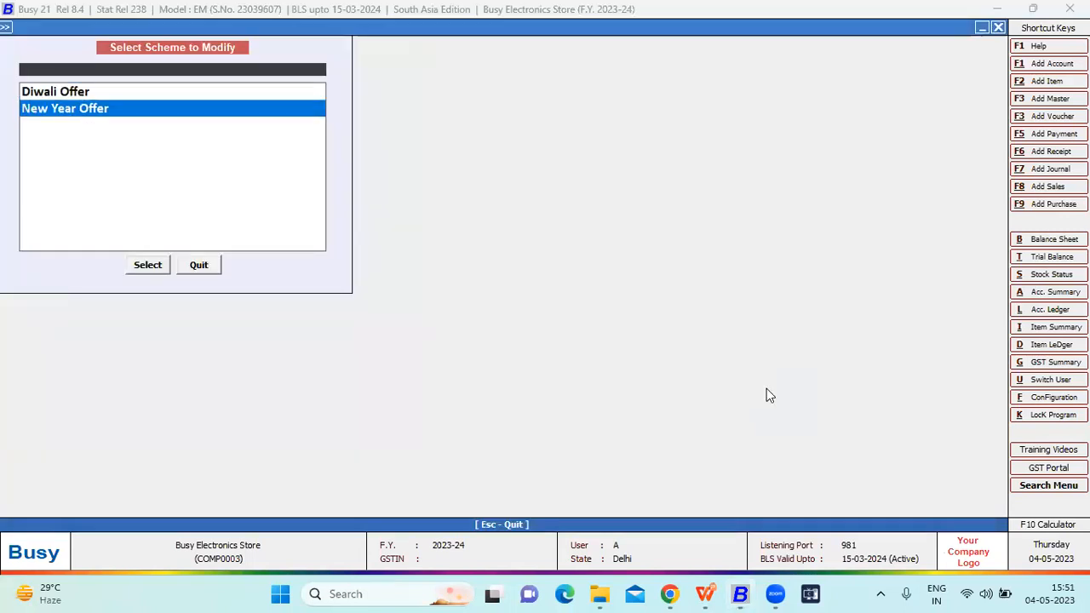
key(Return)
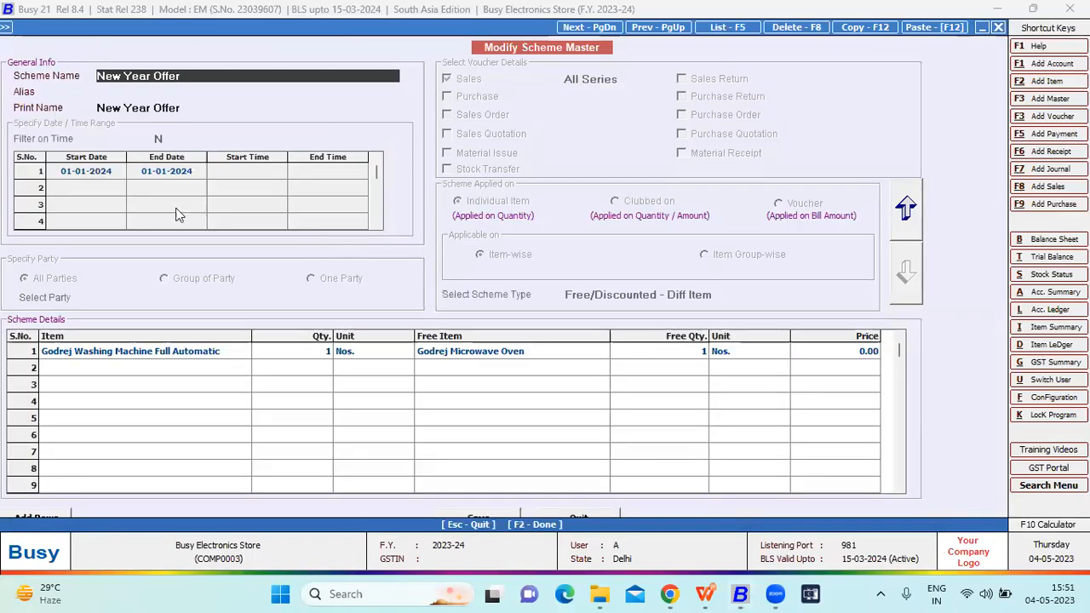
- Examine the scheme's Godrej Washing Machine Full Automatic line and its free item, and leave the scheme without saving
click(207, 358)
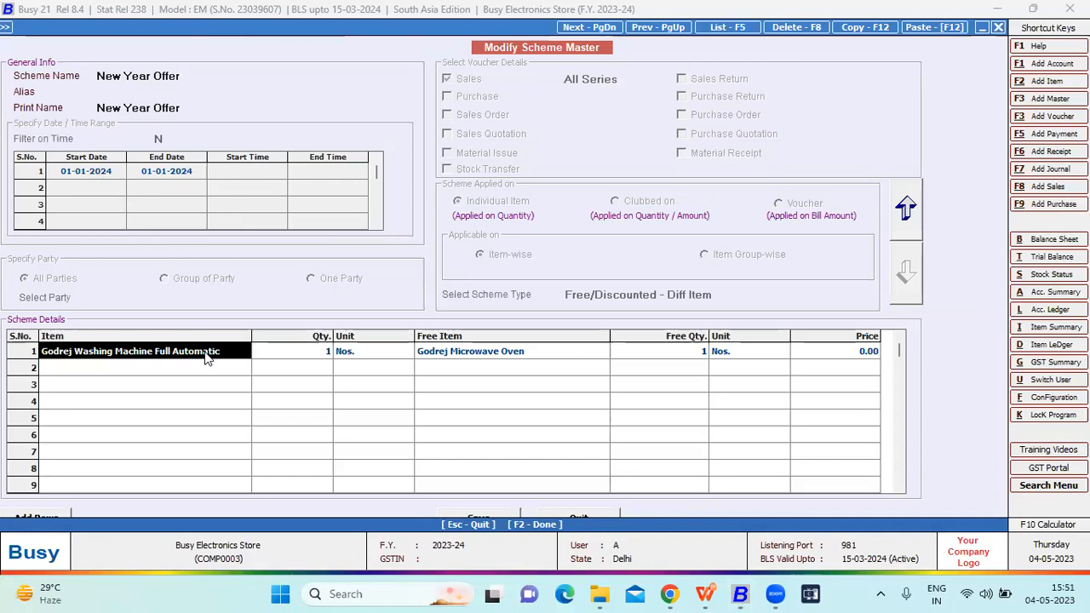
key(Escape)
key(Escape)
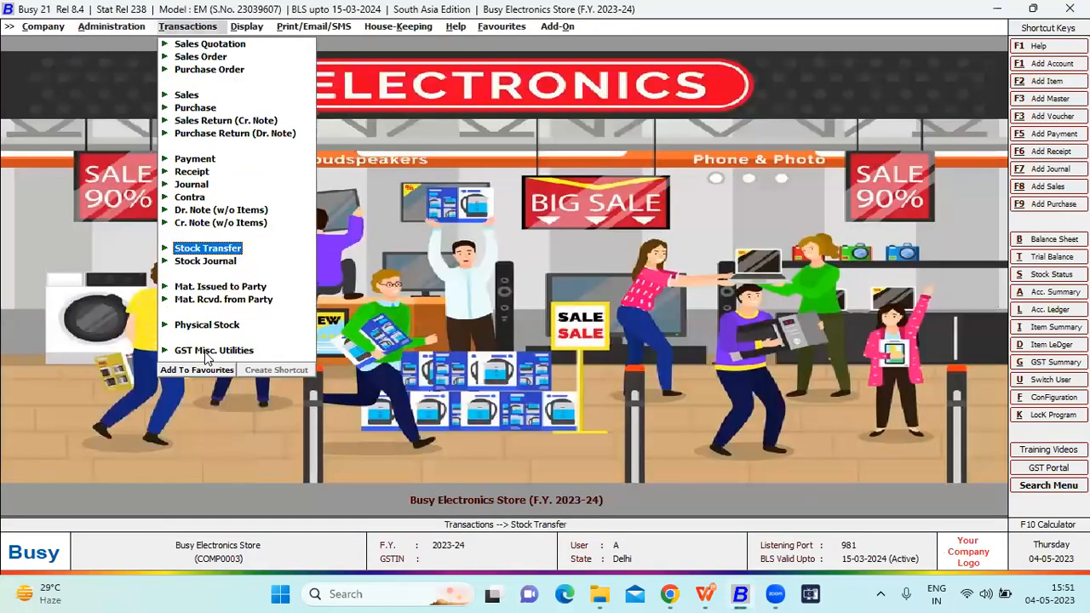
- Start a new sales voucher in the Main series
key(Down)
key(Down)
key(Down)
key(Down)
key(Down)
key(Down)
key(Down)
key(Down)
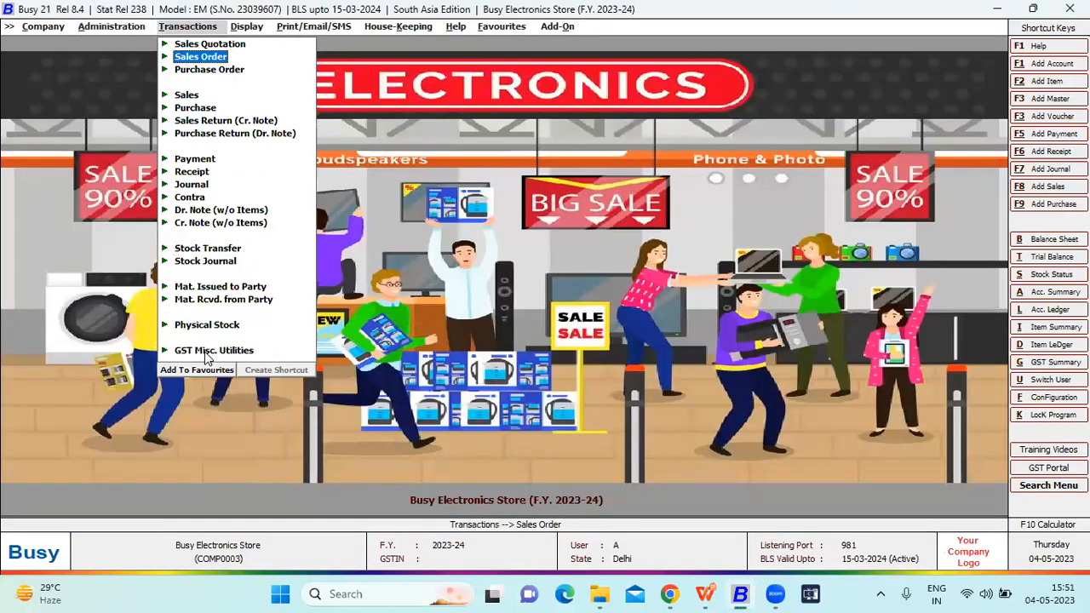
key(Down)
key(Return)
key(Return)
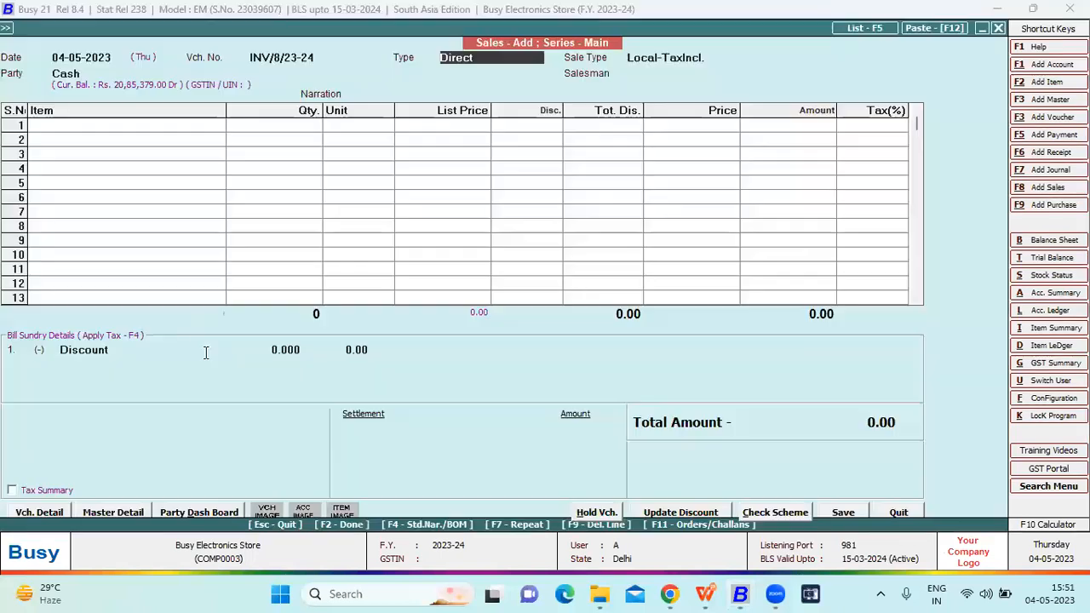
- Set the new sales voucher's date to 01-01-2024 and keep Direct as its type
click(112, 60)
key(BackSpace)
key(BackSpace)
key(BackSpace)
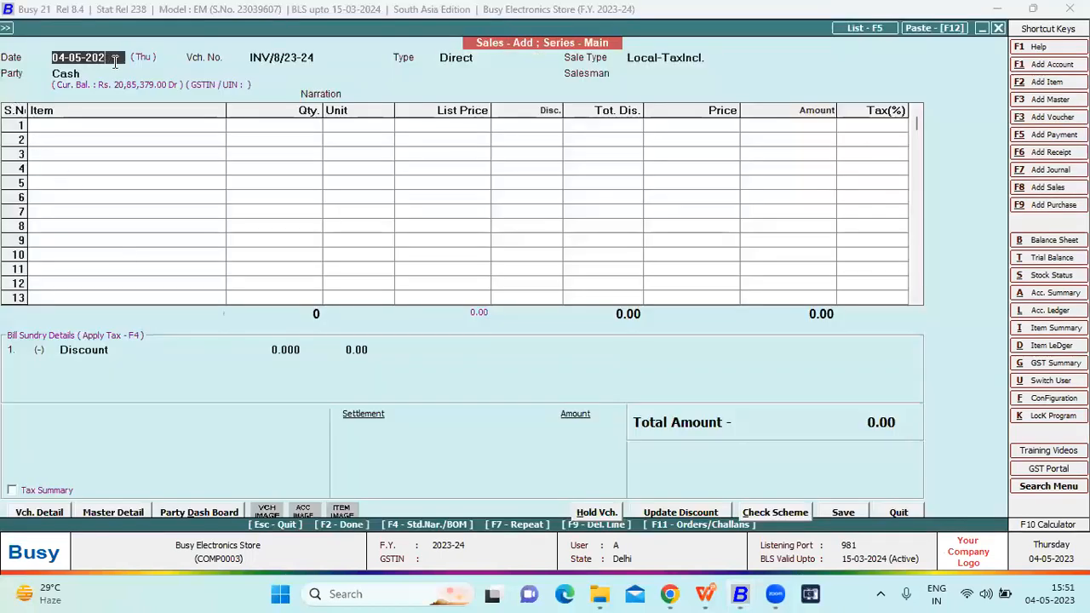
key(BackSpace)
key(BackSpace)
key(BackSpace)
key(BackSpace)
key(BackSpace)
key(BackSpace)
key(BackSpace)
text(1-01-2024)
key(Return)
- Keep Cash as the voucher's party, assign the first listed salesman, and leave the narration empty
key(Return)
key(Return)
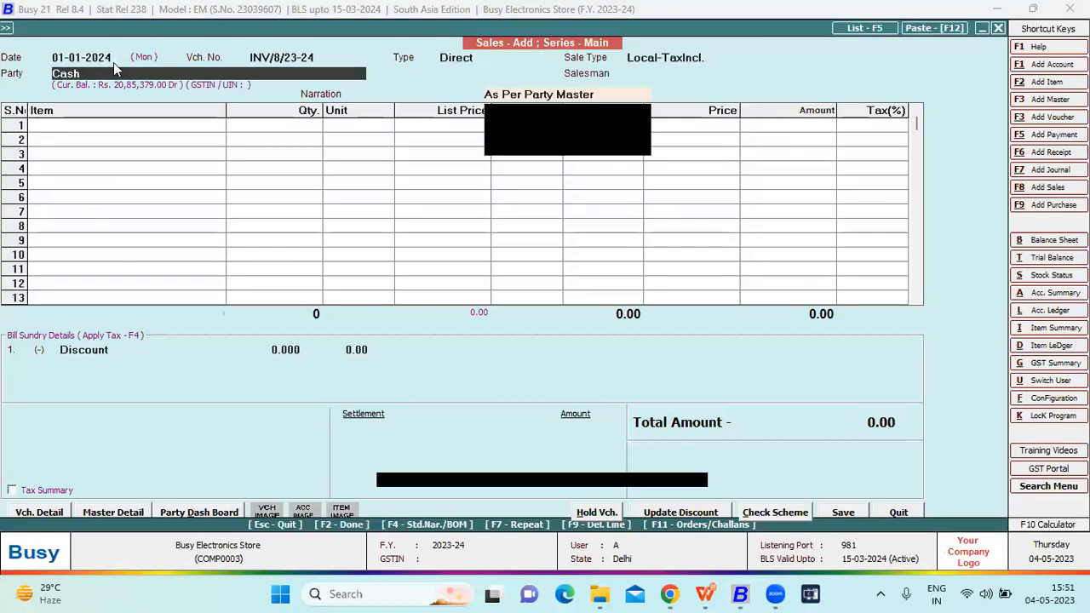
key(Return)
key(Return)
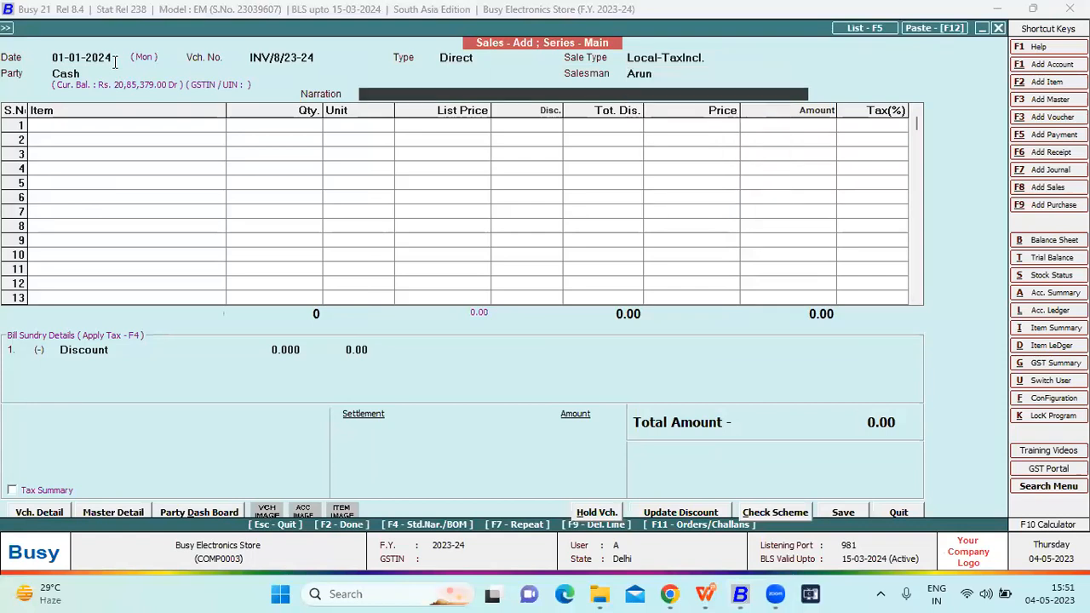
key(Return)
key(Return)
key(Return)
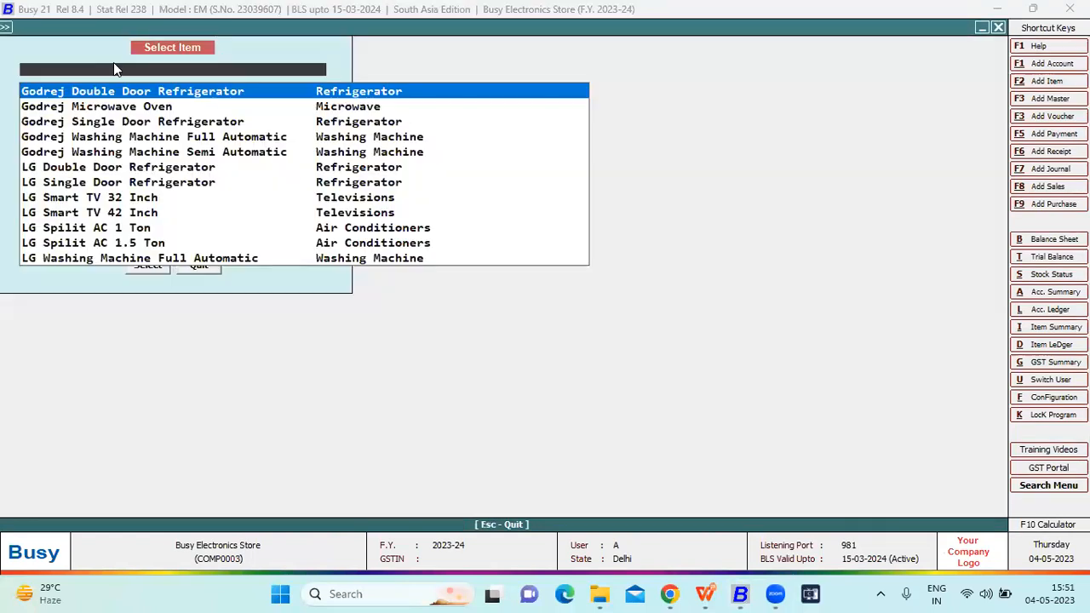
- Add one Godrej Washing Machine Full Automatic to the sales voucher and assign it the serial number GWMFA003
text(full)
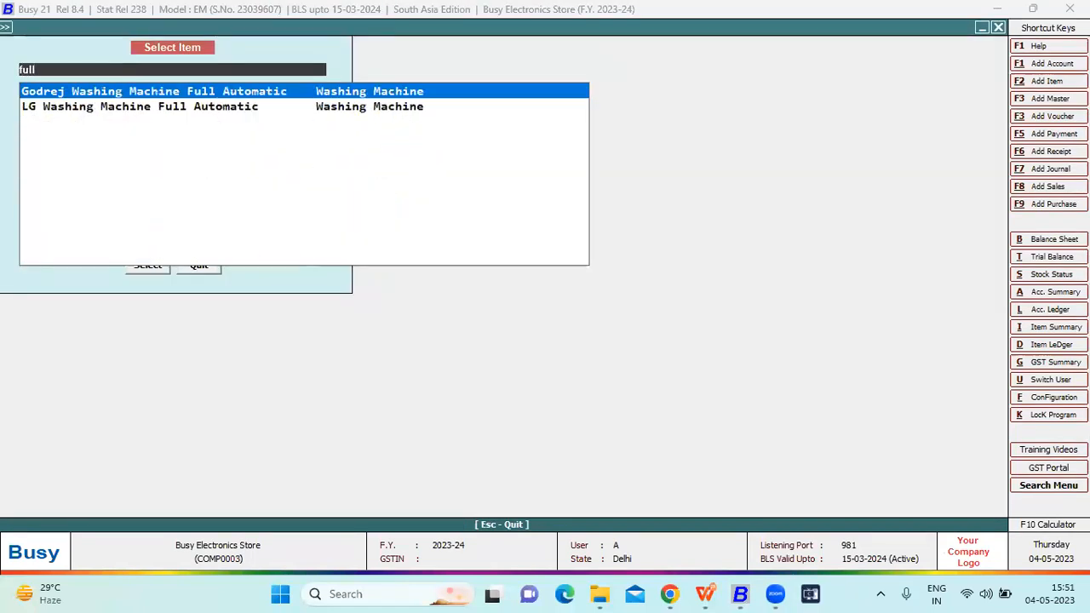
key(Return)
key(Return)
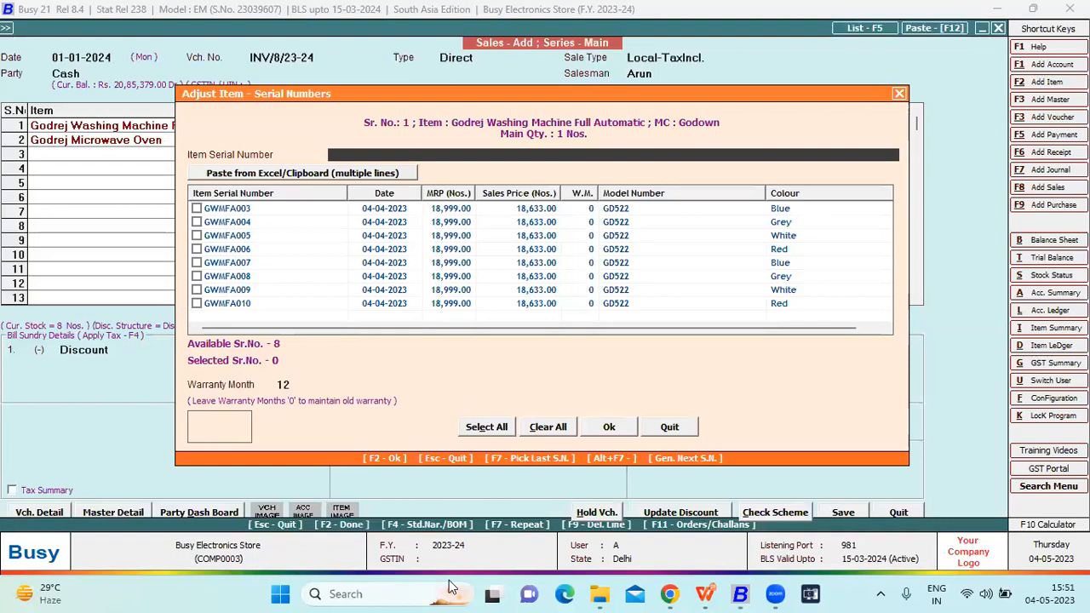
click(196, 208)
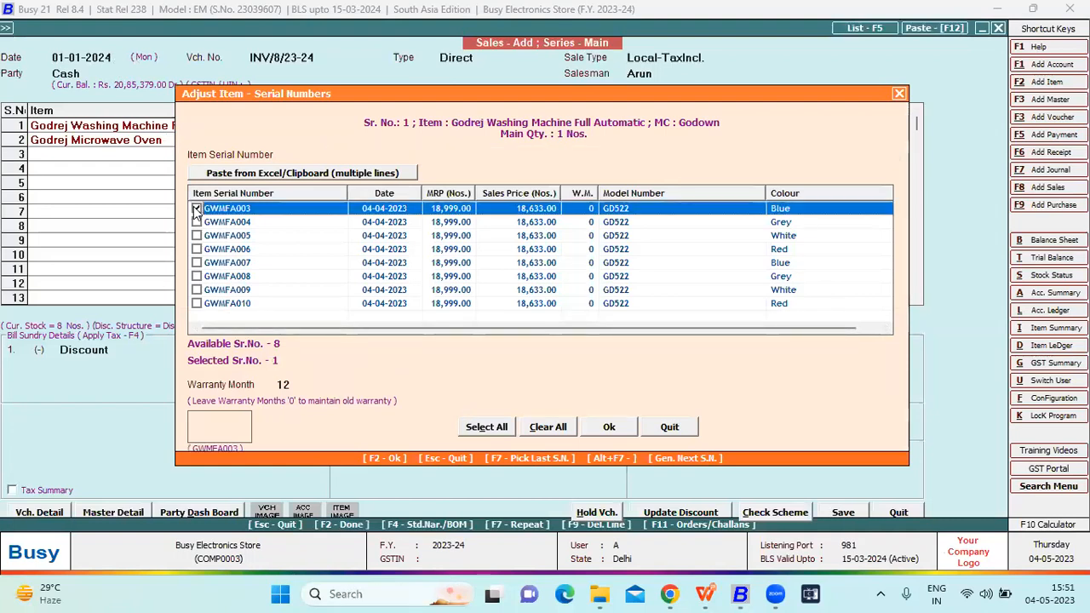
click(604, 427)
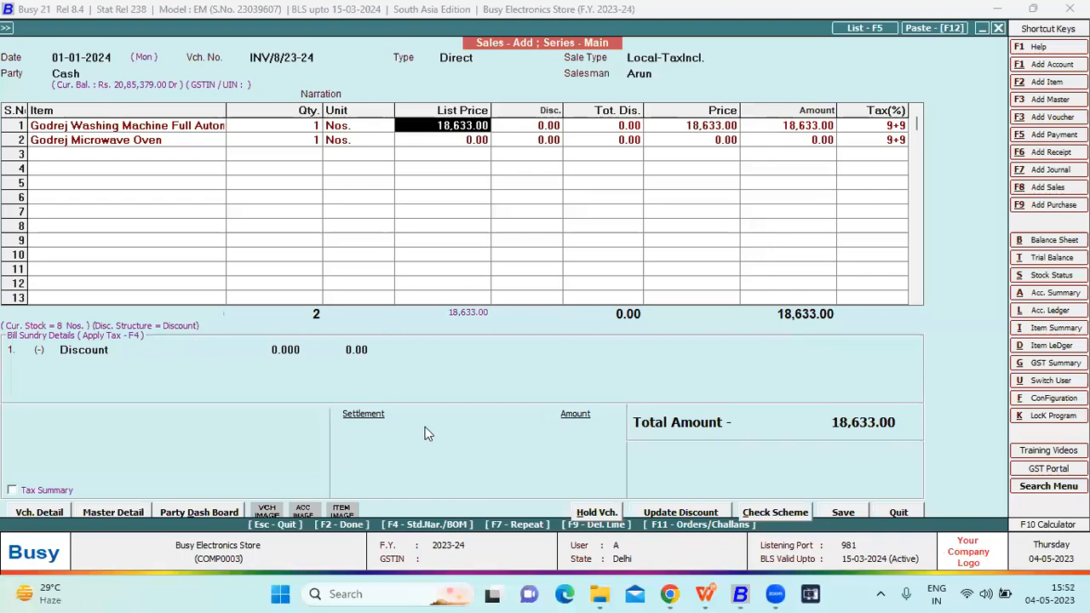
- Check which scheme is applied to the washing machine and microwave oven lines, and close the scheme information
click(765, 514)
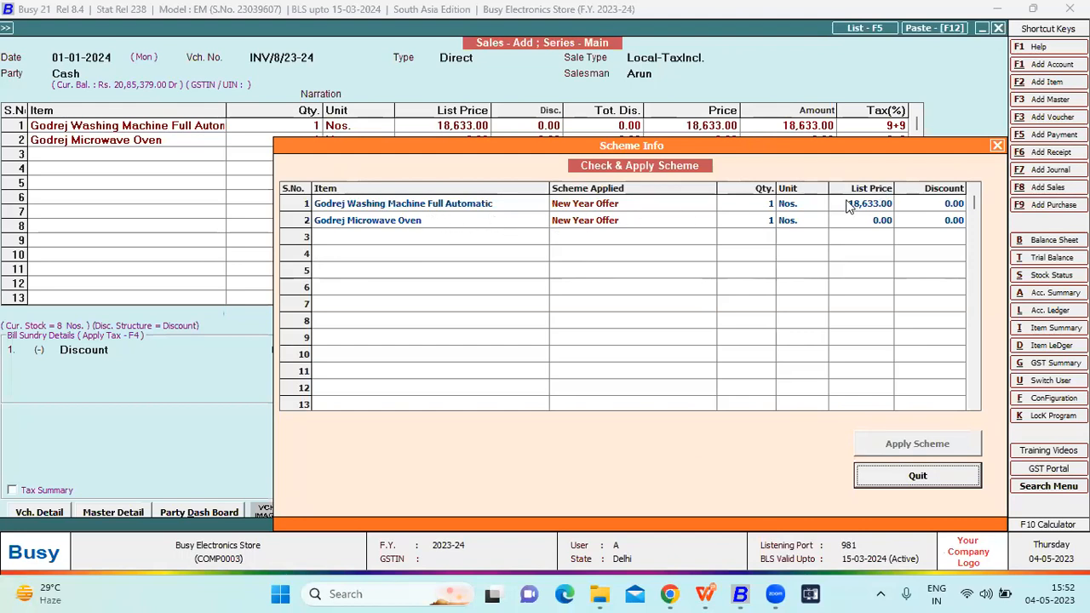
click(432, 223)
key(Escape)
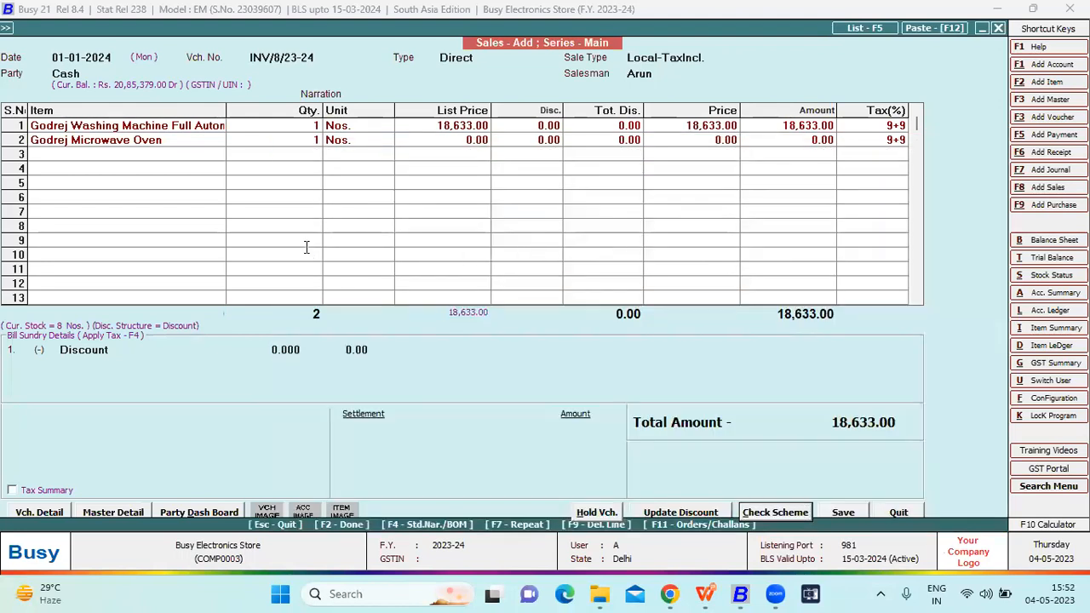
- Save the sales voucher without sending it by e-mail or SMS, and leave voucher entry
key(F2)
key(F2)
key(Return)
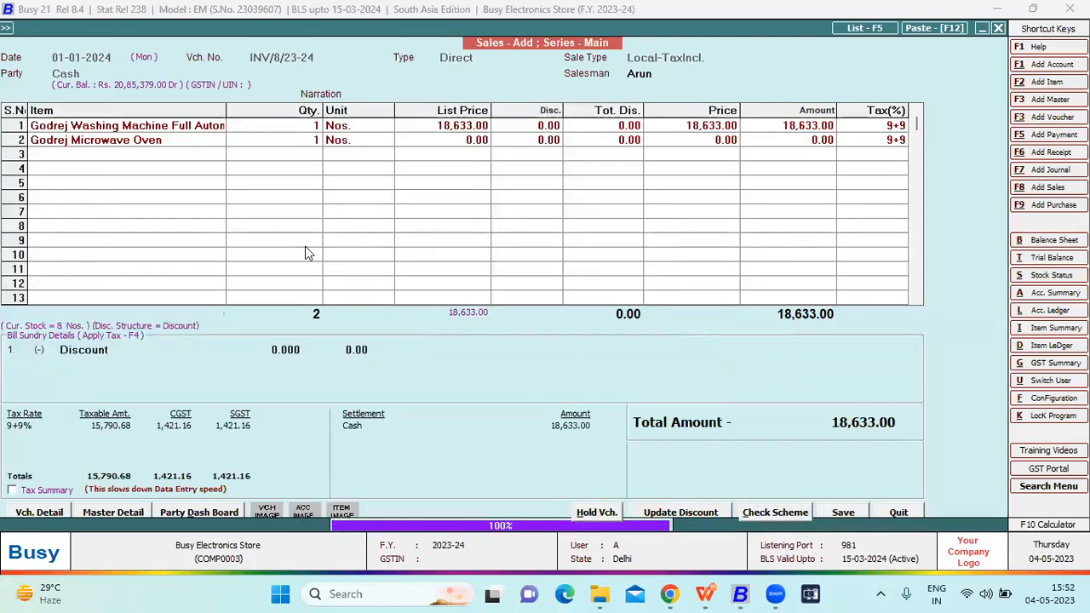
key(n)
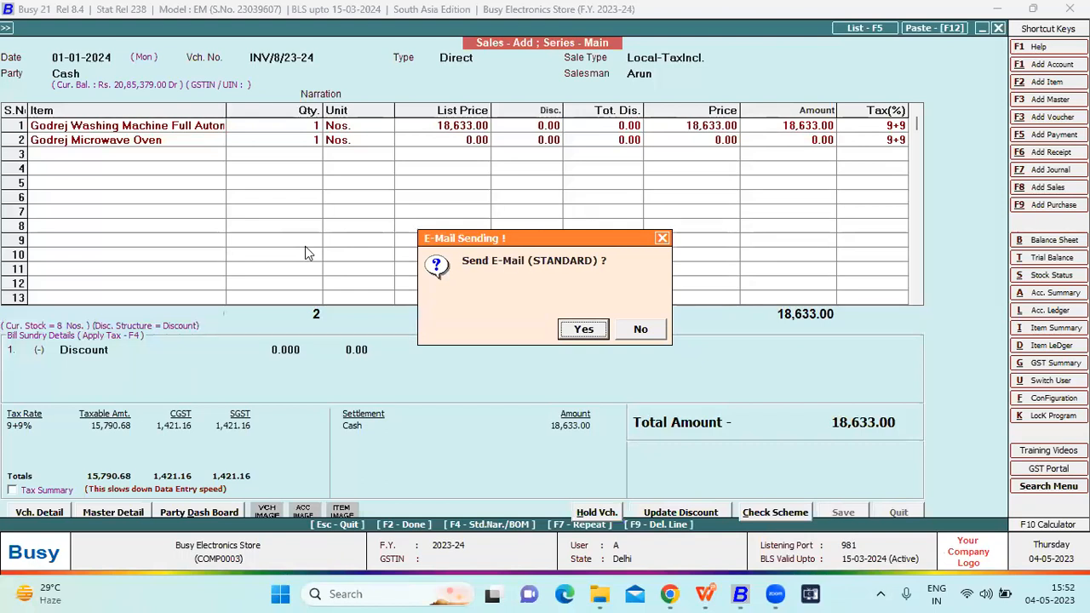
key(n)
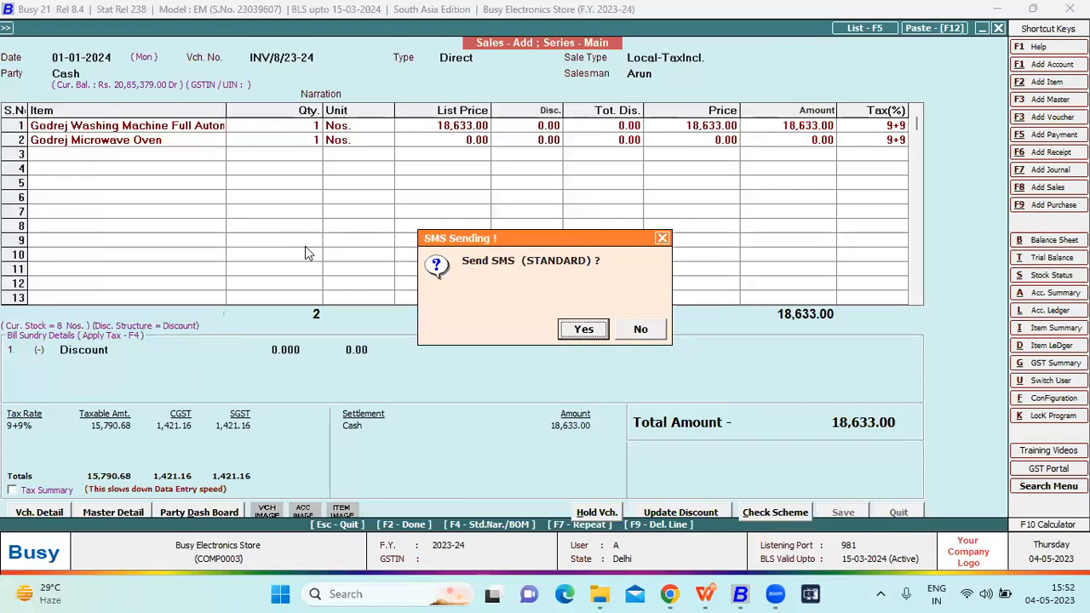
key(n)
key(Escape)
key(Escape)
- Open sales voucher INV/8/23-24 of the Main series, dated 01-01-2024, for modification
key(Down)
key(Return)
key(Up)
key(Up)
key(Return)
key(Down)
key(Return)
key(Return)
key(Return)
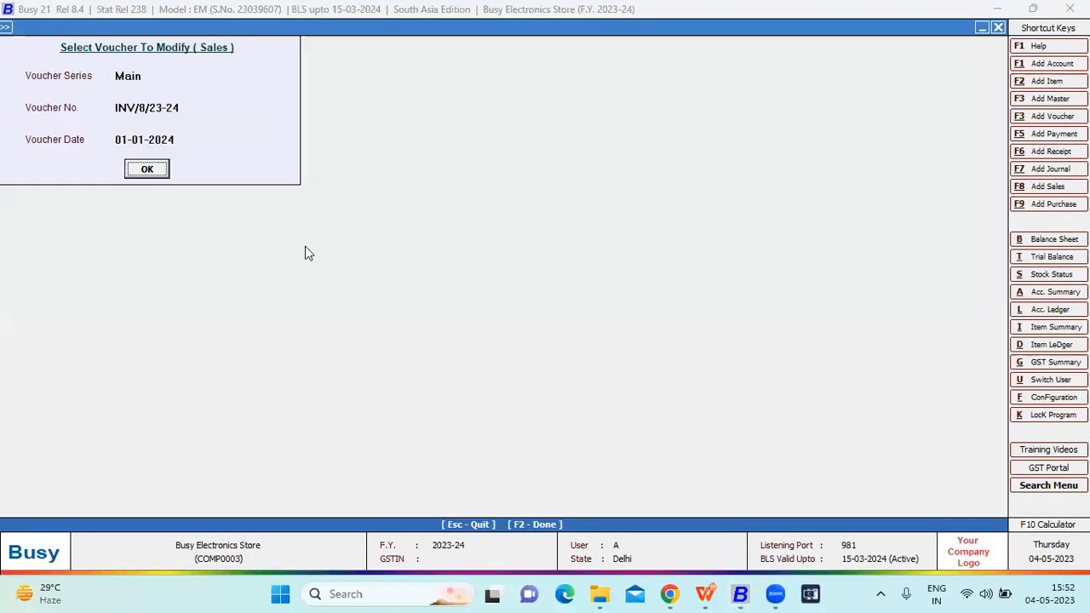
- Preview the sales voucher's printed tax invoice, and leave the voucher without changing it
key(Return)
key(alt+p)
key(Return)
key(Return)
key(Return)
key(Return)
key(Right)
key(Return)
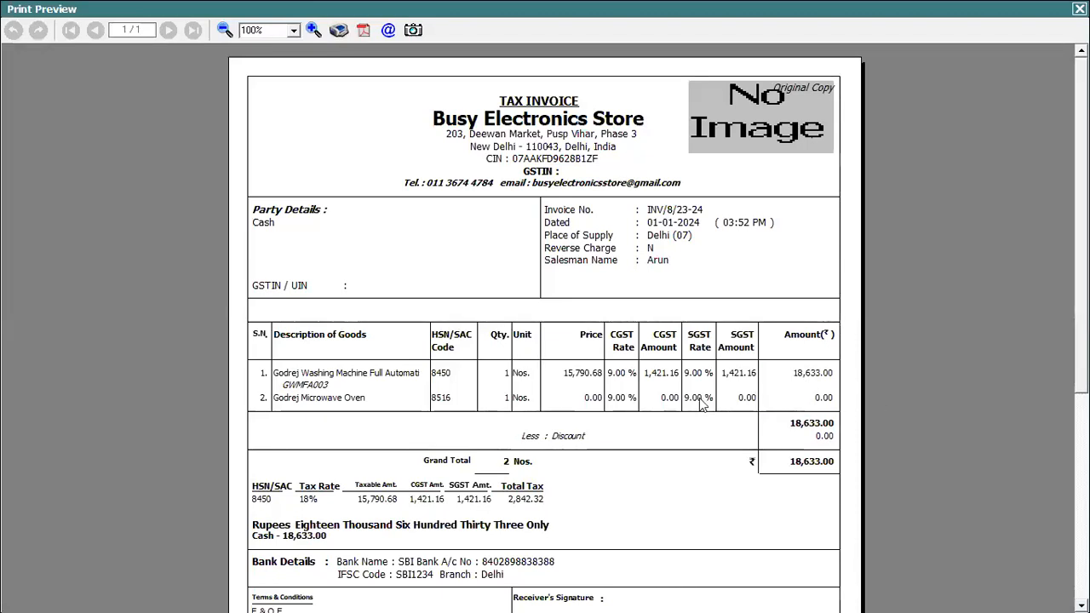
key(Escape)
key(Escape)
key(Return)
key(Escape)
- Open purchase voucher number 4 of the Main series, dated 05-04-2023, for modification
key(Escape)
key(Down)
key(Down)
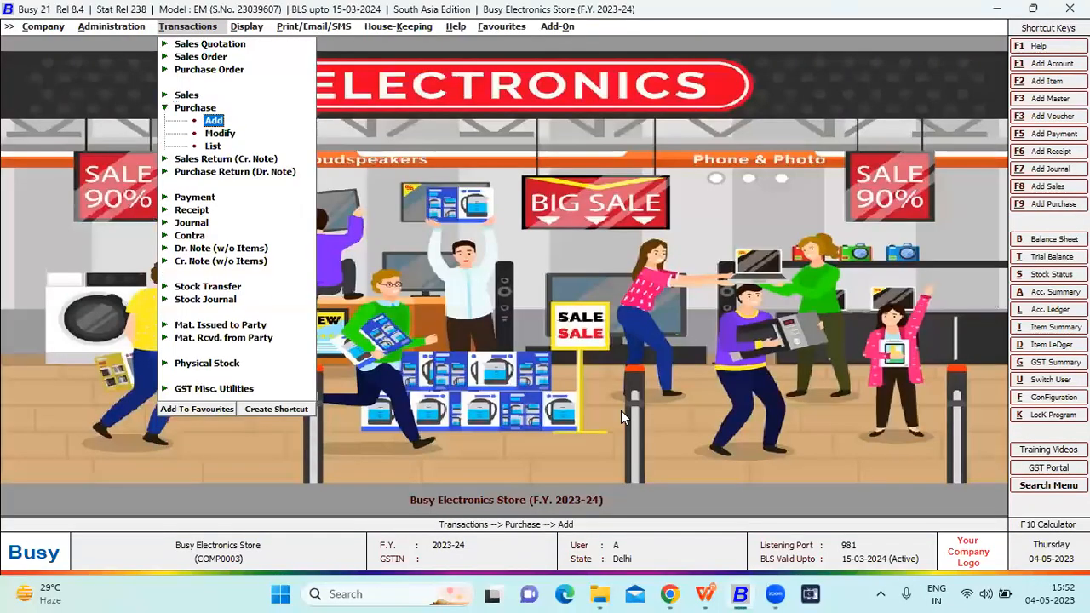
key(Down)
key(Return)
key(Return)
key(Return)
key(Return)
key(Return)
key(Escape)
key(Escape)
key(Return)
key(Return)
key(Return)
key(Return)
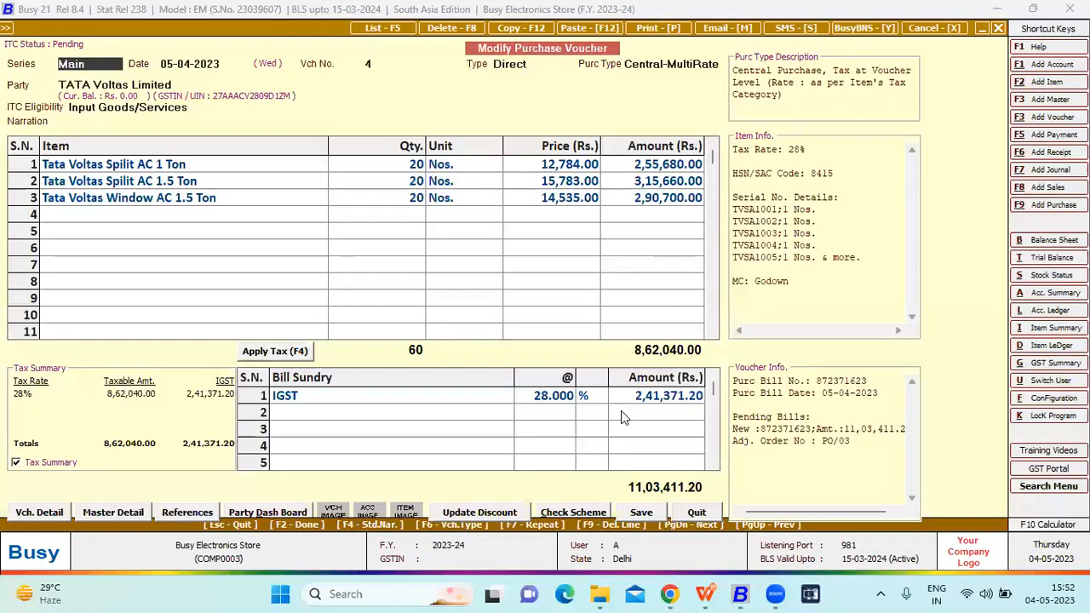
- Start item barcode printing from the purchase voucher and load the item and serial number details with the Barcode format
key(alt+p)
key(Right)
key(Right)
key(Right)
key(Return)
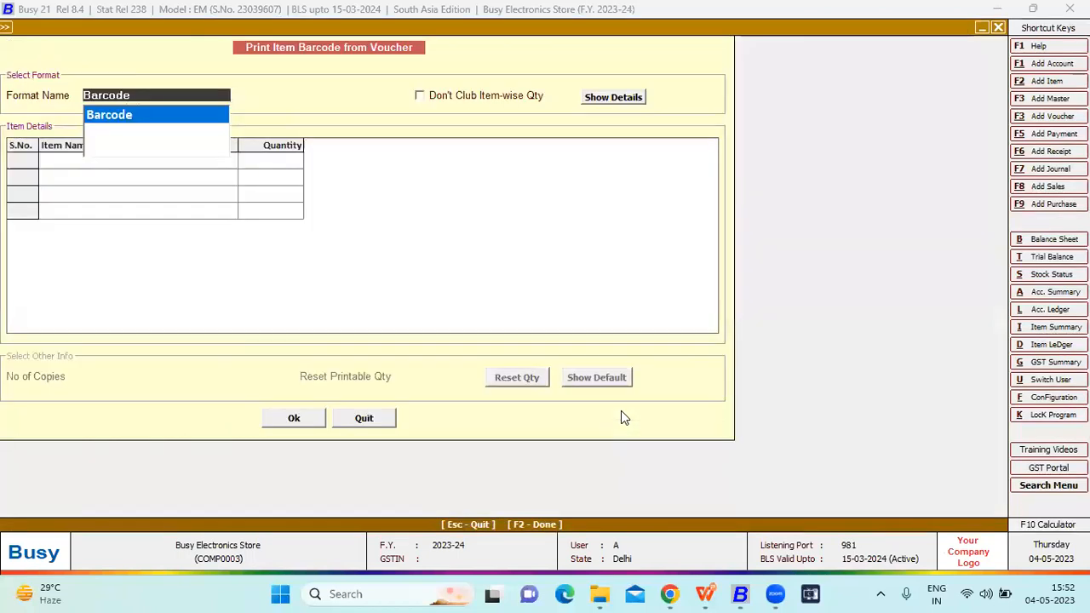
key(Return)
key(Return)
key(Return)
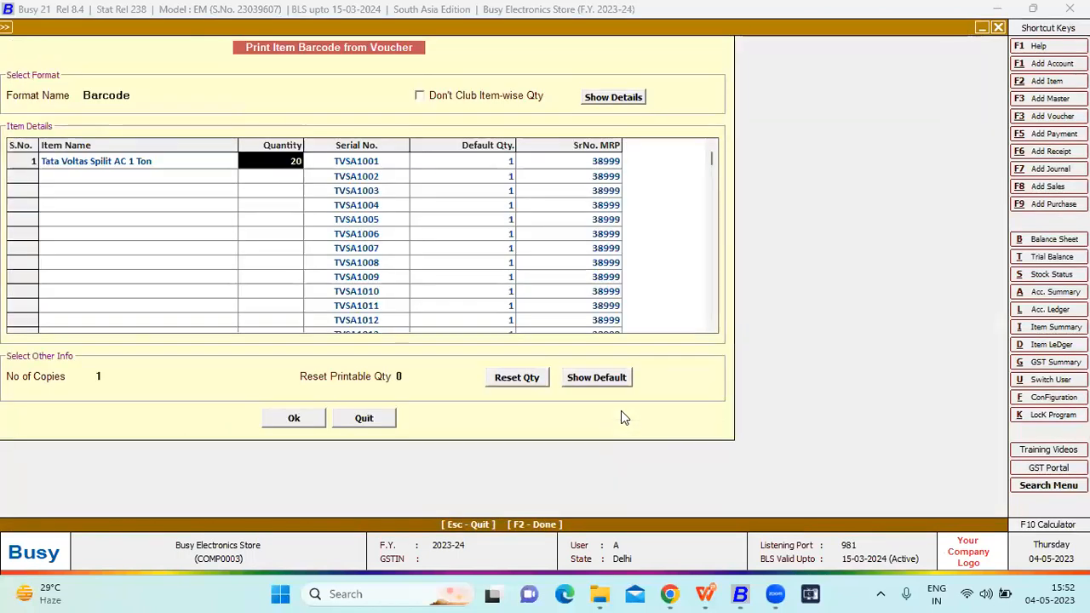
- Preview the barcode labels for the purchased items' serial numbers, and leave the purchase voucher
click(278, 418)
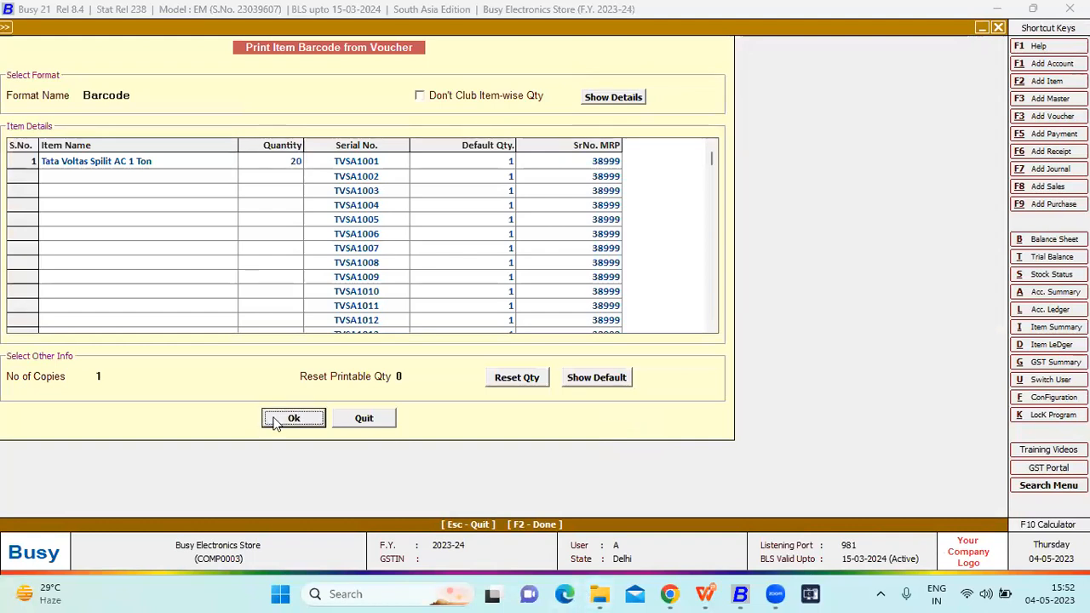
click(141, 111)
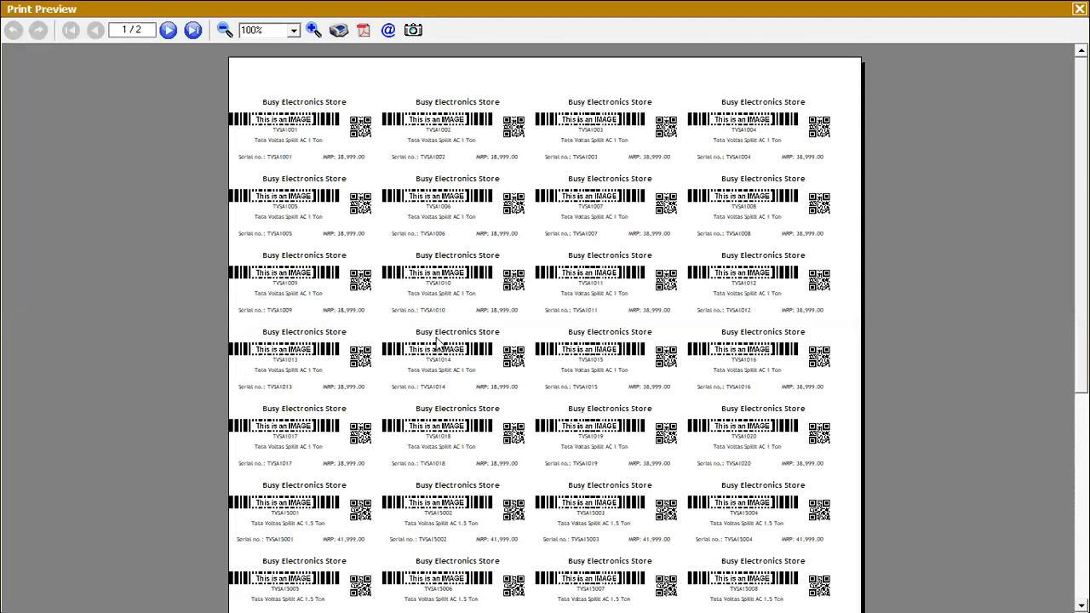
key(Escape)
key(Escape)
key(Escape)
key(Return)
key(Escape)
key(Escape)
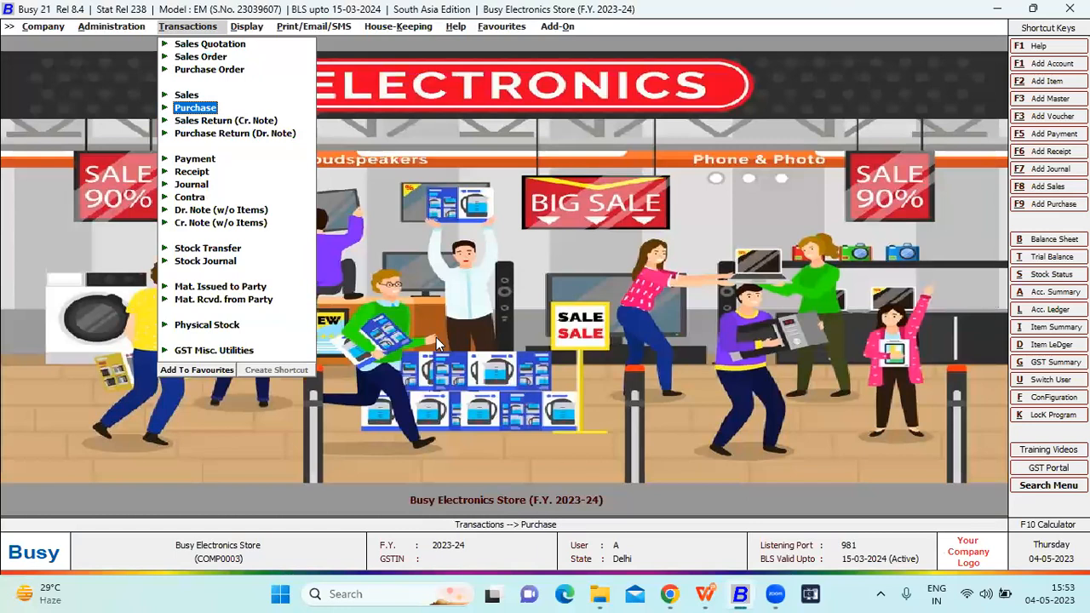
- Open the GST Summary report from the favourite reports for the period 01-04-2023 to 01-01-2024
key(Right)
key(Right)
key(Right)
key(Right)
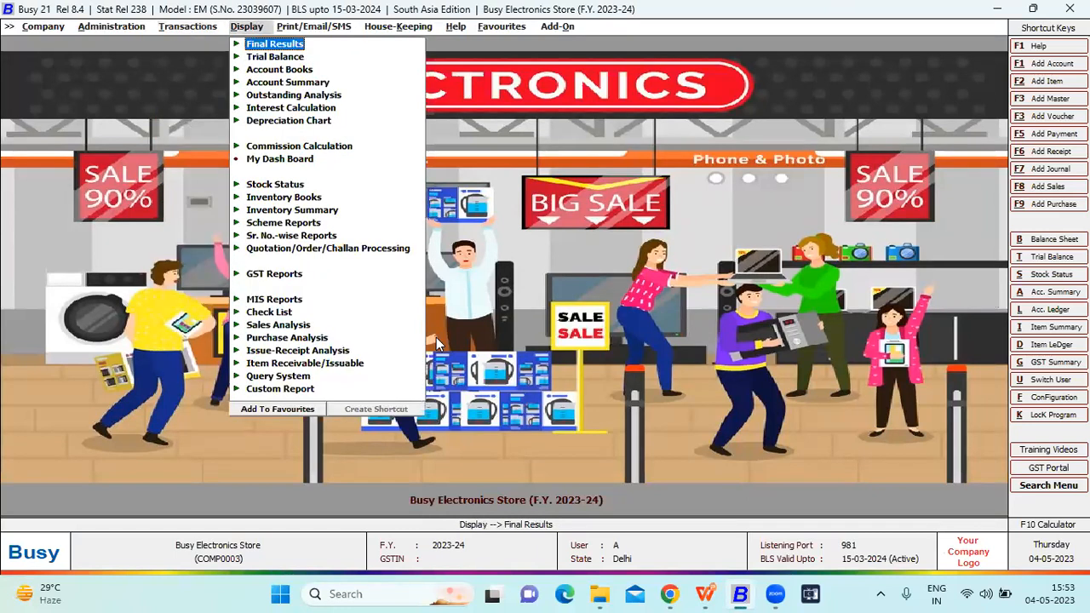
key(Right)
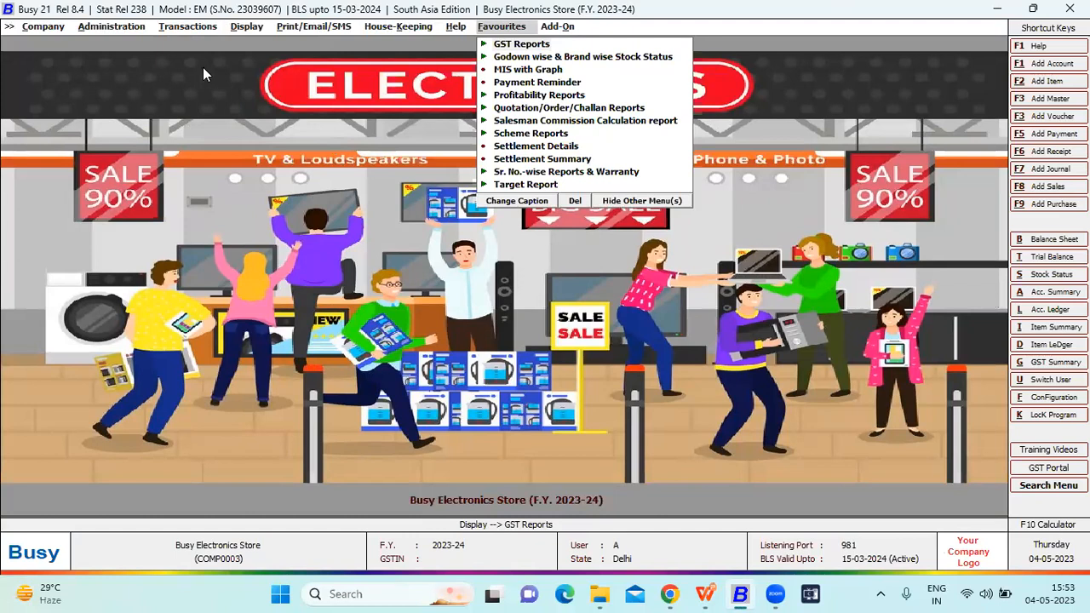
key(Down)
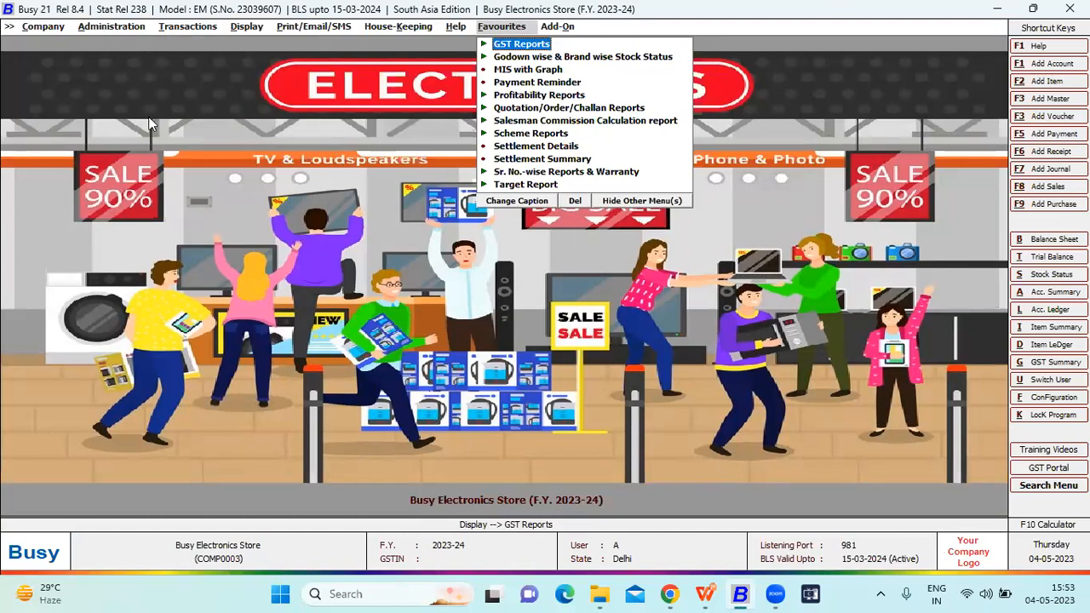
key(Right)
key(Left)
key(Return)
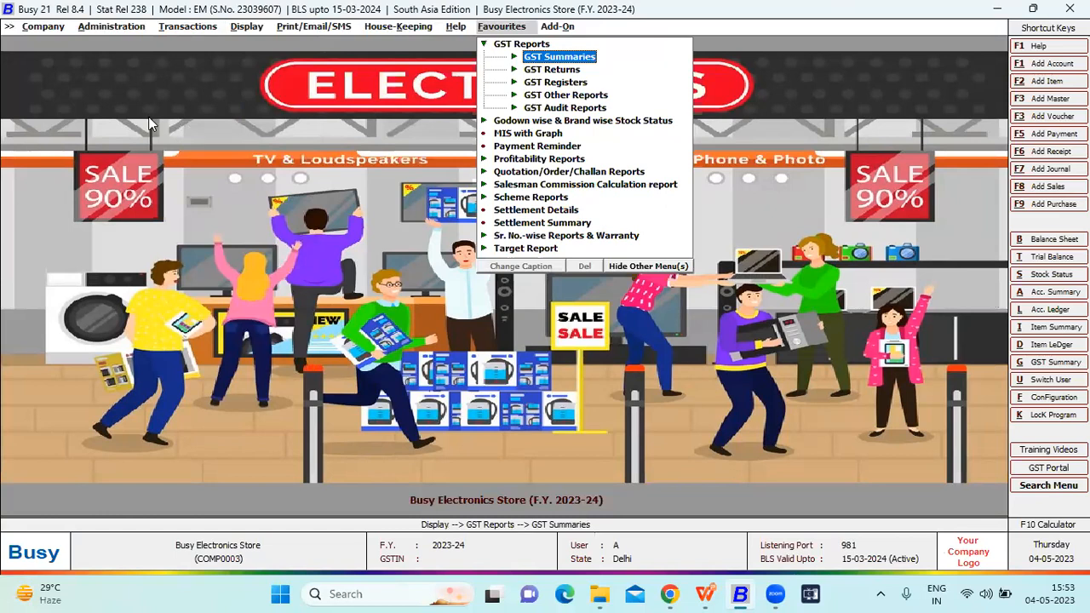
key(Return)
key(Return)
key(Return)
key(Return)
key(Return)
key(Return)
key(Return)
key(Return)
key(Return)
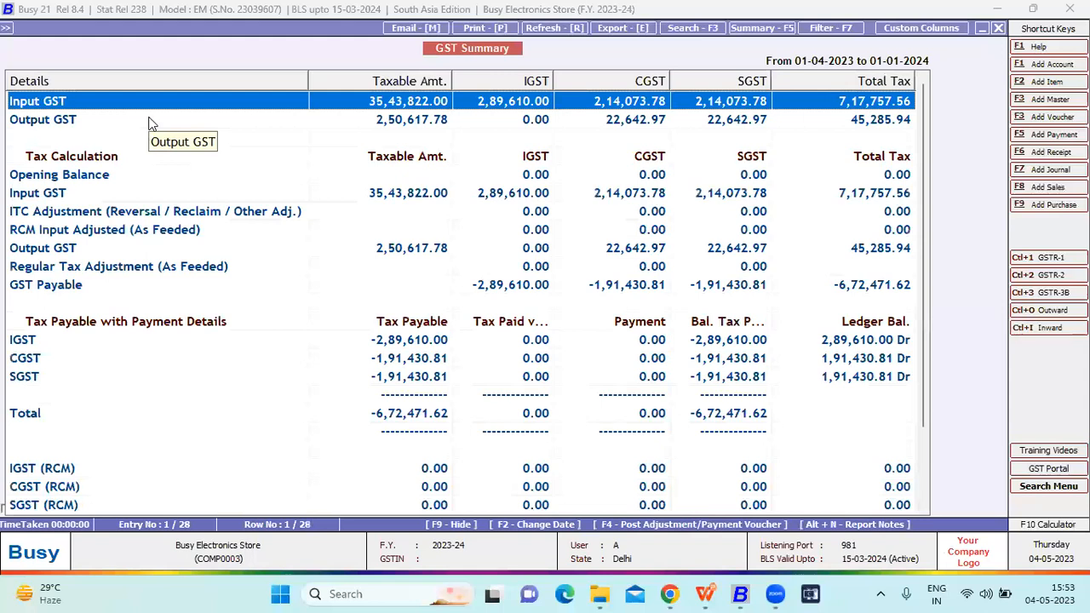
- Examine the GST Summary's input and output GST, tax calculation, tax payable and RCM rows, and close the report
key(Down)
key(Up)
key(Down)
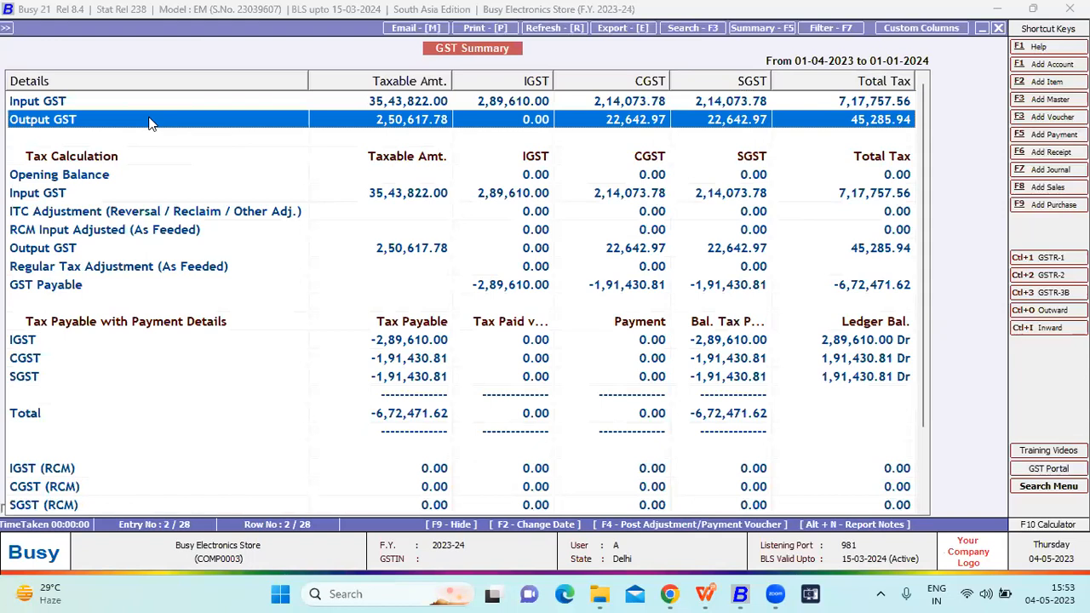
key(Down)
key(Down)
key(Down)
key(Down)
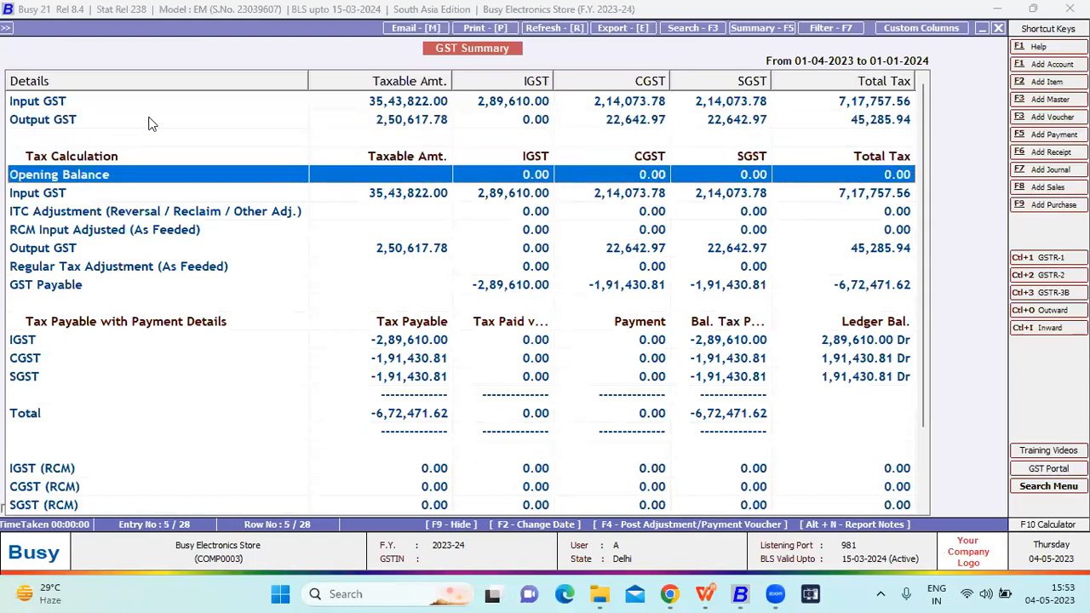
key(Up)
key(Down)
key(Down)
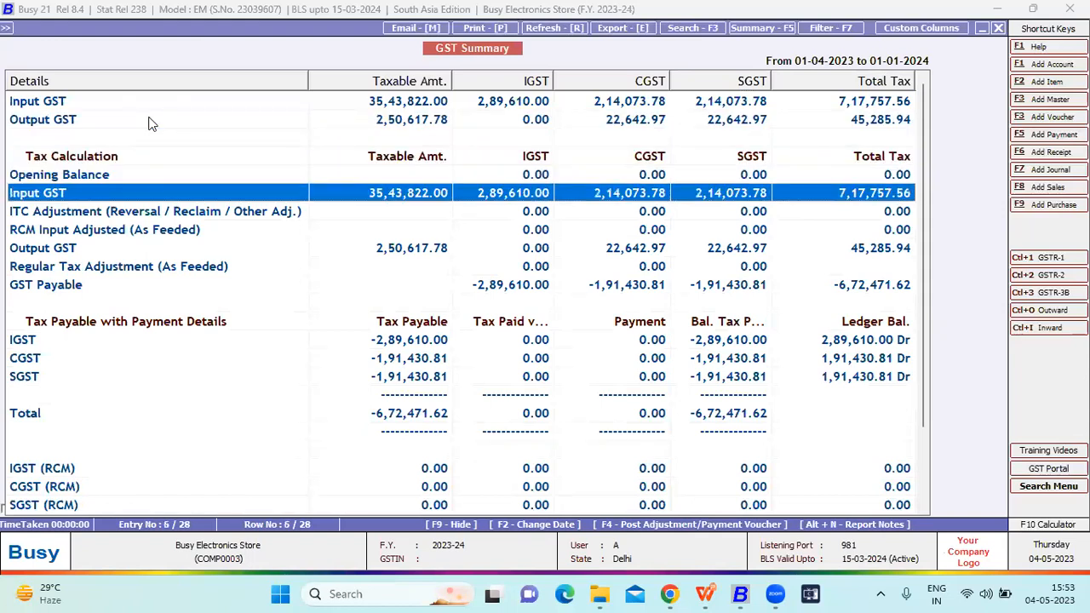
key(Down)
key(Down)
key(Down)
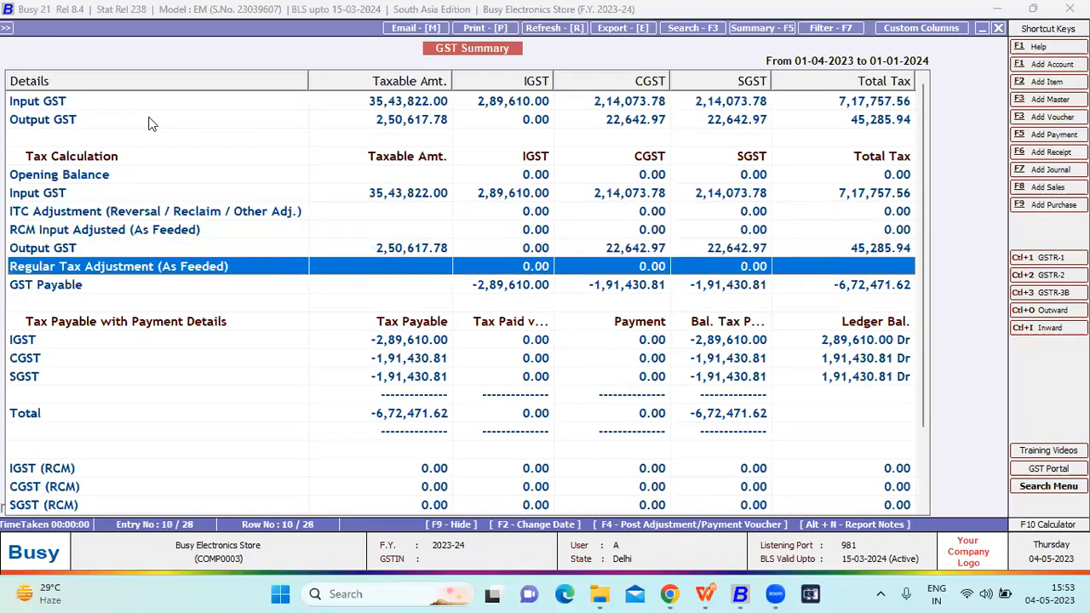
key(Down)
key(Down)
key(Down)
key(Down)
key(Down)
key(Down)
key(Down)
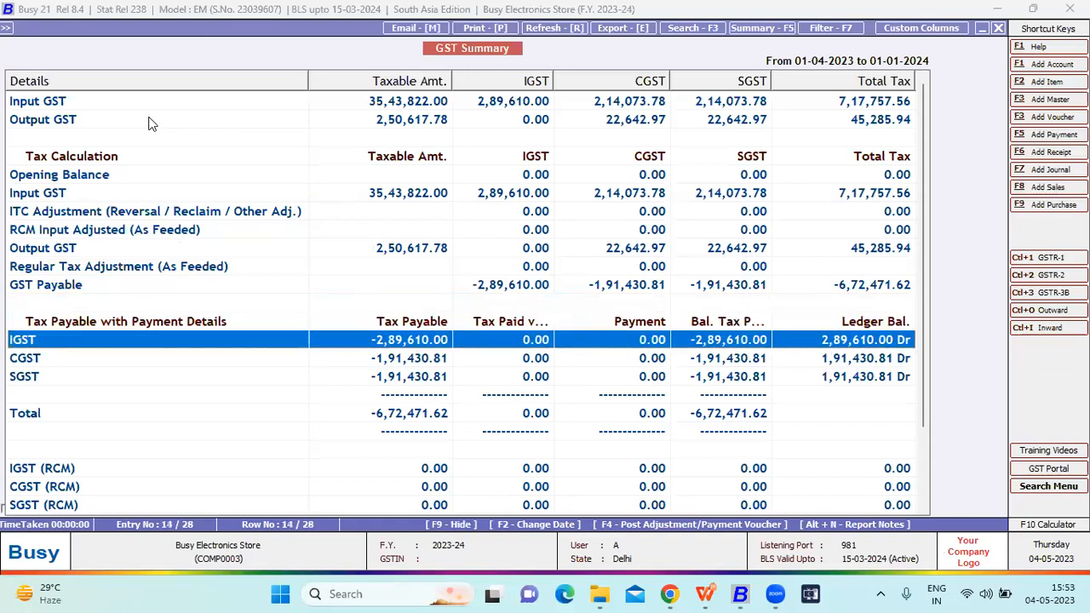
key(Down)
key(Down)
key(Down)
key(Down)
key(Down)
key(Down)
key(Down)
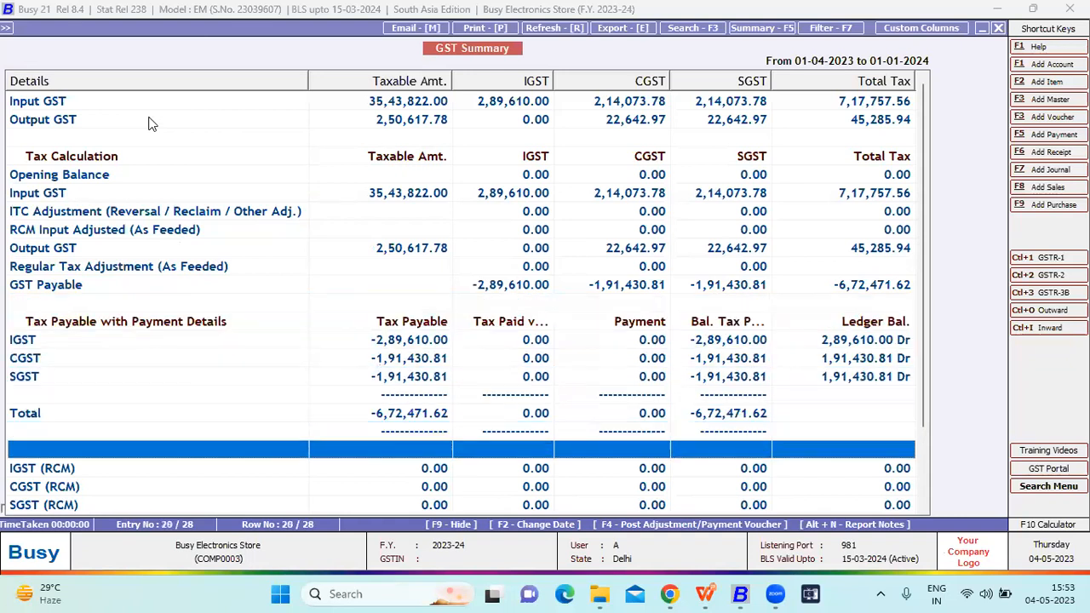
key(Down)
key(Down)
key(Down)
key(Down)
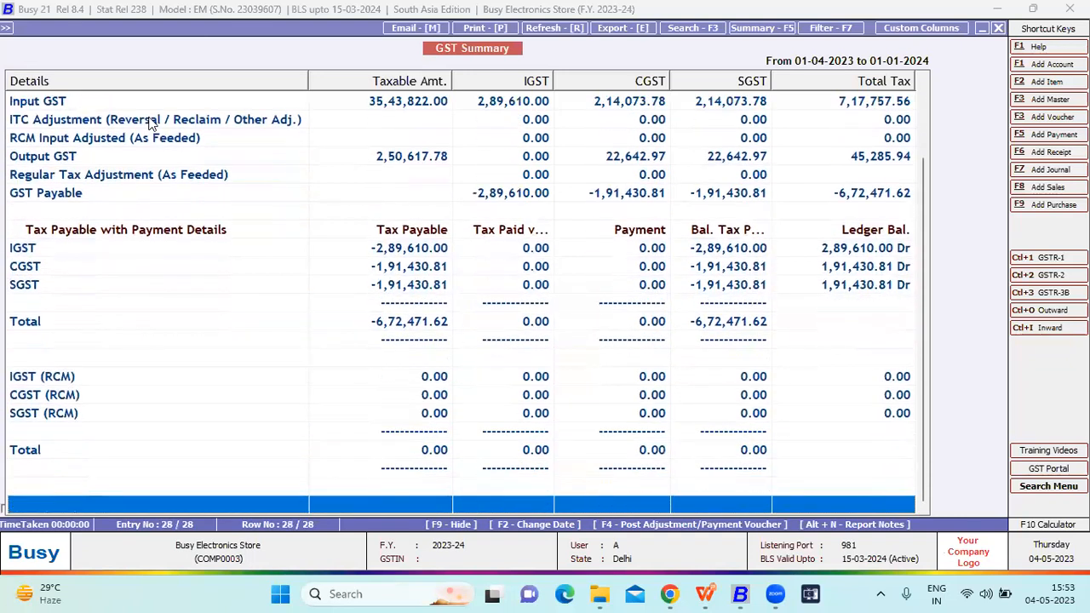
key(Escape)
key(Escape)
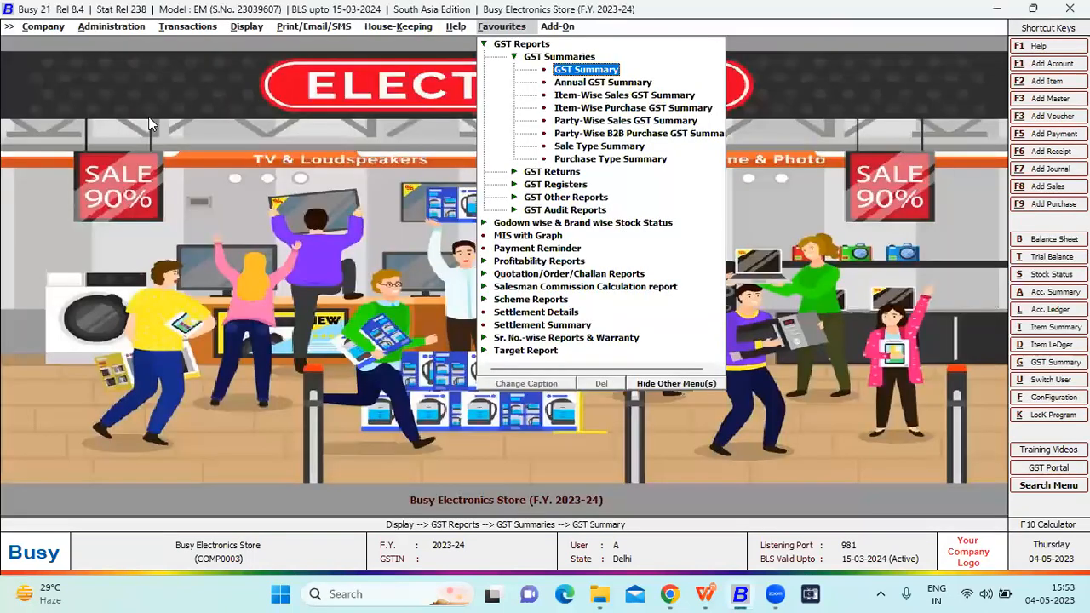
- Find the GST Summaries group among the printable GST reports and look at the option for adding it to favourites
key(Left)
key(Left)
key(Left)
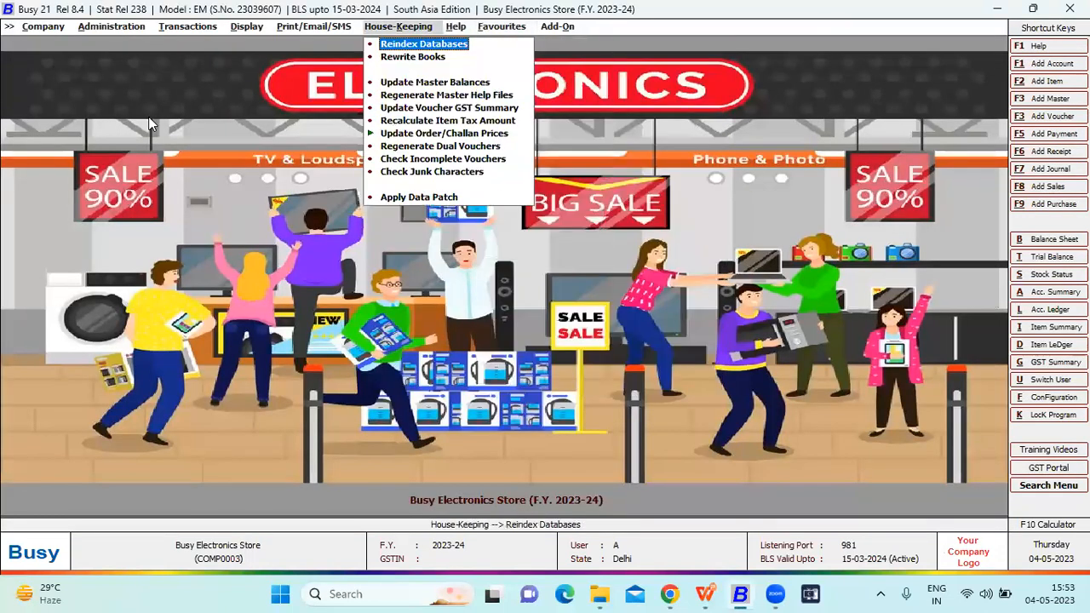
key(Down)
key(c)
key(Down)
key(Down)
key(Down)
key(Down)
key(Down)
key(g)
key(Return)
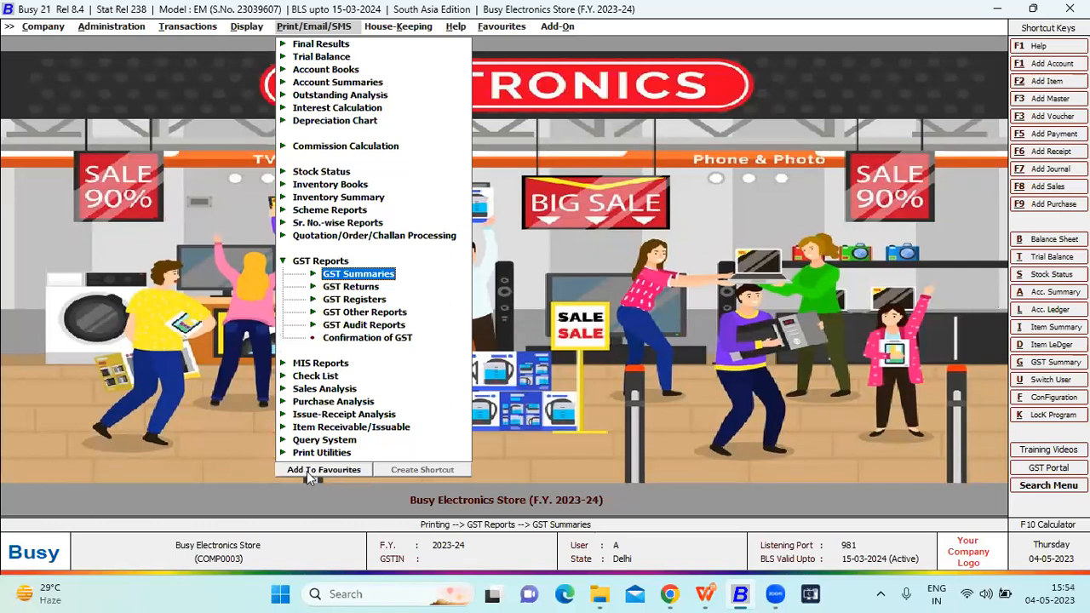
key(Right)
key(Right)
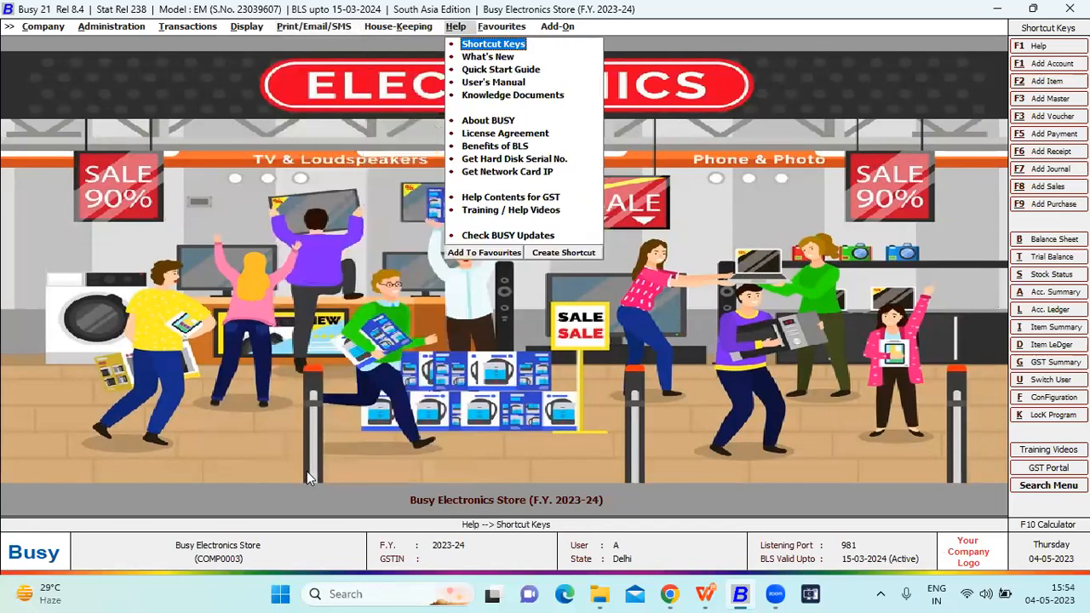
- Look through the GST Summaries and GST Returns groups in the favourite GST reports
key(Left)
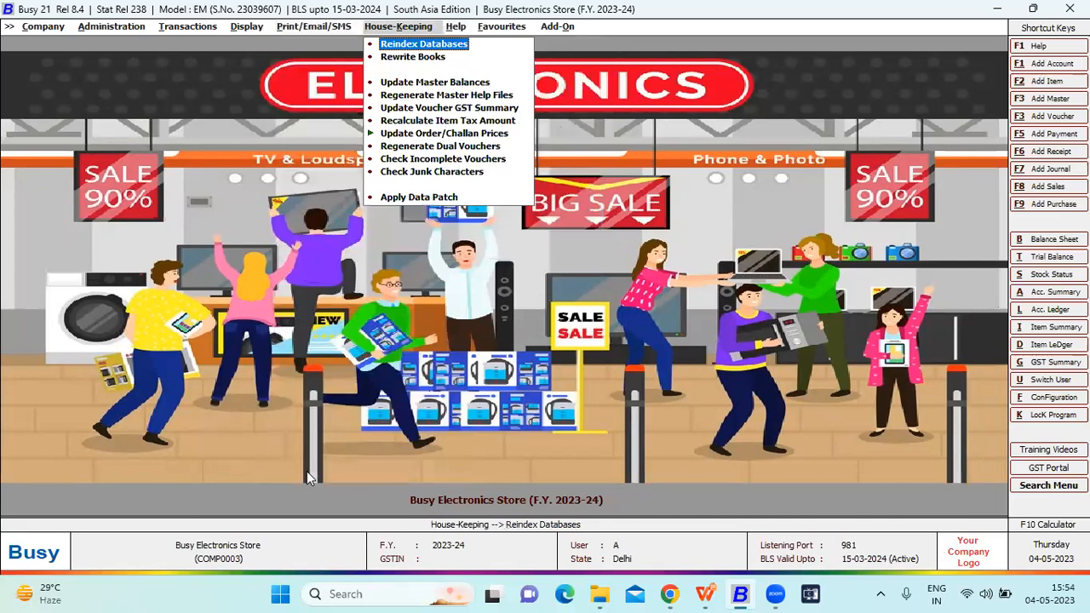
key(Right)
key(Right)
key(Left)
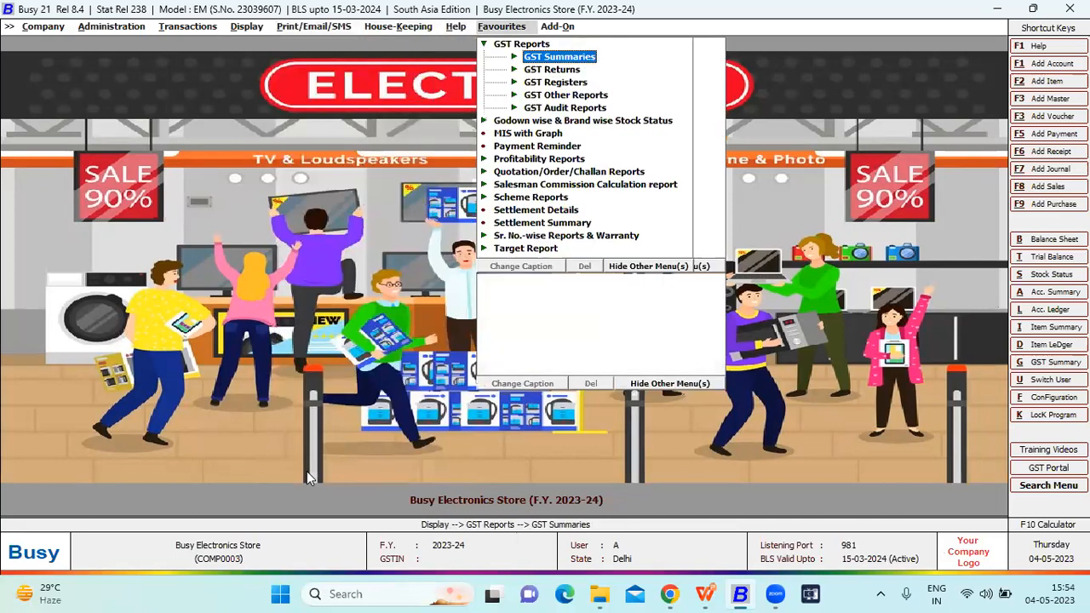
key(Down)
key(Right)
key(Left)
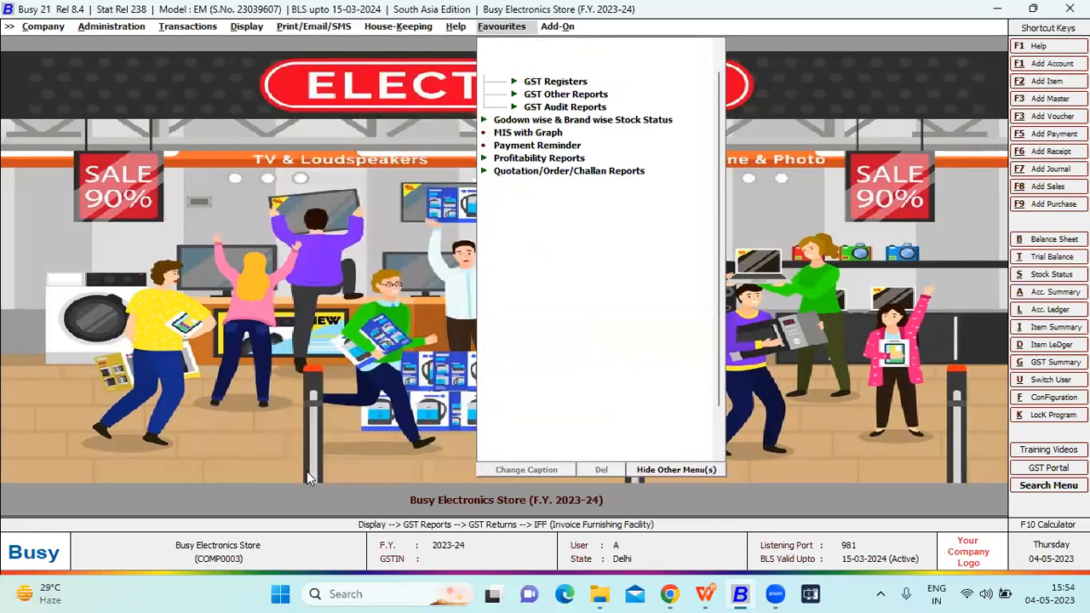
key(Up)
key(Right)
key(Left)
key(Down)
- Look through the favourite GST Registers, GST Other Reports and GST Audit Reports groups
key(Right)
key(Left)
key(Down)
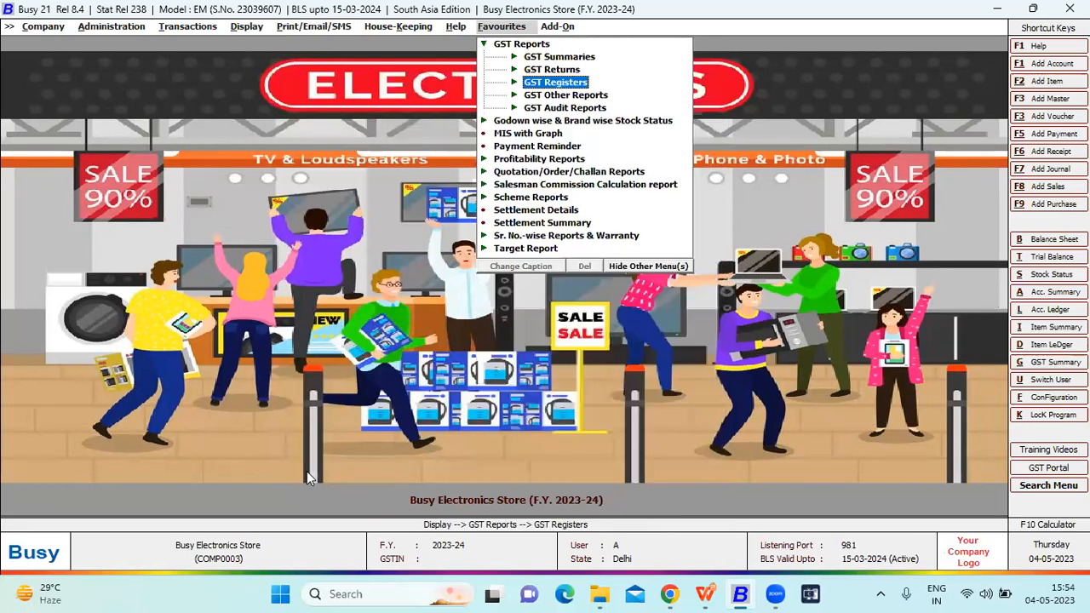
key(Right)
key(Left)
key(Down)
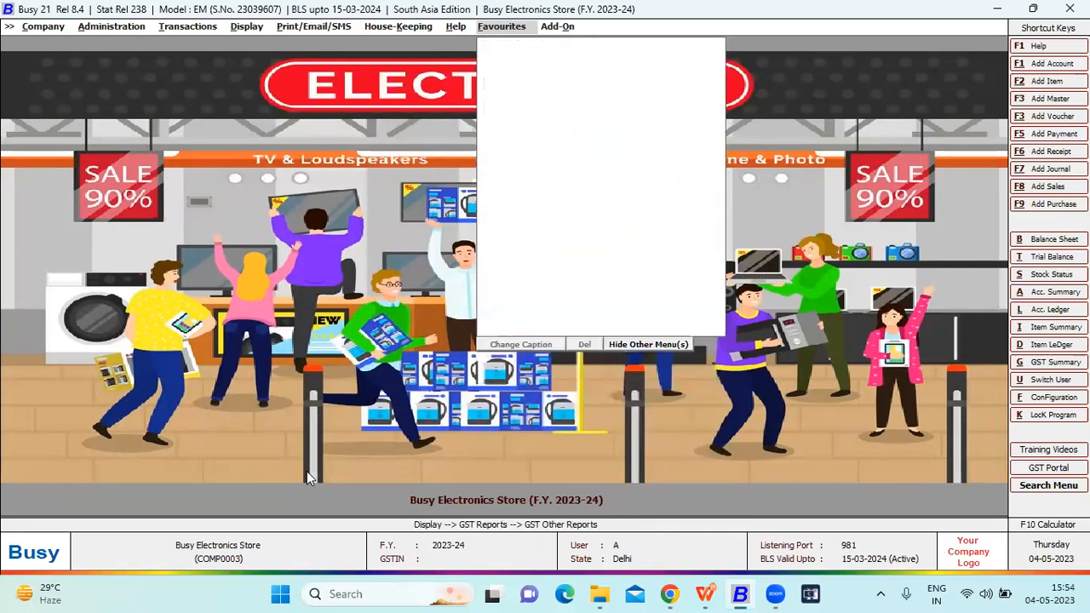
key(Right)
key(Left)
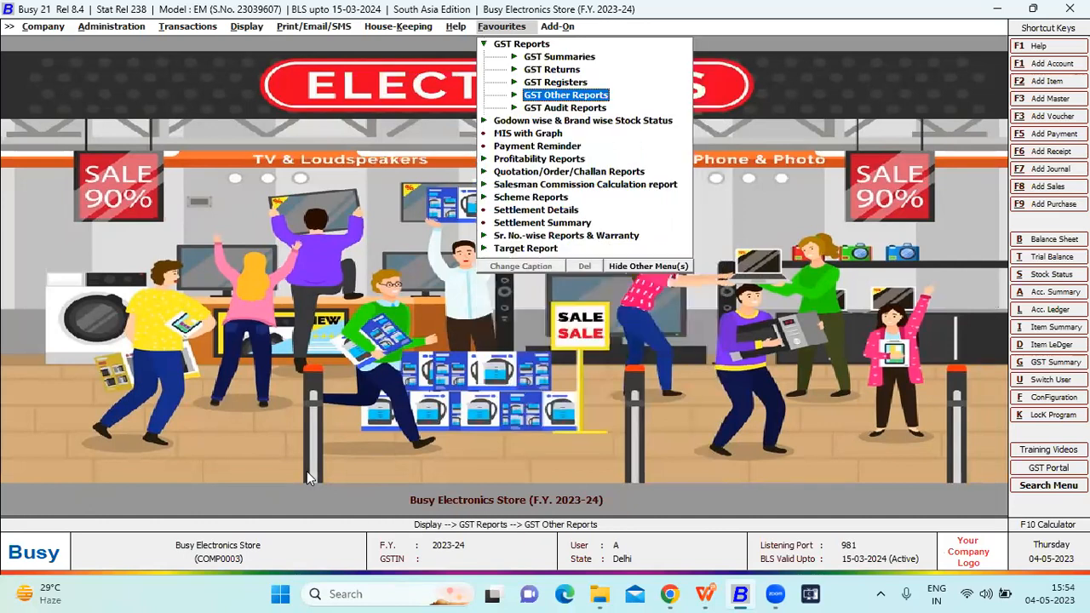
key(Down)
key(Right)
key(Left)
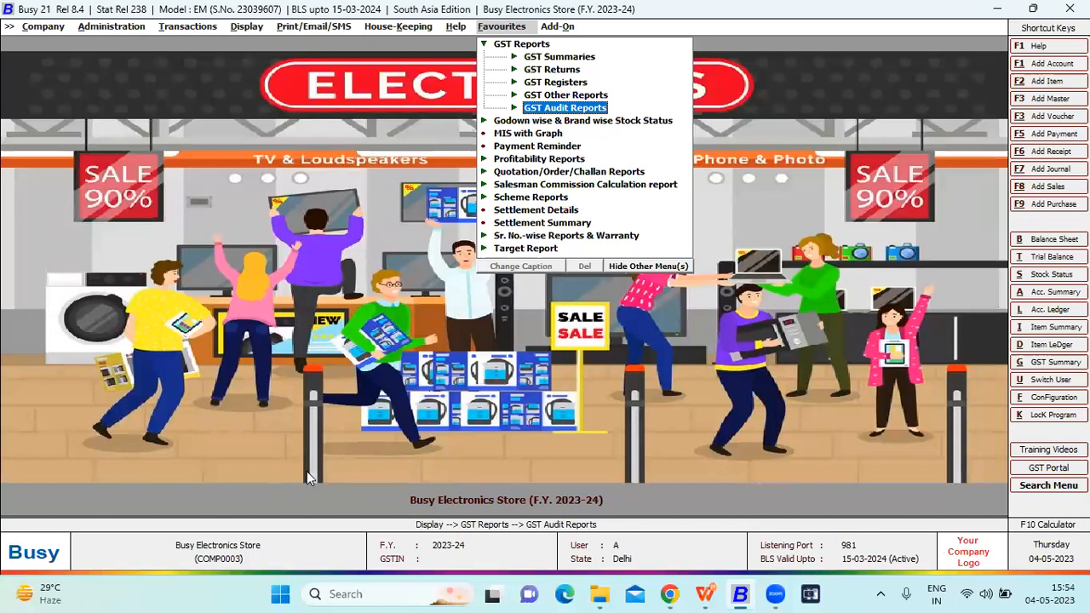
- Open the columnar version of the alphabetical closing stock report from the favourite Godown wise & Brand wise Stock Status reports
key(Down)
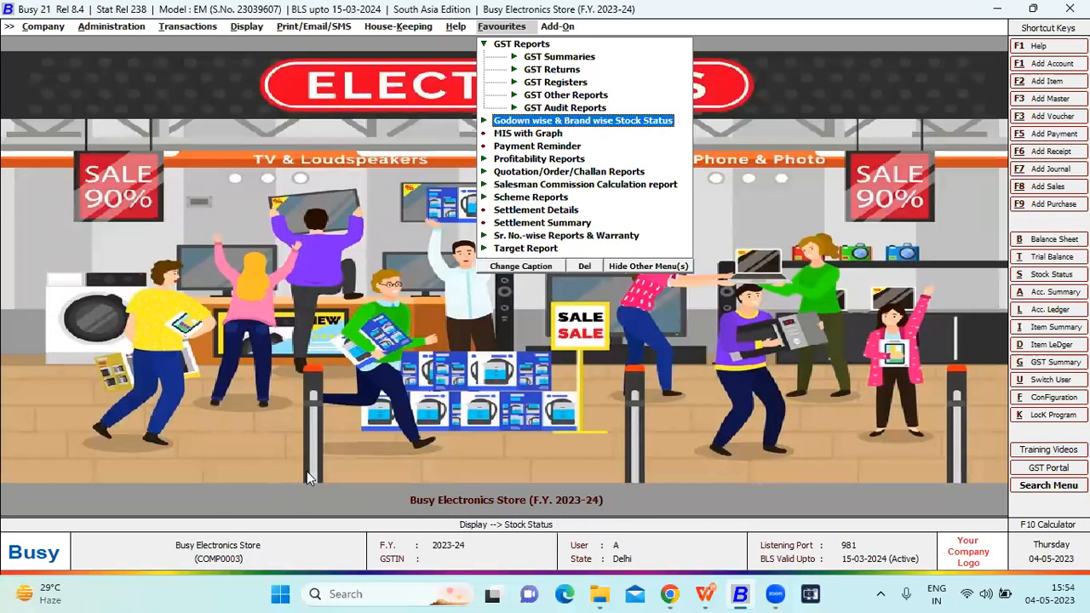
key(Left)
key(Left)
key(Right)
key(Right)
key(Return)
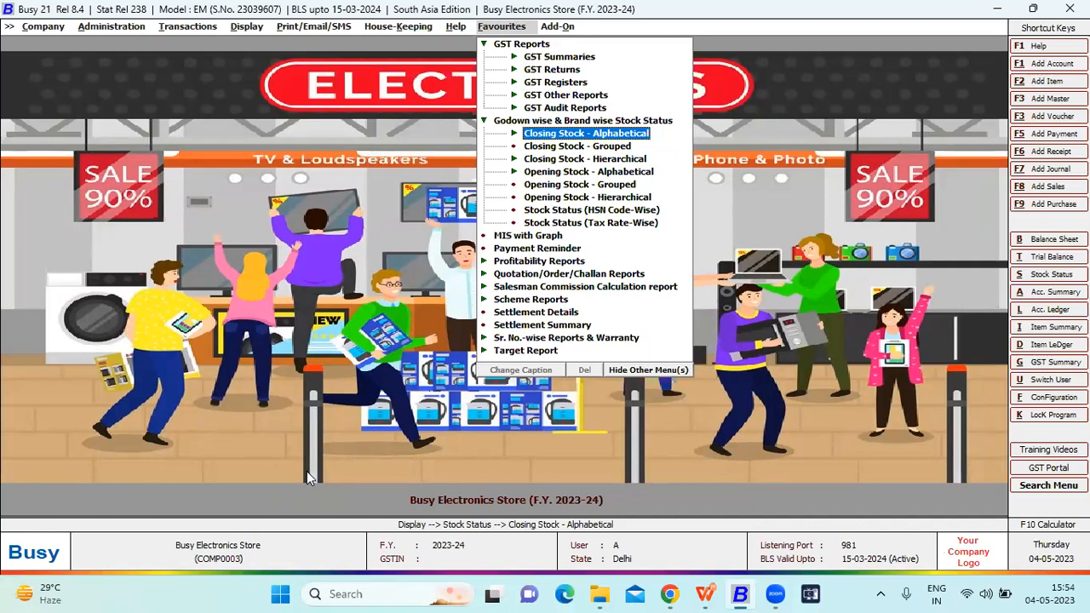
key(Return)
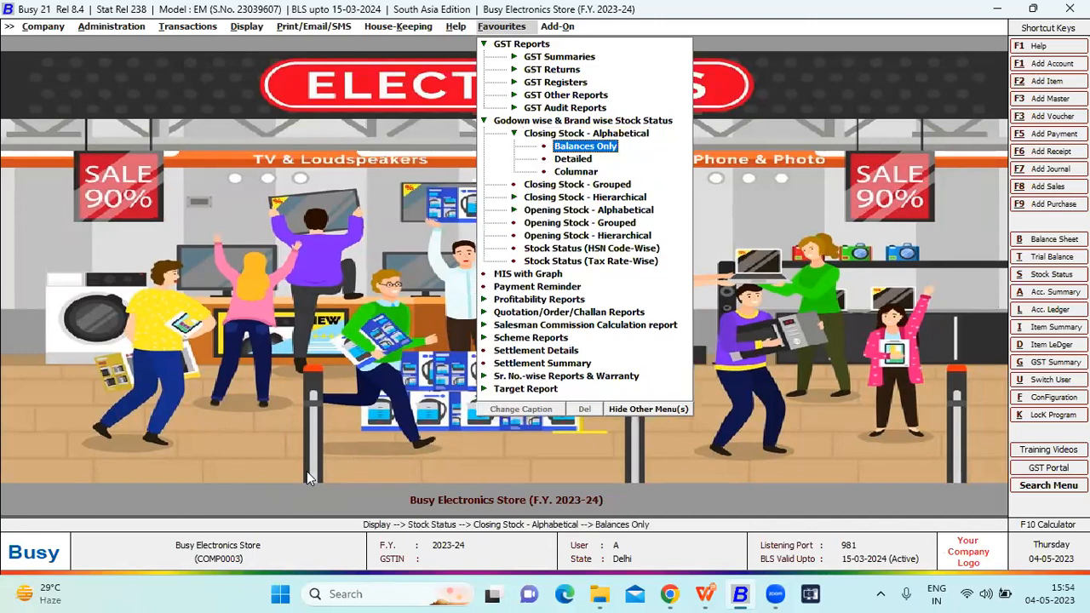
key(Down)
key(Down)
key(Return)
key(Escape)
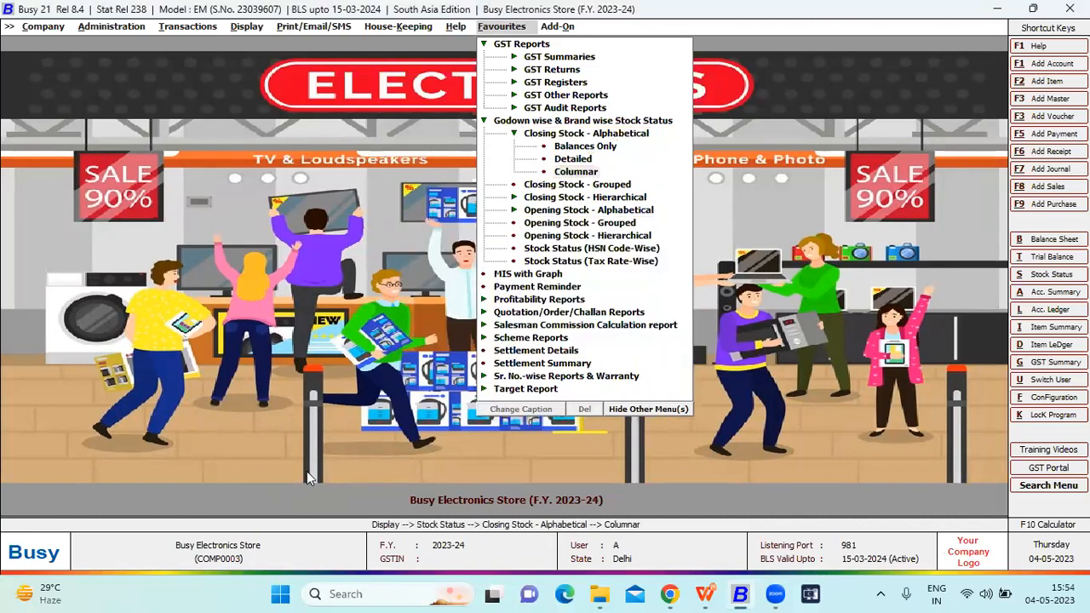
key(Return)
key(Return)
key(Return)
key(Escape)
key(Return)
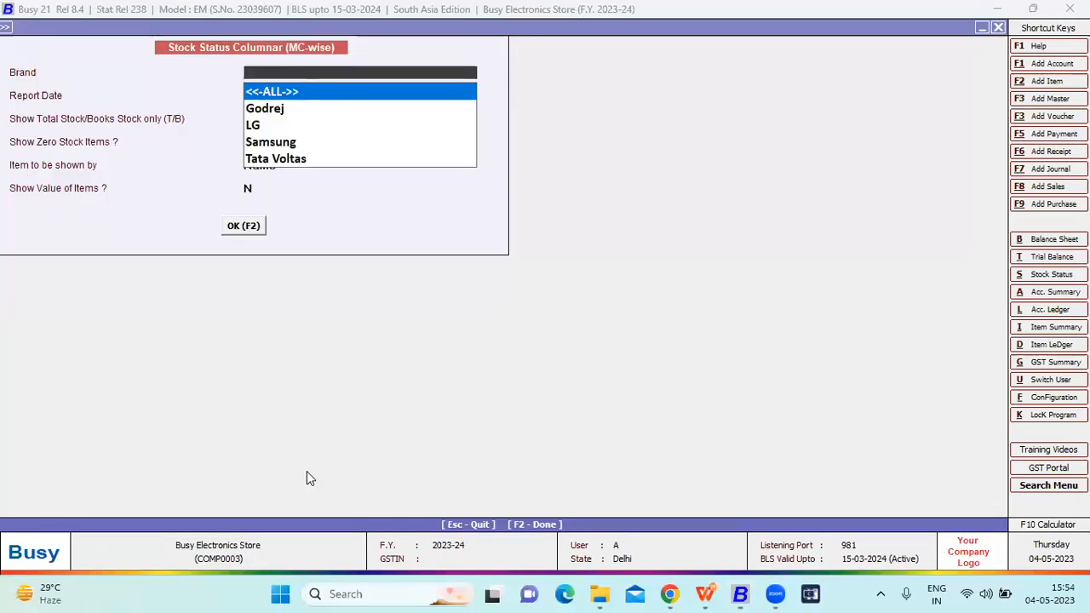
- Review the brand choices and generate the columnar stock status for all brands as on 01-01-2024, with items shown by name
key(Down)
key(Down)
key(Down)
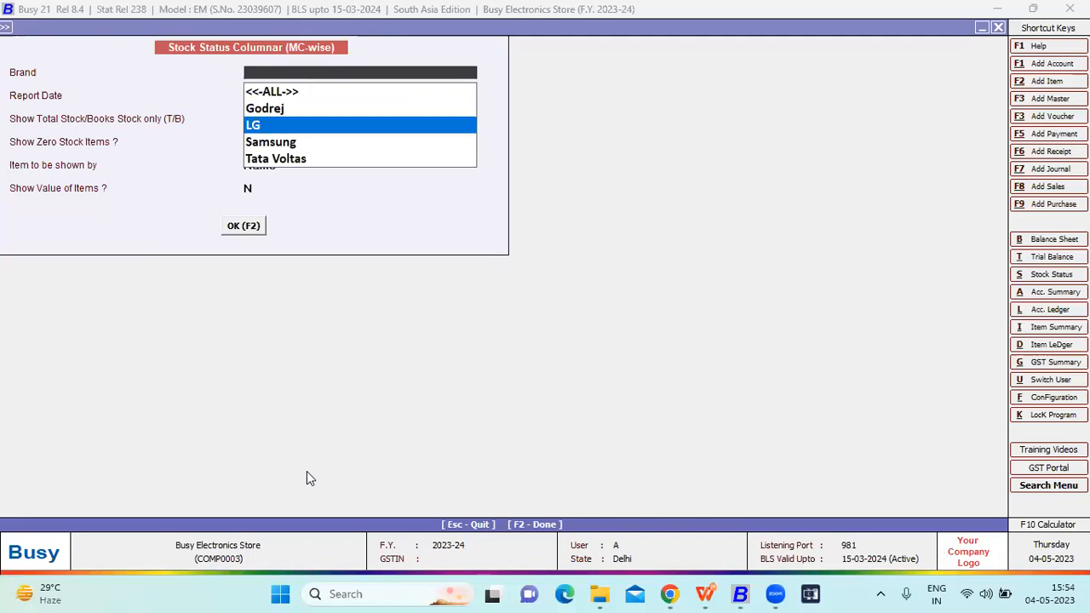
key(Down)
key(Up)
key(Up)
key(Up)
key(Up)
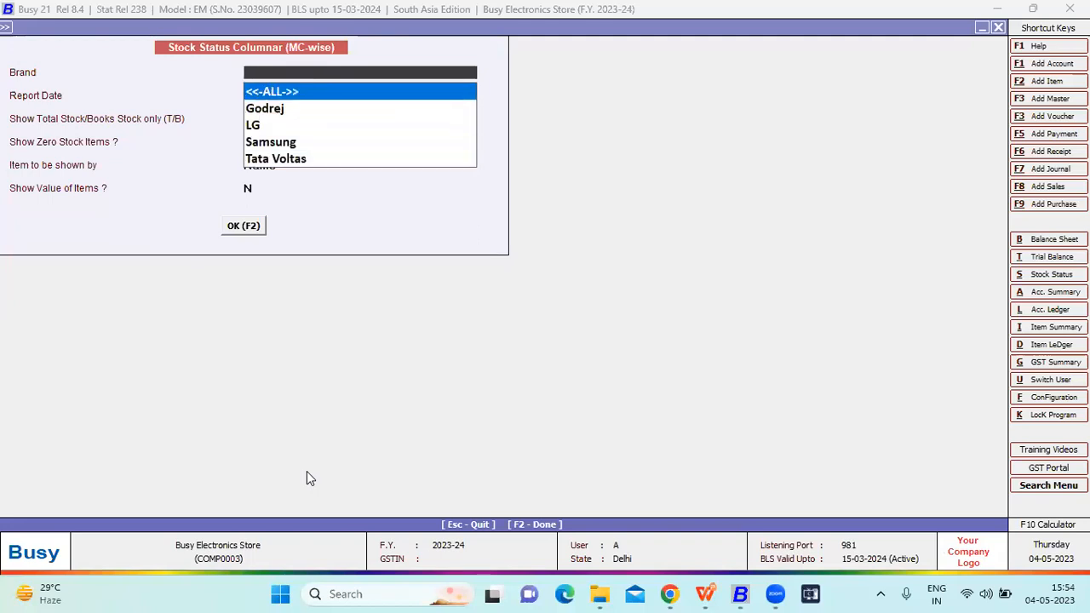
key(Return)
key(Return)
key(Return)
key(Return)
key(Return)
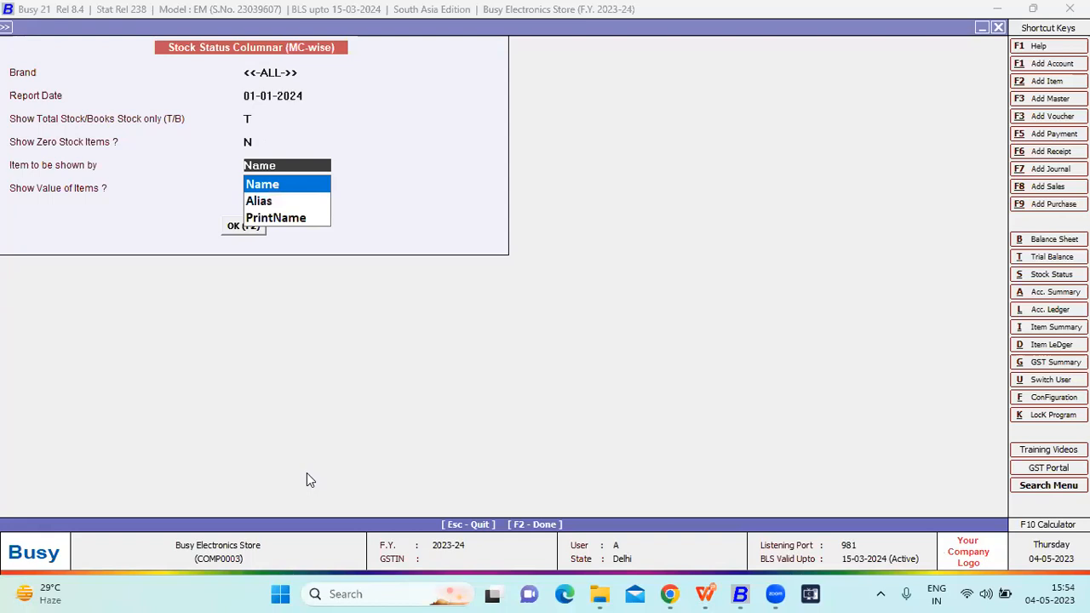
key(Return)
key(Return)
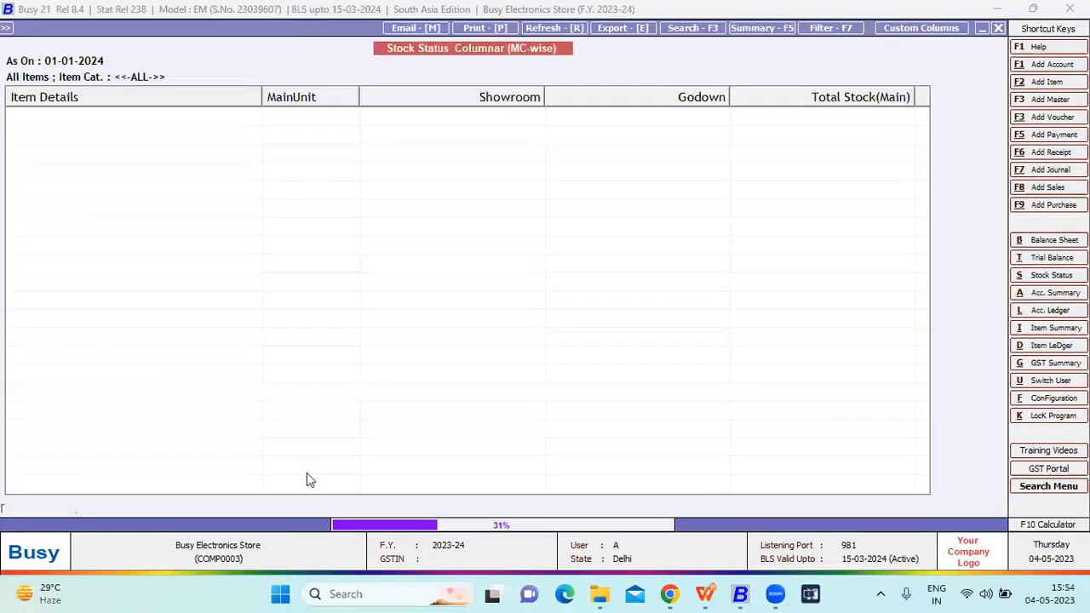
- Examine each item's showroom, godown and total stock in the columnar report, and close it
key(Down)
key(Down)
key(Down)
key(Down)
key(Down)
key(Down)
key(Down)
key(Down)
key(Down)
key(Down)
key(Down)
key(Down)
key(Down)
key(Down)
key(Down)
key(Down)
key(Down)
key(Down)
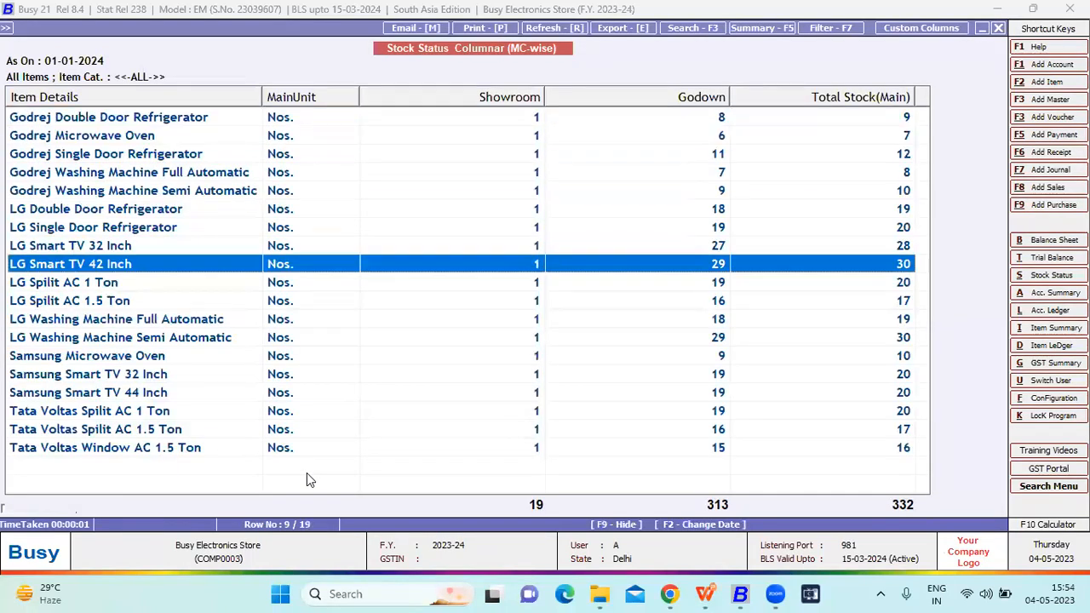
key(Up)
key(Up)
key(Up)
key(Up)
key(Up)
key(Up)
key(Up)
key(Up)
key(Up)
key(Up)
key(Up)
key(Up)
key(Up)
key(Up)
key(Up)
key(Up)
key(Up)
key(Up)
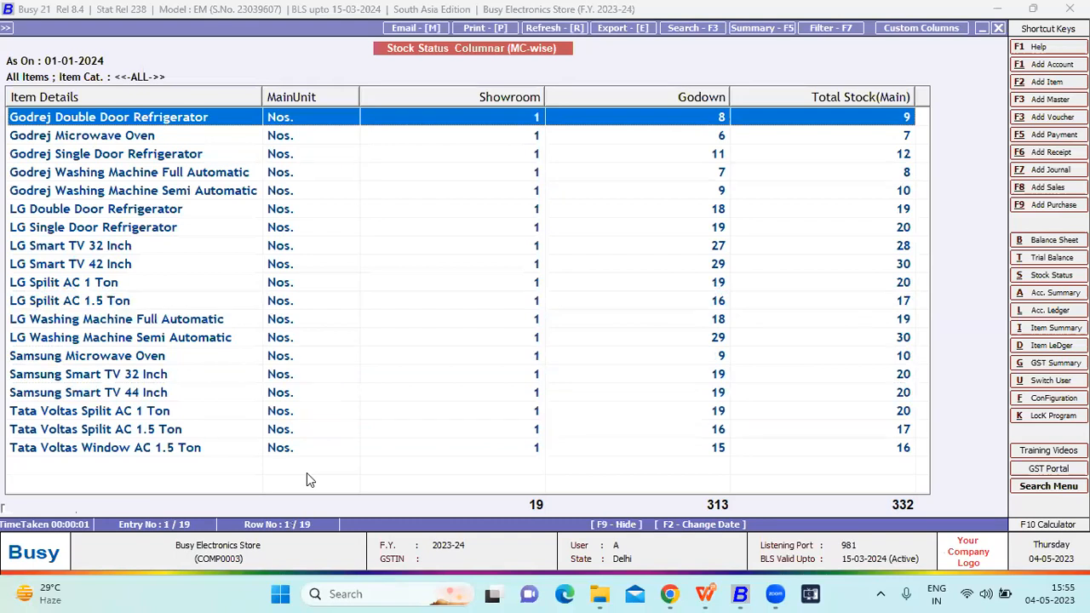
key(Down)
key(Down)
key(Down)
key(Down)
key(Down)
key(Down)
key(Down)
key(Down)
key(Down)
key(Down)
key(Down)
key(Down)
key(Down)
key(Down)
key(Down)
key(Down)
key(Down)
key(Down)
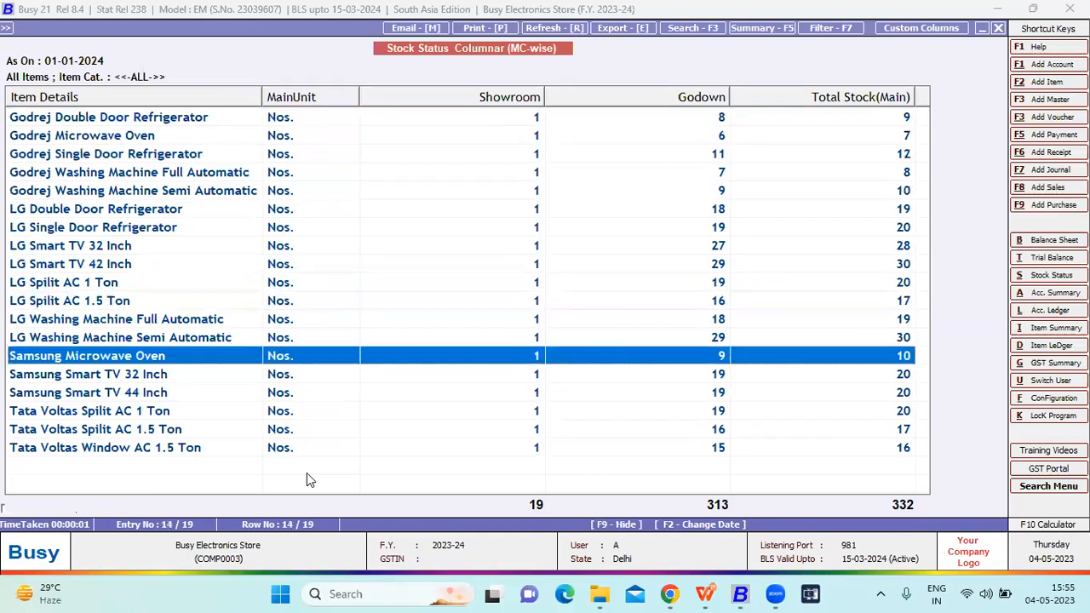
key(Escape)
key(Escape)
key(Escape)
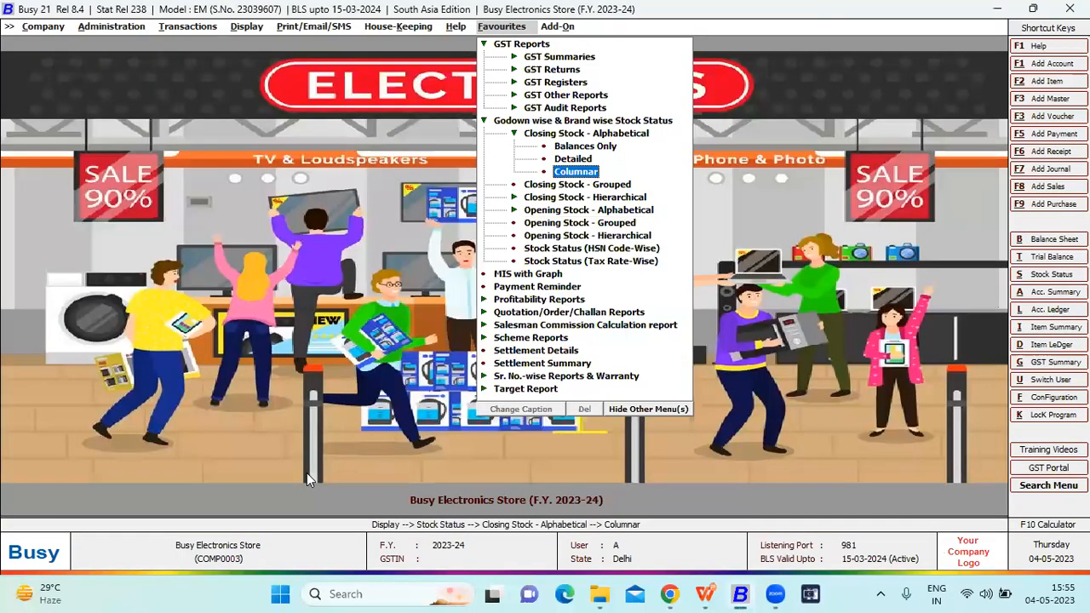
key(Escape)
key(Escape)
- Open the favourite MIS with Graph report as a monthly sales analysis for all items, all accounts and all brands
key(Down)
key(Return)
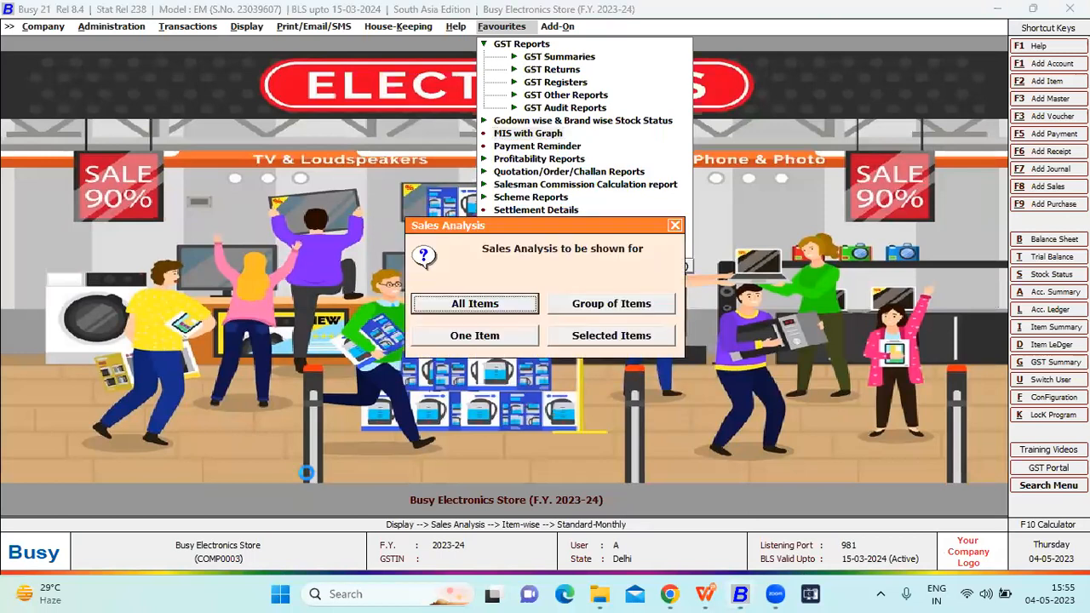
key(Return)
key(Return)
key(Return)
key(Return)
key(Return)
key(Return)
key(Return)
key(Return)
key(Return)
key(Return)
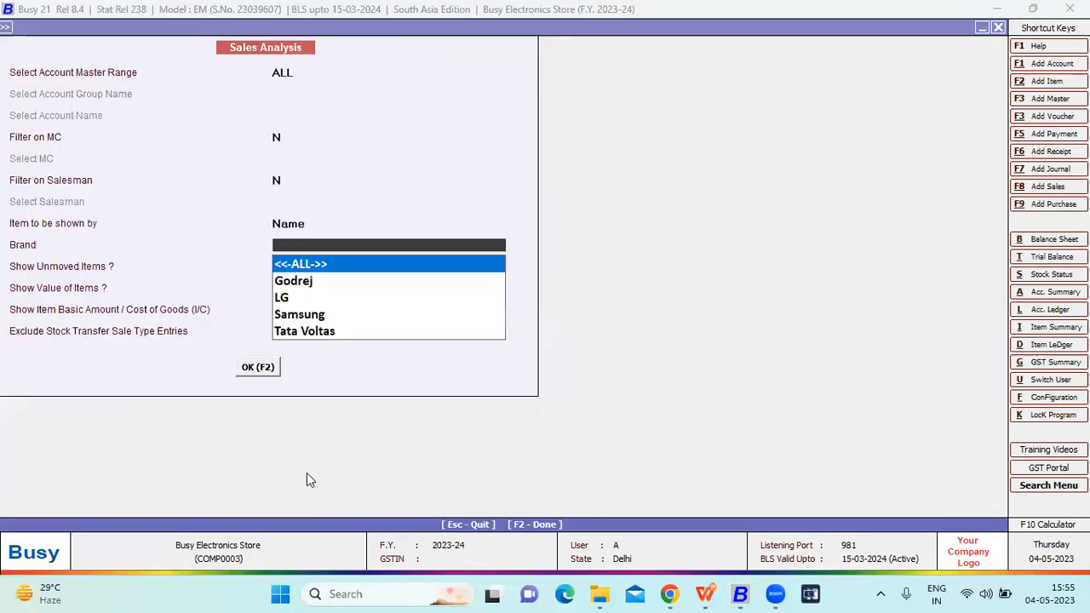
key(Return)
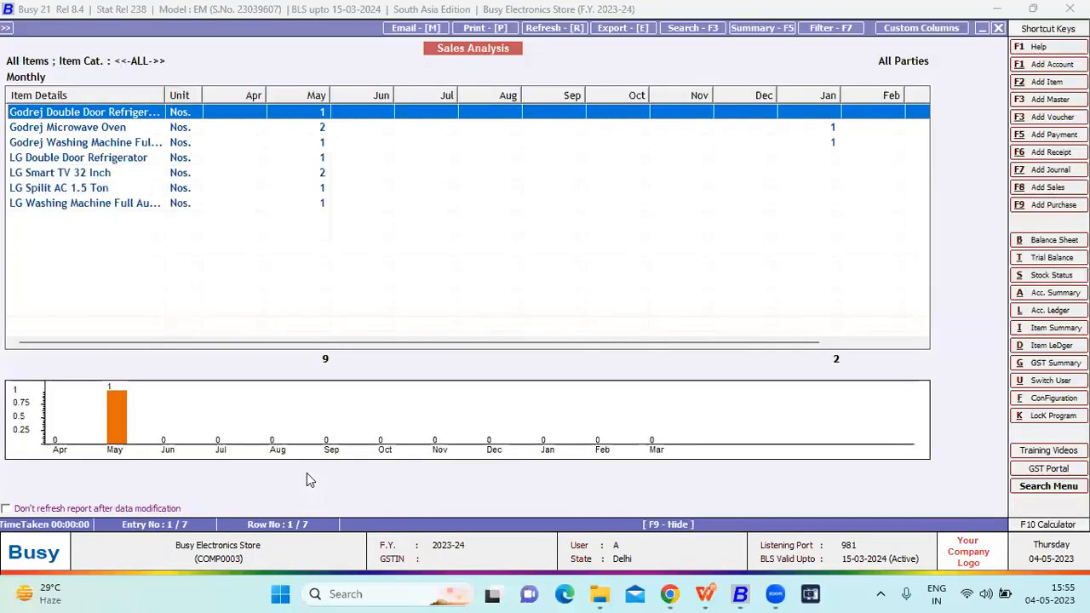
- View the enlarged sales charts for the Godrej Double Door Refrigerator and return to the sales analysis
click(134, 411)
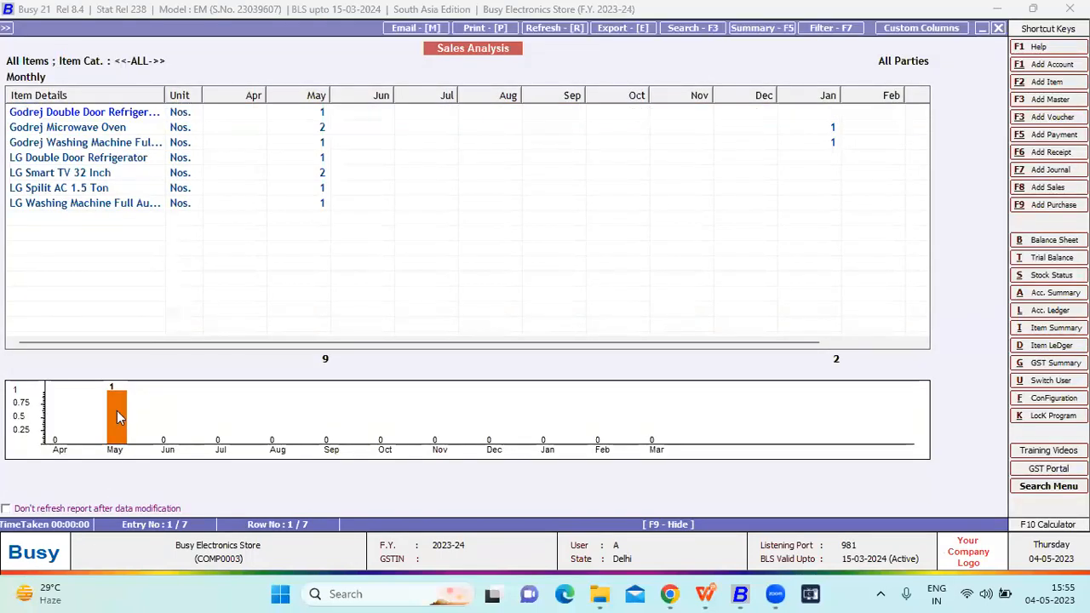
double_click(117, 411)
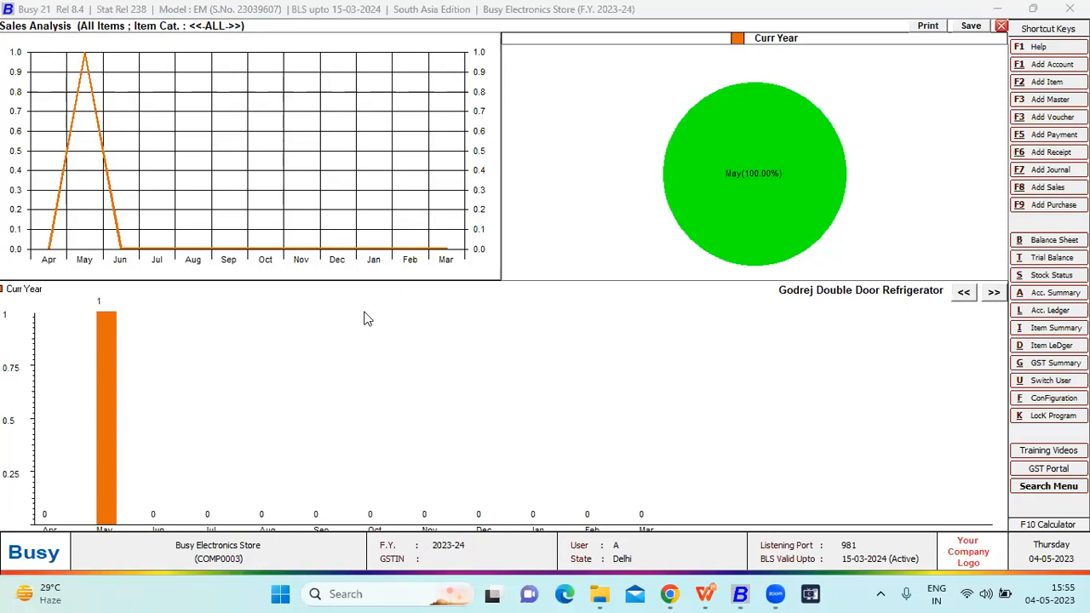
key(Escape)
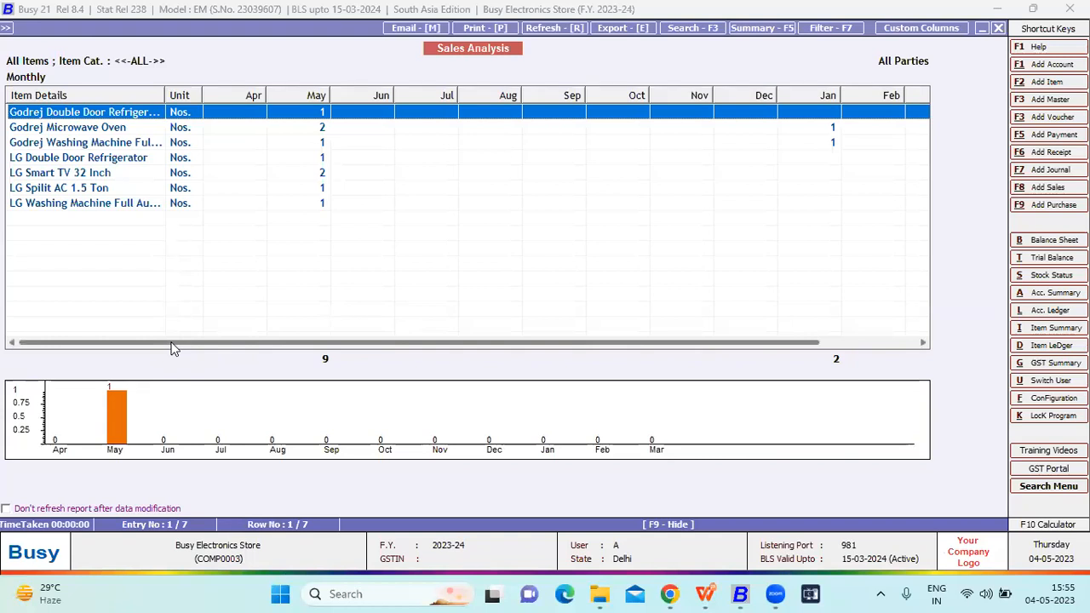
- Compare the monthly sales graphs of the Godrej refrigerator, microwave oven and washing machine rows
key(Down)
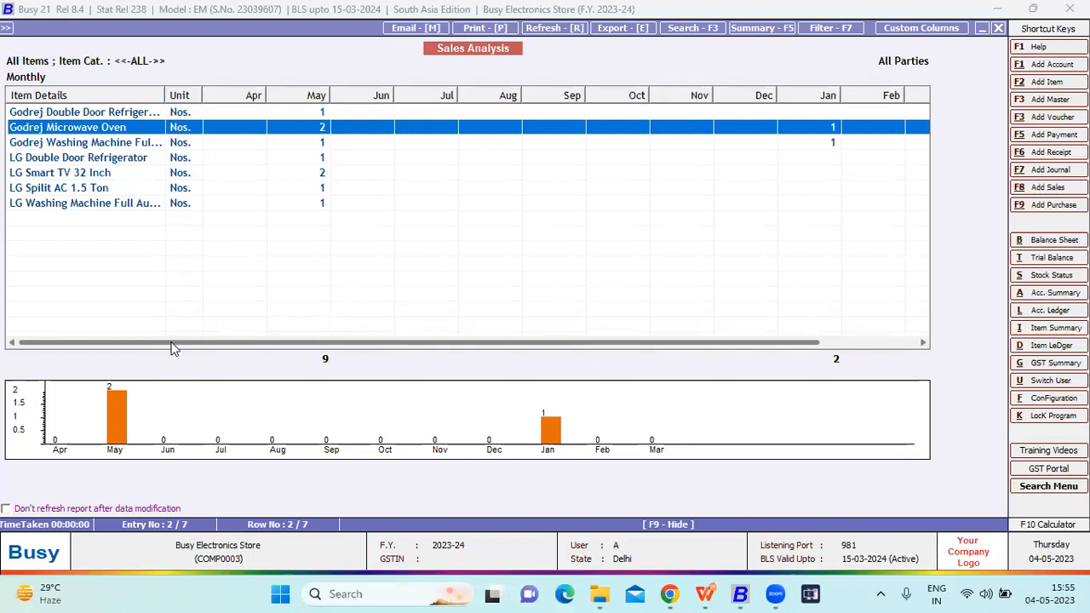
key(Down)
key(Up)
key(Up)
key(Down)
key(Down)
key(Up)
key(Up)
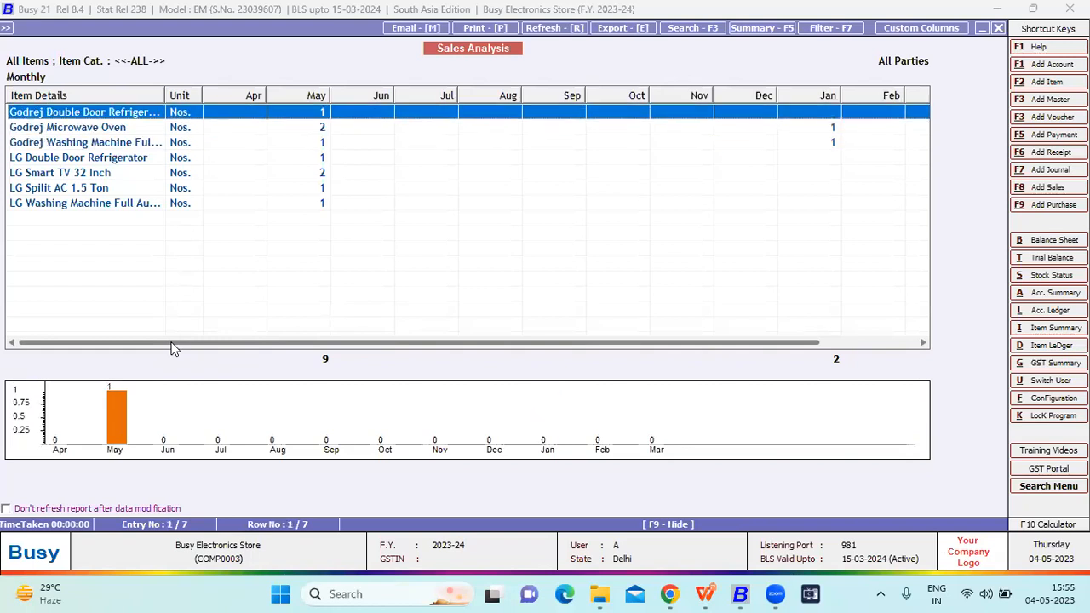
key(Down)
key(Down)
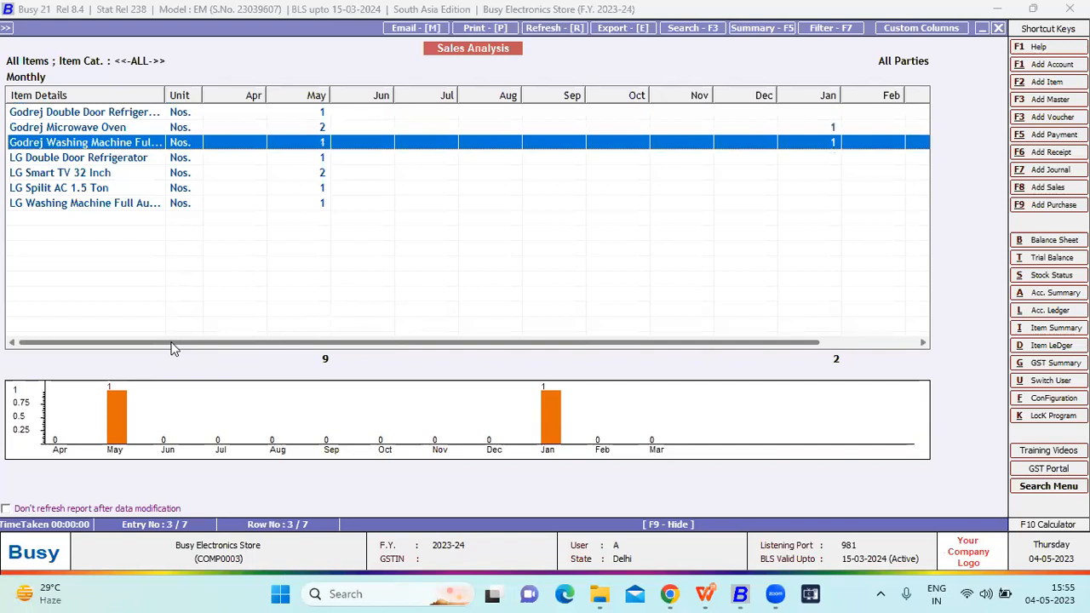
- View the enlarged sales charts for the Godrej Washing Machine Full Automatic, and close the sales analysis
click(551, 411)
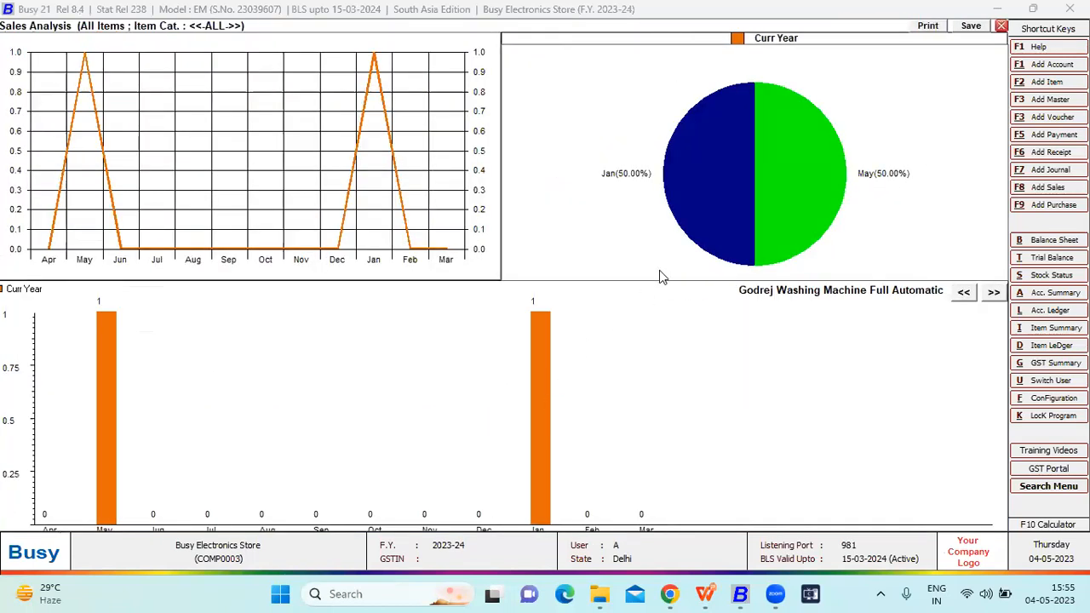
key(Escape)
key(Escape)
key(Escape)
key(Escape)
key(Escape)
- Generate a print preview of the payment reminder letter as on 01-01-2024 from the favourite reports
key(Down)
key(Return)
key(Right)
key(Right)
key(Return)
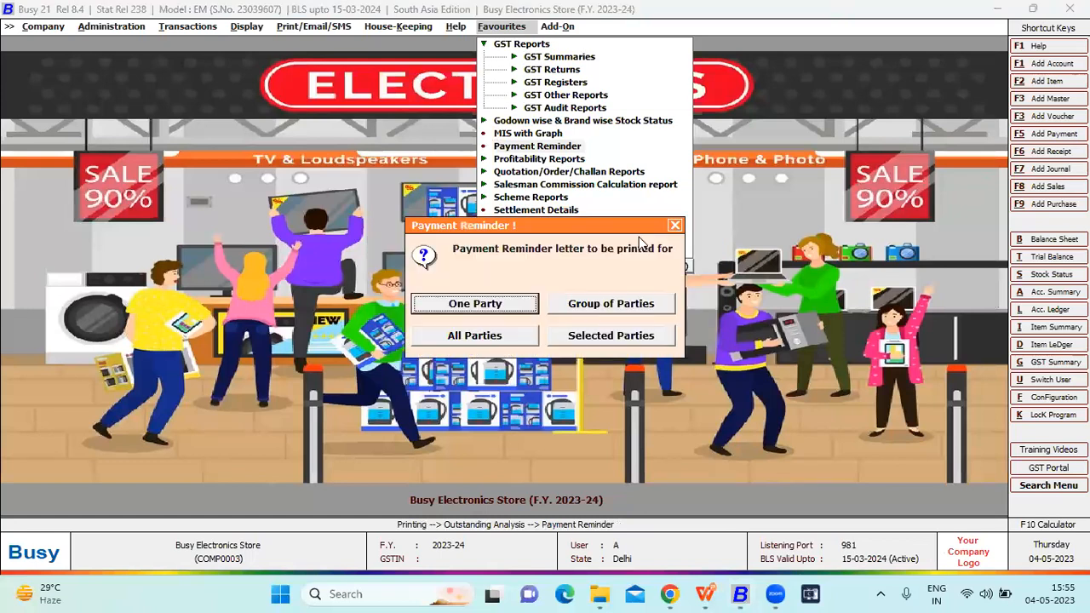
key(Right)
key(Right)
key(Return)
key(Return)
key(Return)
key(Return)
key(Return)
key(Return)
key(Return)
key(Return)
key(Return)
key(Return)
key(Return)
key(Right)
key(Return)
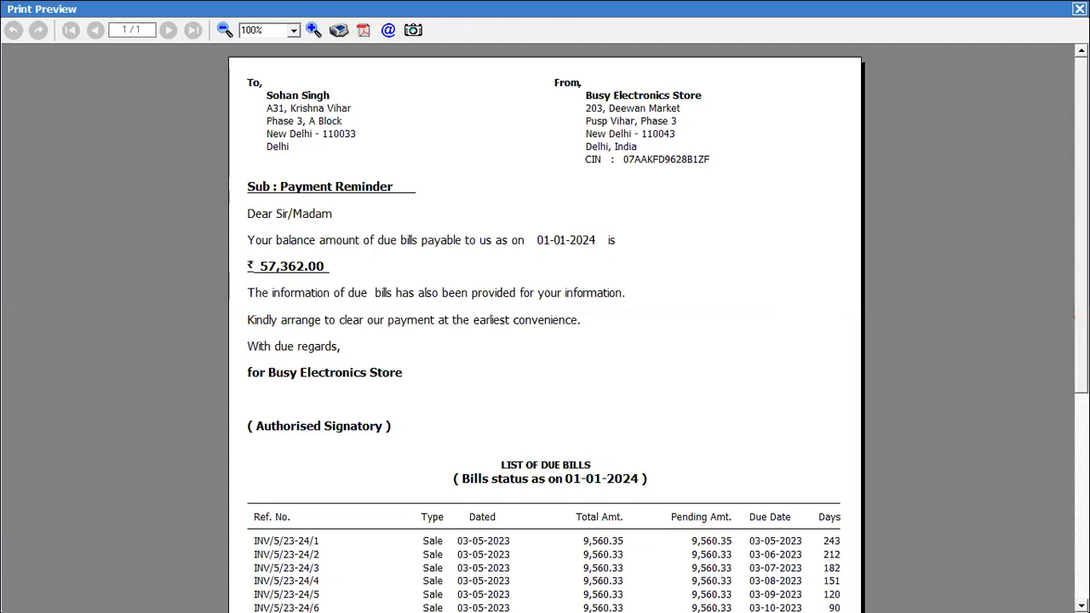
- Examine the payment reminder letter with its list of due bills, and leave the Payment Reminder report
mouse_move(1081, 317)
mouse_down()
mouse_move(1081, 418)
mouse_move(1081, 316)
mouse_up()
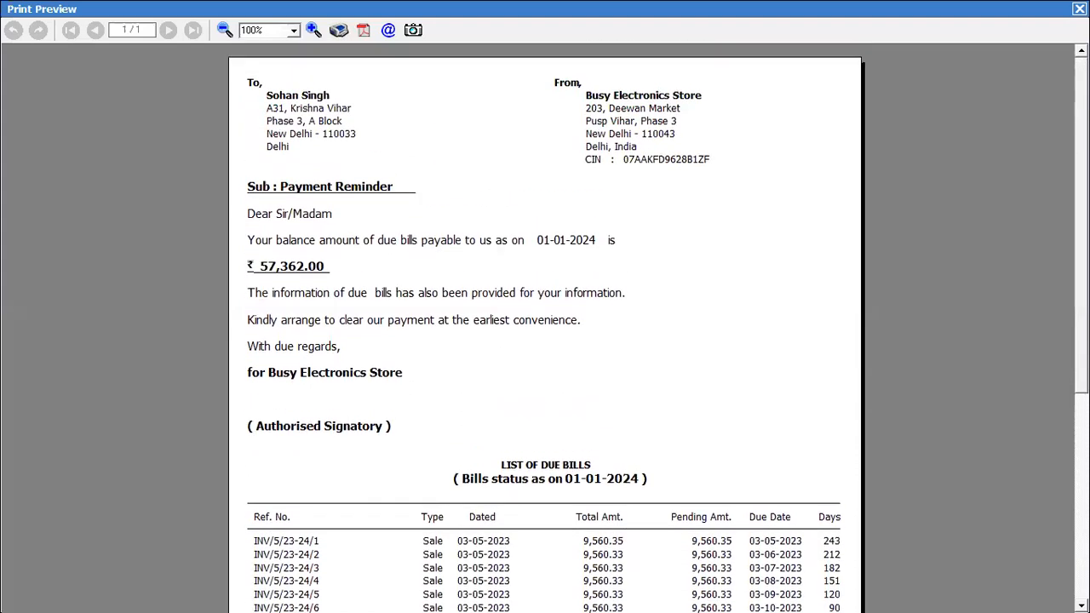
key(Escape)
key(Escape)
key(Escape)
key(Escape)
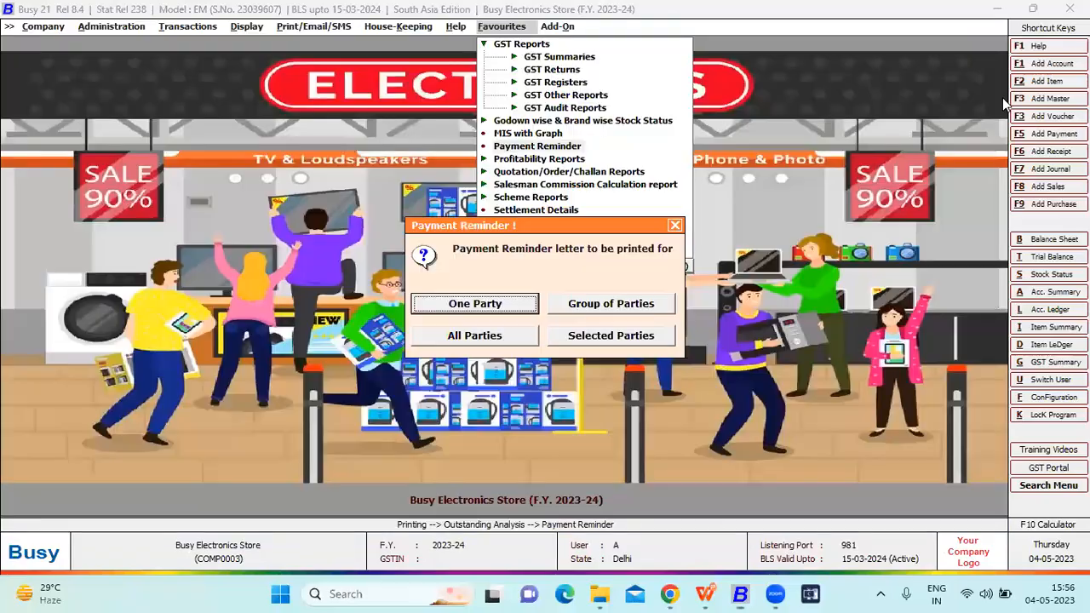
key(Down)
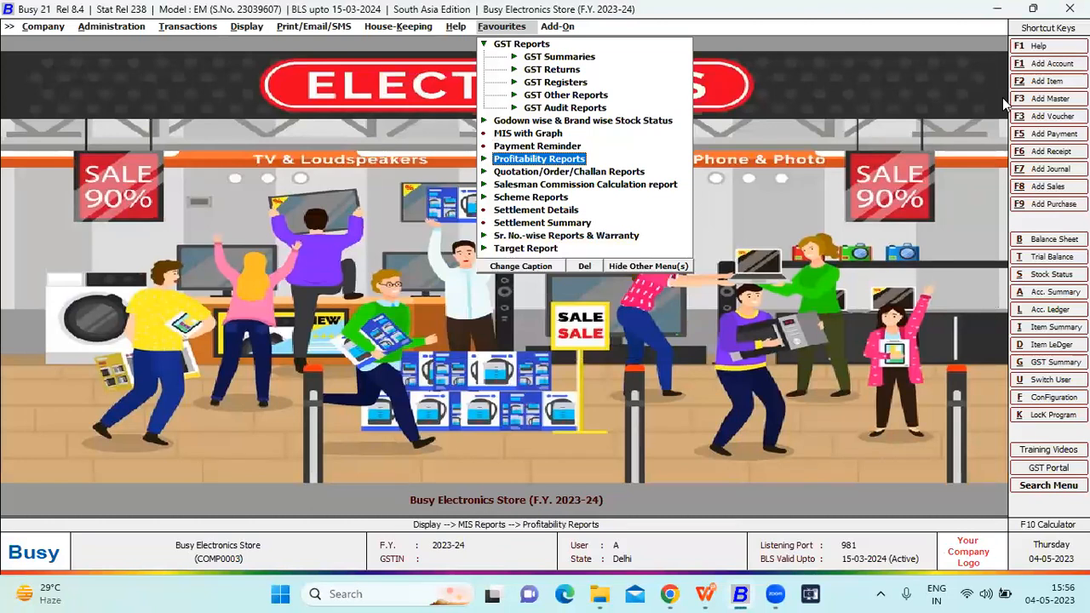
- Look through the kinds of profitability report available among the favourites, from Bill-wise to Reconcile Item-wise Gross Profit
key(Return)
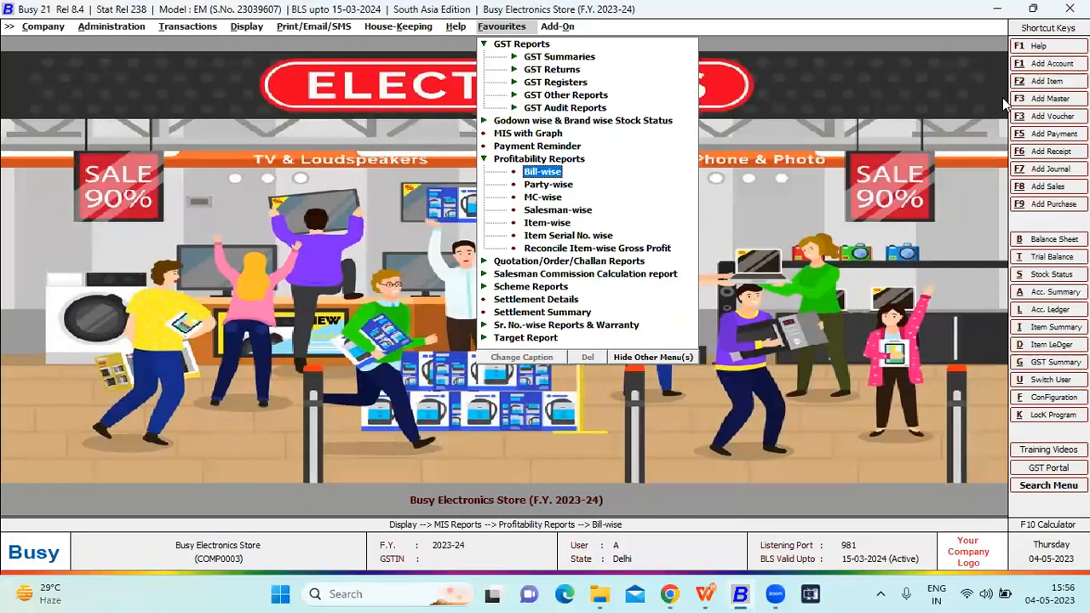
key(Down)
key(Down)
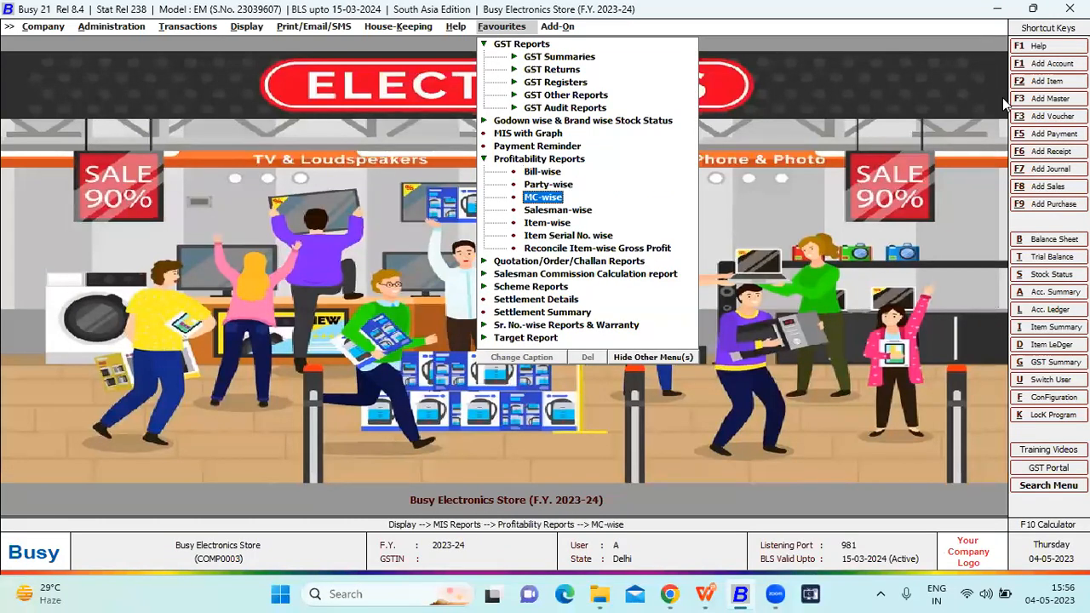
key(Down)
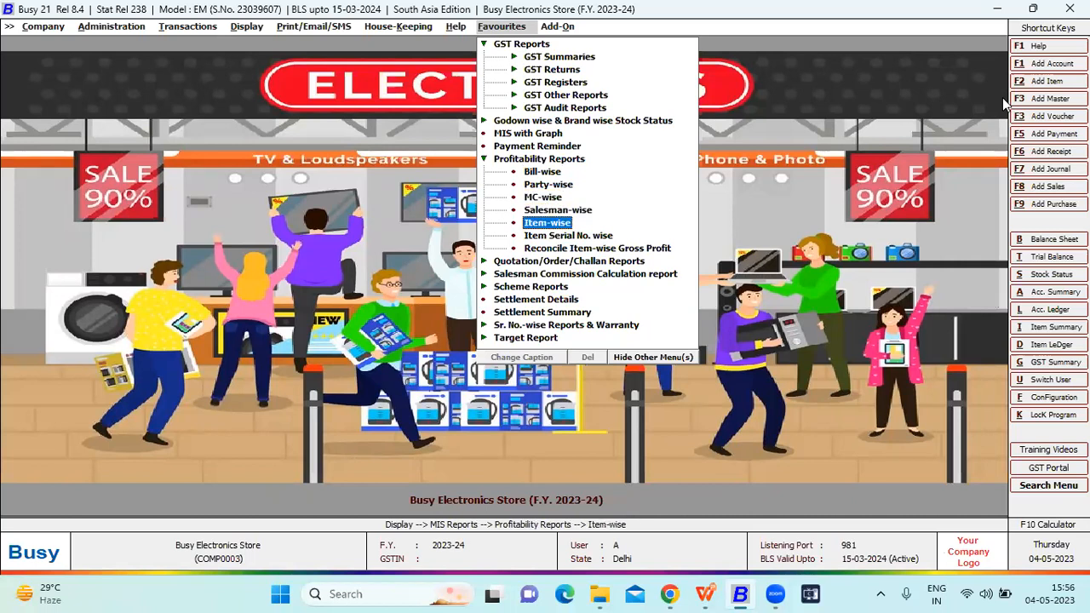
key(Down)
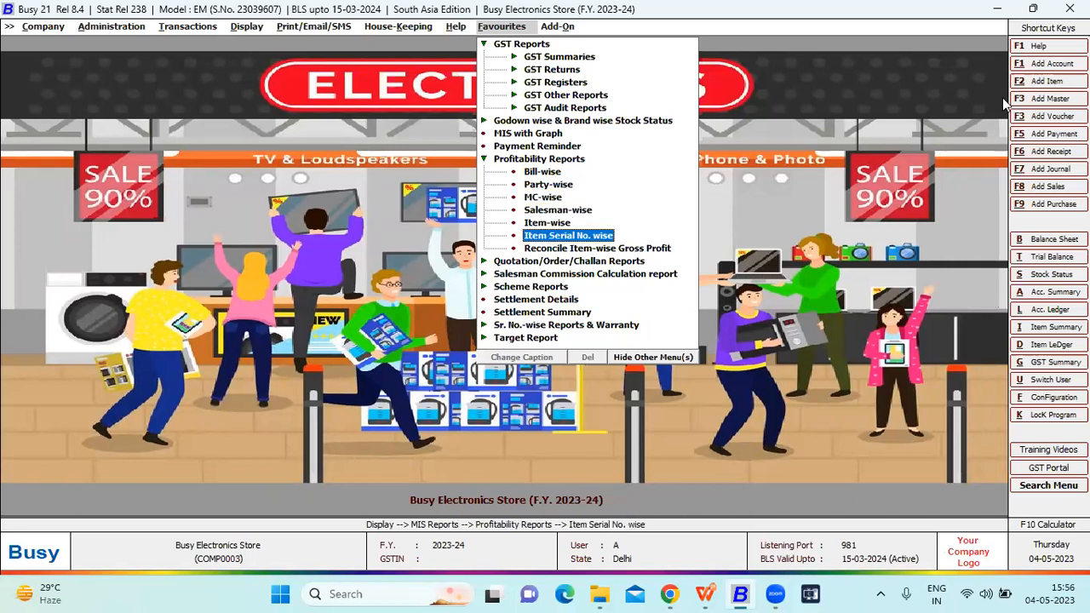
key(Down)
key(Up)
key(Up)
key(Up)
key(Up)
key(Up)
key(Up)
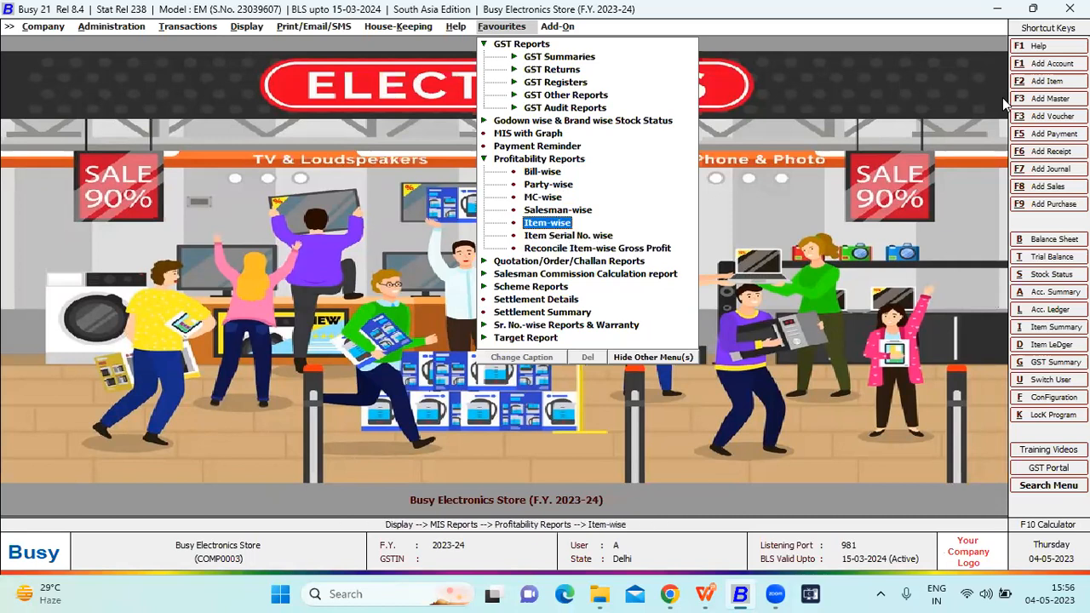
- Generate the Bill-wise Profitability report for all voucher series from 01-04-2023 to 01-01-2024, without item details or sales returns
key(Return)
key(Return)
key(Return)
key(Return)
key(Return)
key(Return)
key(Return)
key(Return)
key(Return)
key(Return)
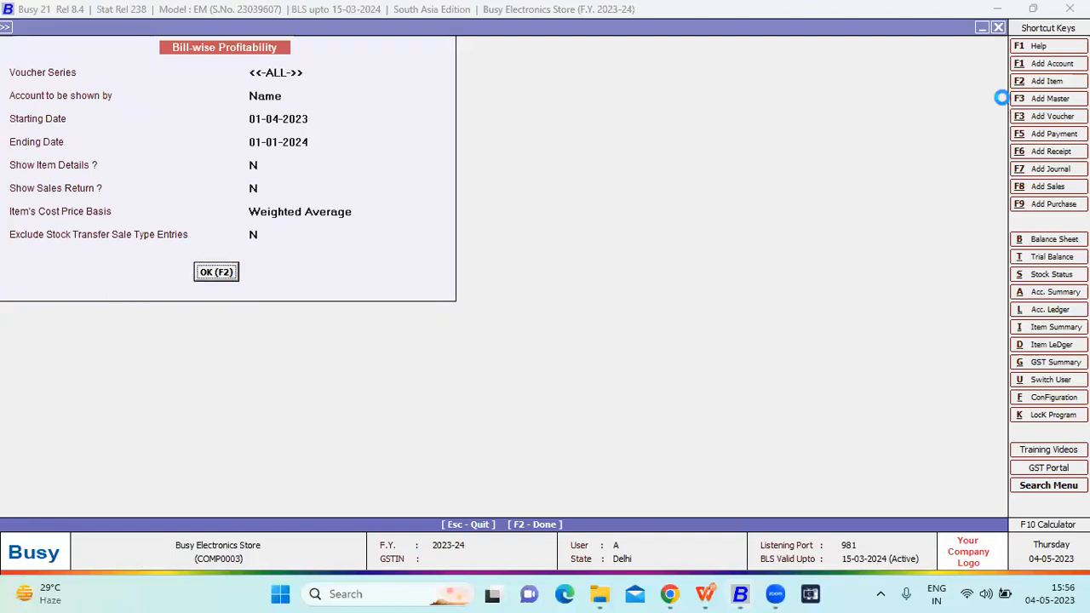
- Examine the sales amount, cost and profit of each invoice in the Bill-wise Profitability report, and leave the report
key(Down)
key(Up)
key(Down)
key(Down)
key(Down)
key(Down)
key(Down)
key(Down)
key(Down)
key(Up)
key(Up)
key(Up)
key(Up)
key(Up)
key(Up)
key(Up)
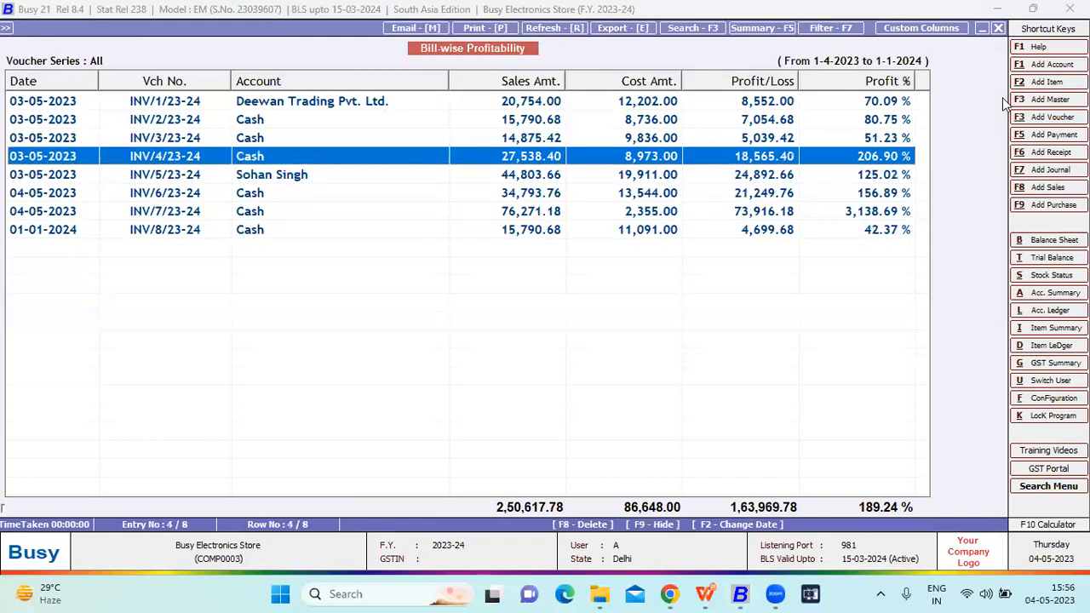
key(Escape)
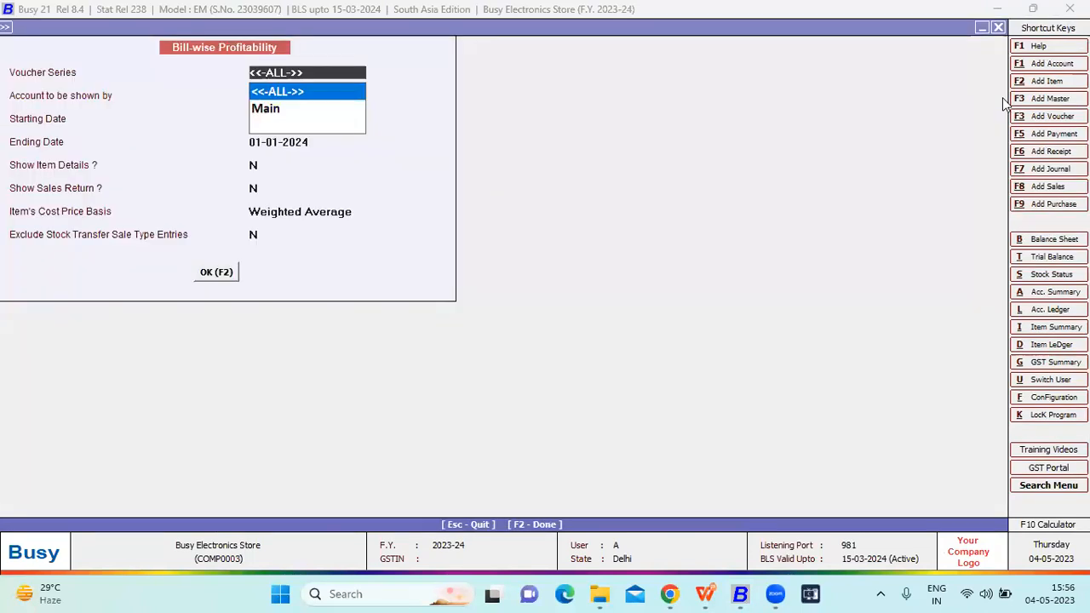
key(Escape)
- Display the Party-wise Profitability report for all accounts from 01-04-2023 to 01-01-2024, and close it
key(Down)
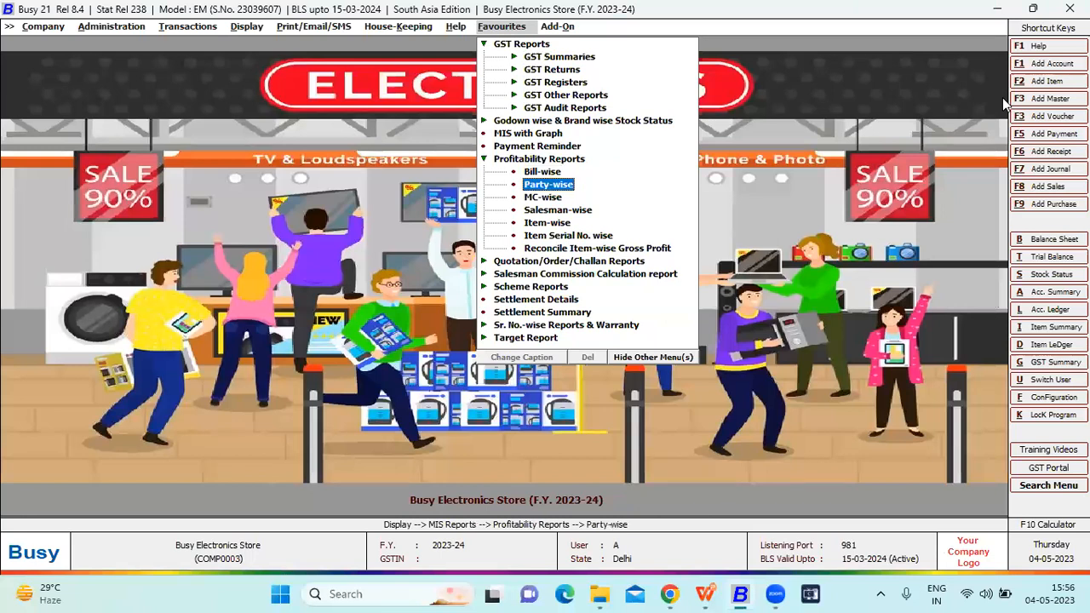
key(Return)
key(Return)
key(Escape)
key(Right)
key(Right)
key(Escape)
key(Return)
key(Return)
key(Return)
key(Return)
key(Return)
key(Return)
key(Return)
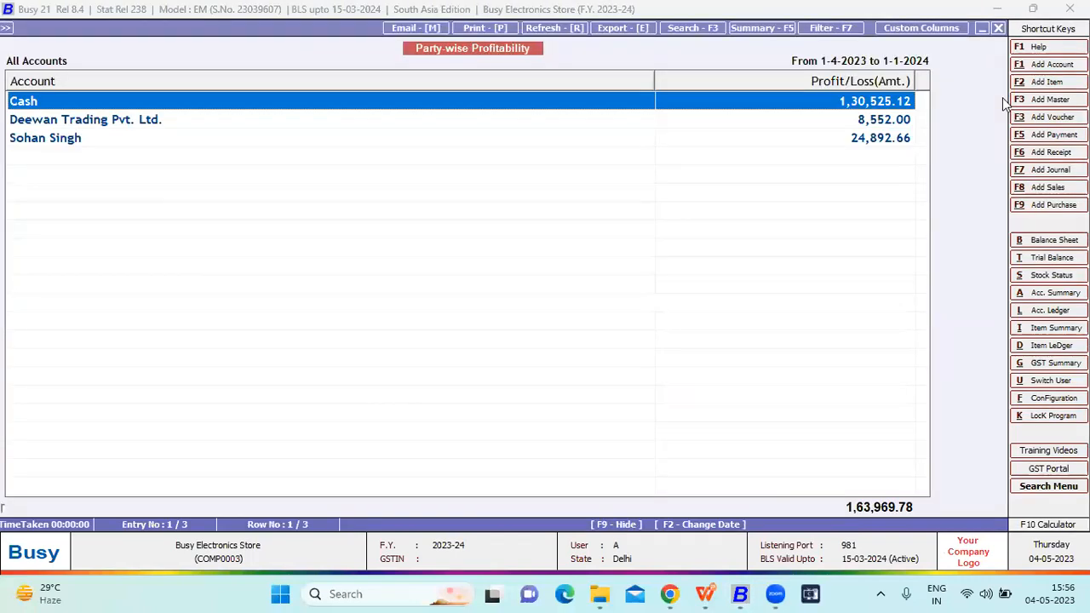
key(Escape)
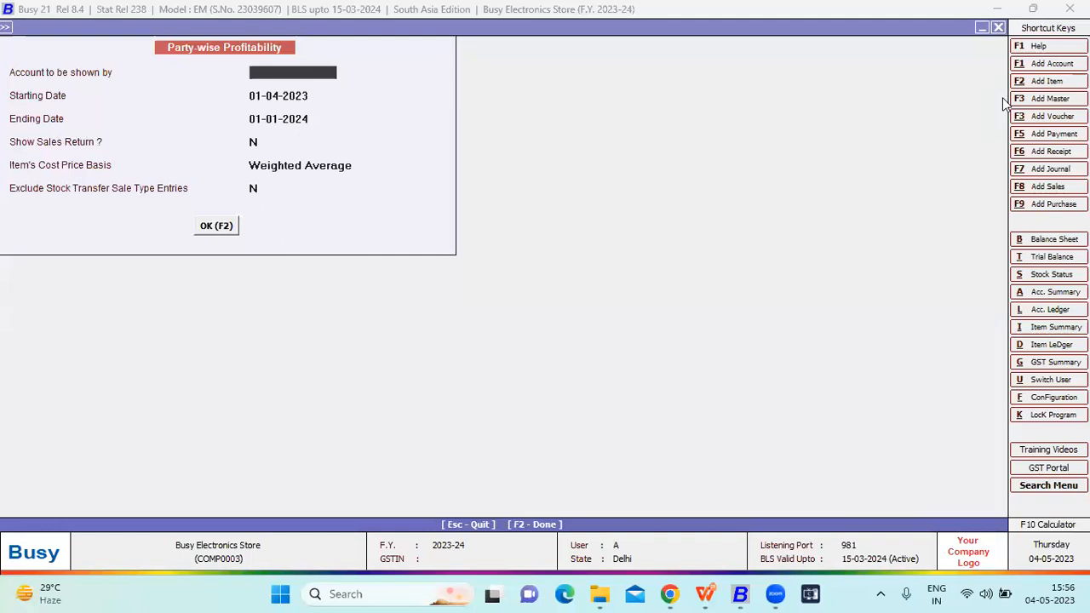
key(Escape)
- Display the MC-wise Profitability report for all material centres from 01-04-2023 to 01-01-2024, and close it
key(Down)
key(Return)
key(Right)
key(Right)
key(Return)
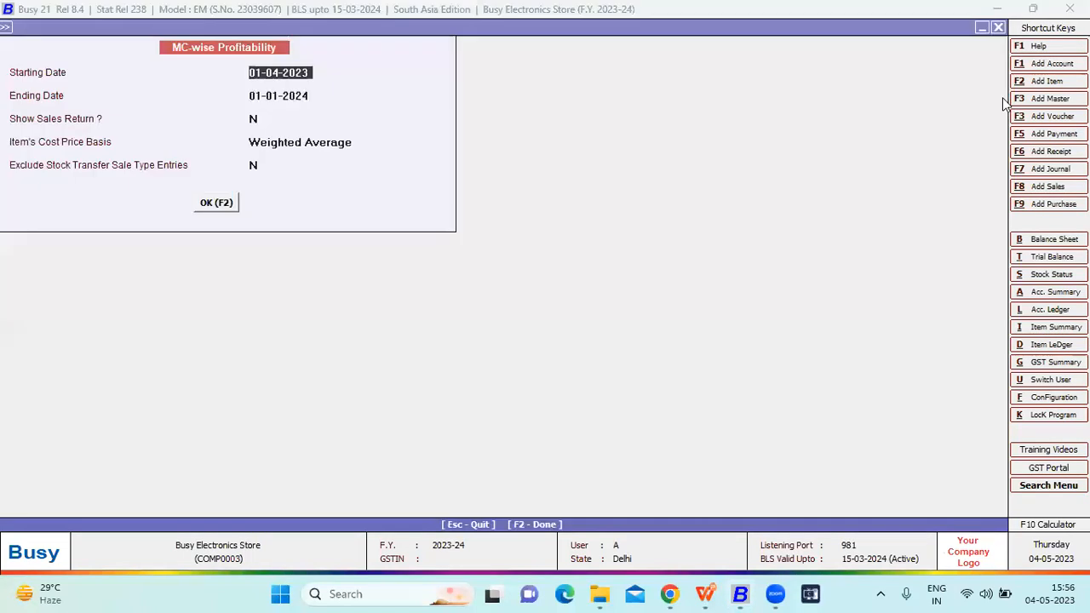
key(Return)
key(Return)
key(Return)
key(Return)
key(Return)
key(Return)
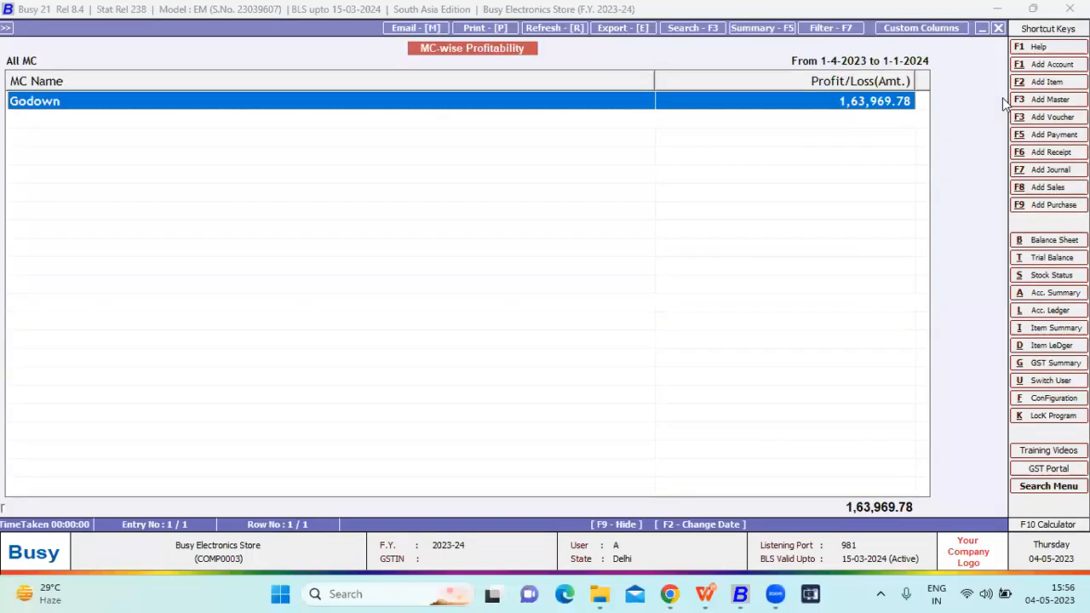
key(Escape)
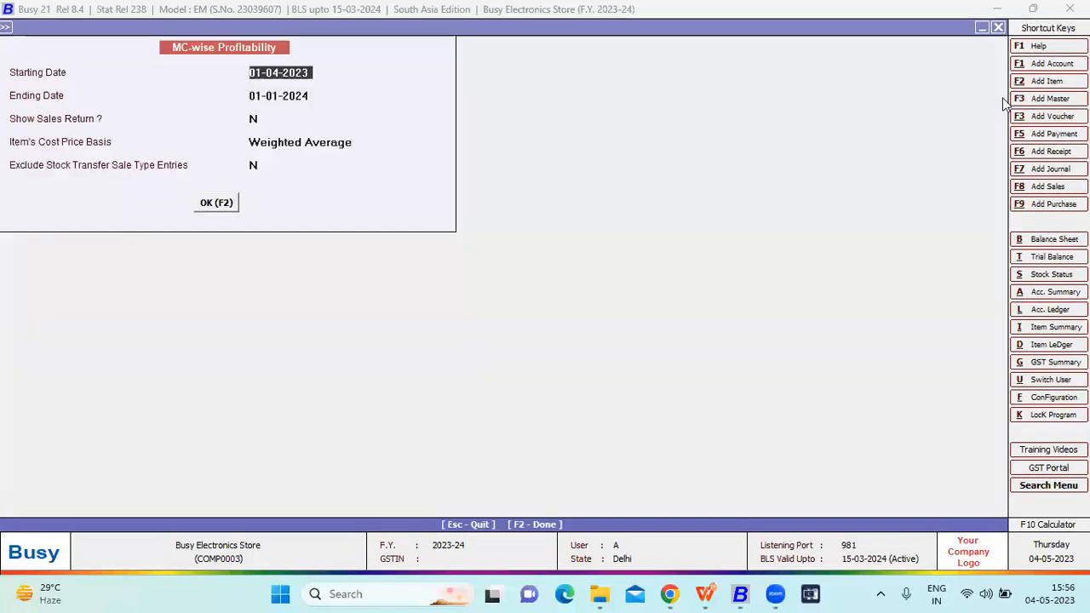
key(Escape)
- Generate the Salesman-wise Profitability report for all salesmen from 01-04-2023 to 01-01-2024
key(Down)
key(Return)
key(Right)
key(Return)
key(Return)
key(Return)
key(Return)
key(Return)
key(Return)
key(Return)
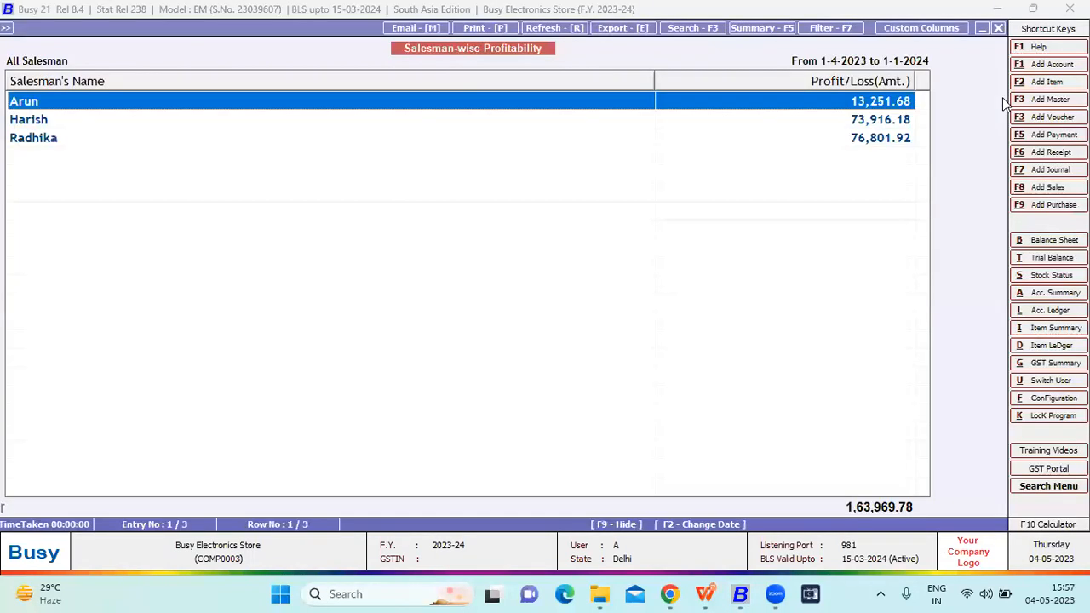
- Compare the profit figures of the listed salesmen, and leave the Salesman-wise Profitability report
key(Down)
key(Down)
key(Up)
key(Up)
key(Escape)
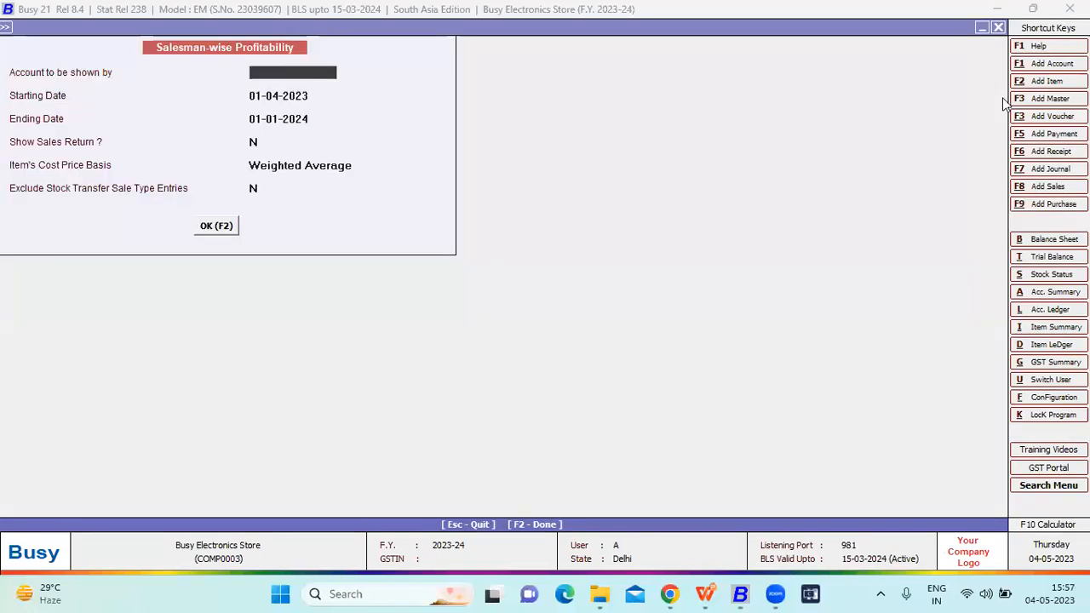
key(Escape)
key(Escape)
- Generate the Item-wise Profitability report on all vouchers for all items and material centres, from 01-04-2023 to 01-01-2024
key(Down)
key(Return)
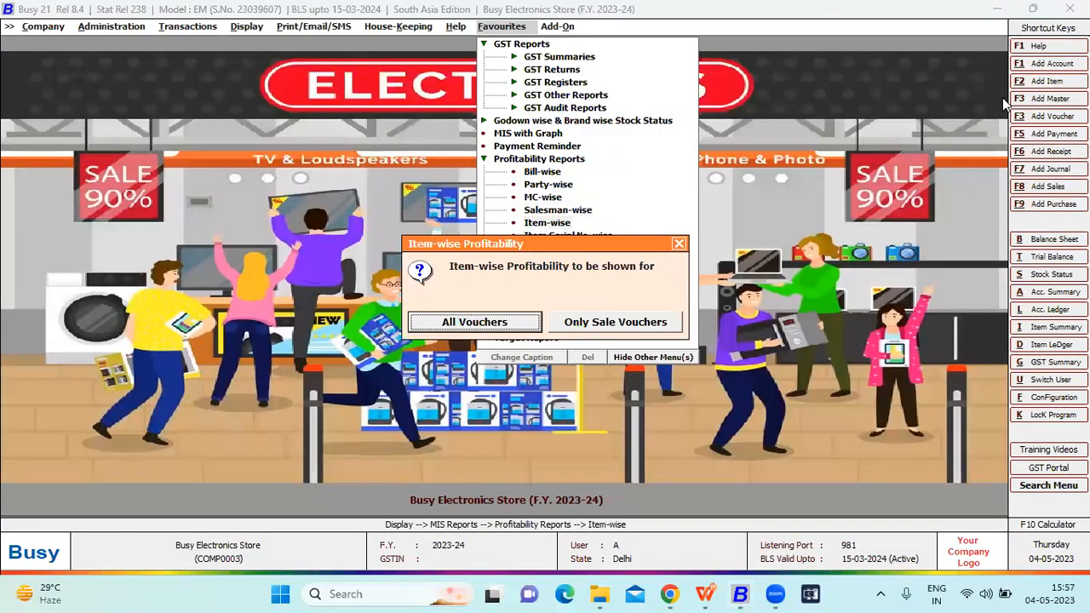
key(Return)
key(Return)
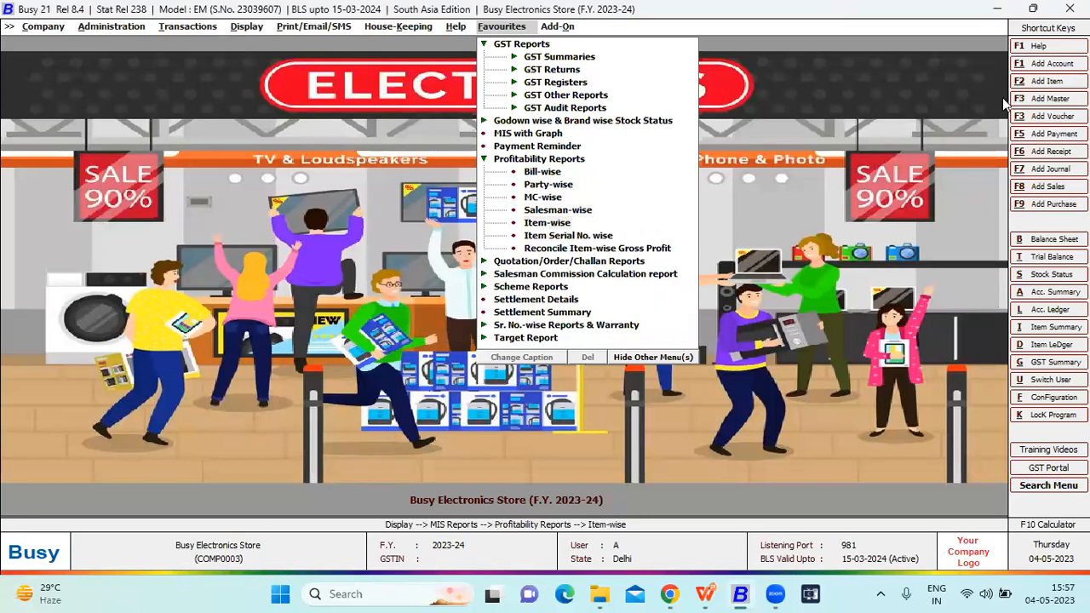
key(Return)
key(Return)
key(Return)
key(Return)
key(Return)
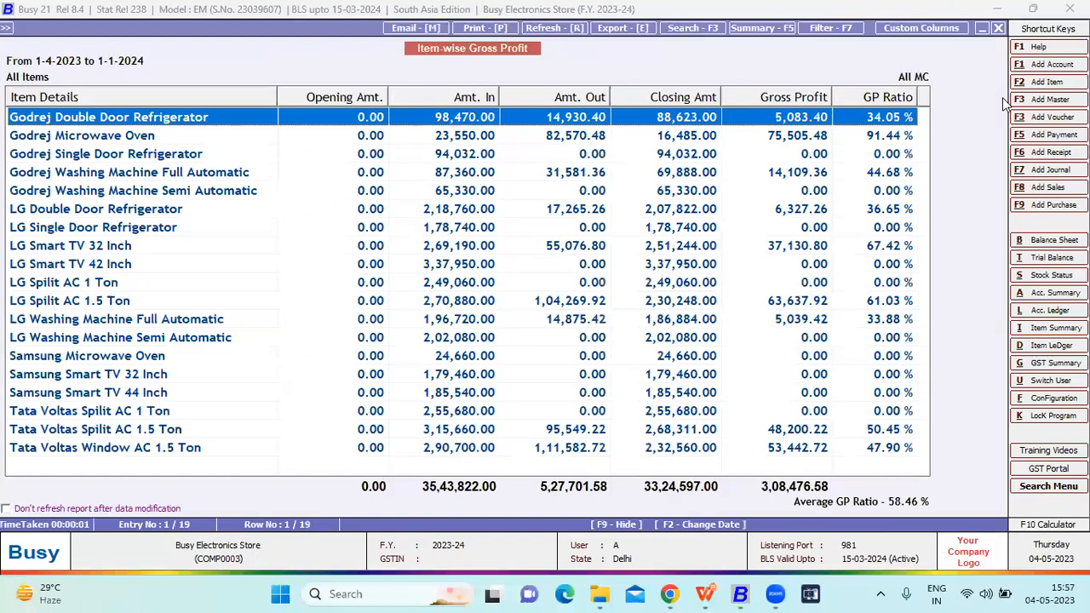
- Examine the gross profit and GP ratio of the Godrej items in the Item-wise Gross Profit report, and close it
key(Down)
key(Down)
key(Up)
key(Up)
key(Down)
key(Down)
key(Down)
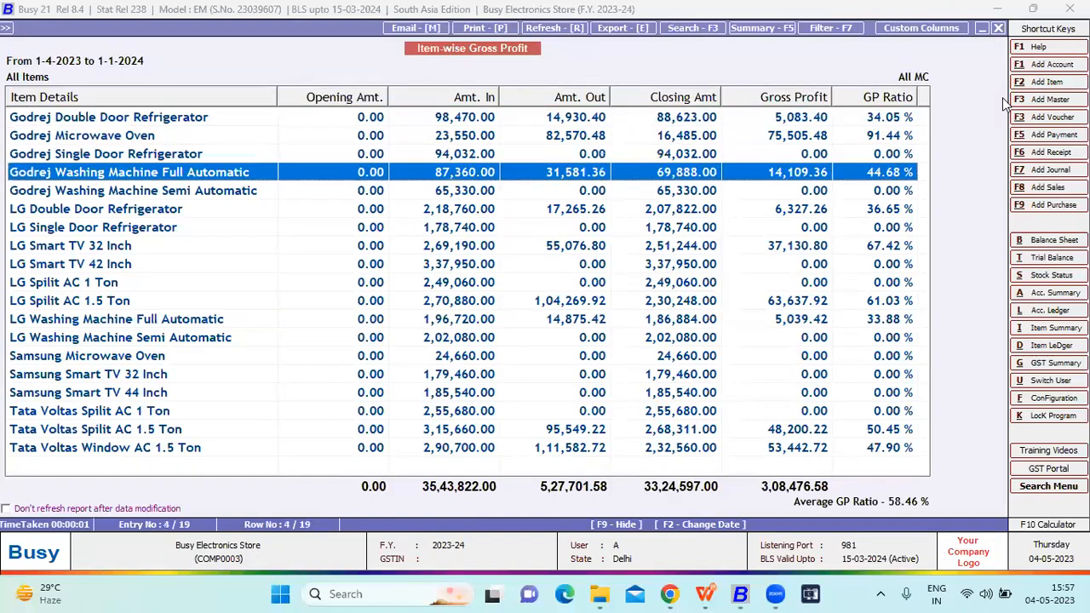
key(Escape)
key(Escape)
key(Escape)
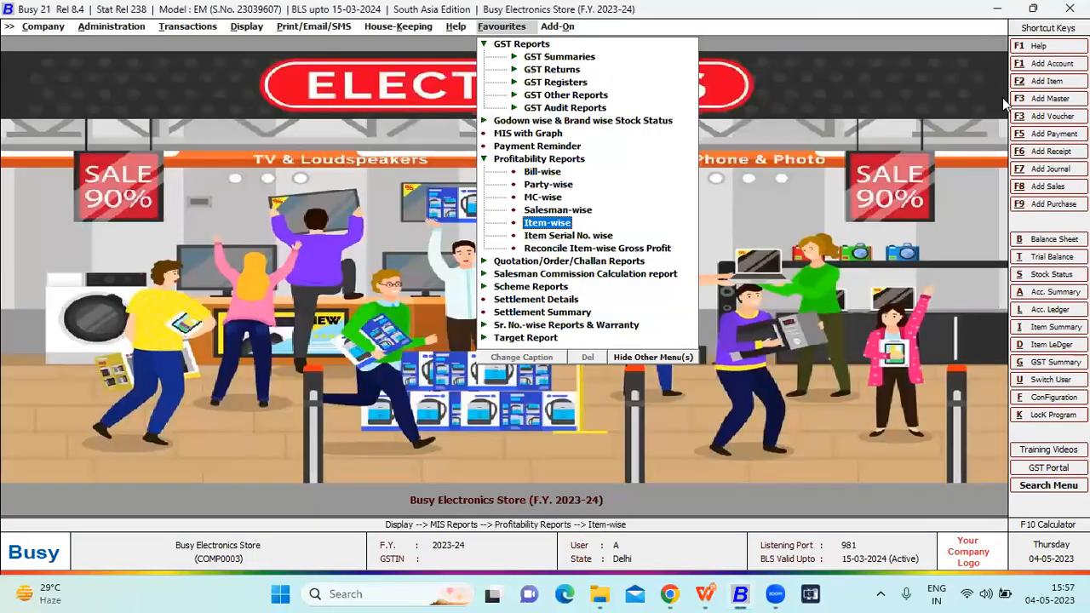
- Generate the Item Serial No. Profitability report for all items from 01-04-2023 to 01-01-2024, without a material centre filter
key(Down)
key(Return)
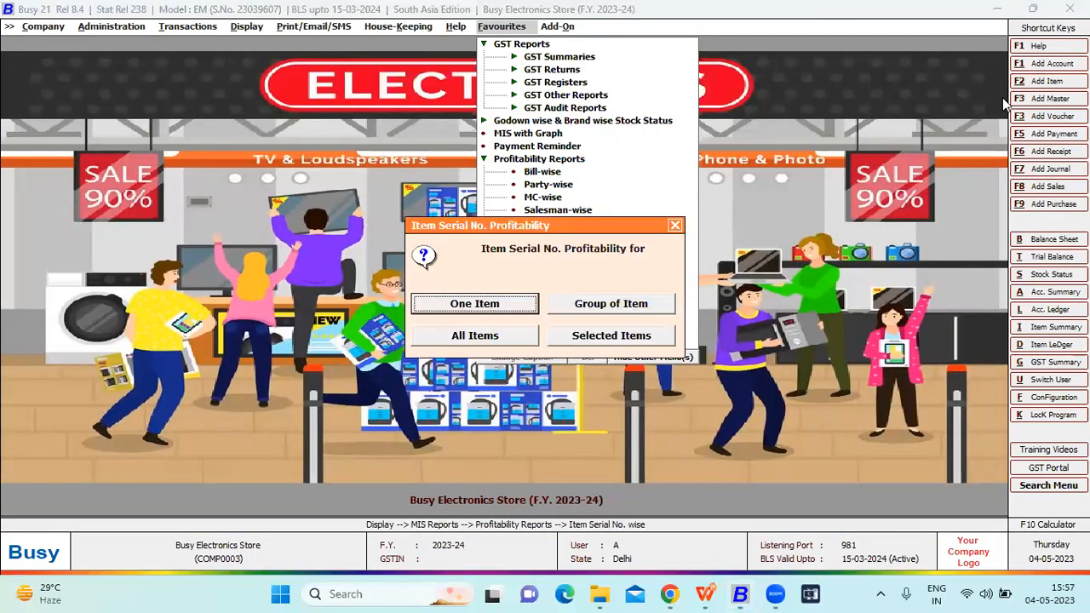
key(Right)
key(Right)
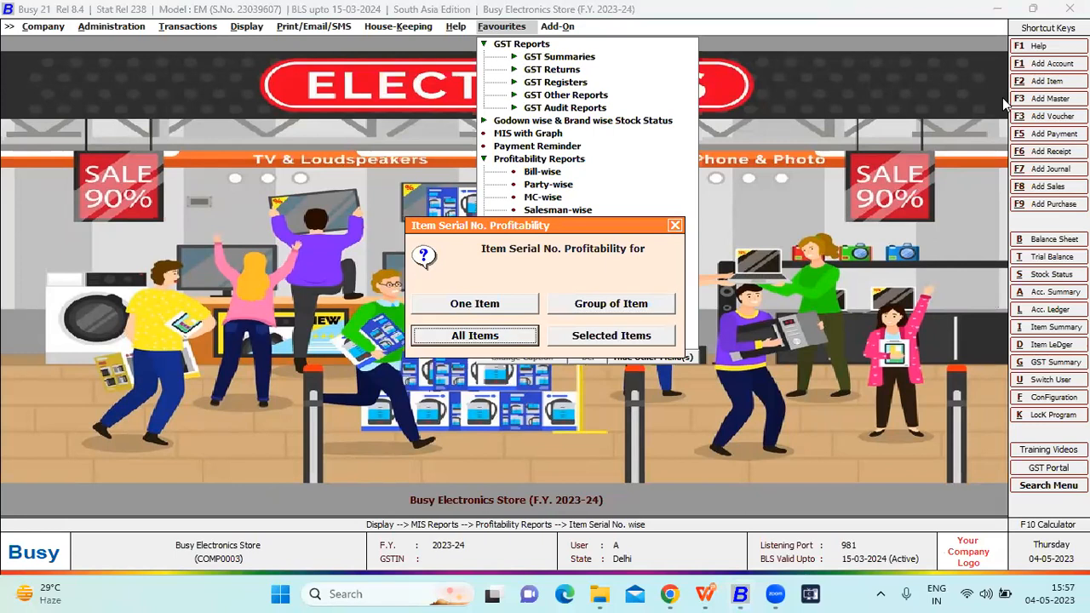
key(Return)
key(Return)
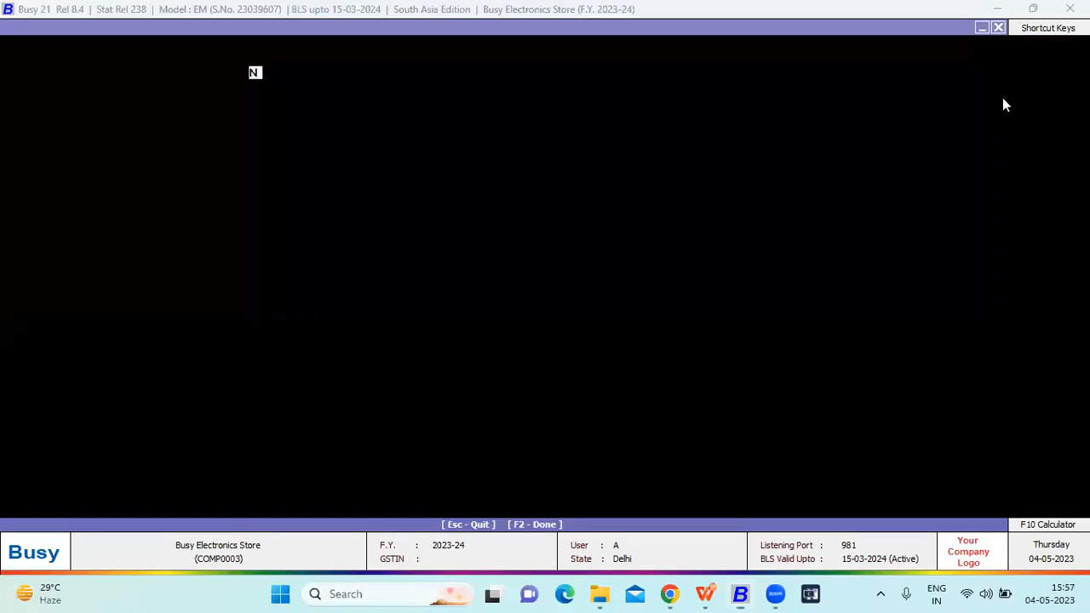
key(Return)
key(Return)
key(Return)
key(Return)
key(Return)
key(Return)
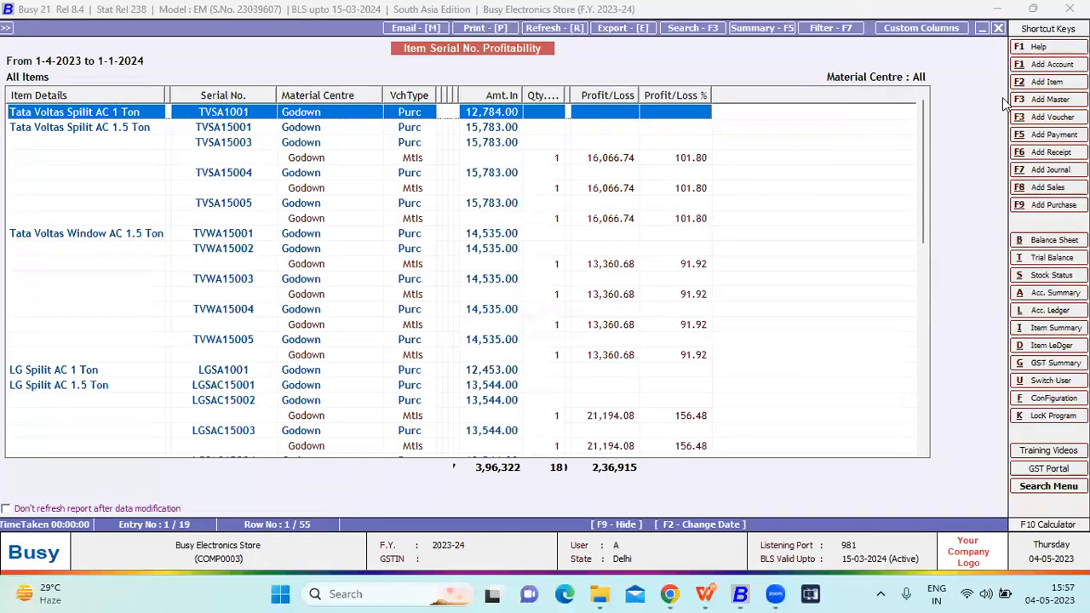
- Examine the profit or loss per serial number across the items, and leave the profitability reports
key(Down)
key(Down)
key(Down)
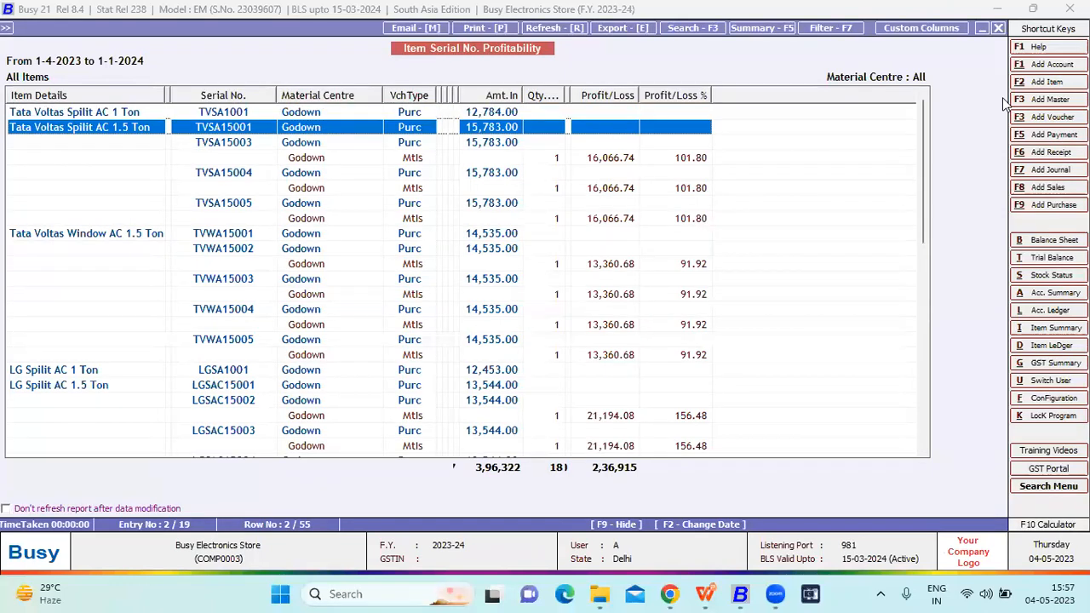
key(Down)
key(Down)
key(Down)
key(Down)
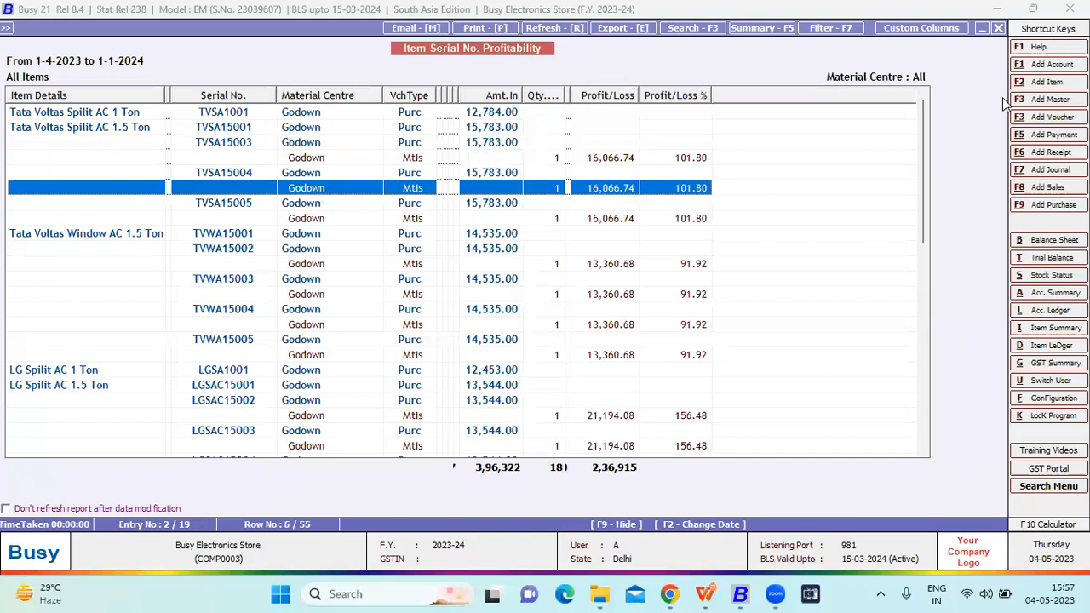
key(Down)
key(Down)
key(Down)
key(Down)
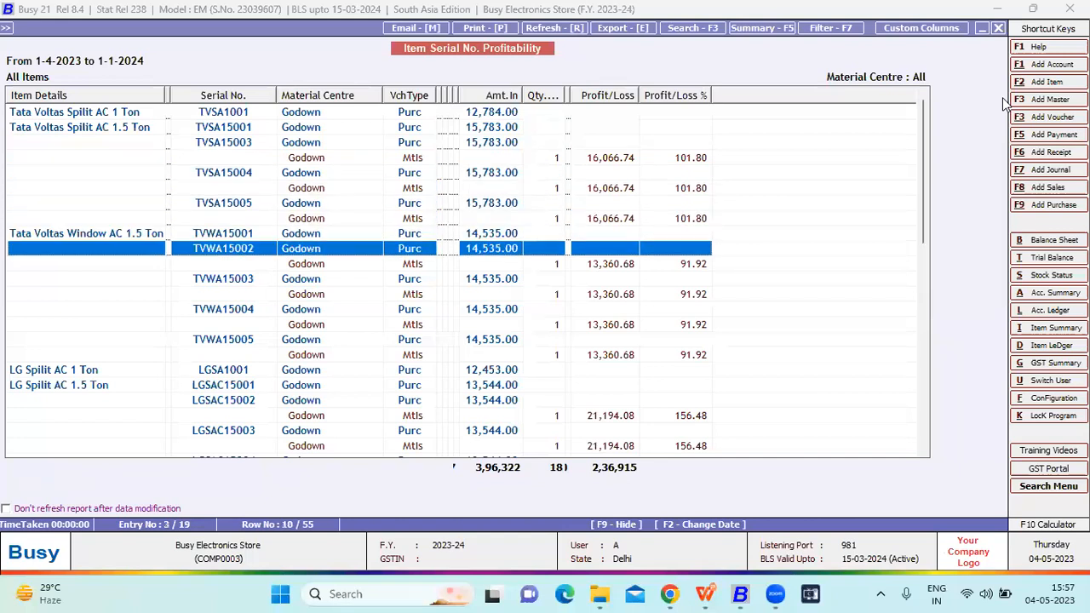
key(Down)
key(Down)
key(Down)
key(Down)
key(Down)
key(Down)
key(Down)
key(Down)
key(Down)
key(Down)
key(Down)
key(Down)
key(Down)
key(Down)
key(Down)
key(Down)
key(Down)
key(Down)
key(Down)
key(Down)
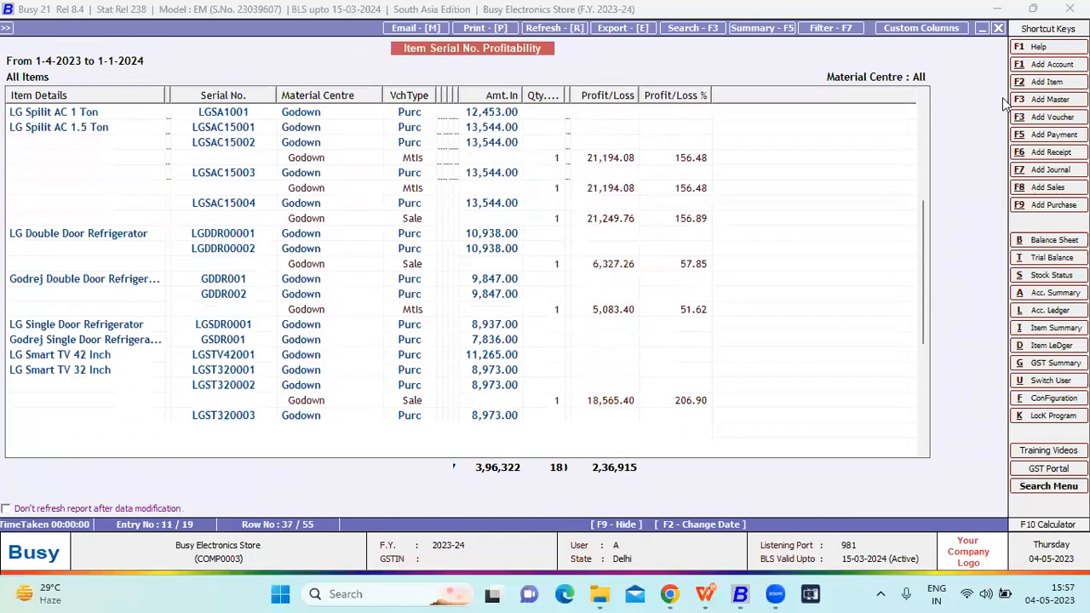
key(Escape)
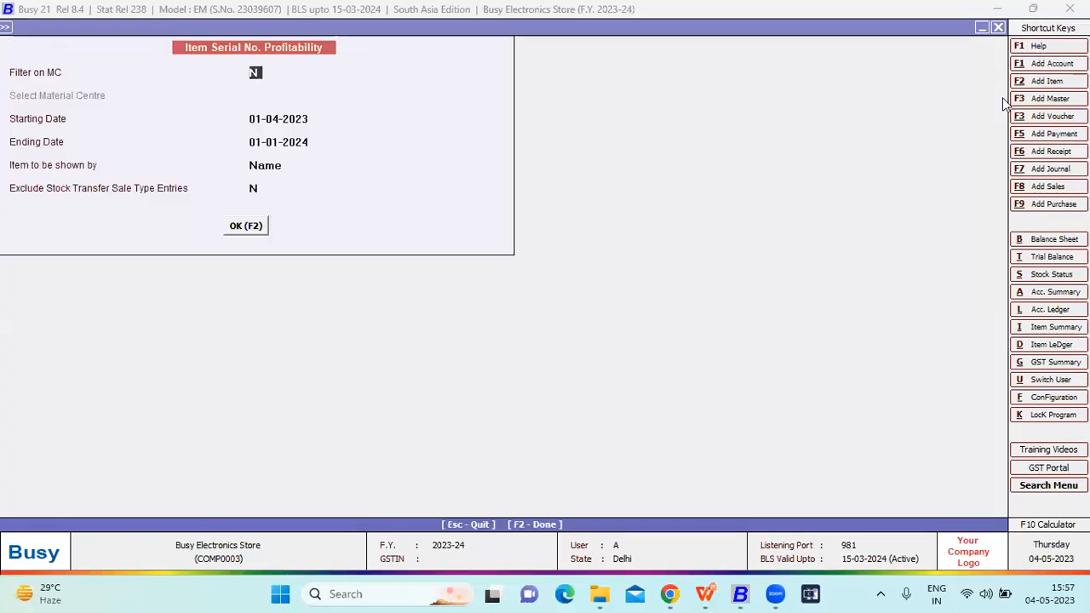
key(Escape)
key(Left)
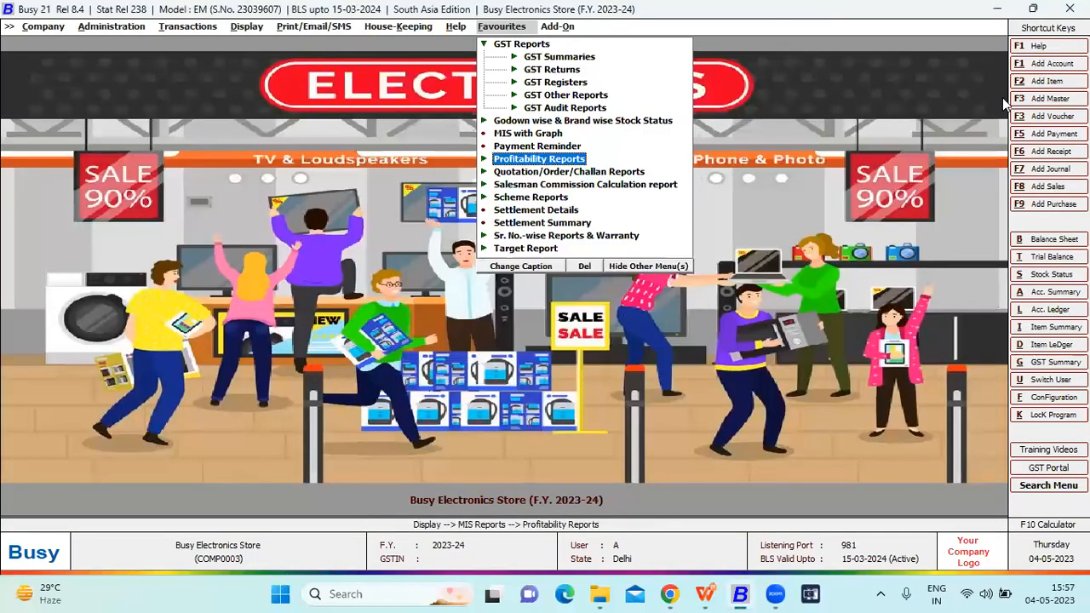
- Generate the item-wise Pending Sales Quotations report for all items and all accounts from 01-04-2023 to 01-01-2024, and close it
key(Down)
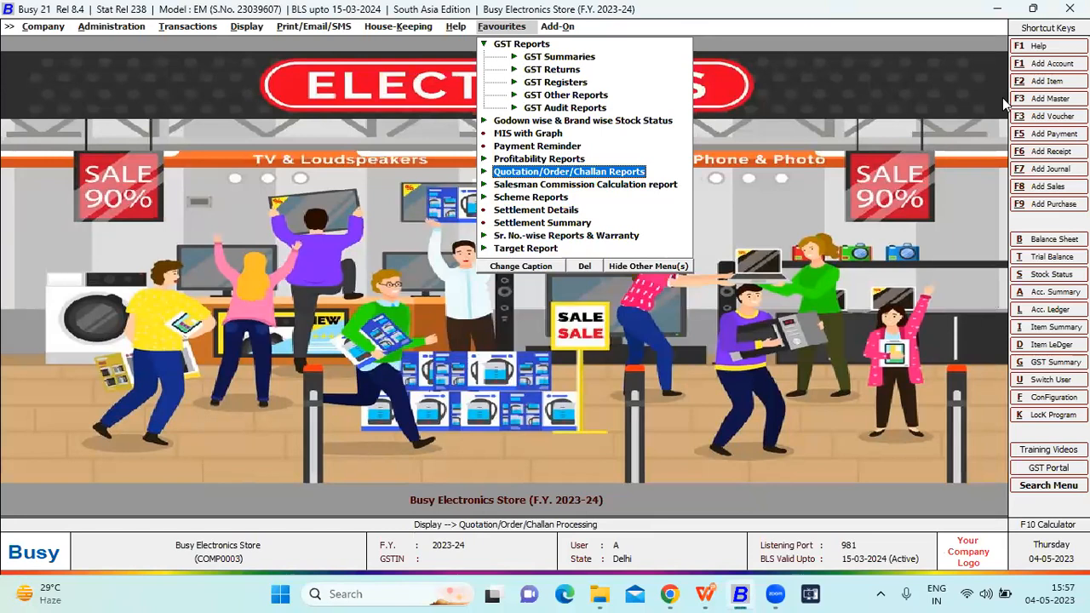
key(Right)
key(Down)
key(Right)
key(Down)
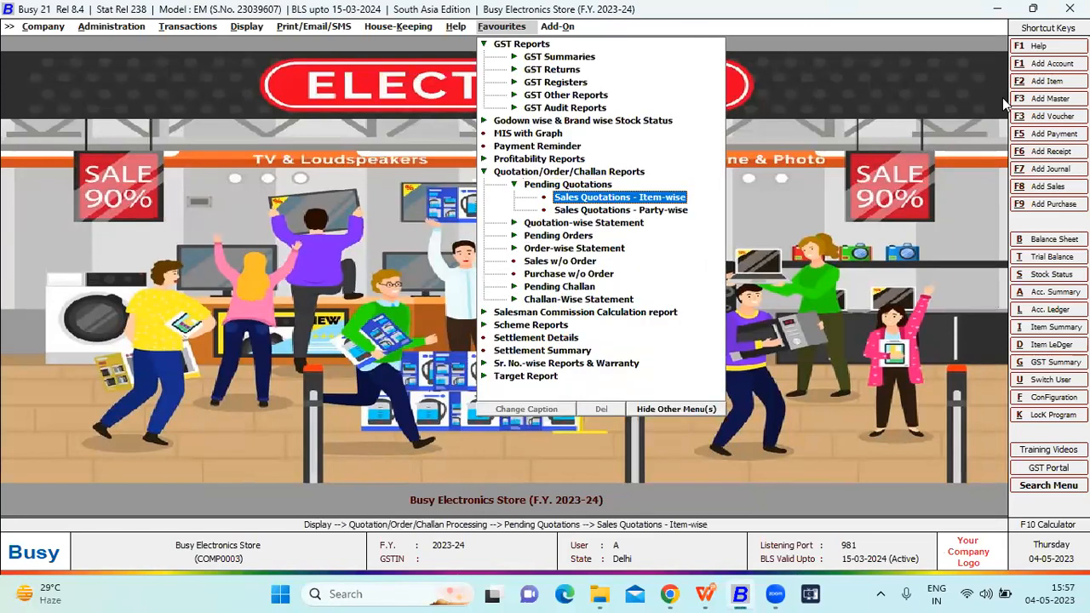
key(Return)
key(Down)
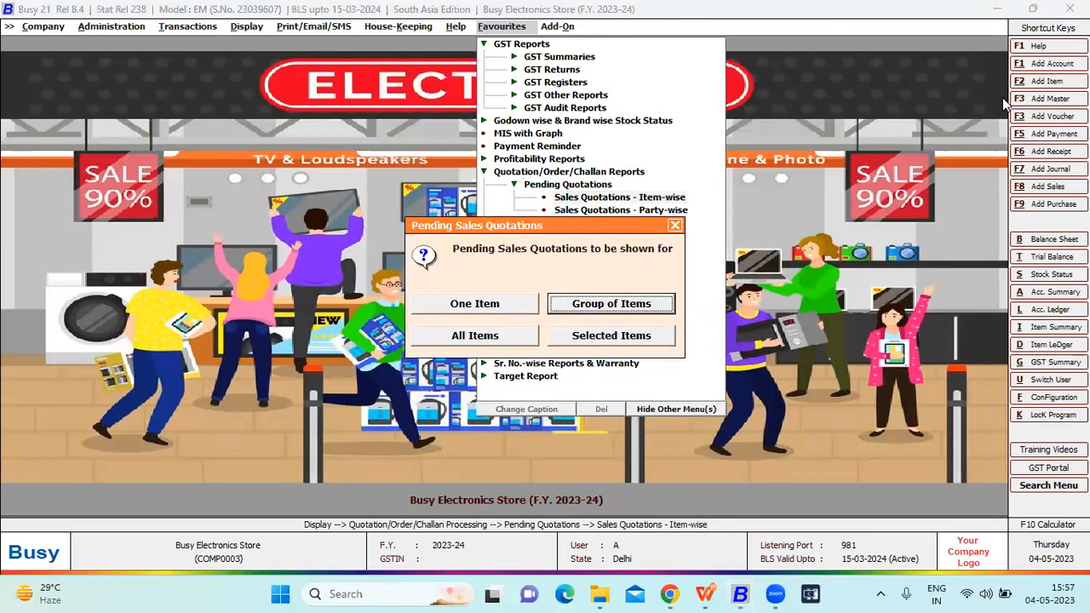
key(Down)
key(Return)
key(Return)
key(Return)
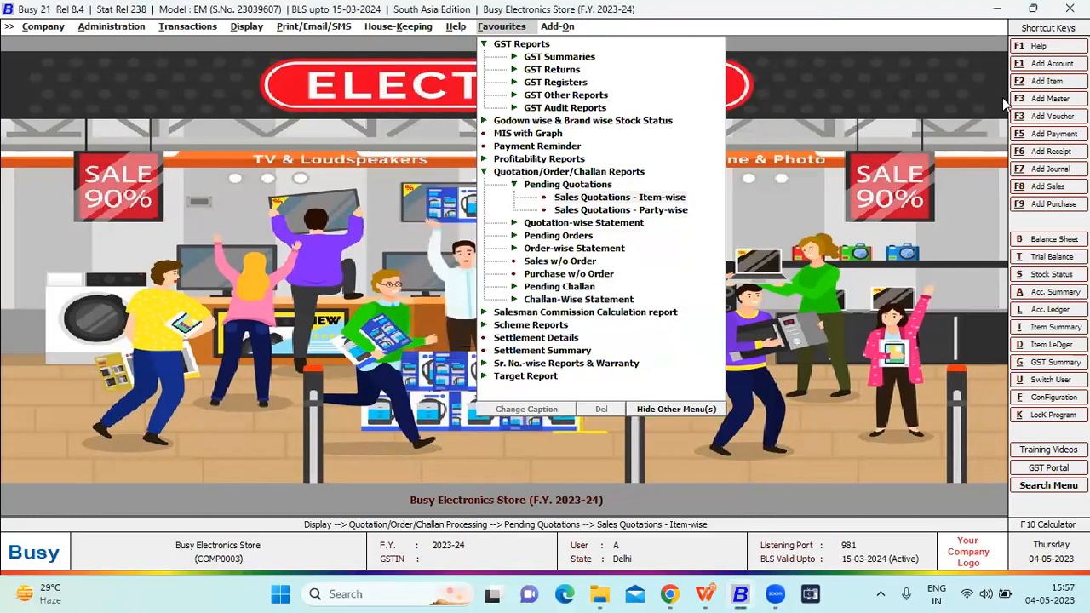
key(Return)
key(F2)
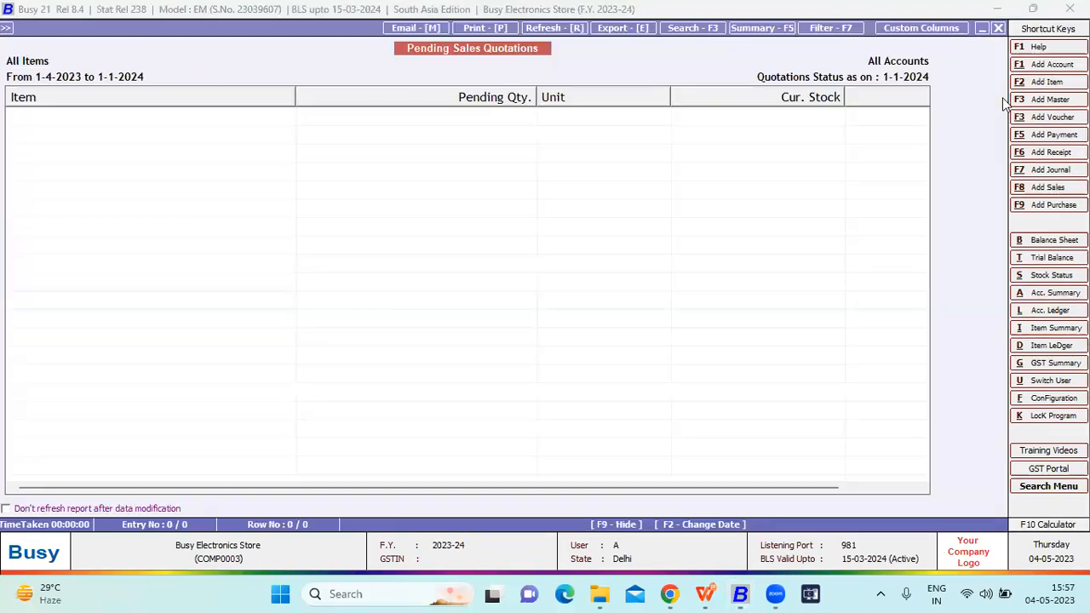
key(Escape)
key(Escape)
key(Escape)
key(Escape)
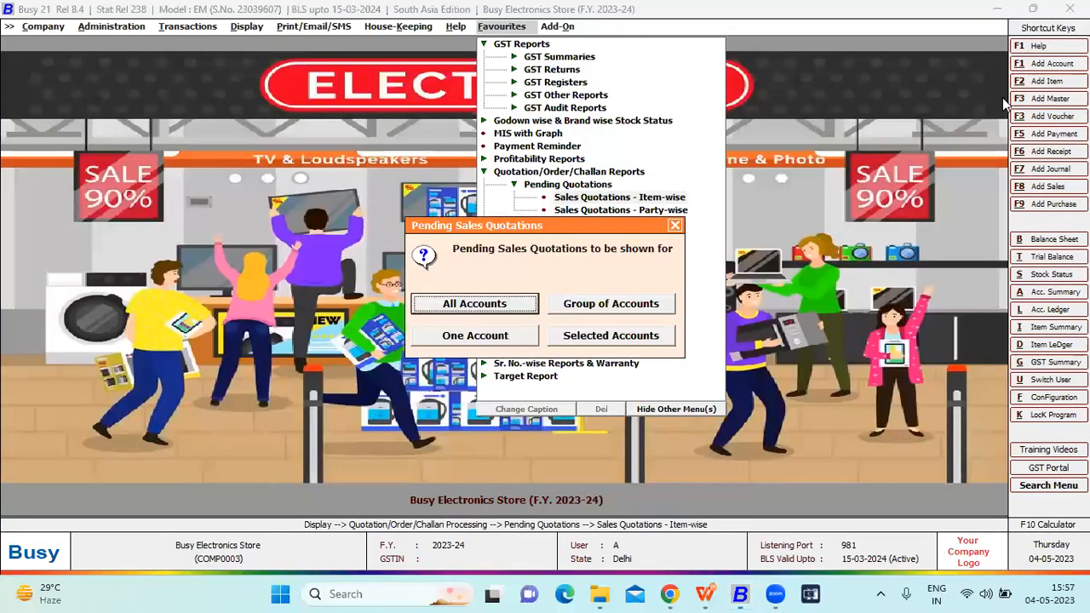
key(Down)
key(Down)
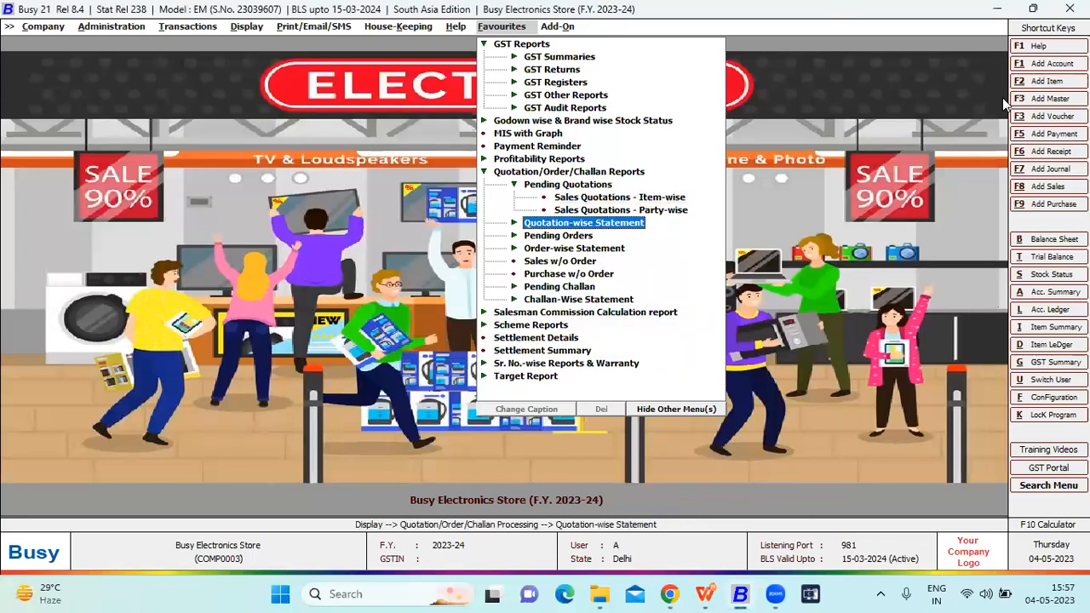
key(Return)
- Generate the item-wise Pending Sales Orders report for all items and all accounts from 01-04-2023 to 01-01-2024
key(Return)
key(Return)
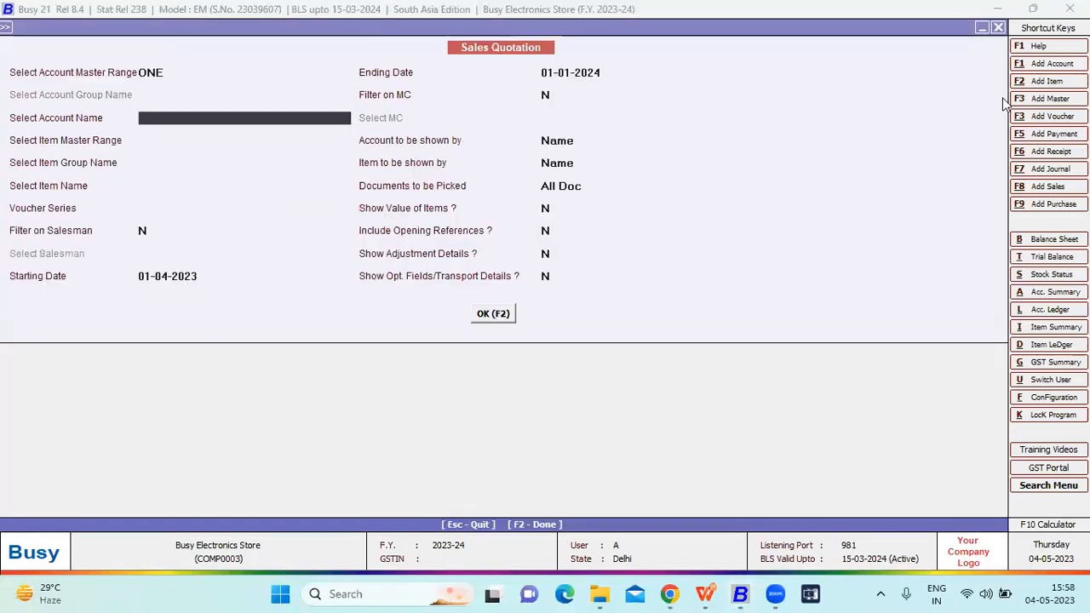
key(Escape)
key(Escape)
key(Down)
key(Return)
key(Down)
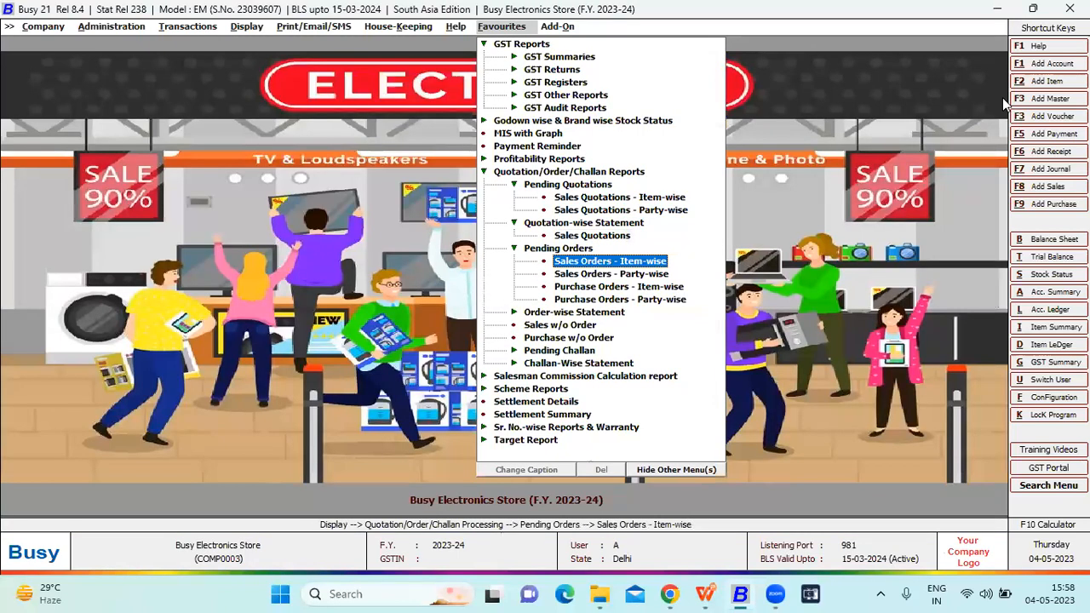
key(Return)
key(Down)
key(Down)
key(Return)
key(Return)
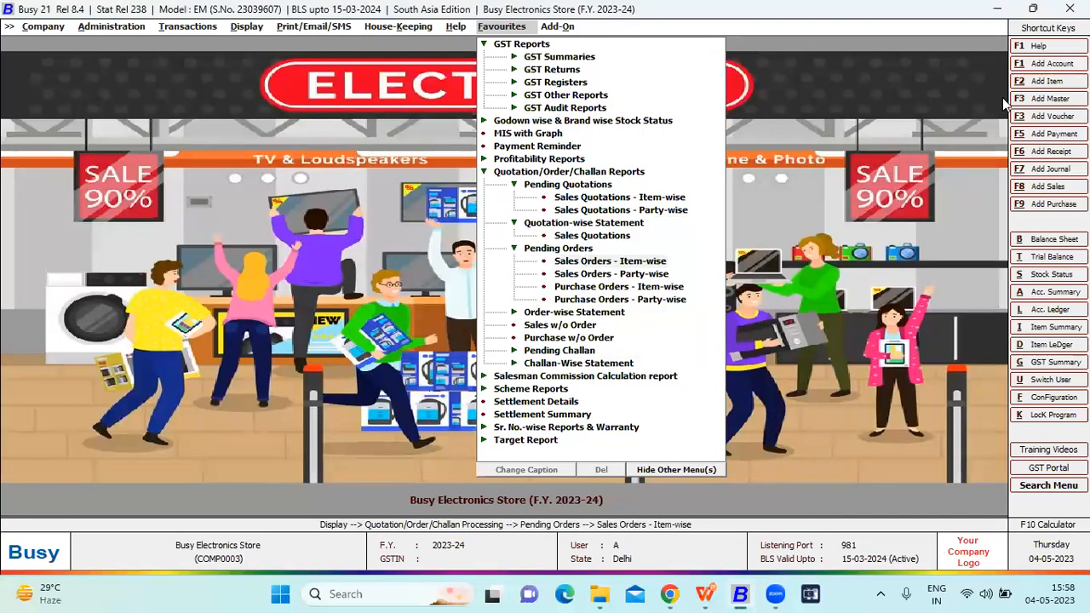
key(Return)
key(Return)
key(F2)
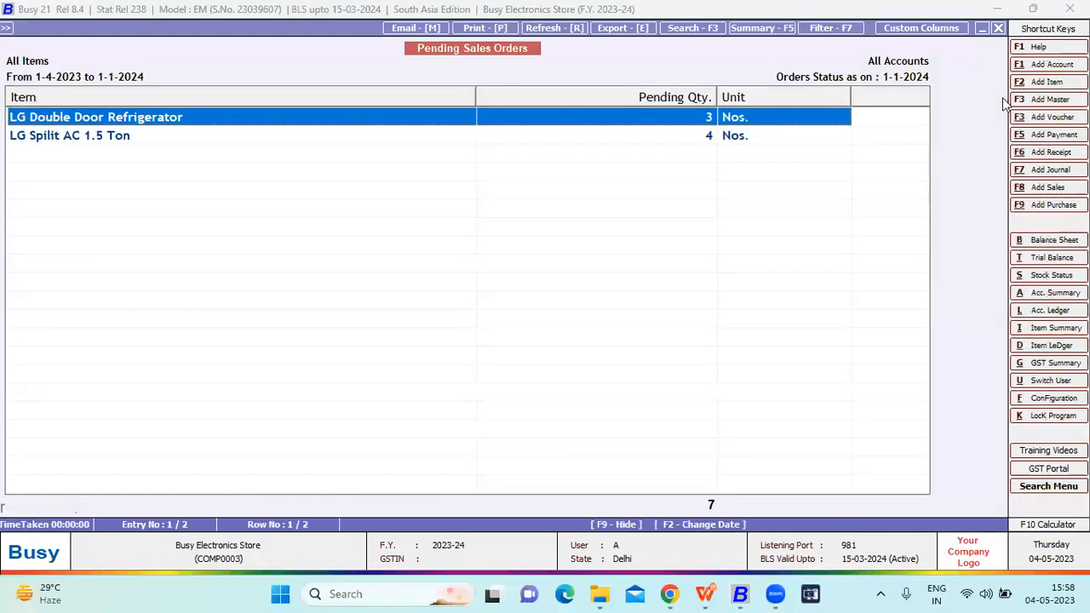
- Examine the pending order quantity of each item in the Pending Sales Orders report, and close it
key(Down)
key(Up)
key(Down)
key(Up)
key(Escape)
key(Escape)
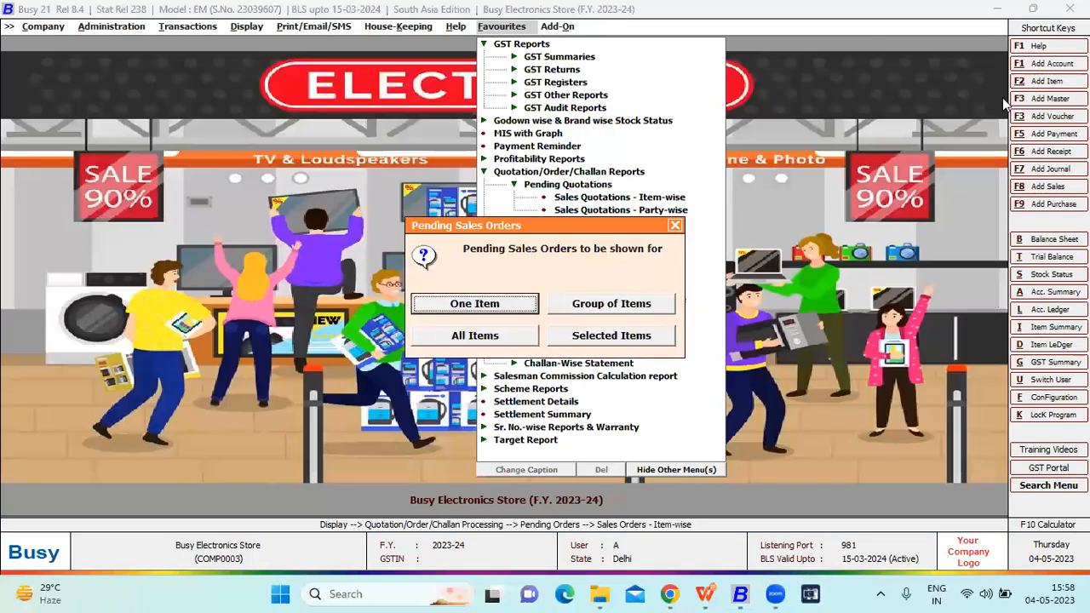
key(Escape)
- Generate the order-wise Sales Order statement for all accounts and items from 01-04-2023 to 01-01-2024, with accounts and items shown by name
key(Down)
key(Down)
key(Down)
key(Down)
key(Down)
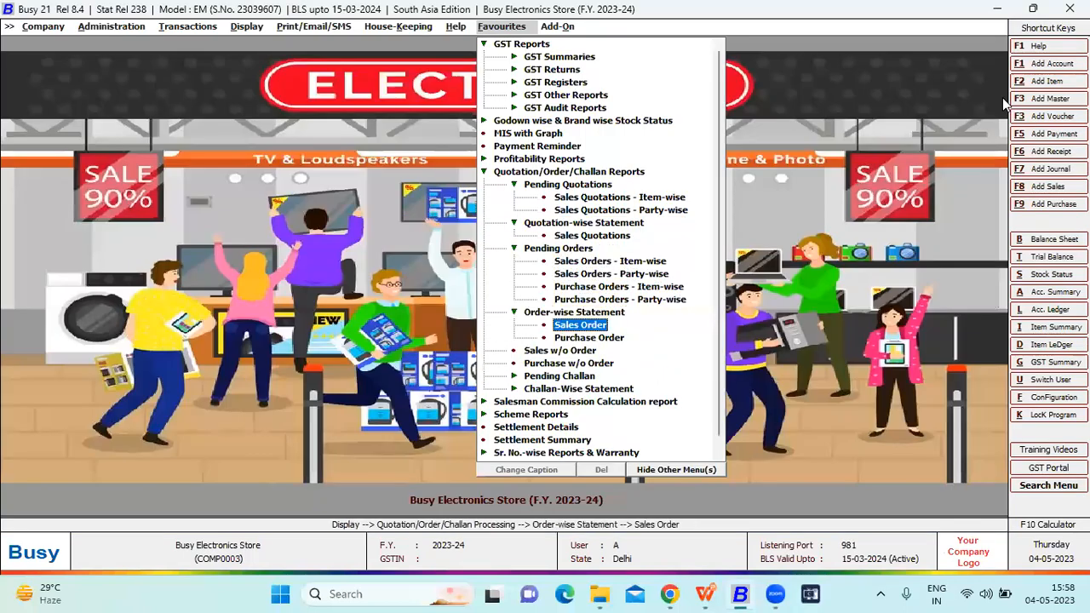
key(Return)
key(Return)
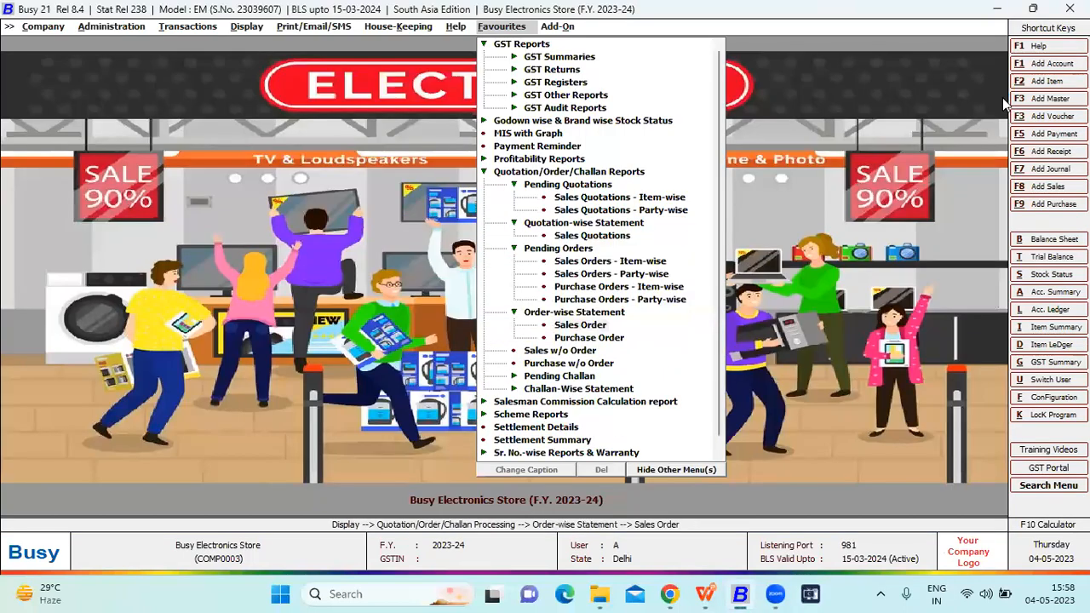
key(Return)
key(Return)
key(Return)
key(Return)
key(Return)
key(Return)
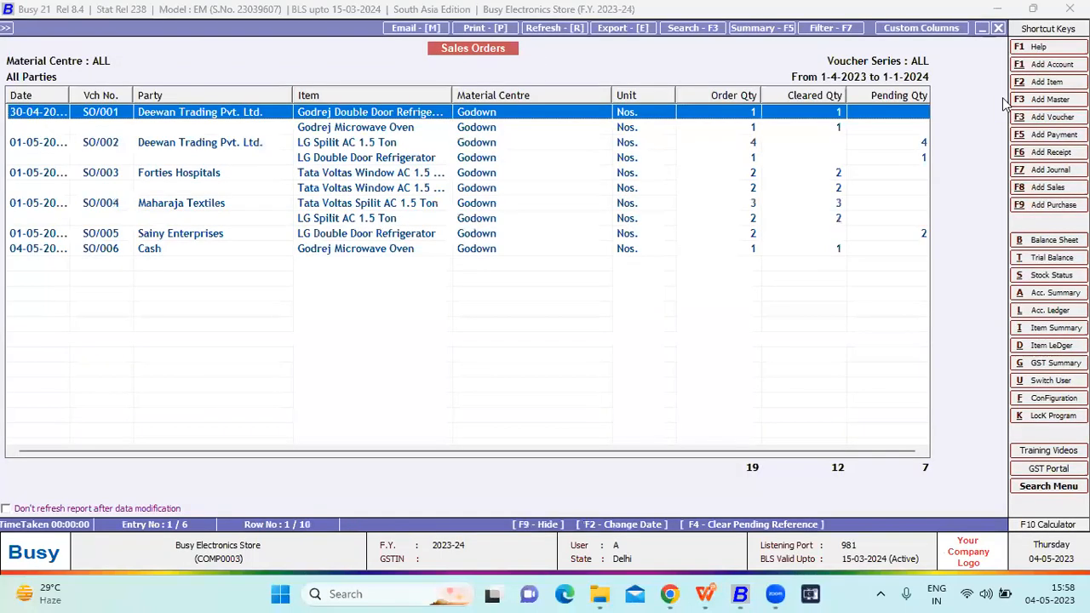
- Examine the ordered, cleared and pending quantities per sales order, and close the statement
key(Down)
key(Down)
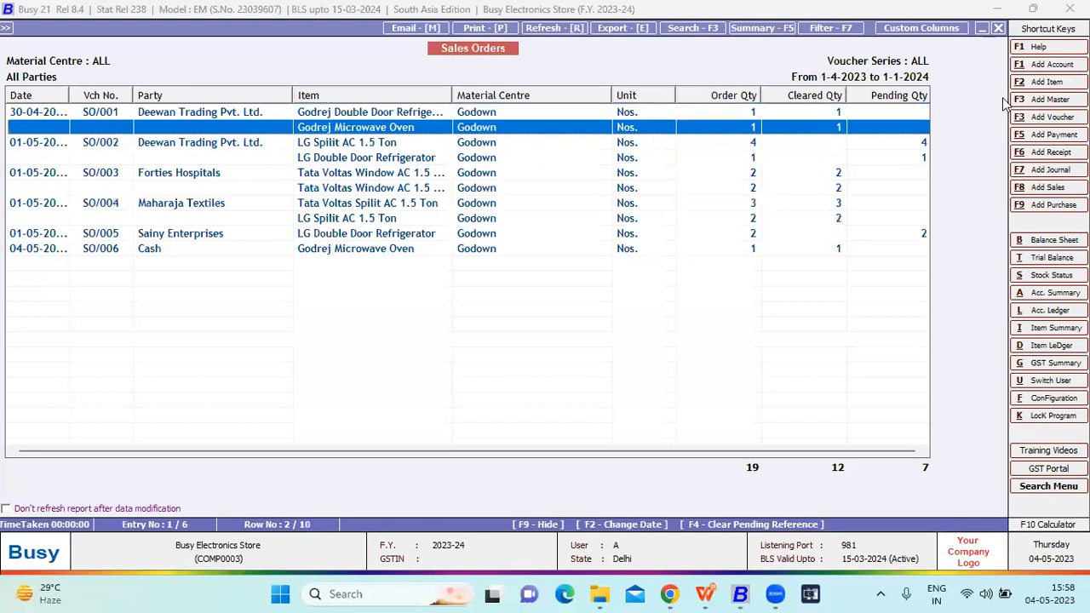
key(Escape)
key(Escape)
key(Escape)
- Generate the challan-wise Sales Challan statement for all accounts, items and voucher series from 01-04-2023 to 01-01-2024, without a material centre filter
key(Left)
key(Left)
key(Down)
key(Down)
key(Down)
key(Down)
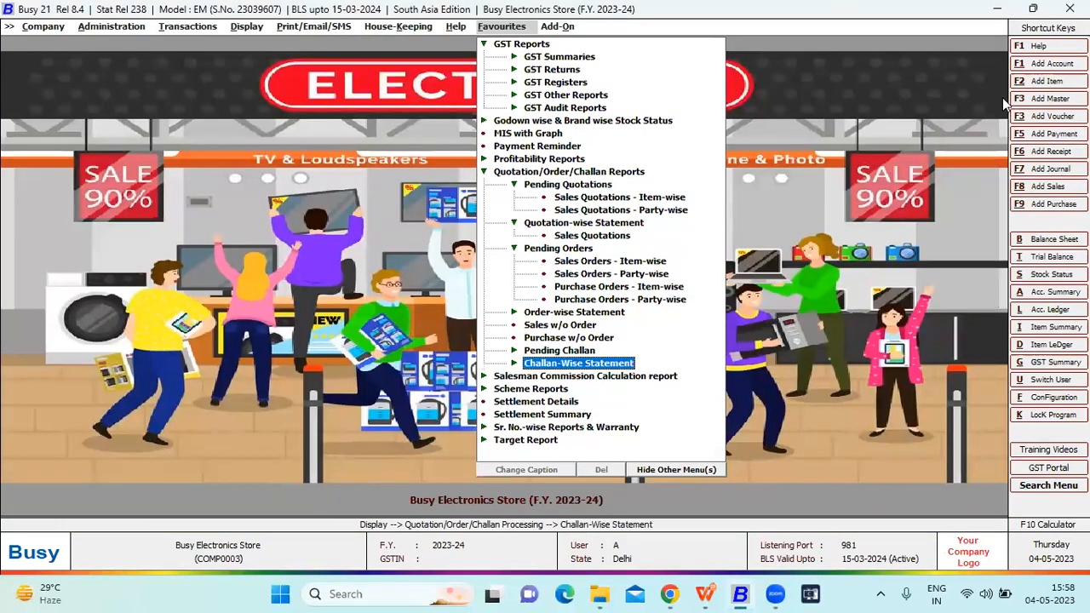
key(Right)
key(Down)
key(Return)
key(Return)
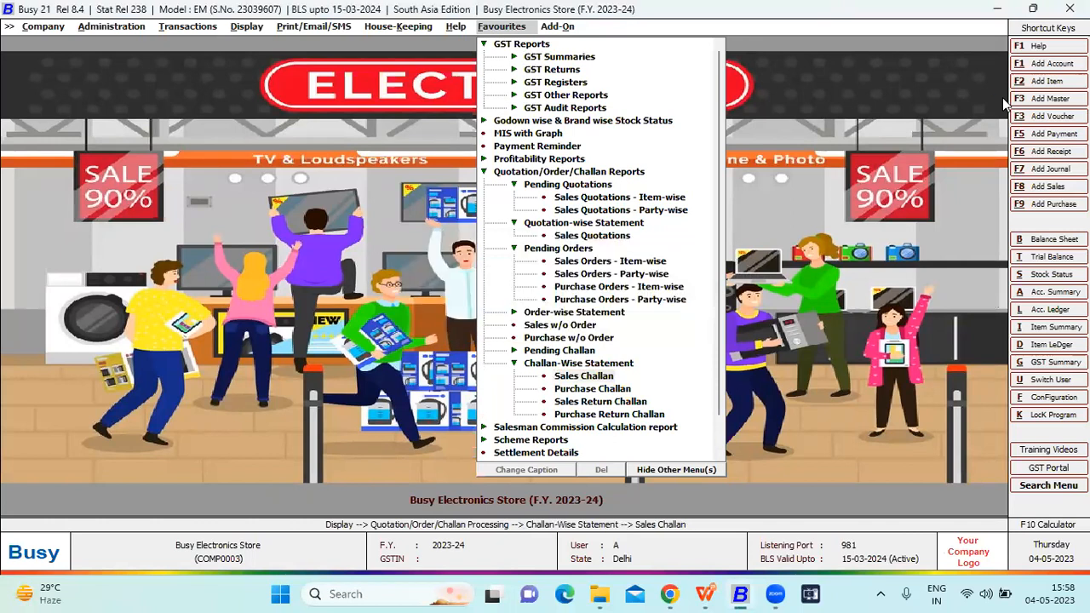
key(Return)
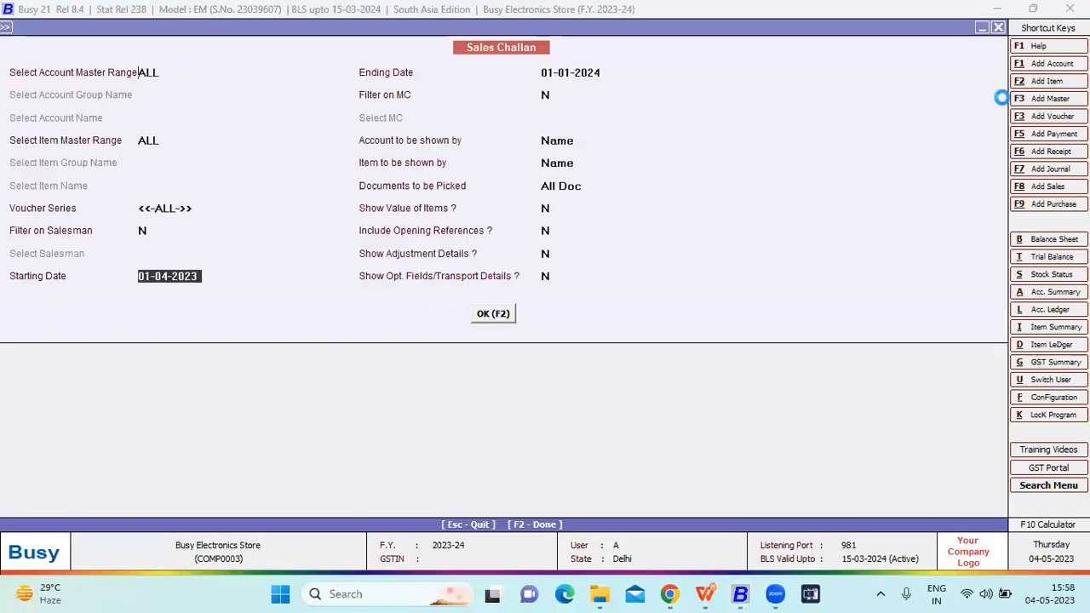
key(F2)
- Examine the challan, cleared and pending quantities of each party's sales challans, and leave the challan statements
key(Down)
key(Down)
key(Down)
key(Down)
key(Down)
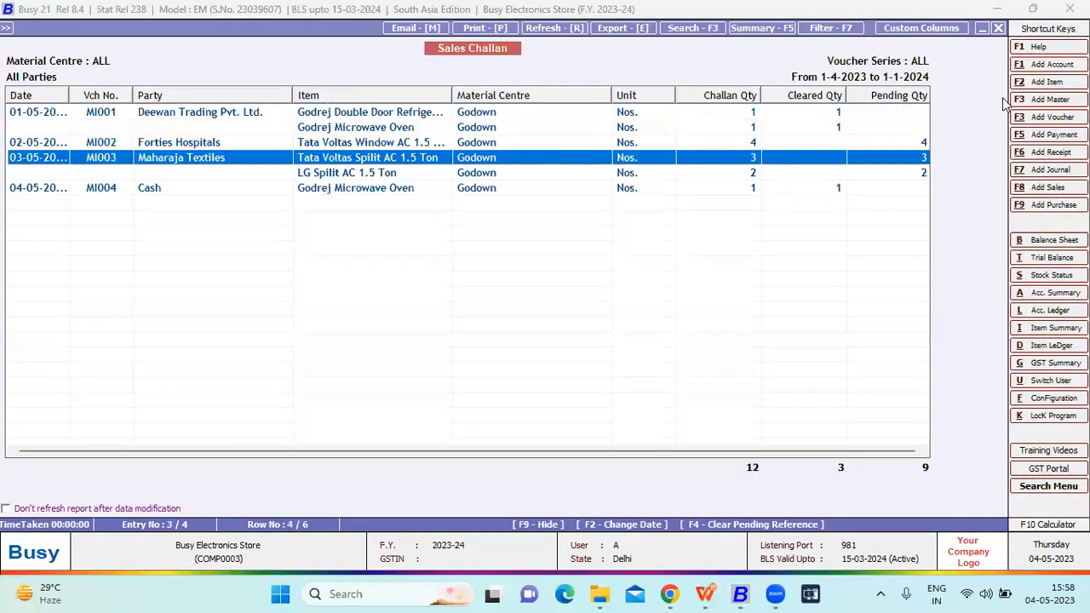
key(Up)
key(Up)
key(Up)
key(Up)
key(Up)
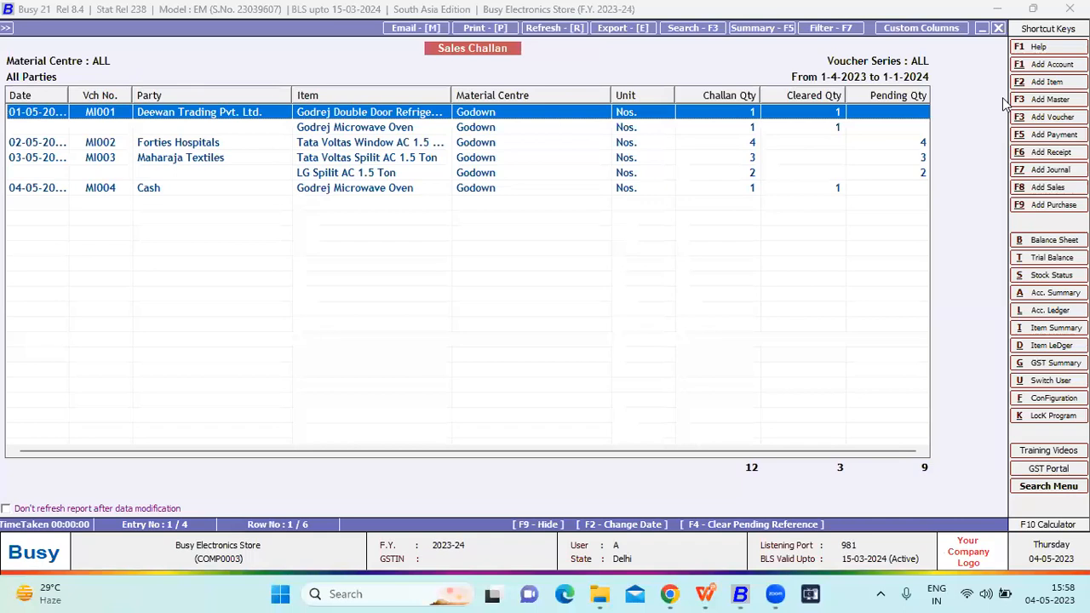
key(Down)
key(Down)
key(Down)
key(Down)
key(Down)
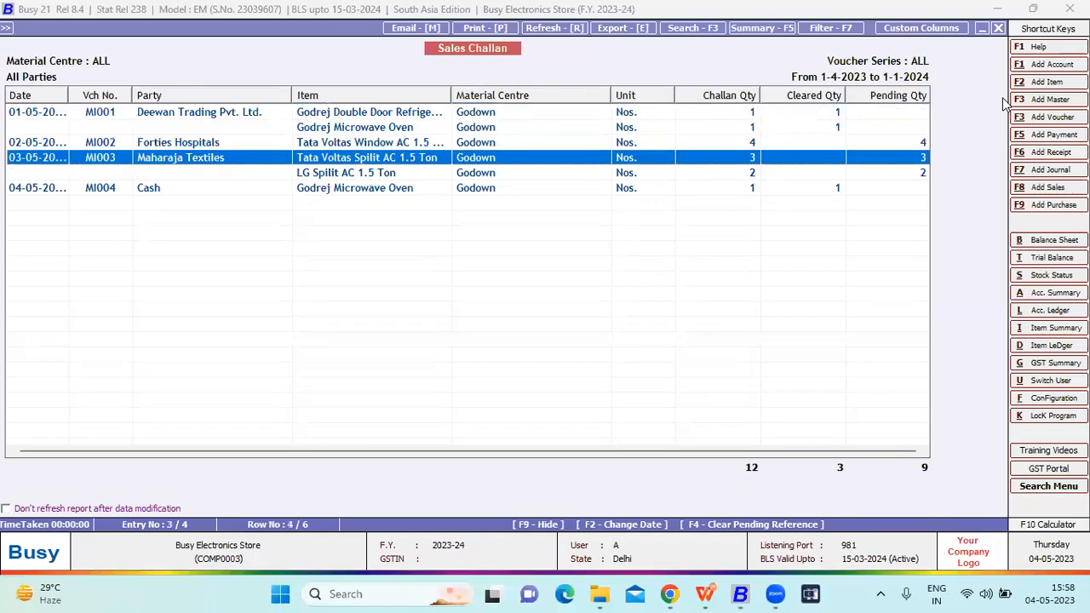
key(Escape)
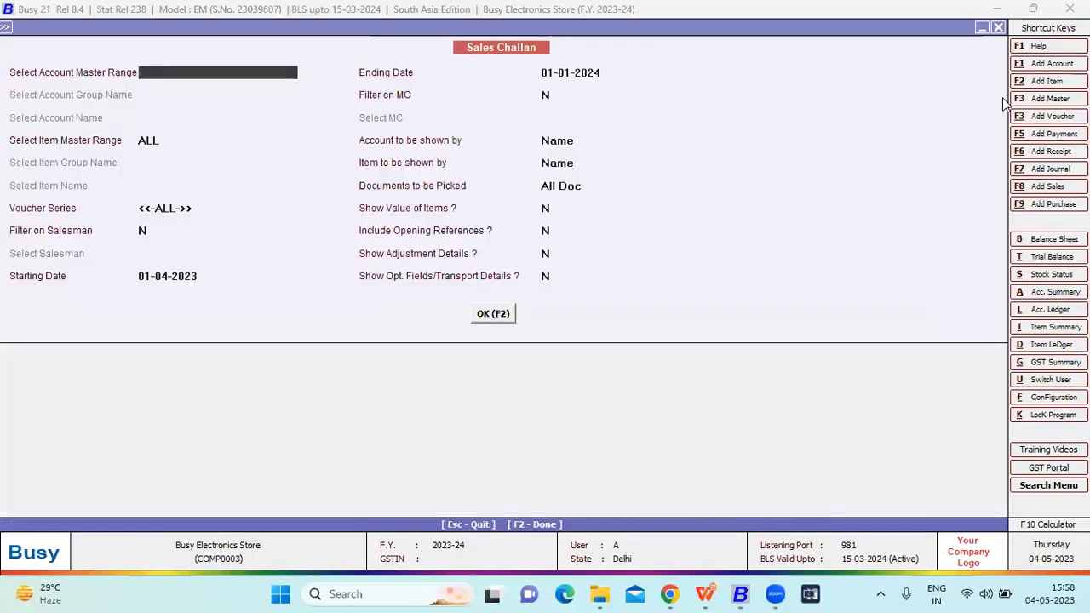
key(Escape)
key(Escape)
key(Escape)
- Generate the Sale/Purchase commission calculation for all salesmen from 01-04-2023 to 01-01-2024, on fully cleared bills only, with automatic rounding up to Rs. 1
key(Down)
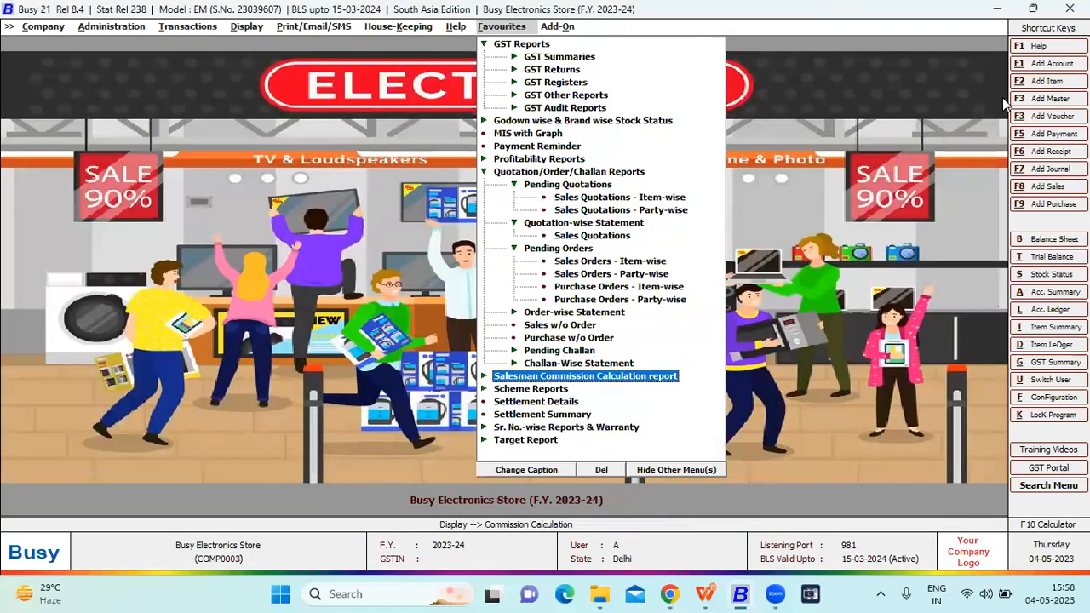
key(Return)
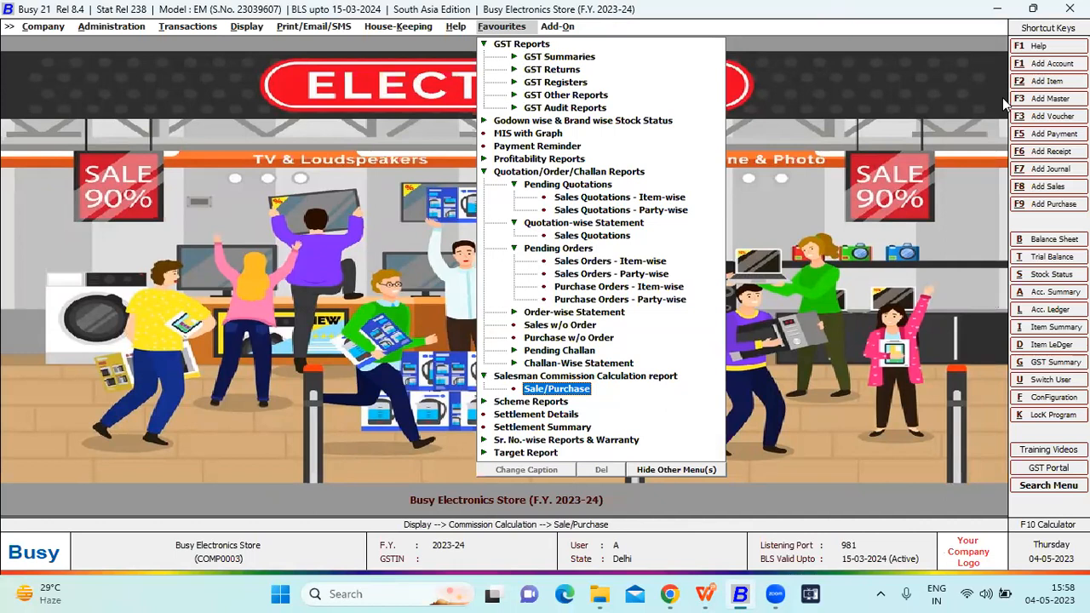
key(Return)
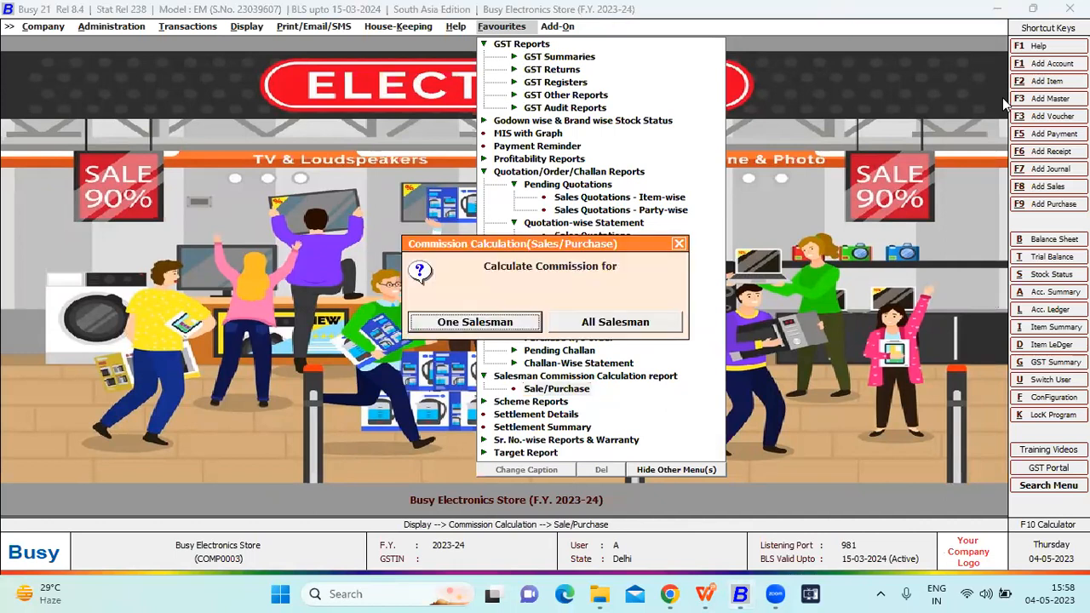
key(Right)
key(Return)
key(Return)
key(Return)
key(Return)
key(Return)
key(Return)
key(Return)
key(Return)
key(Return)
key(Return)
key(F2)
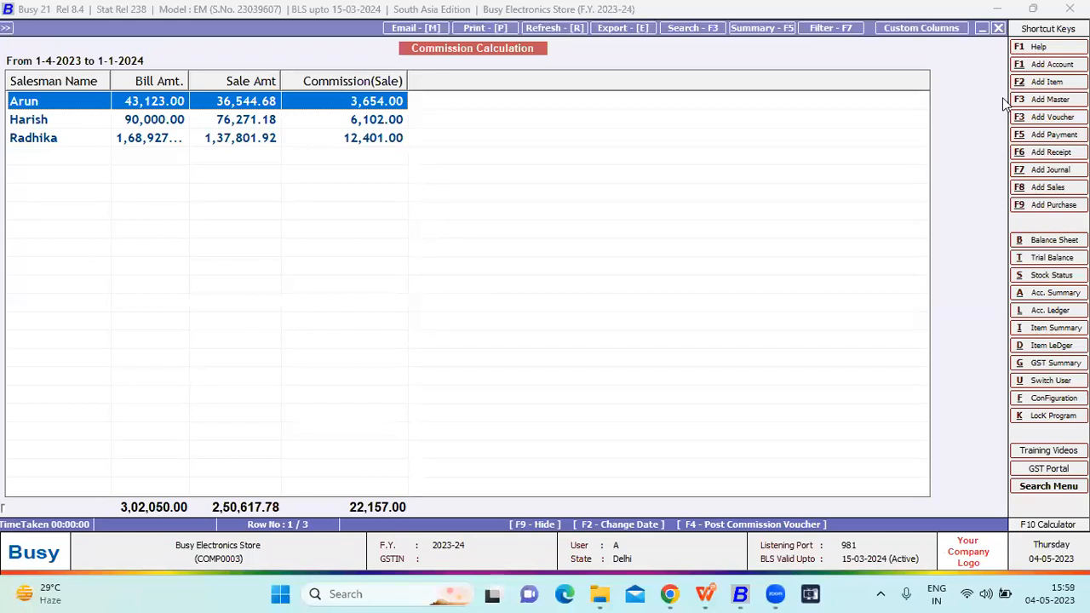
- Examine the bill amount, sale amount and commission of each salesman, and close the commission report
key(Down)
key(Down)
key(Up)
key(Up)
key(Down)
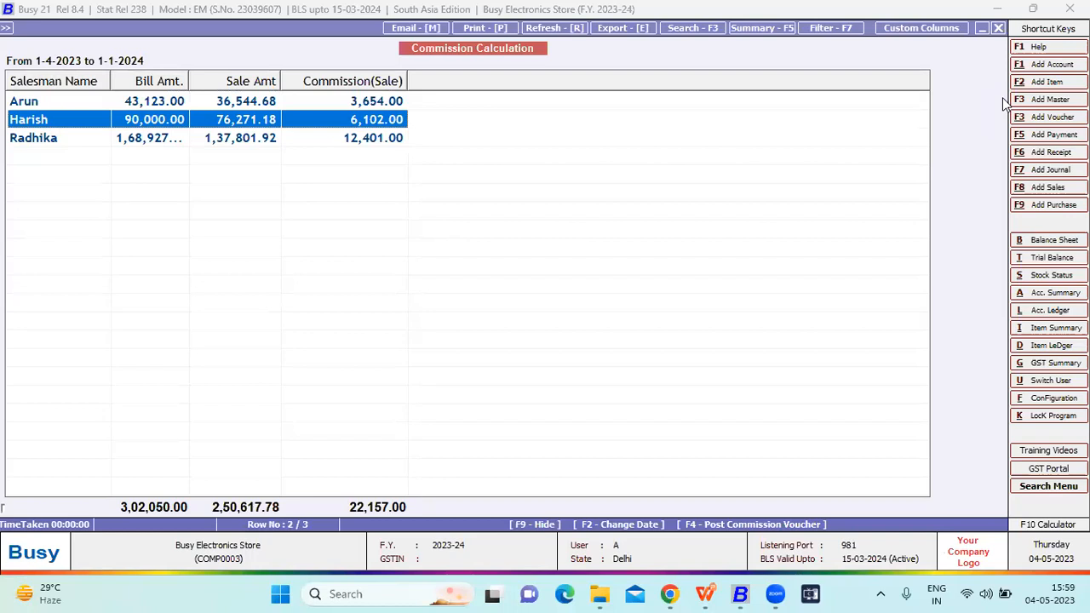
key(Down)
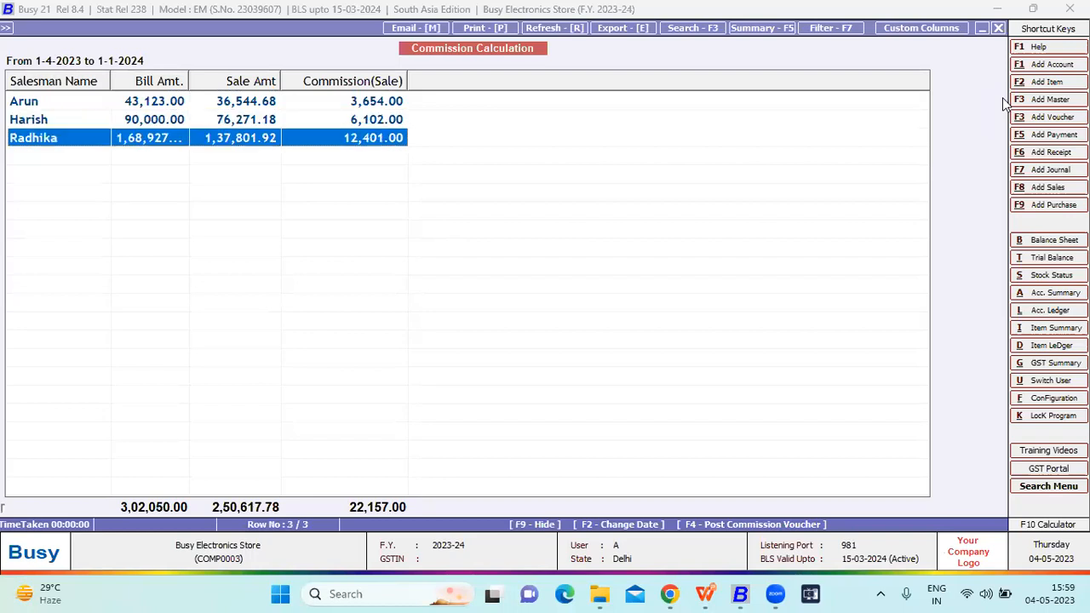
key(Escape)
key(Escape)
key(Escape)
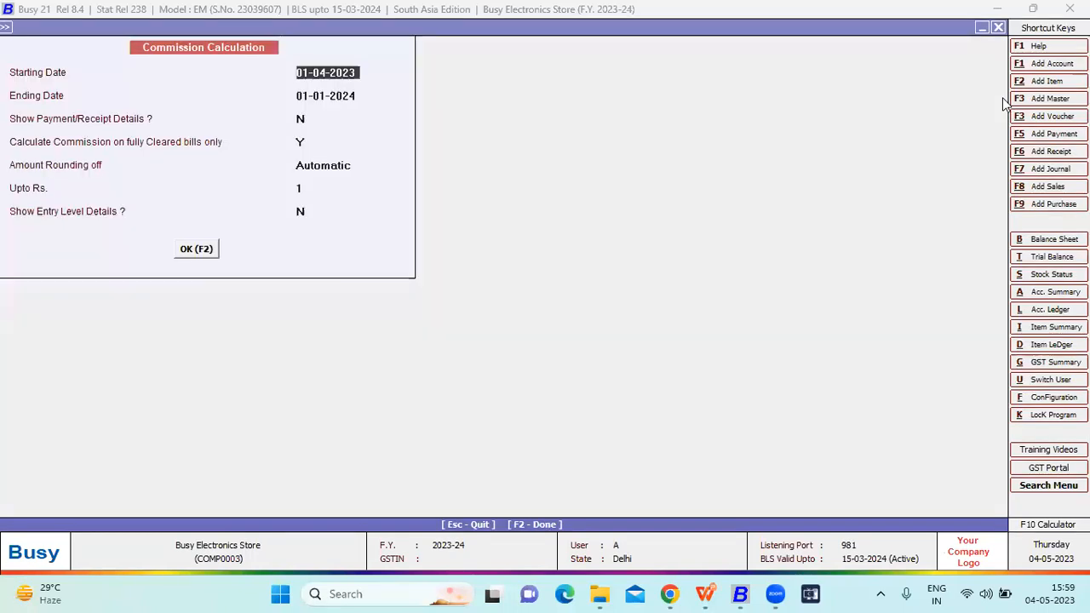
- Generate the Scheme Used in Voucher report for the New Year Offer on Sales vouchers, covering all accounts and items from 01-04-2023 to 01-01-2024
key(Down)
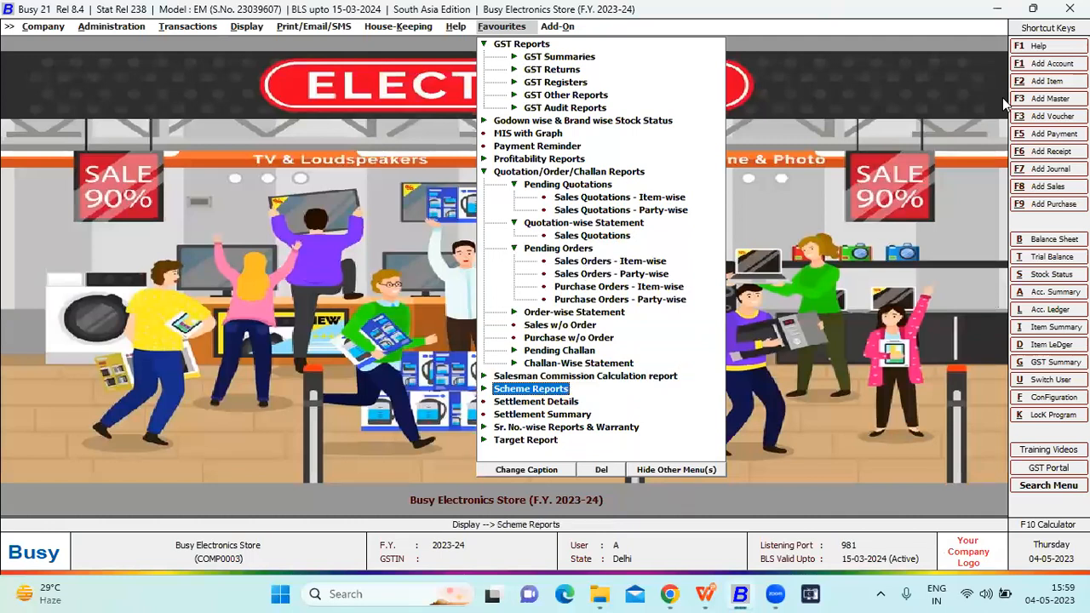
key(Right)
key(Return)
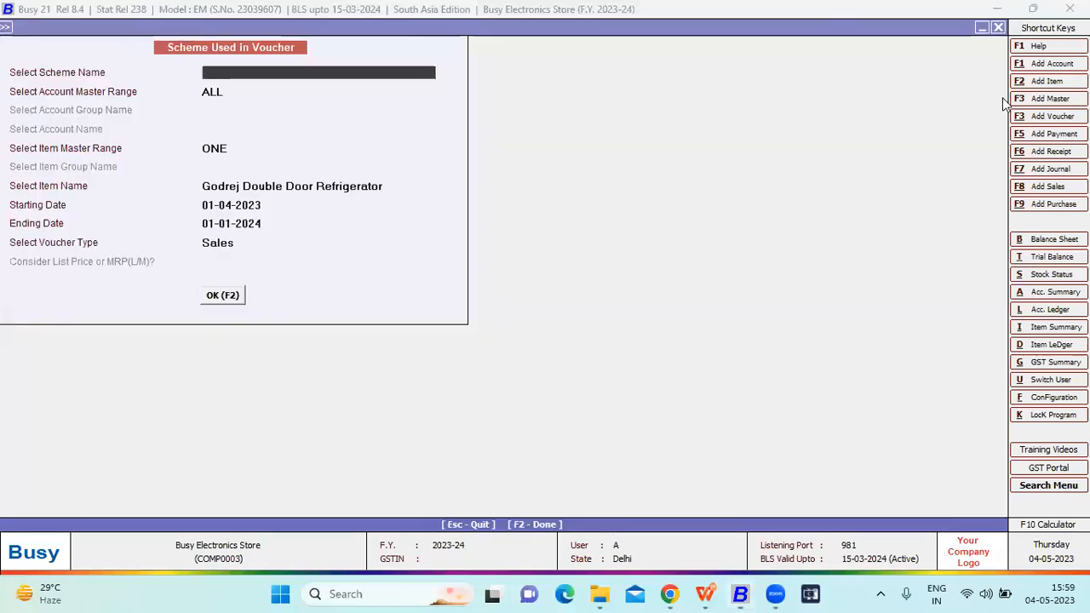
key(Down)
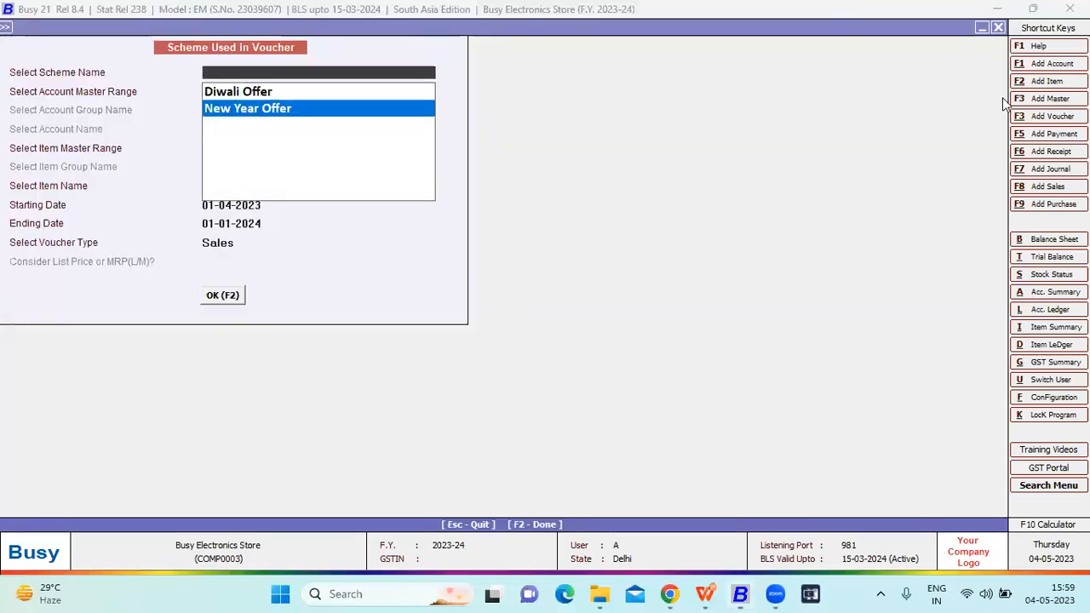
key(Return)
key(Return)
key(Down)
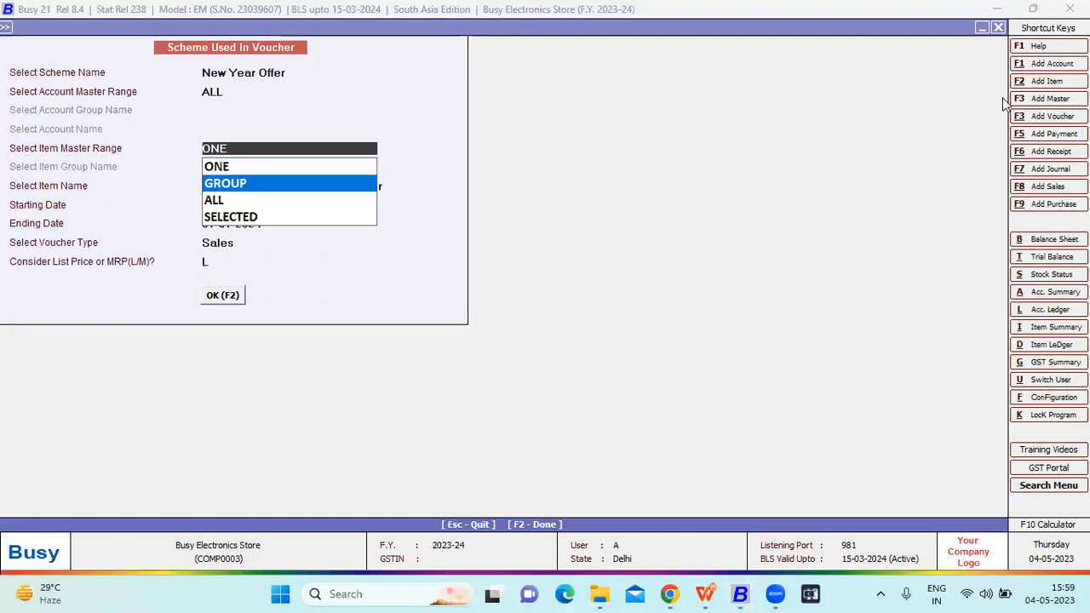
key(Down)
key(Return)
key(Return)
key(Return)
key(Return)
key(Return)
key(Return)
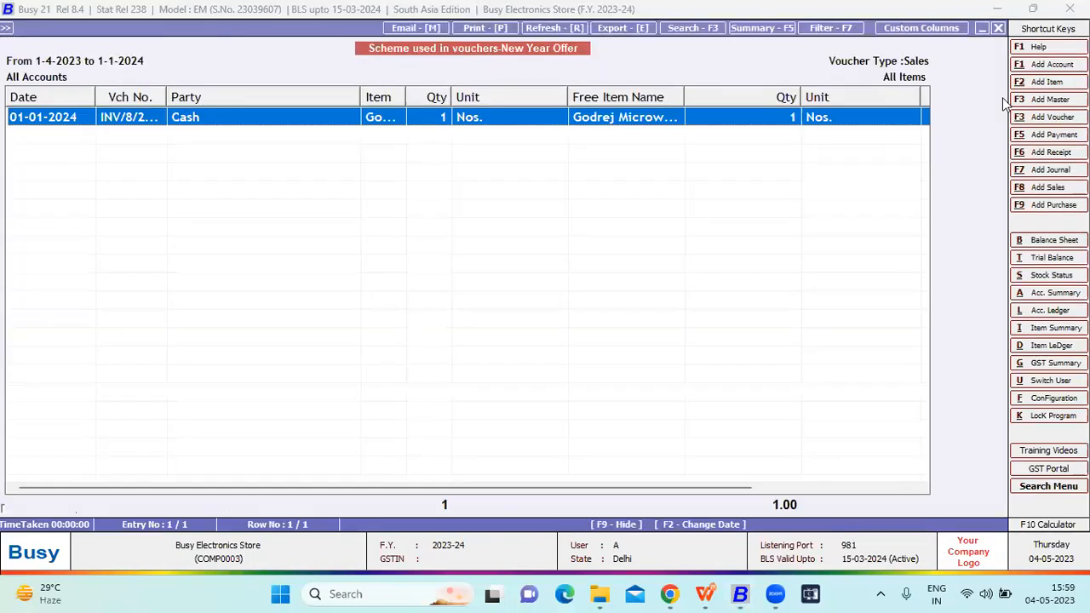
- Examine the item, free item, list price and net impact columns of the scheme report, and close it
key(Right)
key(Right)
key(Right)
key(Right)
key(Right)
key(Right)
key(Right)
key(Right)
key(Right)
key(Right)
key(Right)
key(Right)
key(Right)
key(Right)
key(Right)
key(Right)
key(Right)
key(Right)
key(Right)
key(Right)
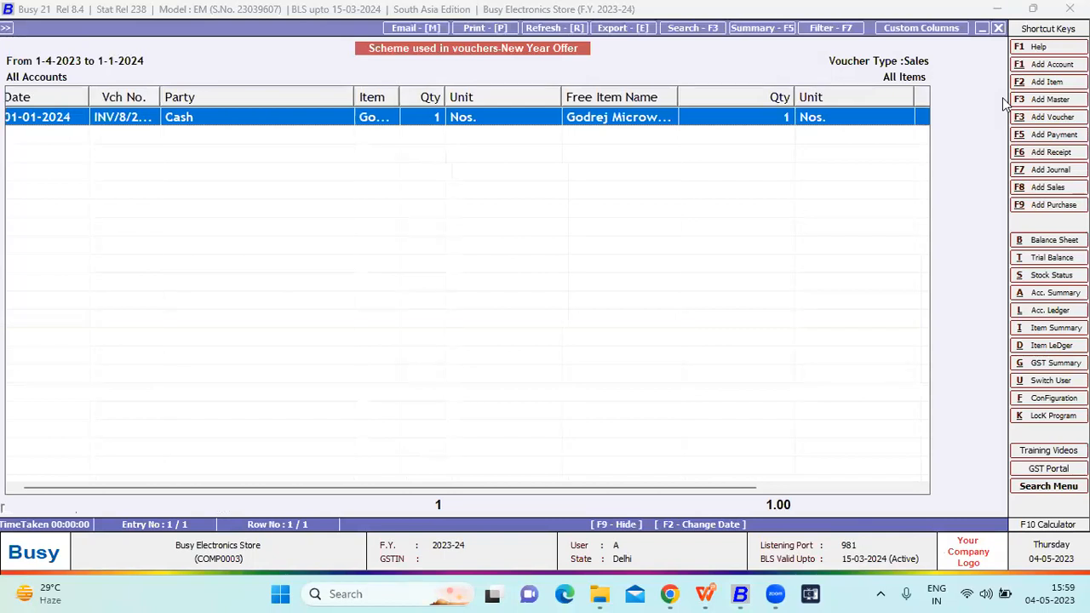
key(Right)
key(Right)
key(Right)
key(Right)
key(Right)
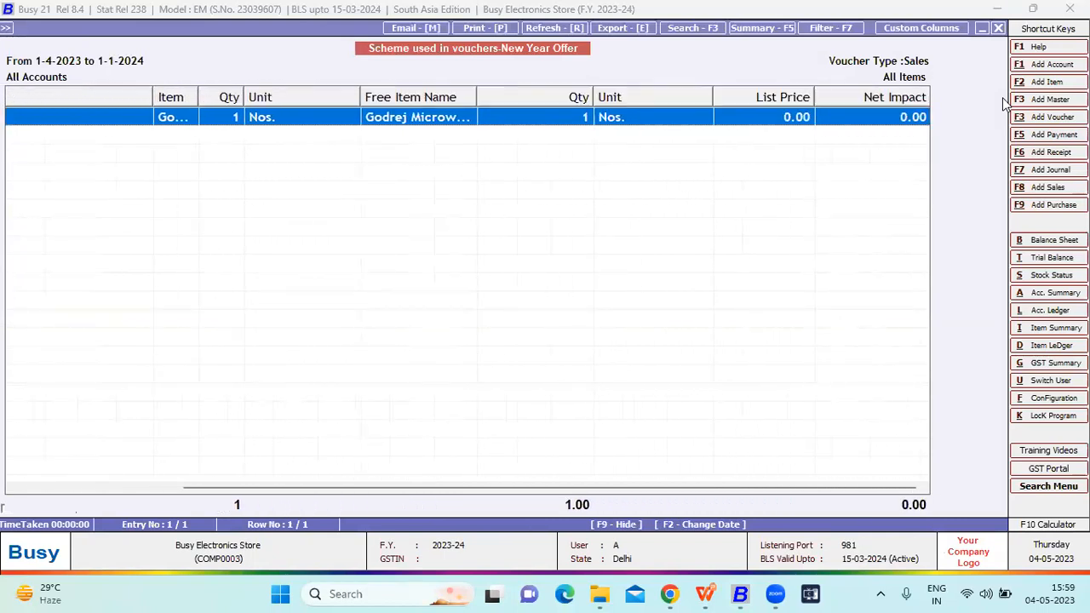
key(Escape)
key(Escape)
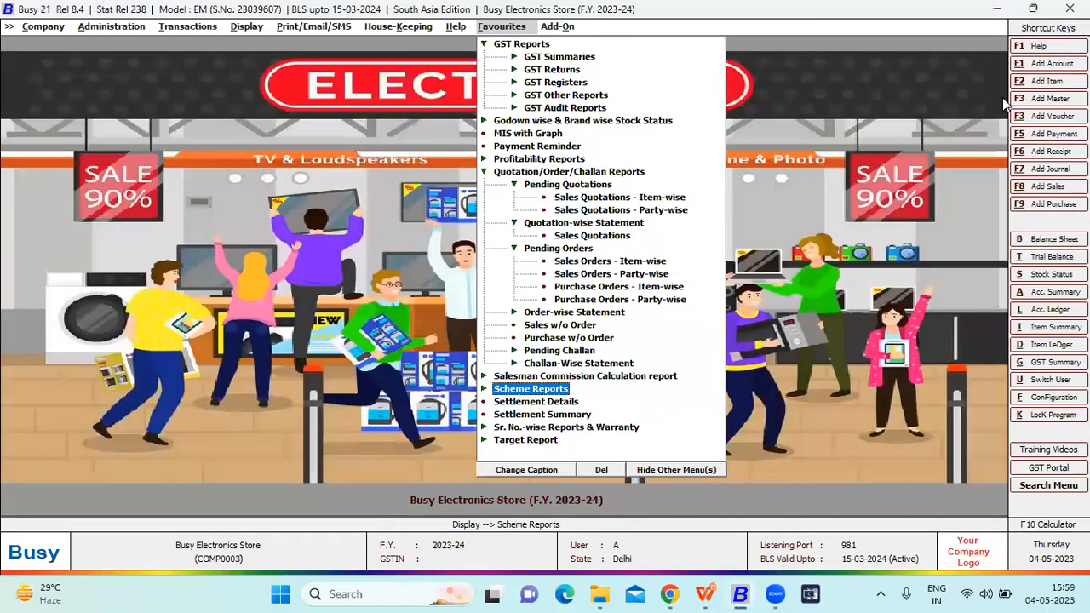
- Generate the Settlement Details report for Sales vouchers of the Main series from 01-04-2023 to 01-01-2024
key(Down)
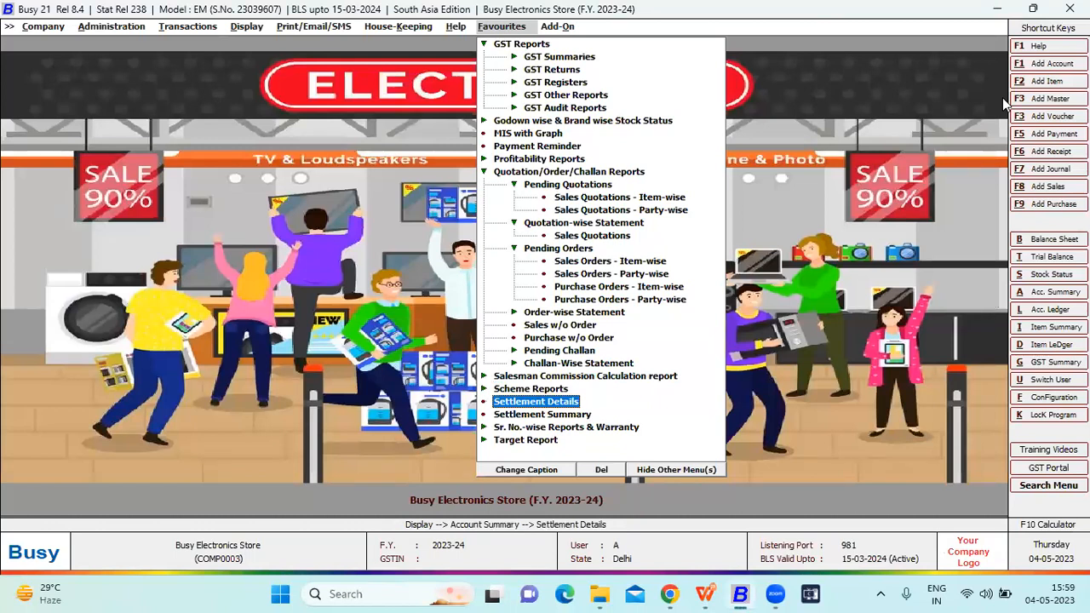
key(Return)
key(Return)
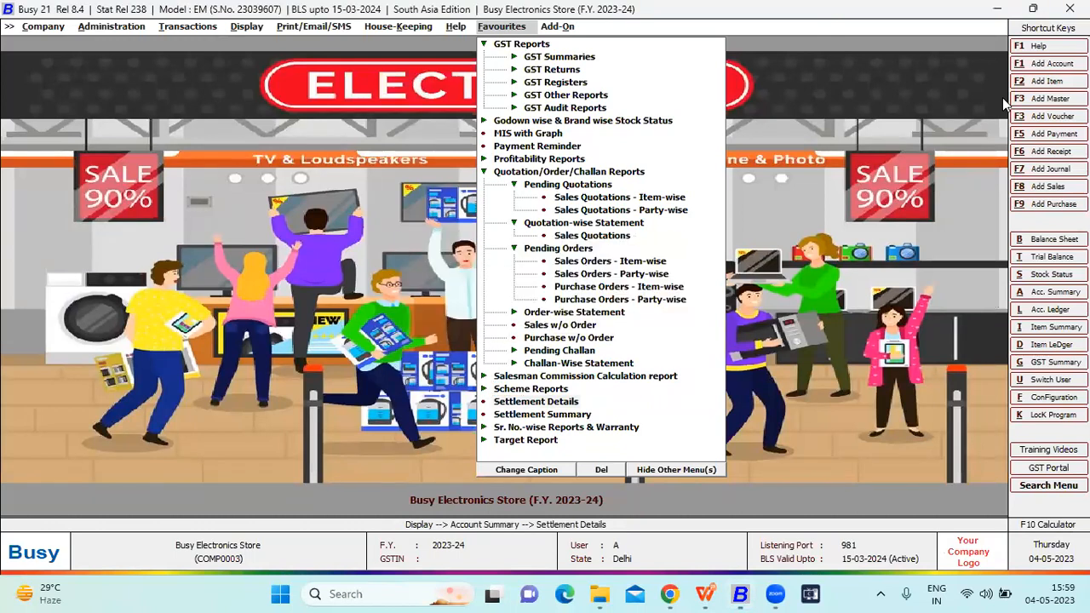
key(Return)
key(Return)
key(Return)
key(Return)
key(Return)
key(Return)
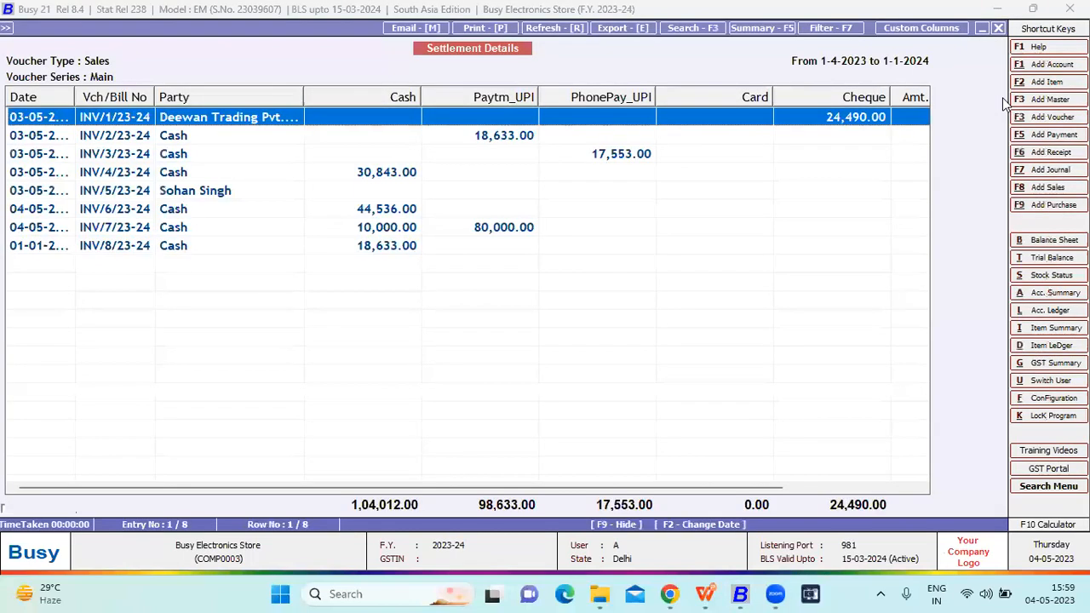
- Examine how each sales bill was settled by cash, UPI, card or cheque, and close the settlement details
key(Down)
key(Down)
key(Down)
key(Down)
key(Down)
key(Down)
key(Down)
key(Up)
key(Up)
key(Up)
key(Up)
key(Up)
key(Up)
key(Up)
key(Down)
key(Down)
key(Down)
key(Down)
key(Down)
key(Escape)
key(Escape)
key(Escape)
key(Escape)
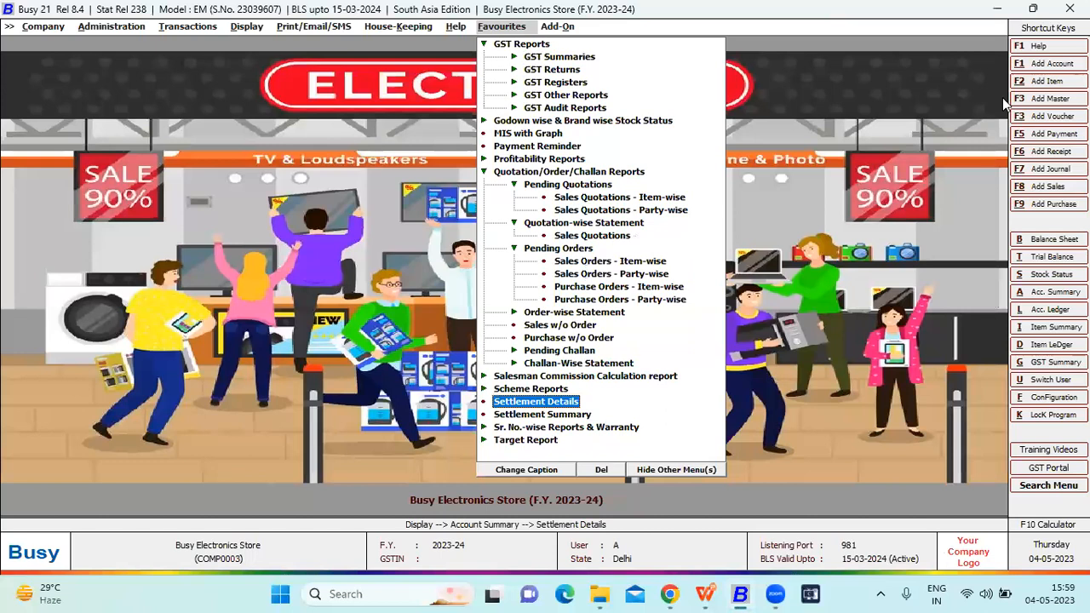
- Generate the Settlement Summary report for Sales vouchers of all series from 01-04-2023 to 01-01-2024
key(Down)
key(Return)
key(Escape)
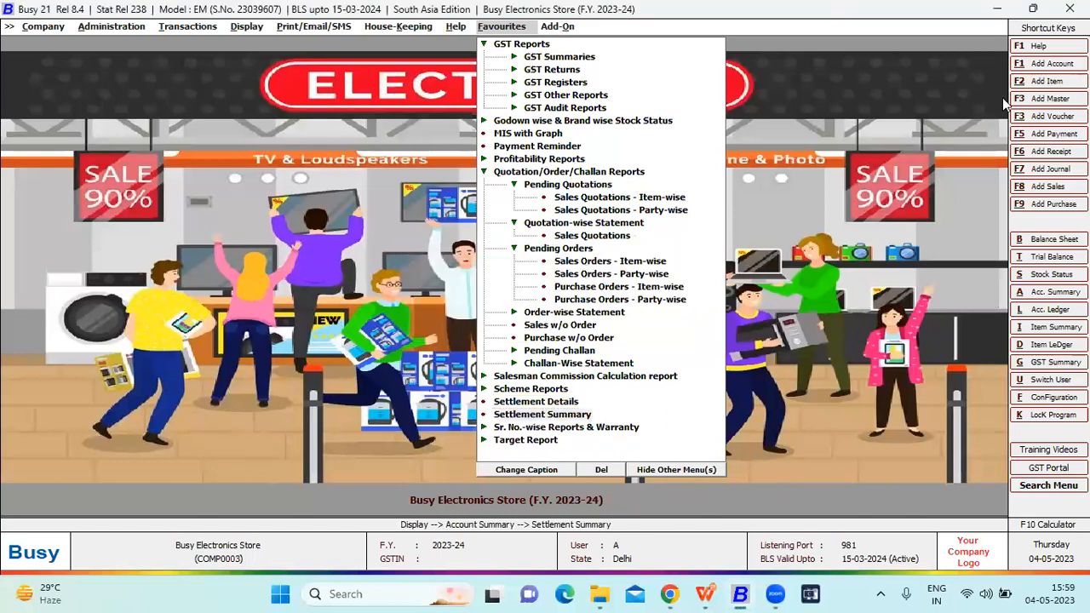
key(Return)
key(Return)
key(Return)
key(Return)
key(Return)
key(Return)
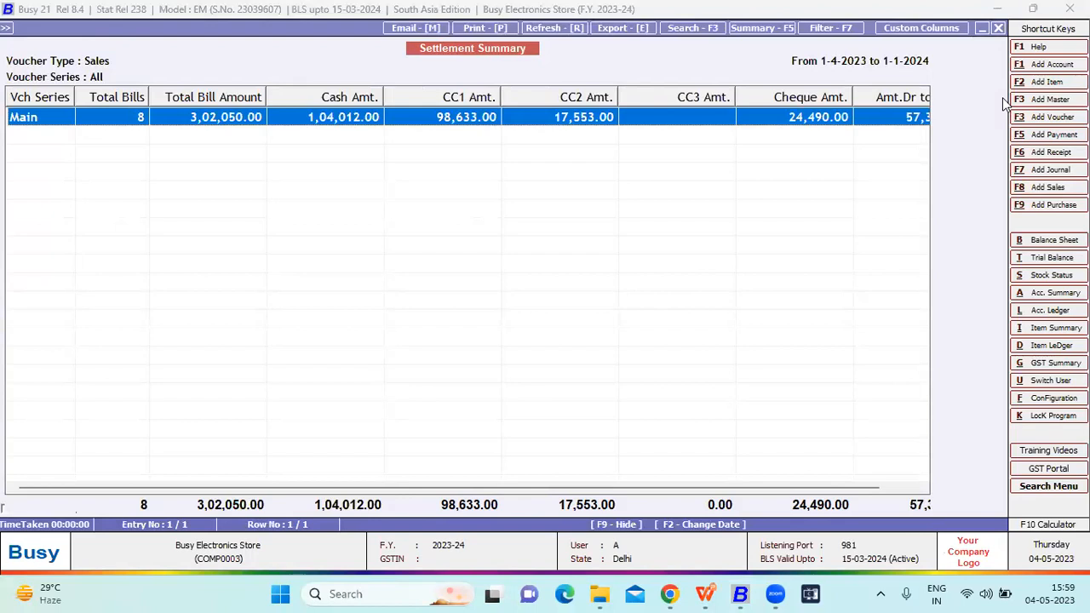
- Close the Settlement Summary report and return to the favourite reports
key(Escape)
key(Escape)
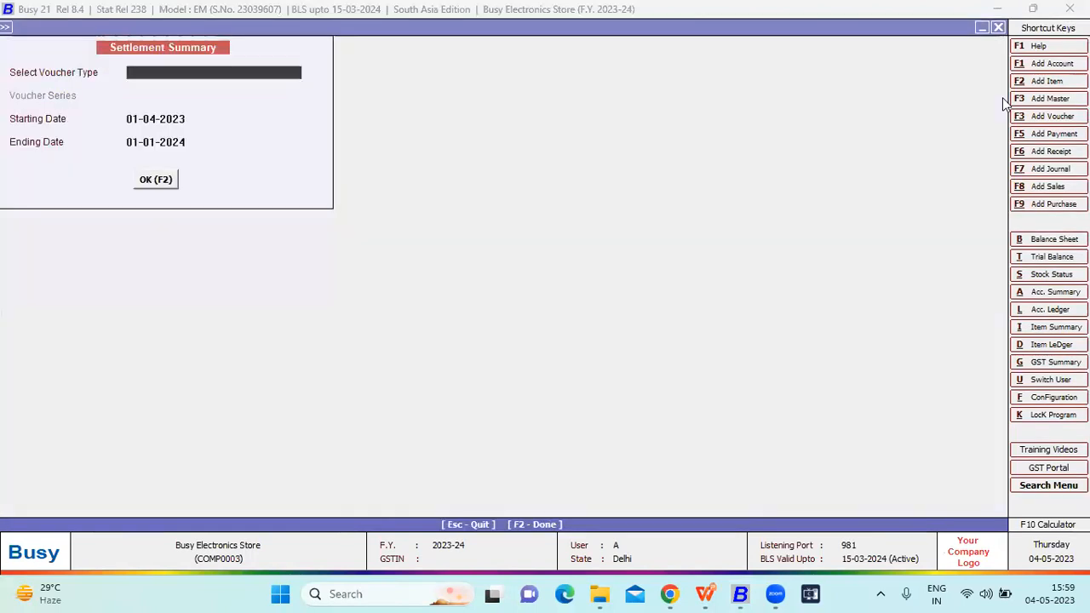
key(Escape)
key(Down)
key(Up)
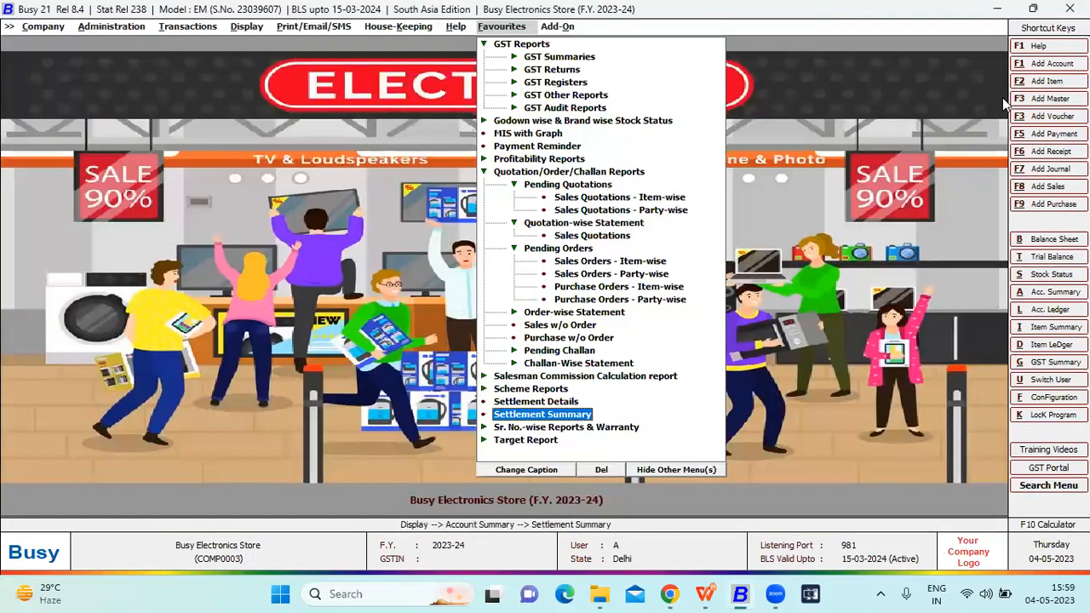
key(Return)
key(Escape)
- Generate the Item Serial No. Stock report for all items and all material centres as on 01-01-2024
key(Down)
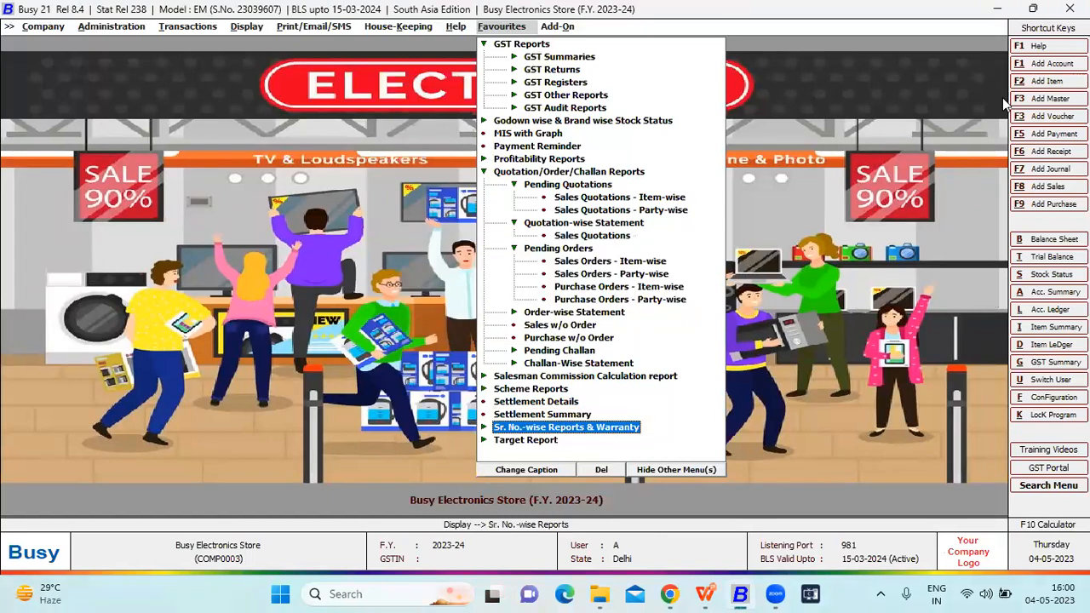
key(Return)
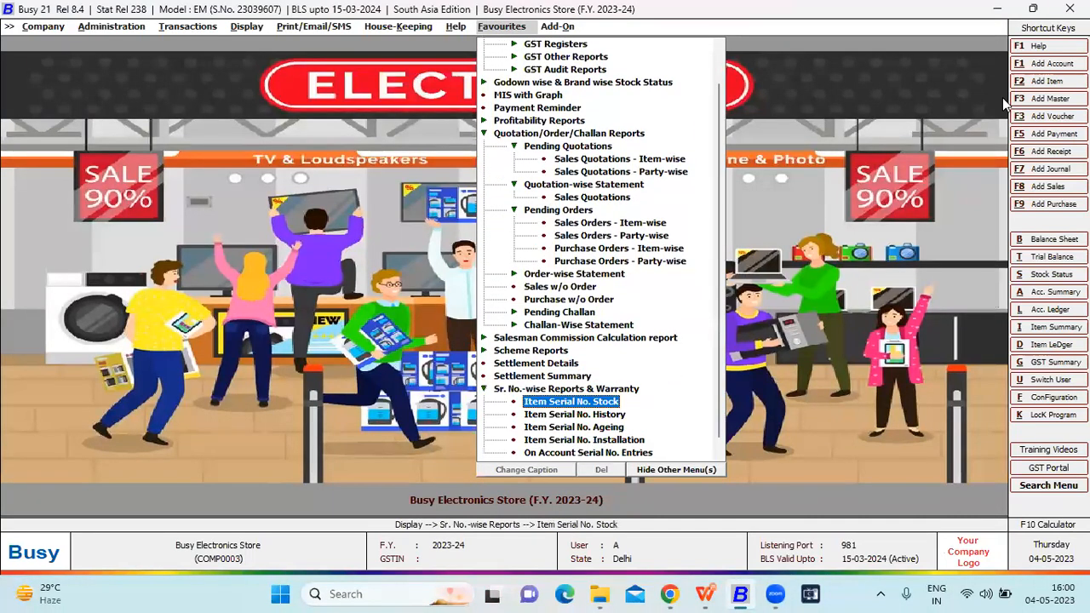
key(Return)
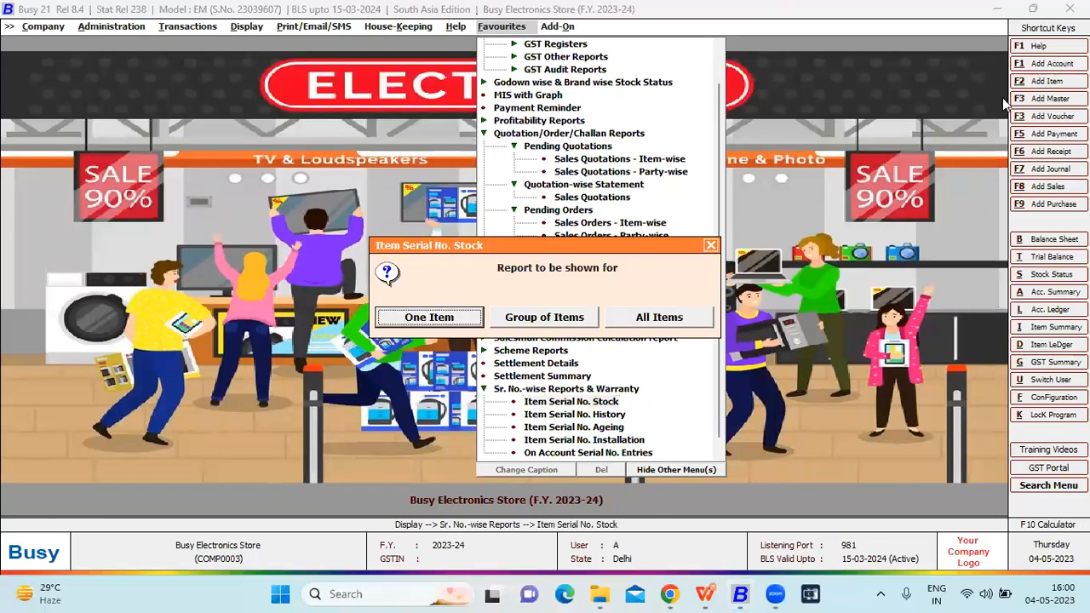
key(Right)
key(Right)
key(Return)
key(Return)
key(Return)
key(Return)
key(Return)
key(Return)
key(Return)
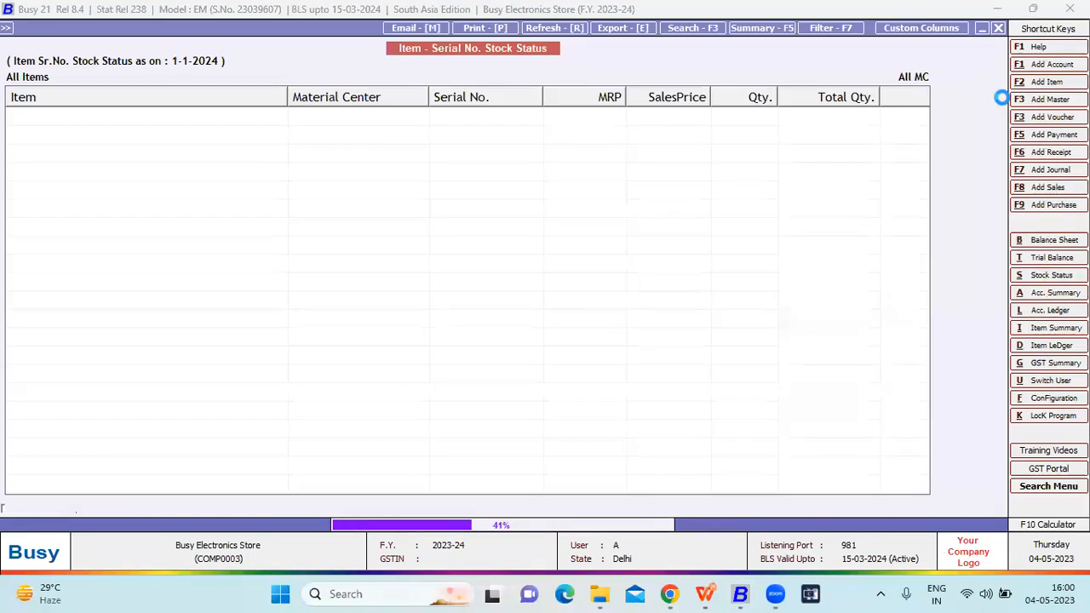
- Examine the serial numbers in stock for each item at the Showroom and Godown, and close the report
key(Down)
key(Up)
key(Down)
key(Down)
key(Down)
key(Down)
key(Down)
key(Down)
key(Down)
key(Down)
key(Down)
key(Down)
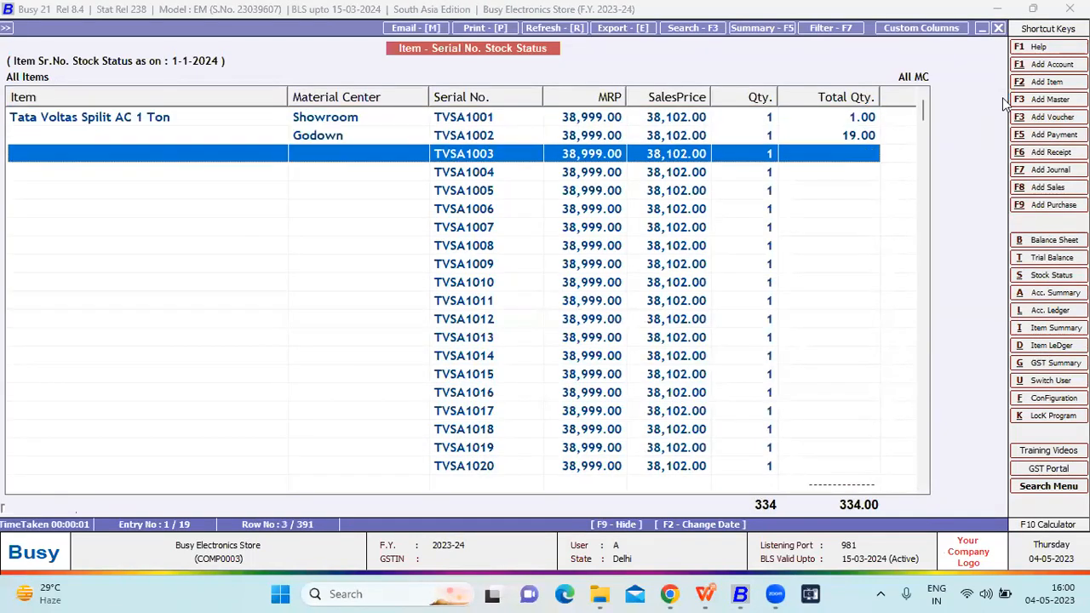
key(Down)
key(Down)
key(Down)
key(Down)
key(Down)
key(Down)
key(Down)
key(Down)
key(Down)
key(Down)
key(Down)
key(Down)
key(Down)
key(Down)
key(Down)
key(Down)
key(Down)
key(Down)
key(Down)
key(Down)
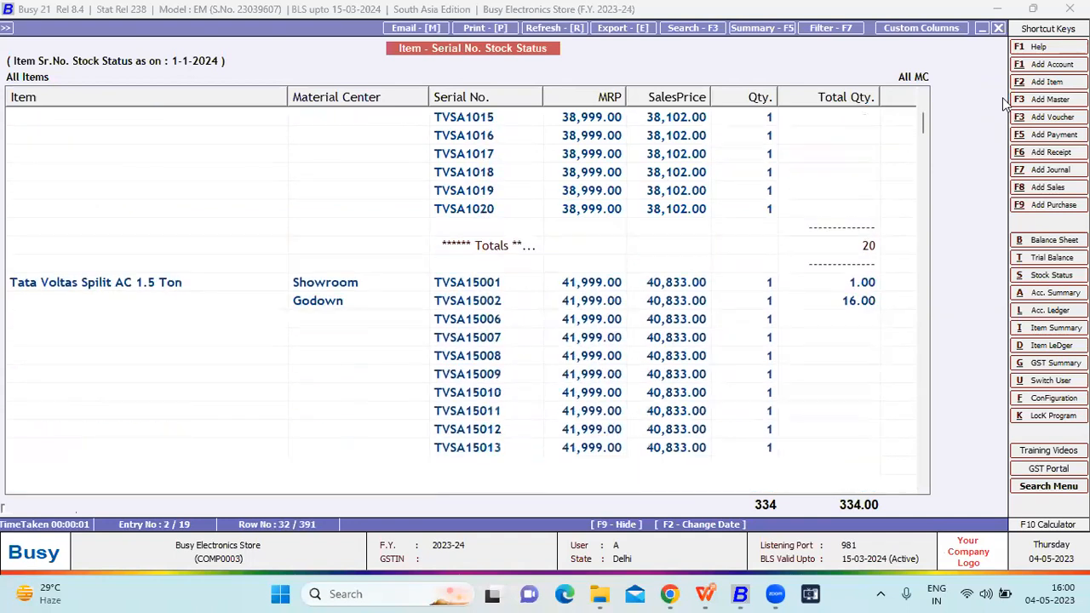
key(Down)
key(Down)
key(Down)
key(Down)
key(Down)
key(Down)
key(Down)
key(Down)
key(Down)
key(Down)
key(Down)
key(Down)
key(Down)
key(Down)
key(Down)
key(Down)
key(Down)
key(Down)
key(Down)
key(Down)
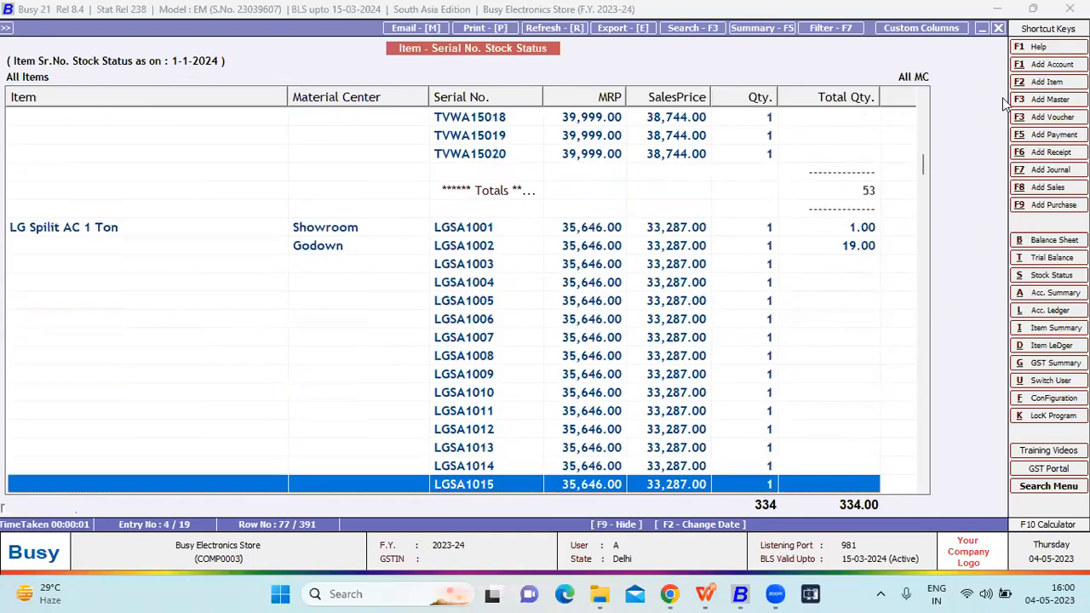
key(Escape)
key(Escape)
- Generate the Item Serial No. History for serial number GWMFA002 as on 01-01-2024, without item or material centre filters
key(Down)
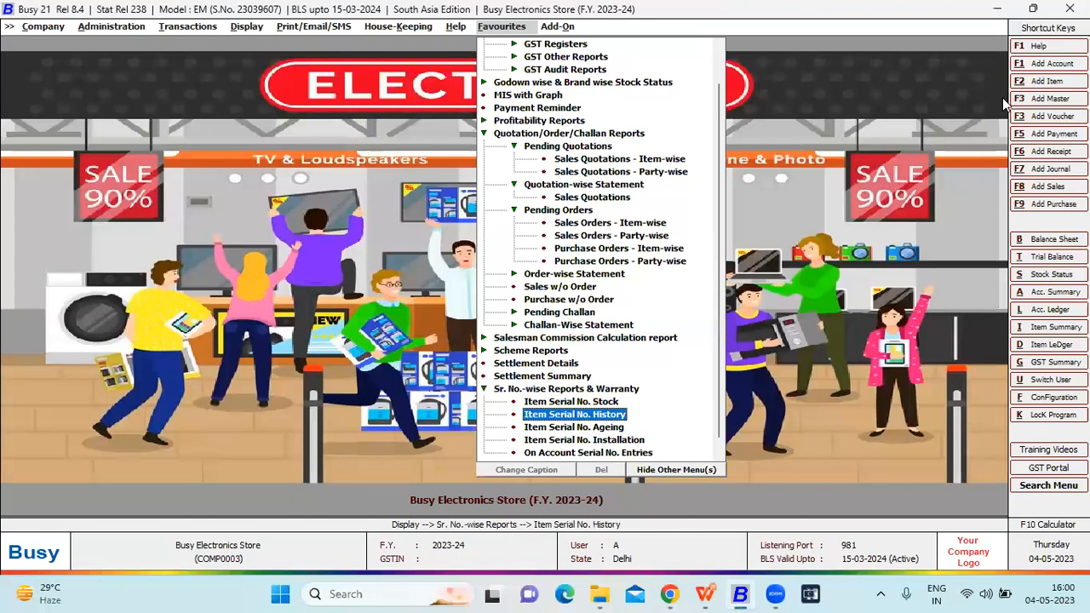
key(Return)
key(Return)
key(Return)
key(Return)
key(Return)
key(Return)
key(Return)
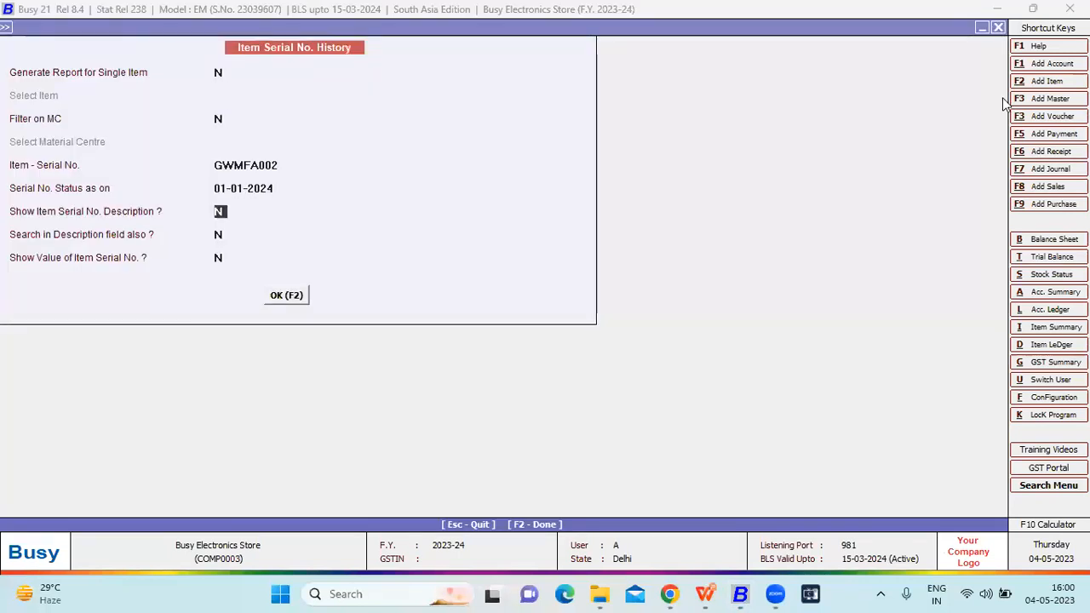
key(Return)
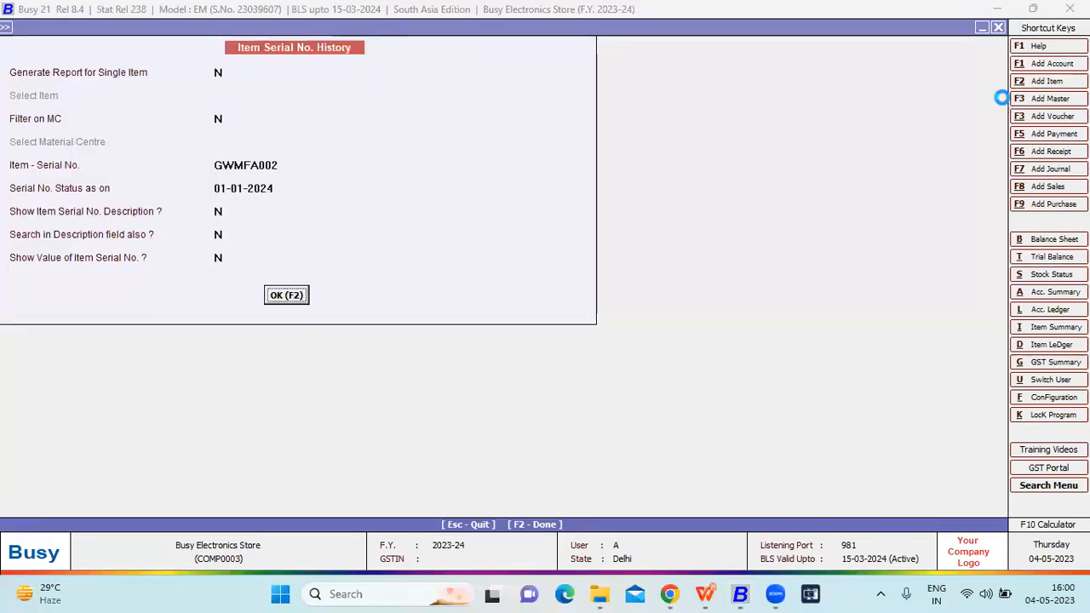
key(Return)
- Examine the purchase and sale entries and warranty columns of serial number GWMFA002, and close the history
key(Down)
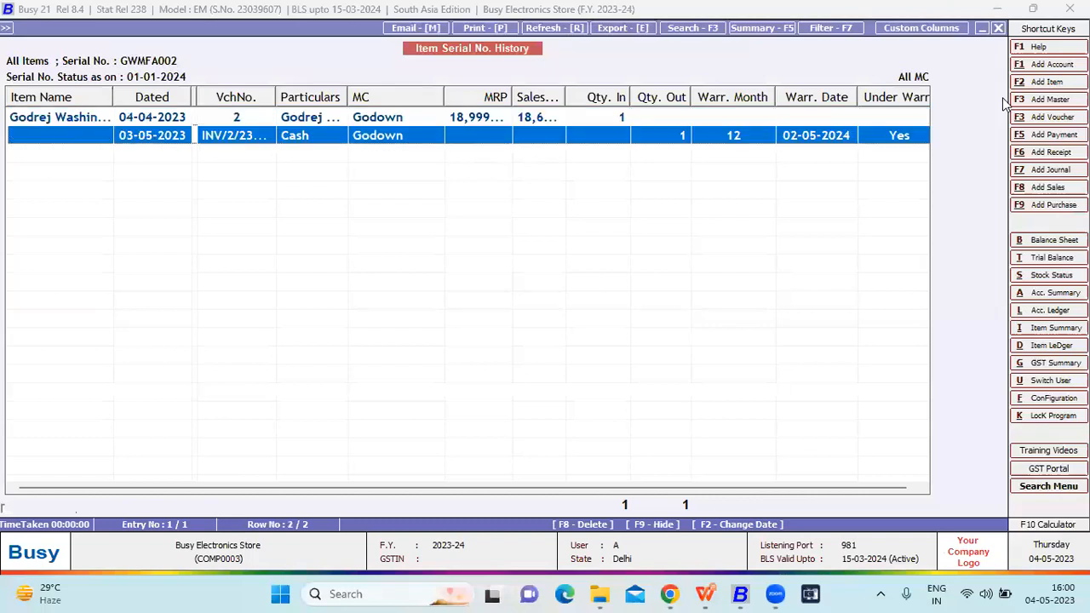
key(Up)
key(Down)
key(Up)
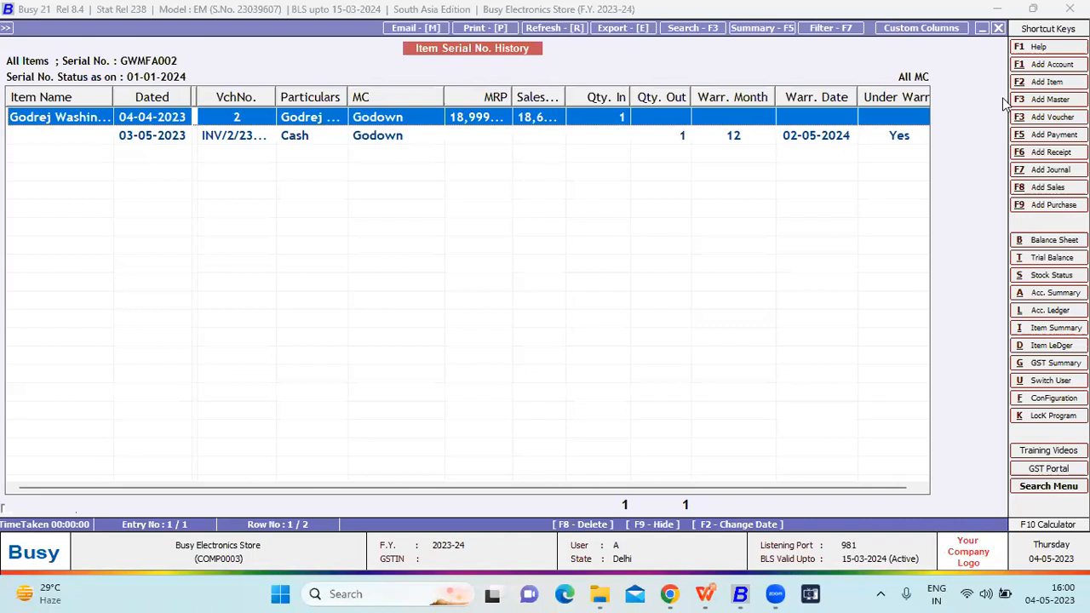
key(Right)
key(Right)
key(Down)
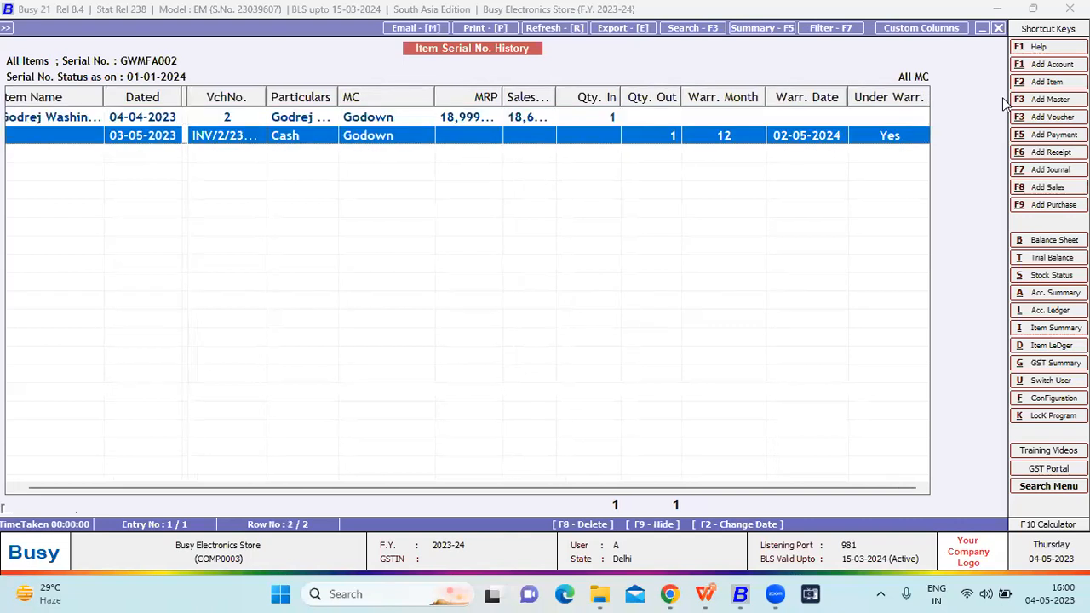
key(Escape)
key(Escape)
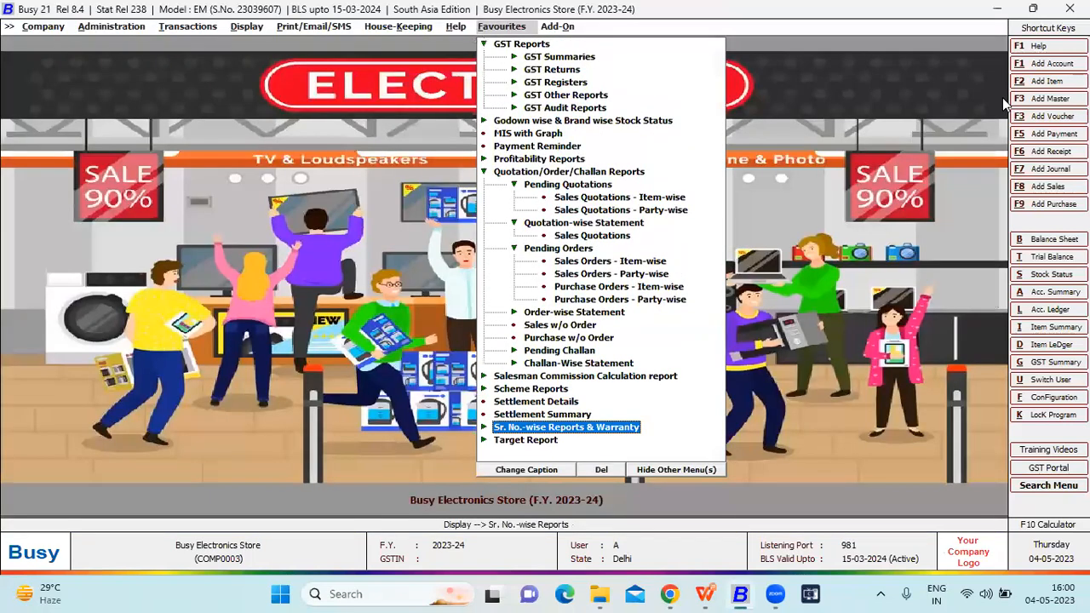
- Generate the Item Serial No. Ageing Analysis for all items and material centres from 01-04-2023 to 01-01-2024, and close it
key(Return)
key(Down)
key(Down)
key(Down)
key(Down)
key(Up)
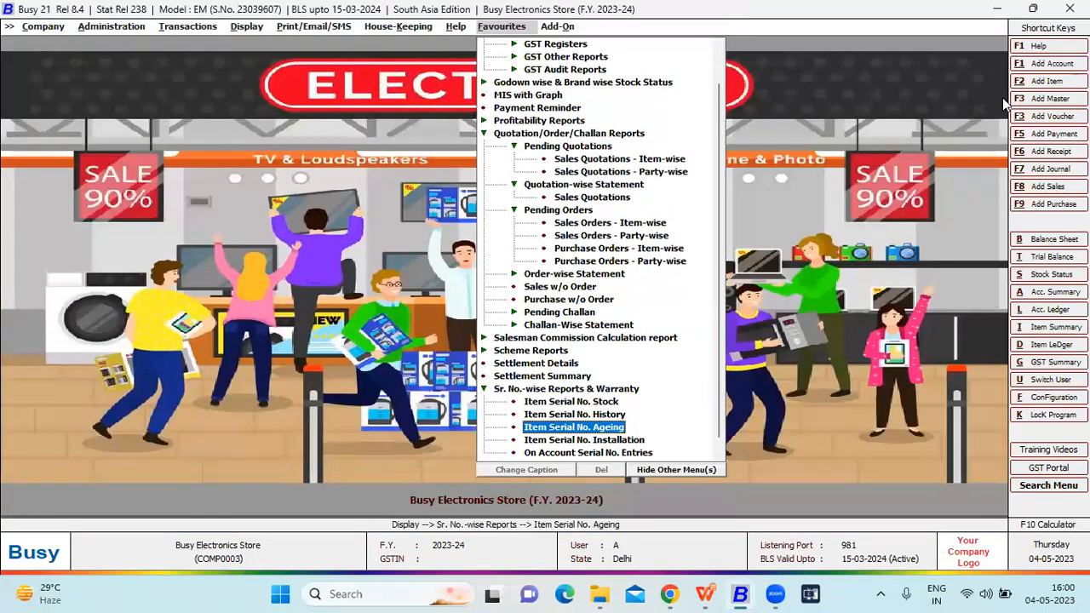
key(Return)
key(Left)
key(Return)
key(Return)
key(Return)
key(Return)
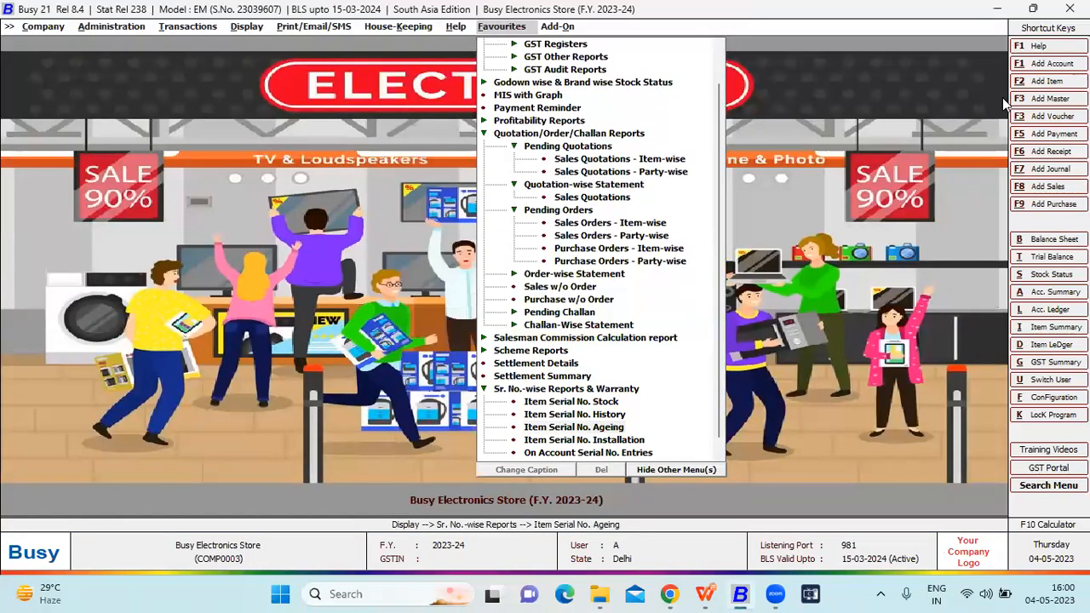
key(Return)
key(Return)
key(Return)
key(Return)
key(Return)
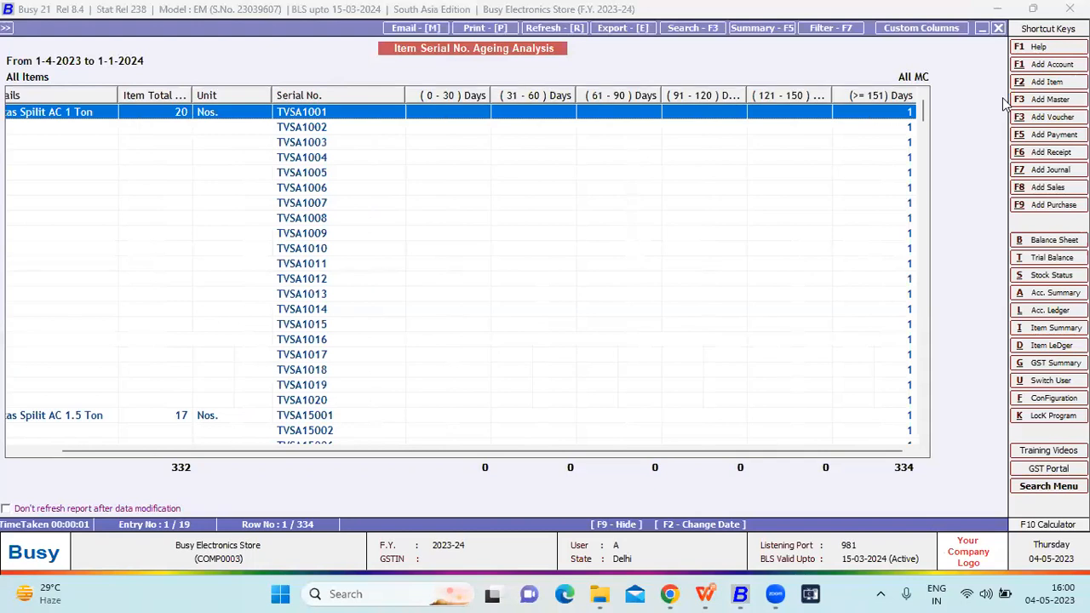
key(Escape)
key(Escape)
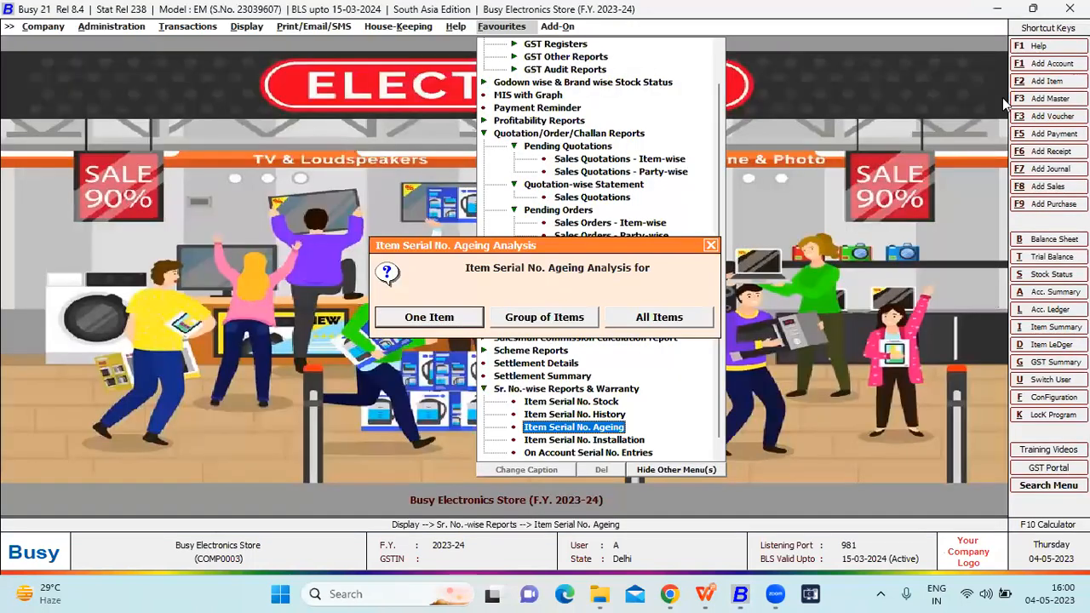
key(Escape)
- Generate the Serial No. Installation Details report for all items and all dealers from 01-04-2023 to 01-01-2024
key(Down)
key(Return)
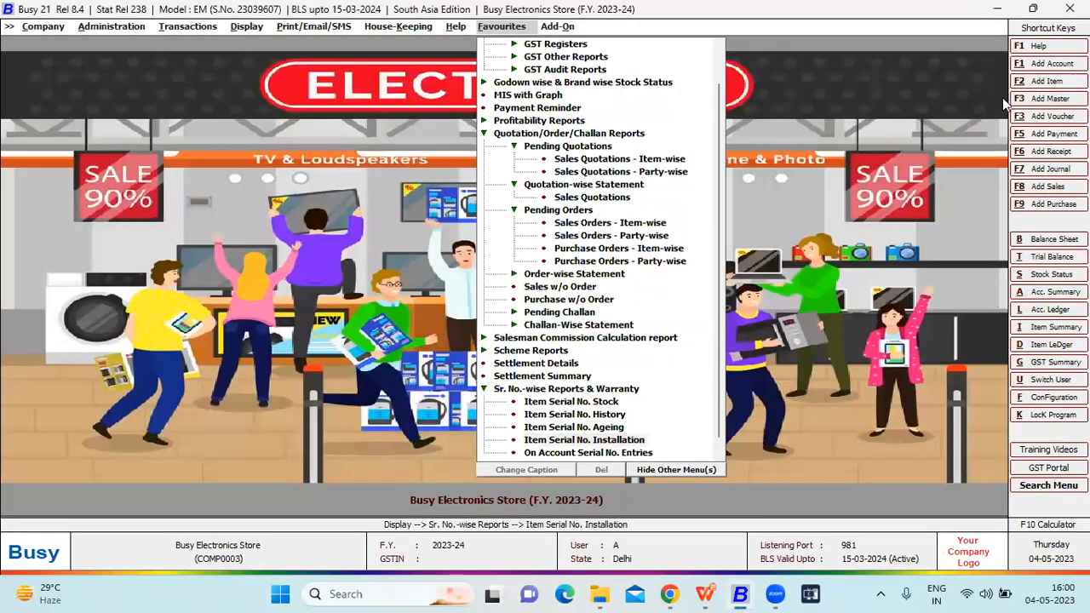
key(Return)
key(Return)
key(Return)
key(Return)
key(Return)
key(Return)
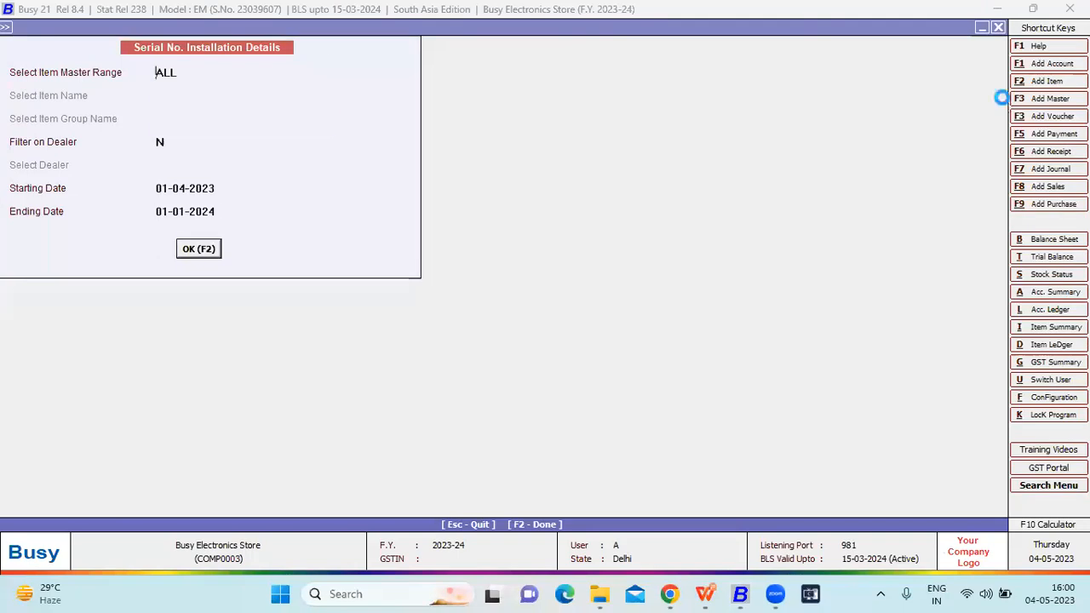
key(Escape)
key(Escape)
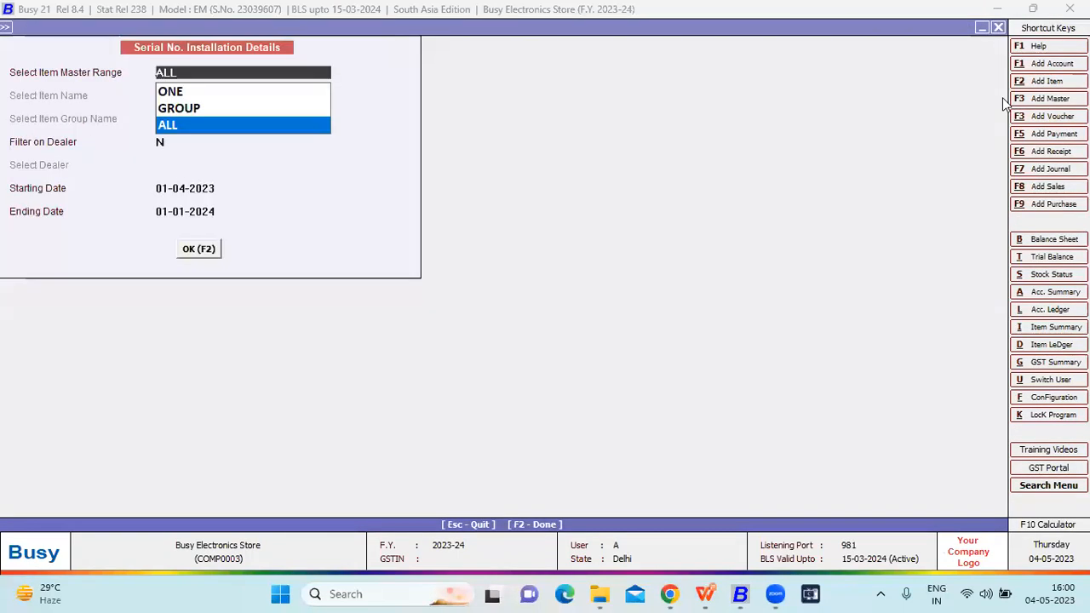
key(Return)
key(Return)
key(Return)
key(Return)
key(Return)
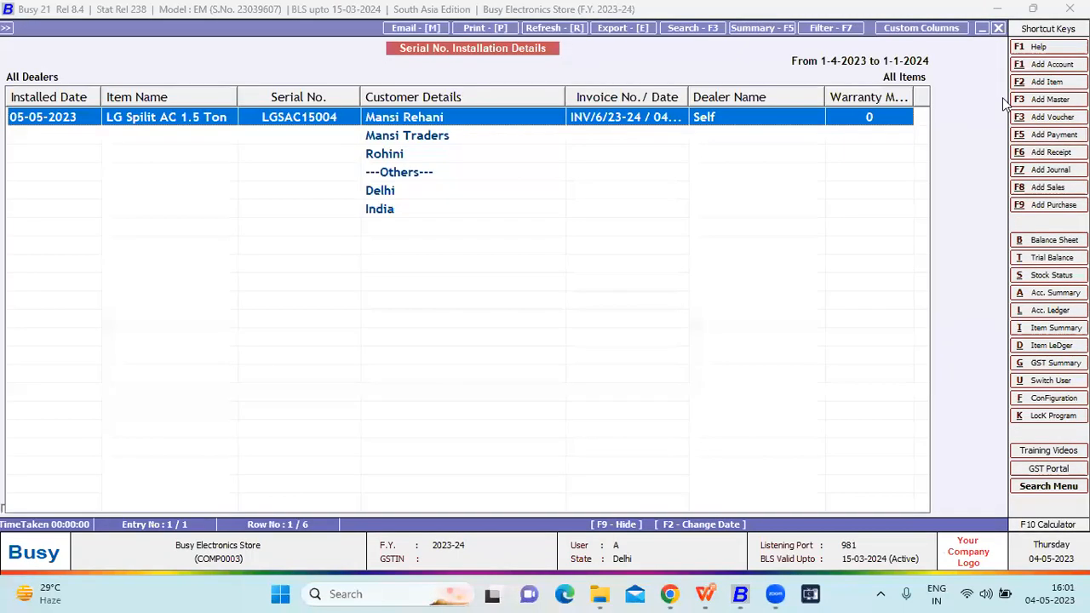
- Open the installation record of LG Spilit AC 1.5 Ton, examine its item and customer details, and close the record and report
key(Return)
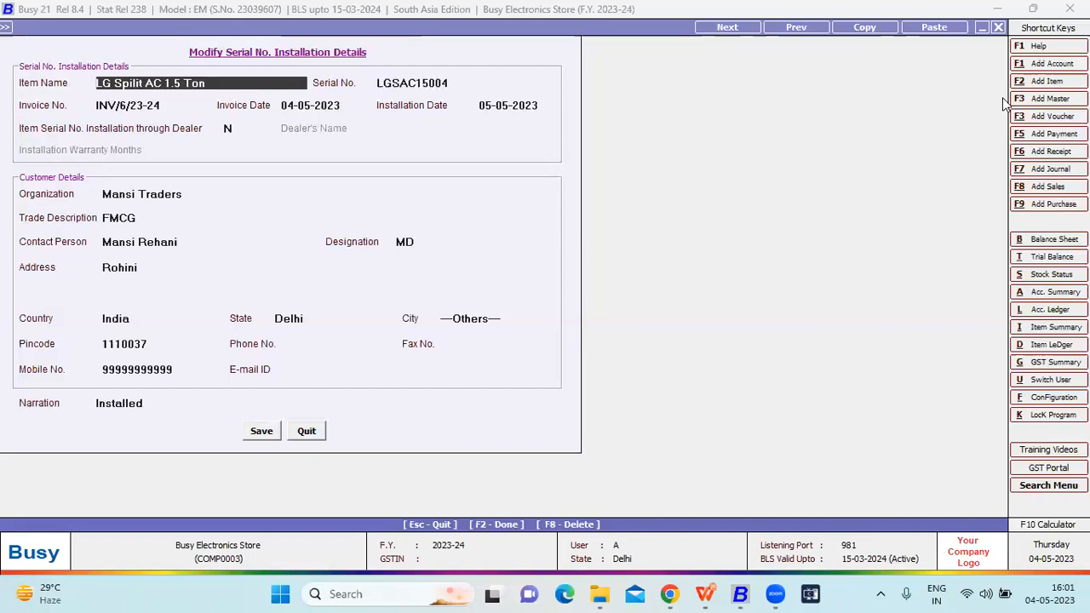
key(Return)
key(Return)
key(Return)
key(Return)
key(Return)
key(Return)
key(Return)
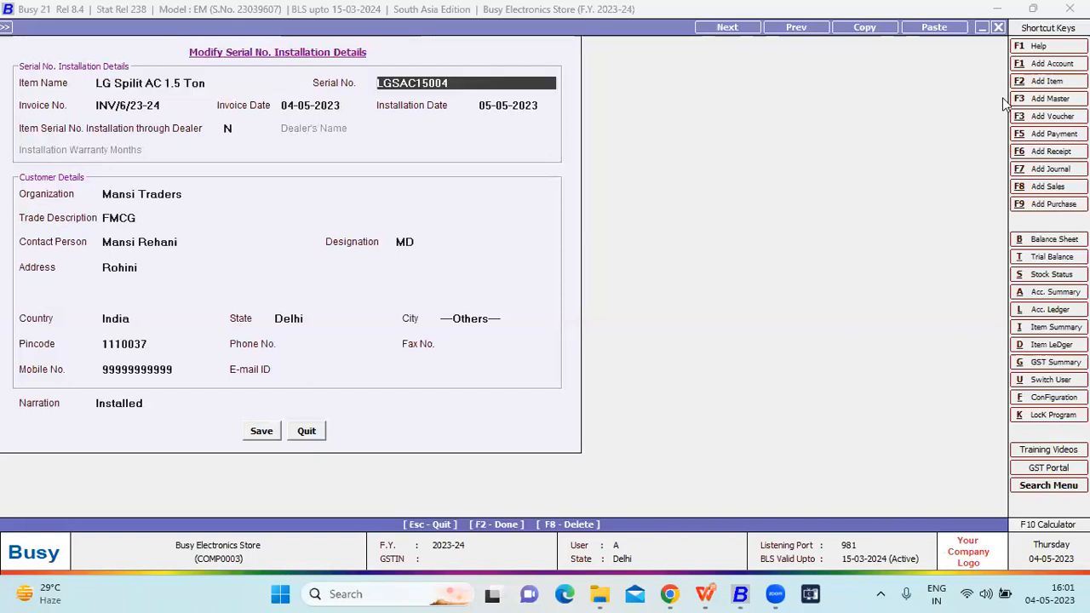
key(Return)
key(Return)
key(Escape)
key(Return)
key(Escape)
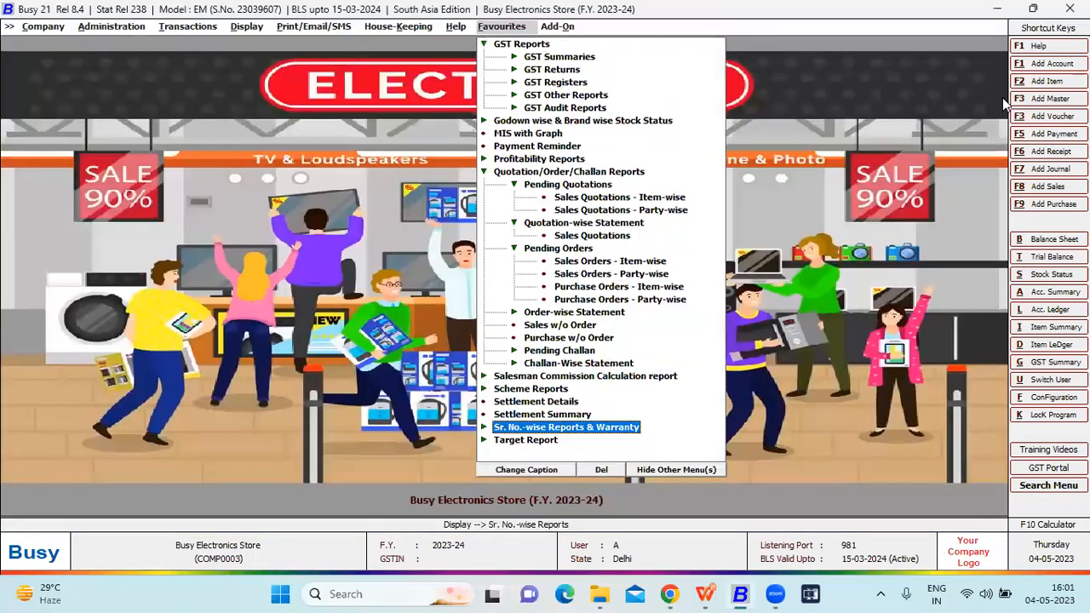
- Open a blank Serial No. Installation Details entry from the miscellaneous data entry options
key(Left)
key(Left)
key(Left)
key(Left)
key(Left)
key(Left)
key(Escape)
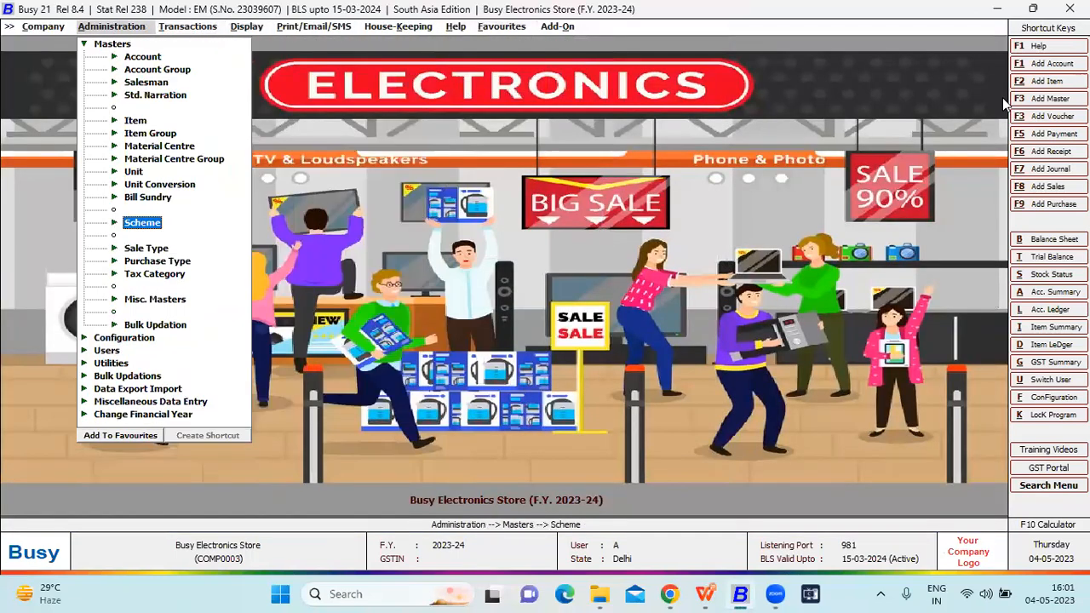
key(Escape)
key(Down)
key(Down)
key(Down)
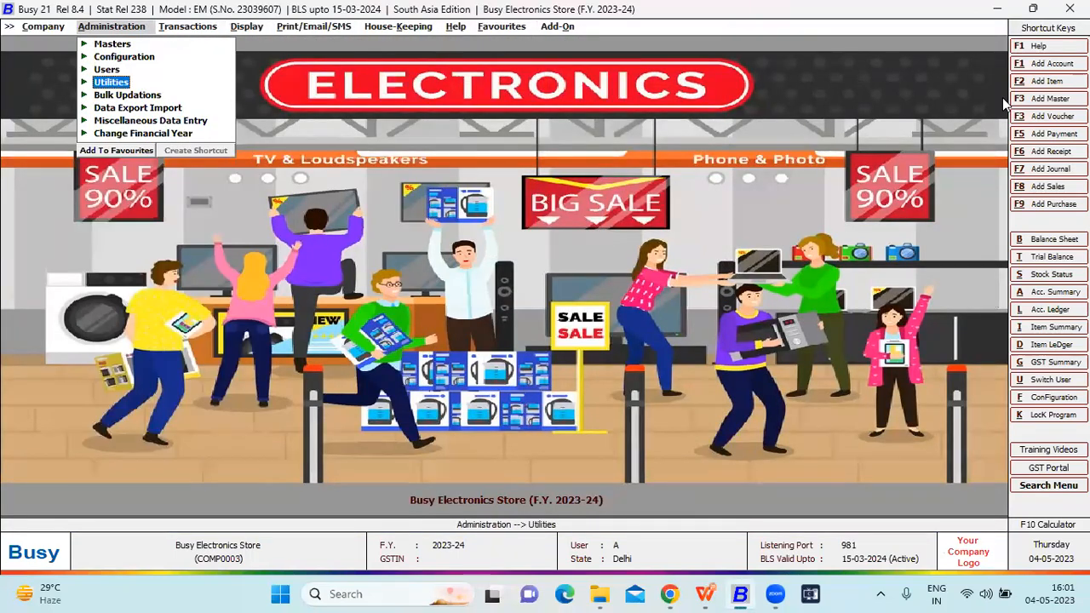
key(Down)
key(Down)
key(Down)
key(Return)
key(Down)
key(Return)
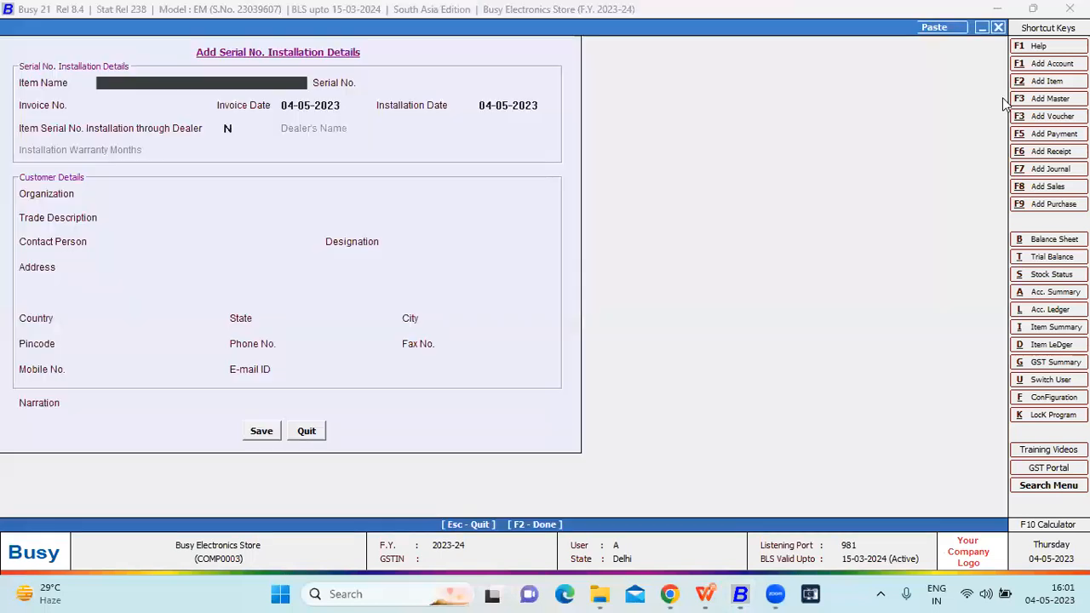
- Try Godrej Double Door Refrigerator as the item of the new installation entry, and quit the entry without saving
key(space)
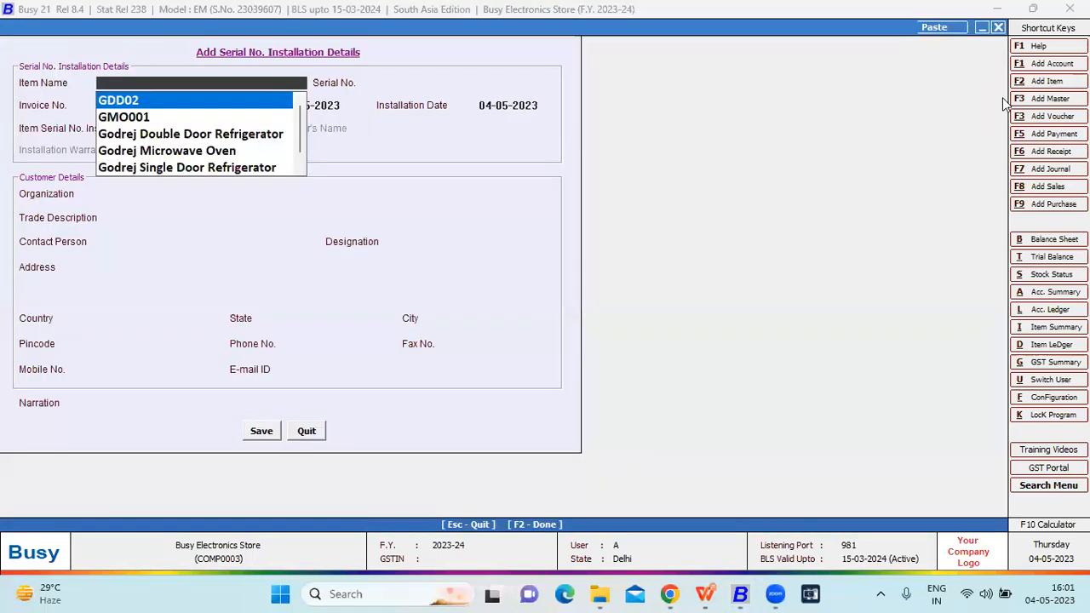
key(Return)
key(Return)
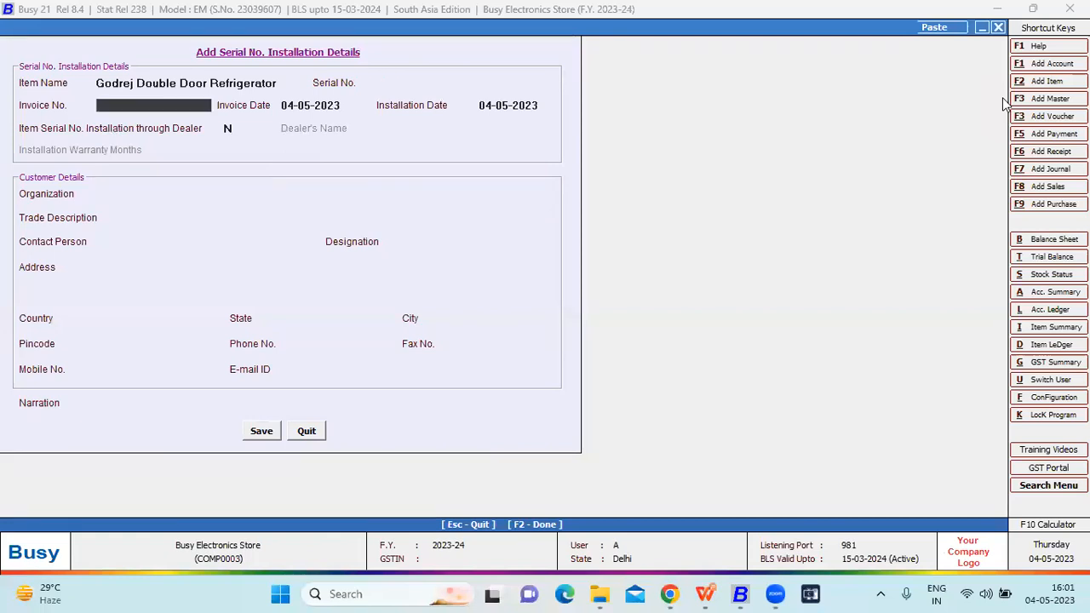
key(Escape)
key(Return)
- Generate the voucher-wise On Account Serial No. Entries report for all items and all material centres from 01-04-2023 to 01-01-2024
key(Right)
key(Right)
key(Right)
key(Right)
key(Right)
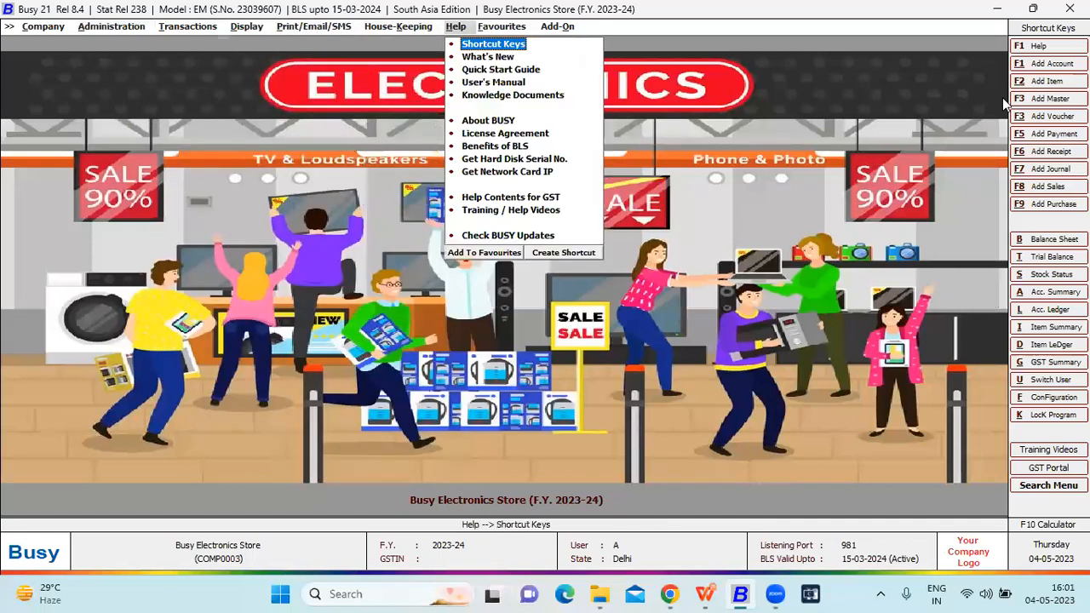
key(Right)
key(Right)
key(Down)
key(Down)
key(Down)
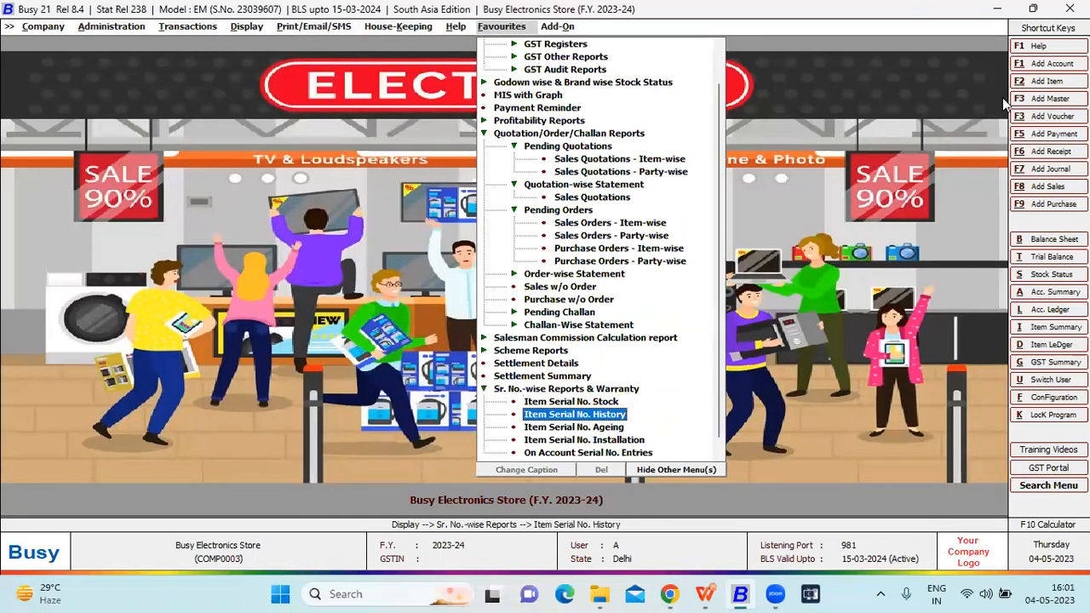
key(Down)
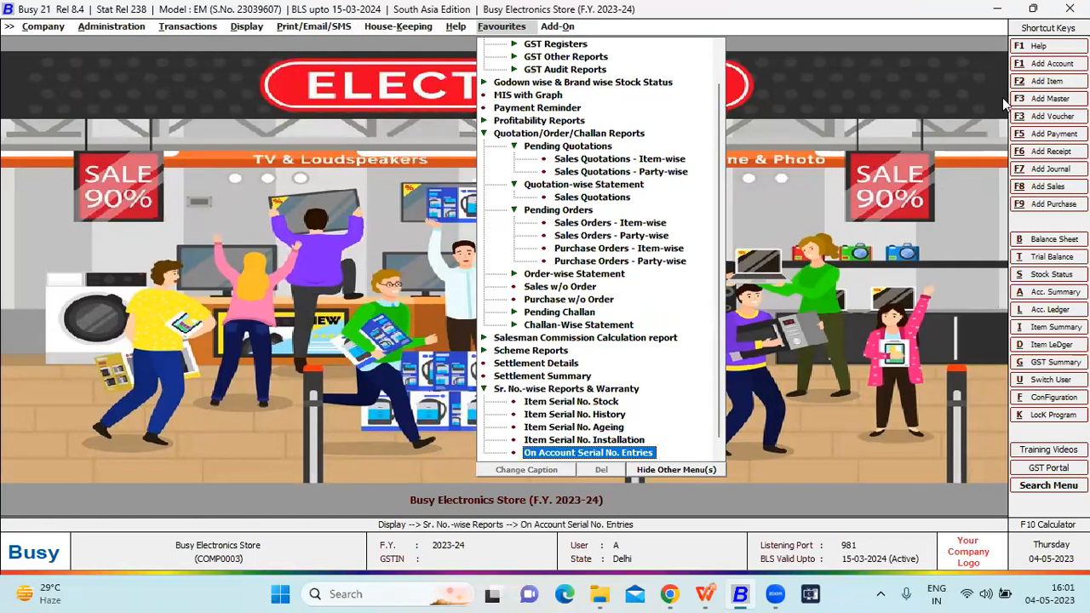
key(Return)
key(Return)
key(Right)
key(Right)
key(Return)
key(Return)
key(Return)
key(Return)
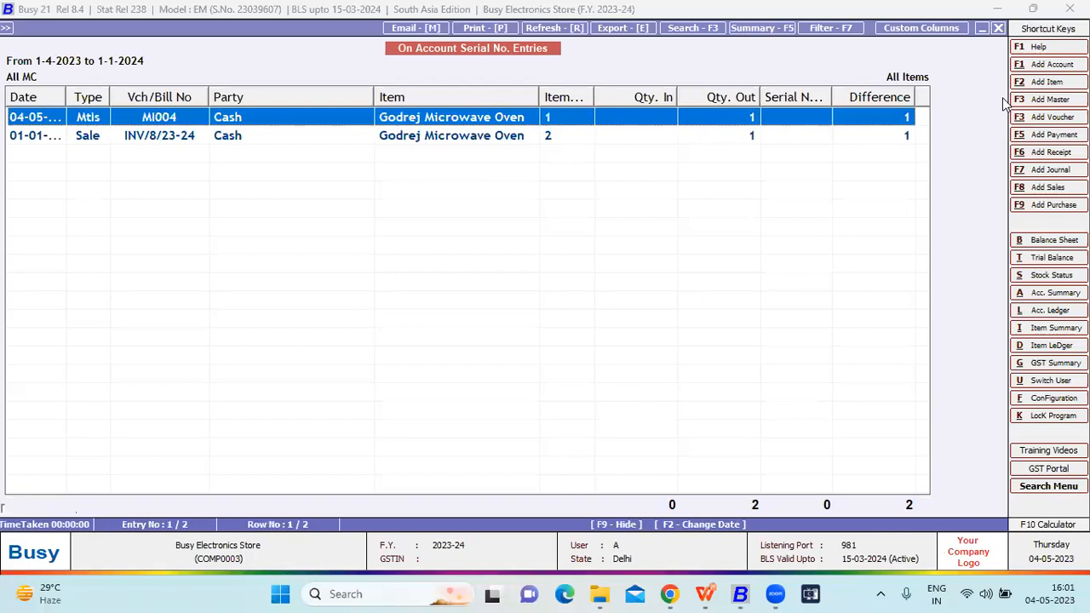
- Open the first Godrej Microwave Oven entry of the report, and close the entry and the report
key(Return)
key(Escape)
key(Escape)
key(Escape)
key(Escape)
key(Escape)
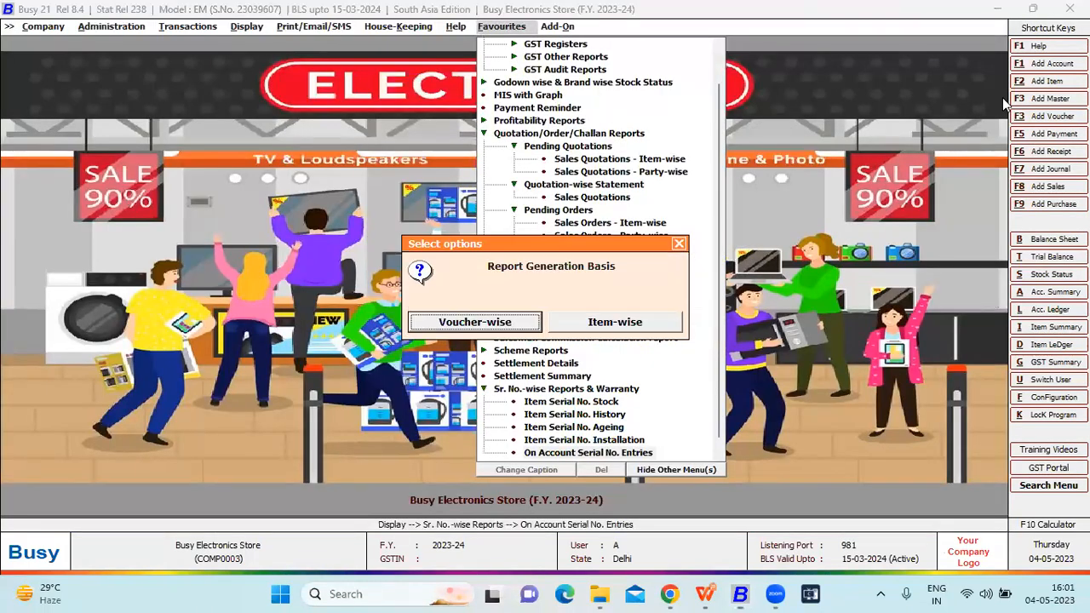
- Generate the sales Target Variance Report by amount for all brokers for January
key(Down)
key(Page_Up)
key(Up)
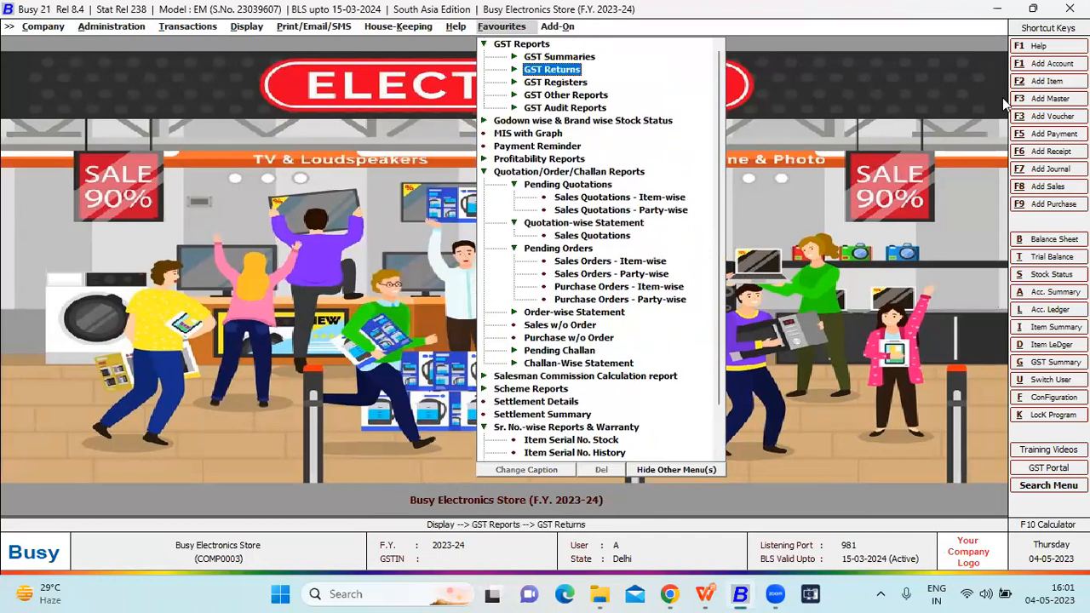
key(Page_Down)
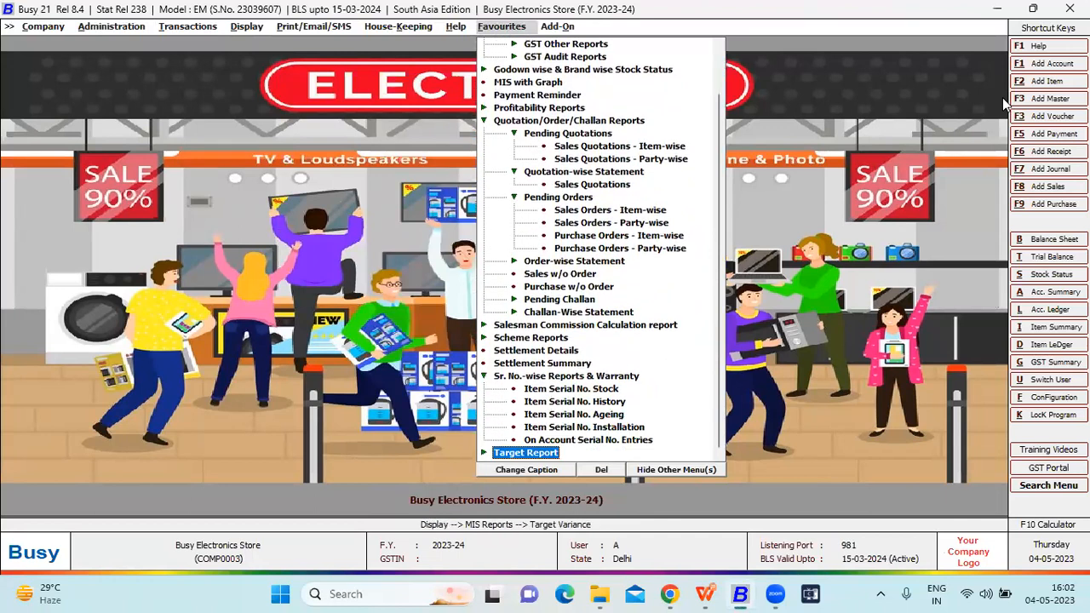
key(Right)
key(Right)
key(Right)
key(Right)
key(Return)
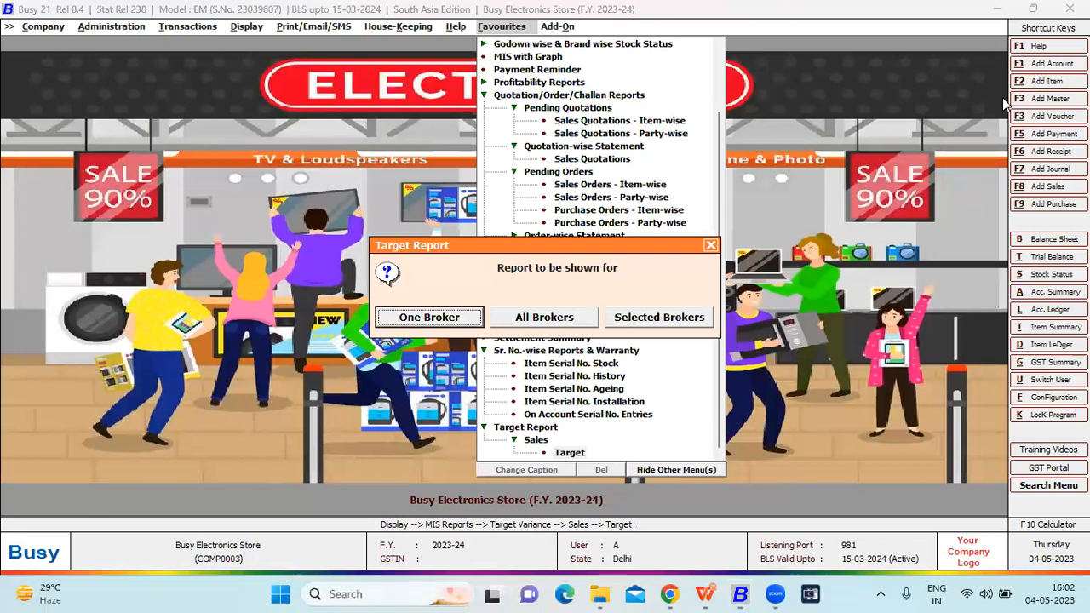
key(Right)
key(Return)
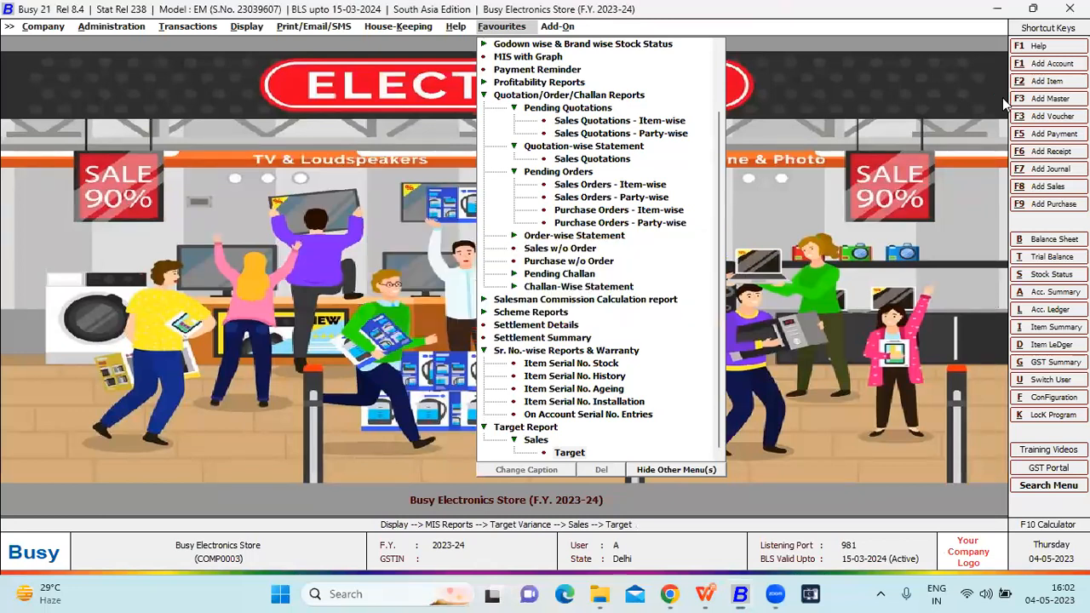
key(Return)
key(Return)
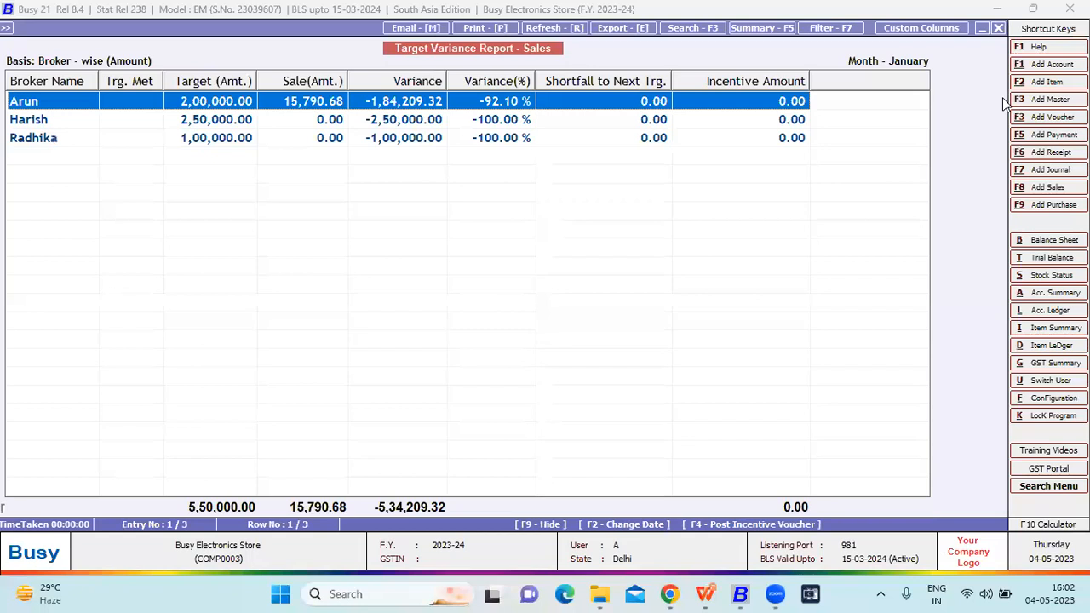
- Examine each broker's target, sale amount, variance and incentive in the Target Variance Report, and close it
key(Down)
key(Down)
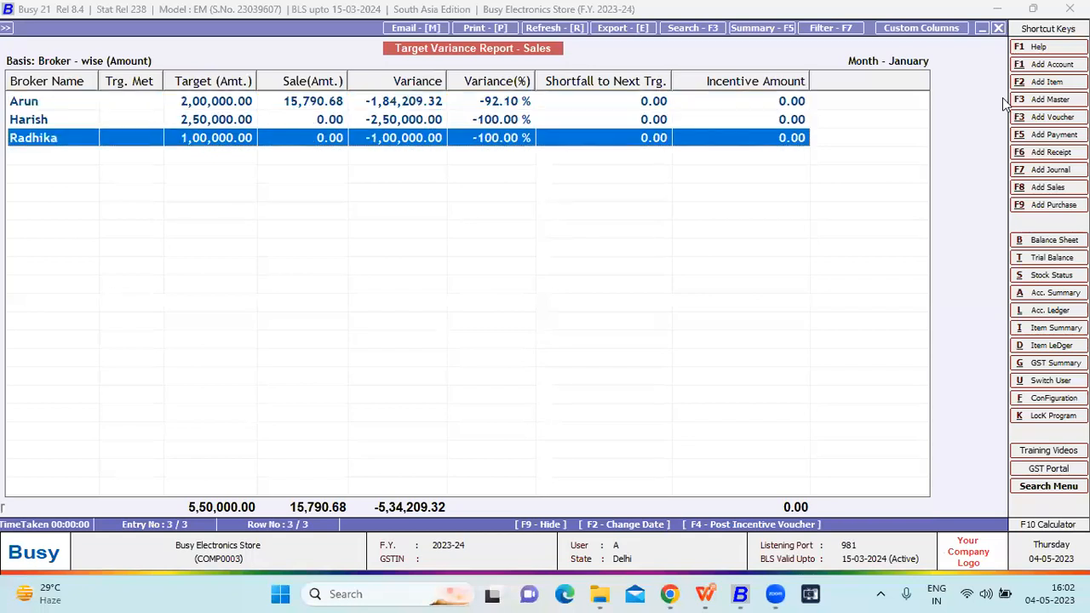
key(Up)
key(Up)
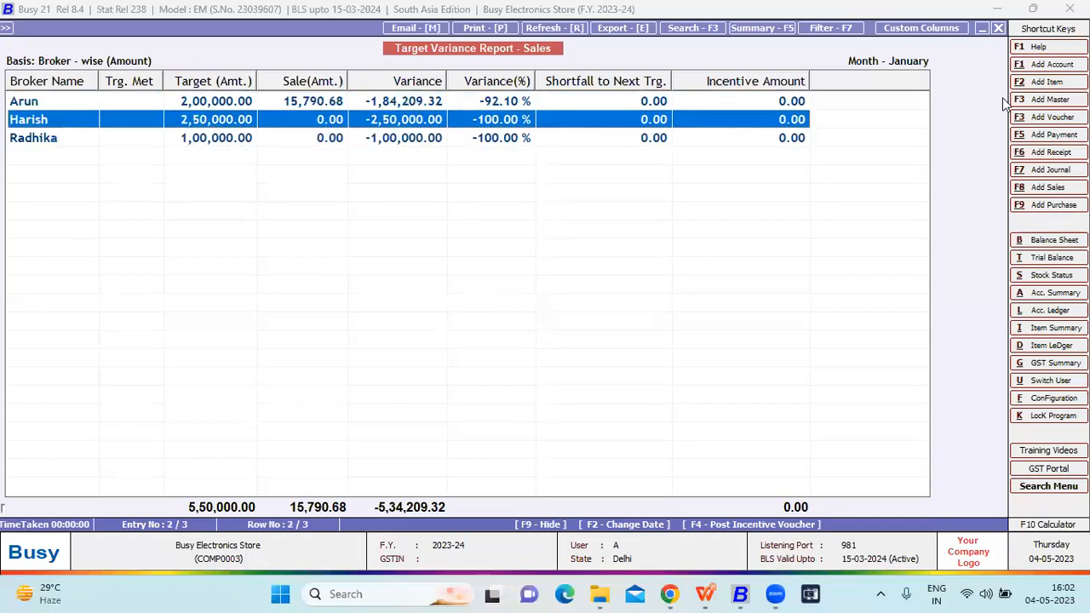
key(Down)
key(Down)
key(Up)
key(Up)
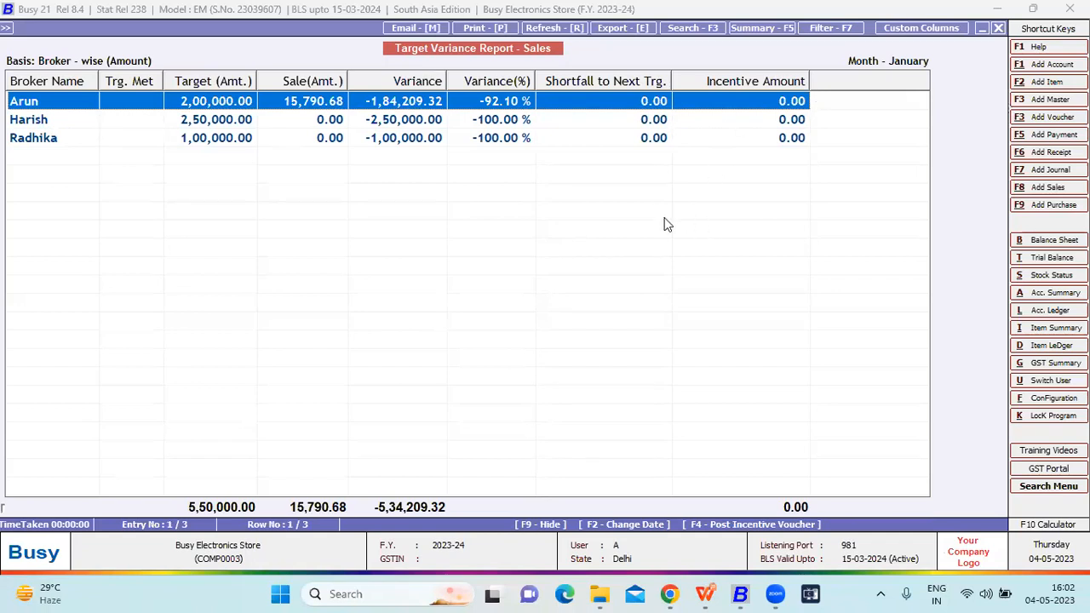
key(Escape)
key(Escape)
key(Escape)
key(Escape)
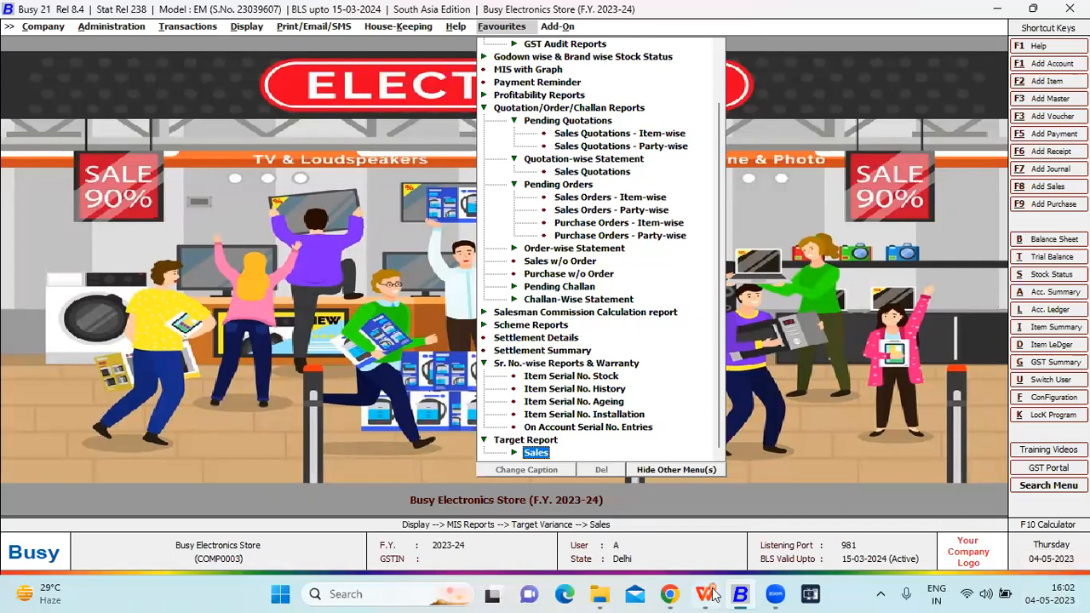
- Switch to BUSY For Electronic Shop.pptx in WPS Office and try to present its closing help-desk slide
mouse_move(714, 594)
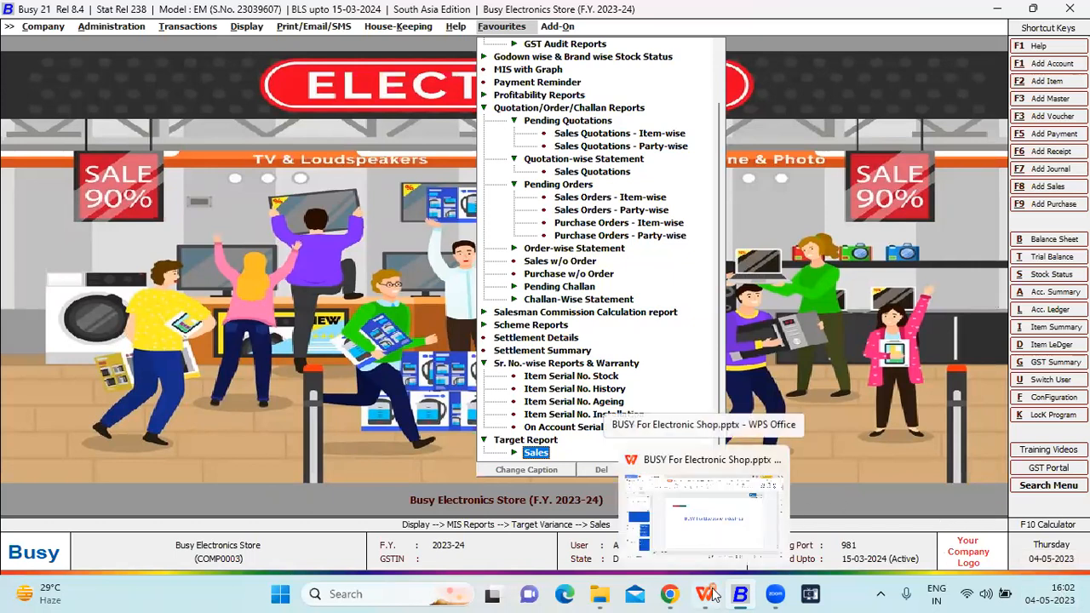
click(714, 594)
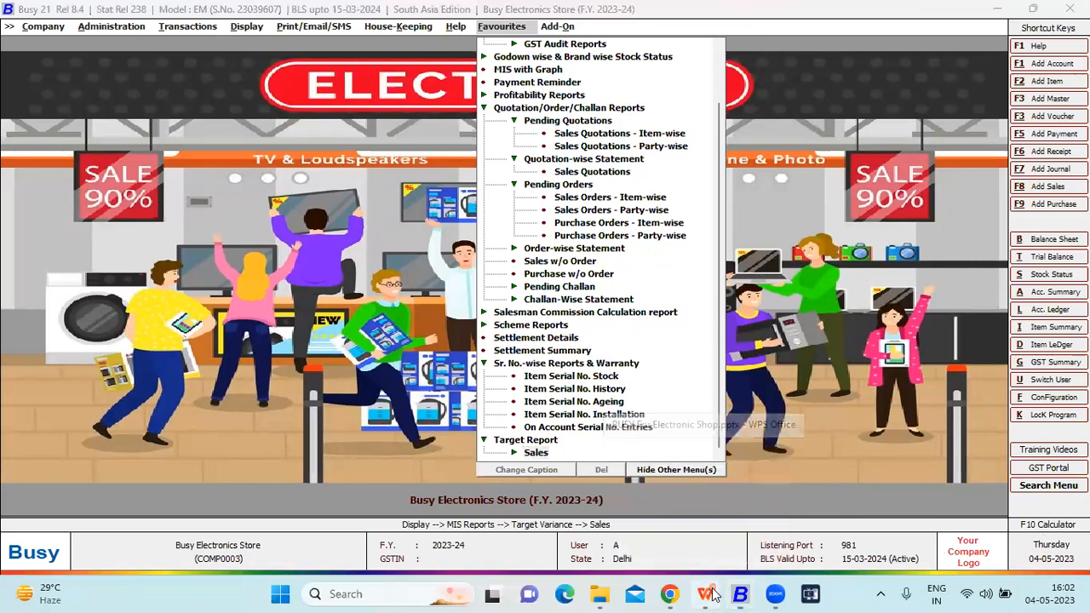
click(137, 455)
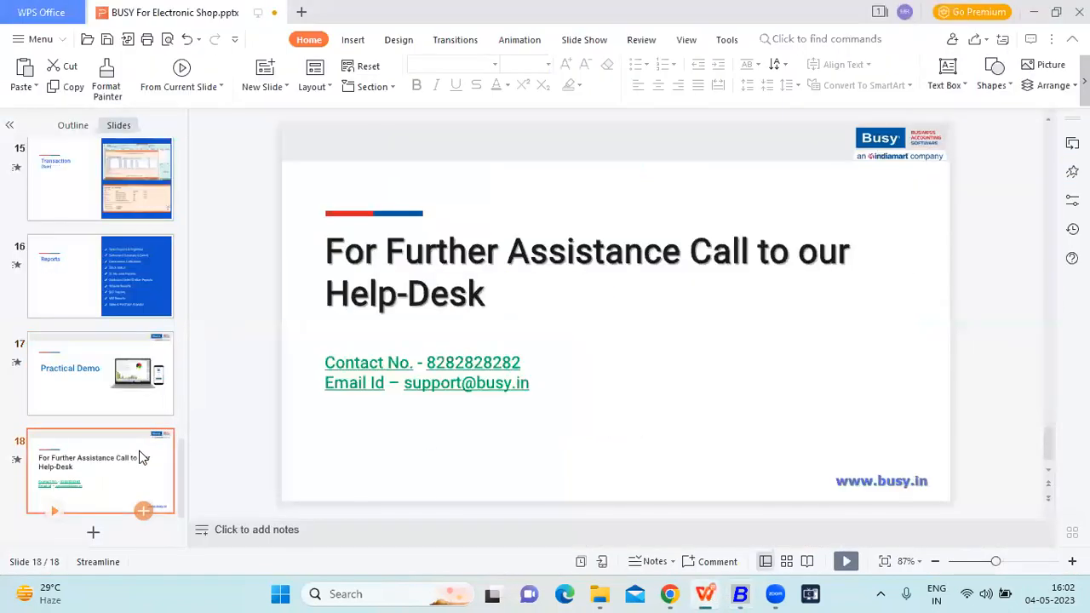
key(F5)
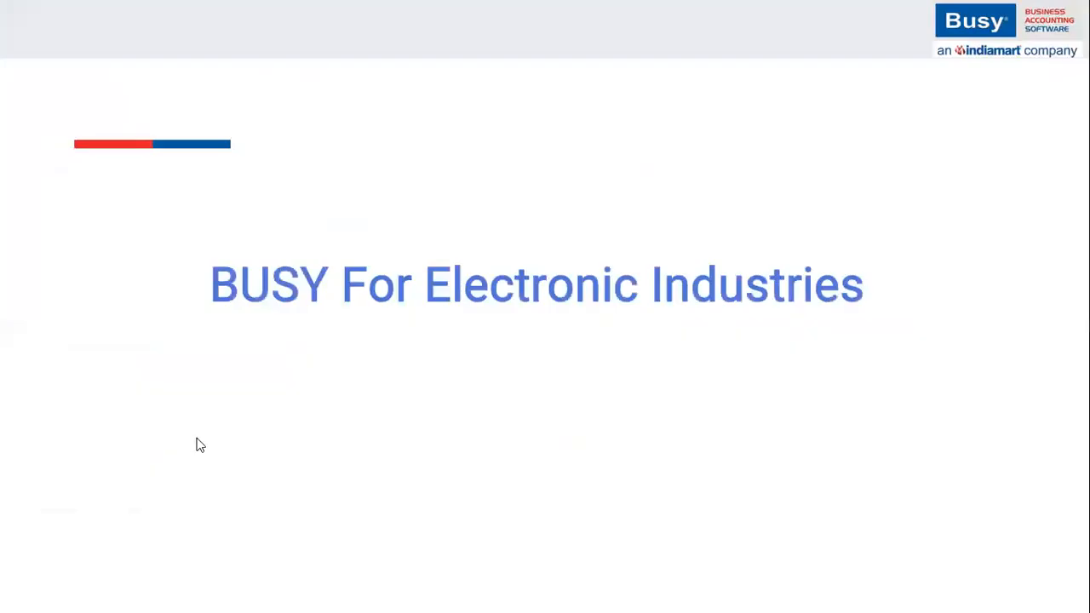
key(Escape)
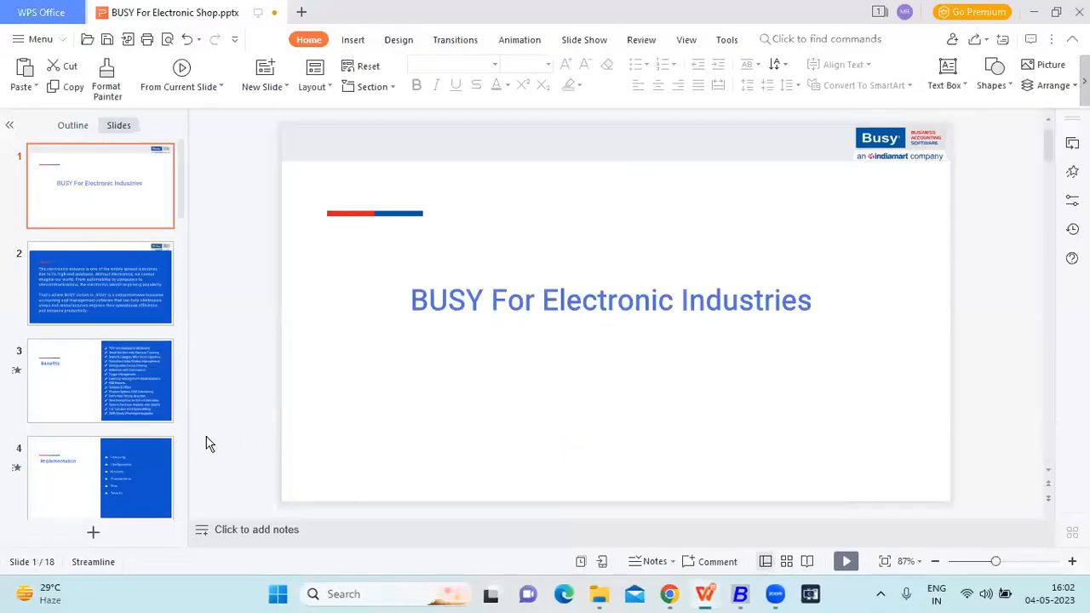
- Select the closing help-desk slide again and start the slide show from the first slide
scroll(159, 453, down, 10)
scroll(139, 471, down, 3)
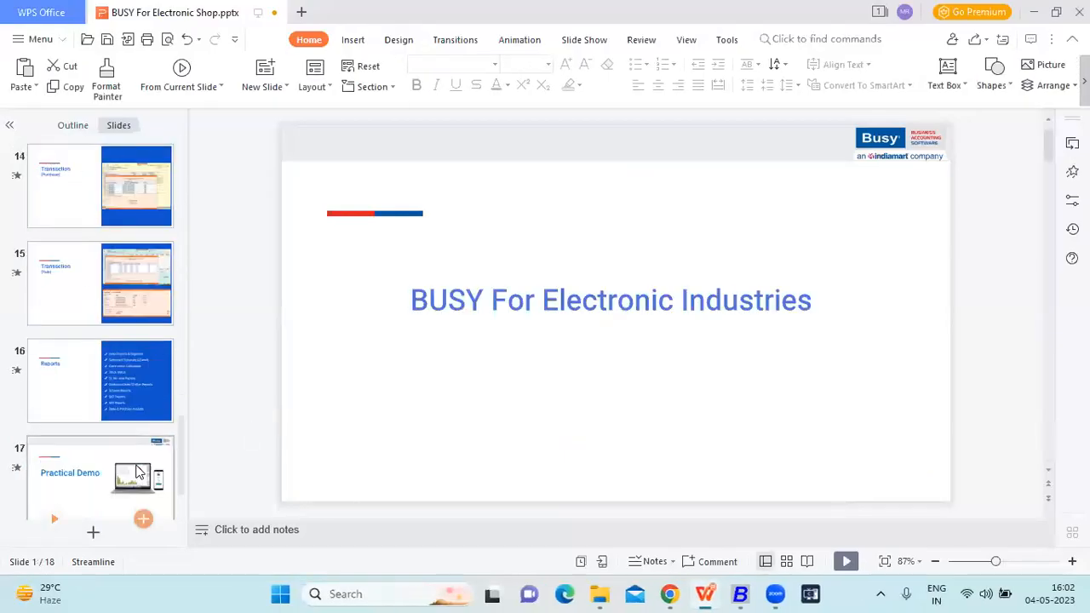
click(139, 471)
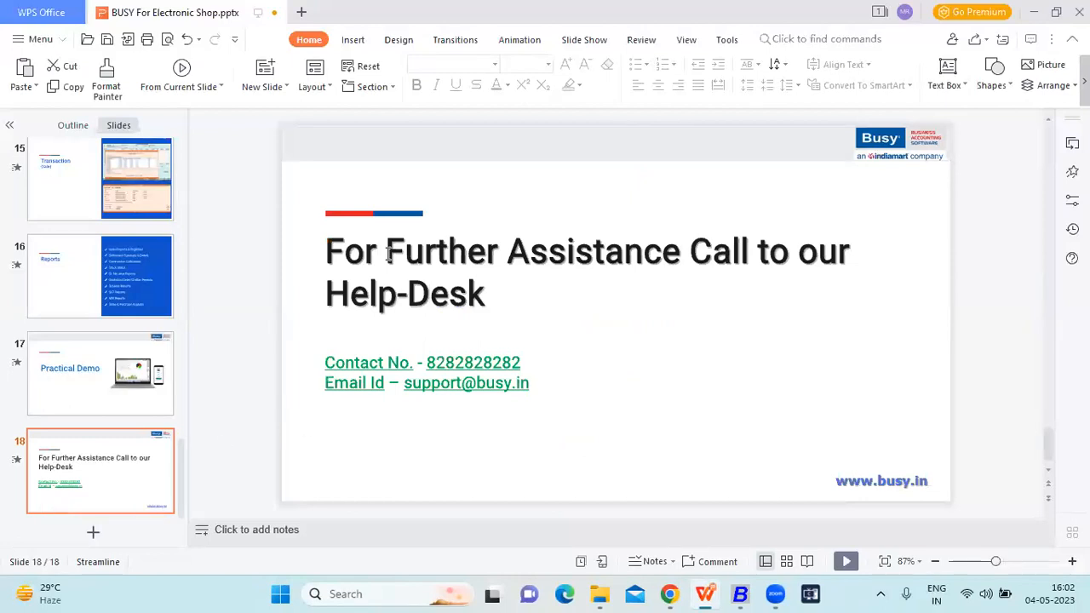
click(501, 271)
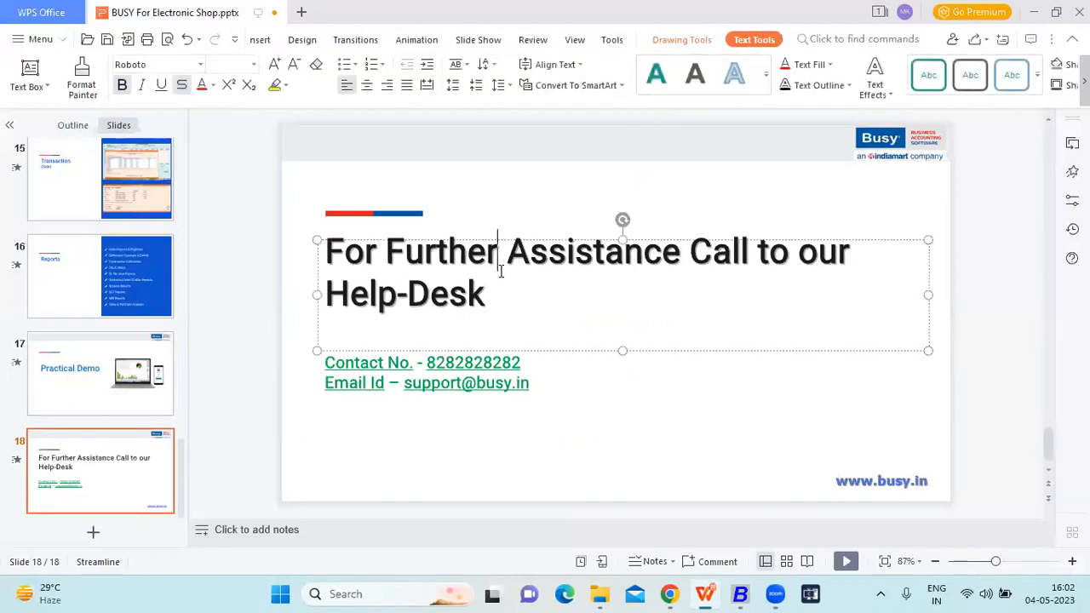
key(F5)
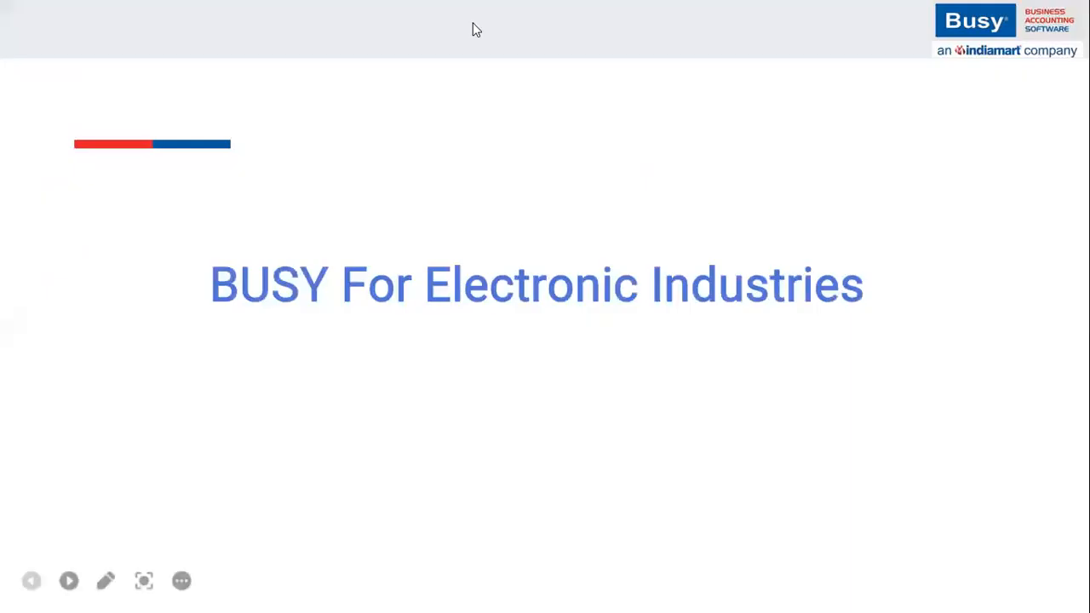